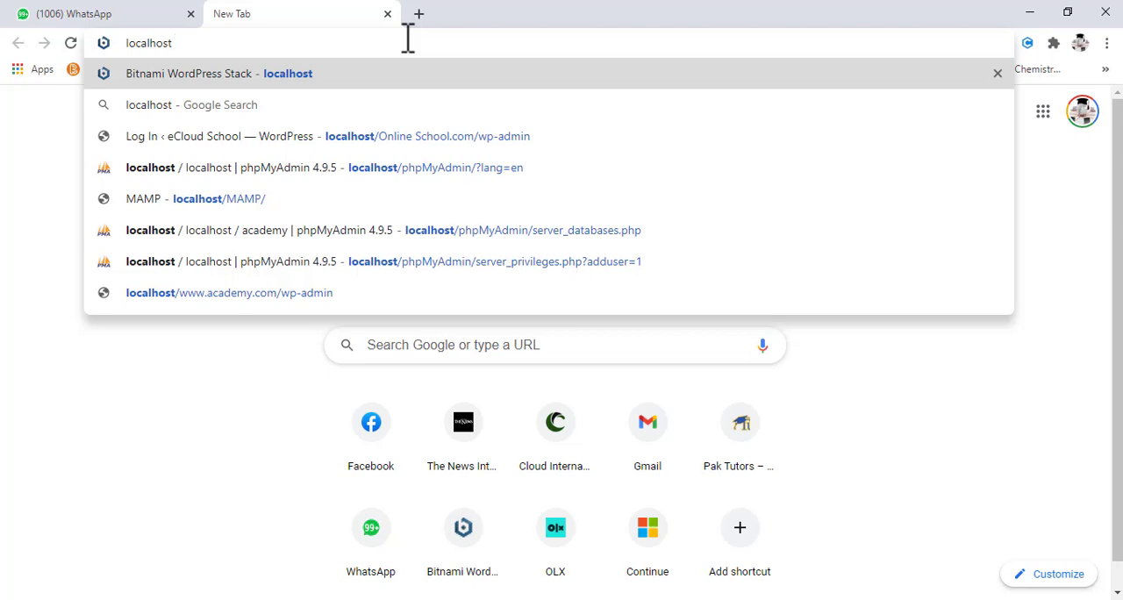
- Open localhost, access the WordPress site from the Bitnami page, and close the MozBar overlay
{"action": "key", "text": "Return"}
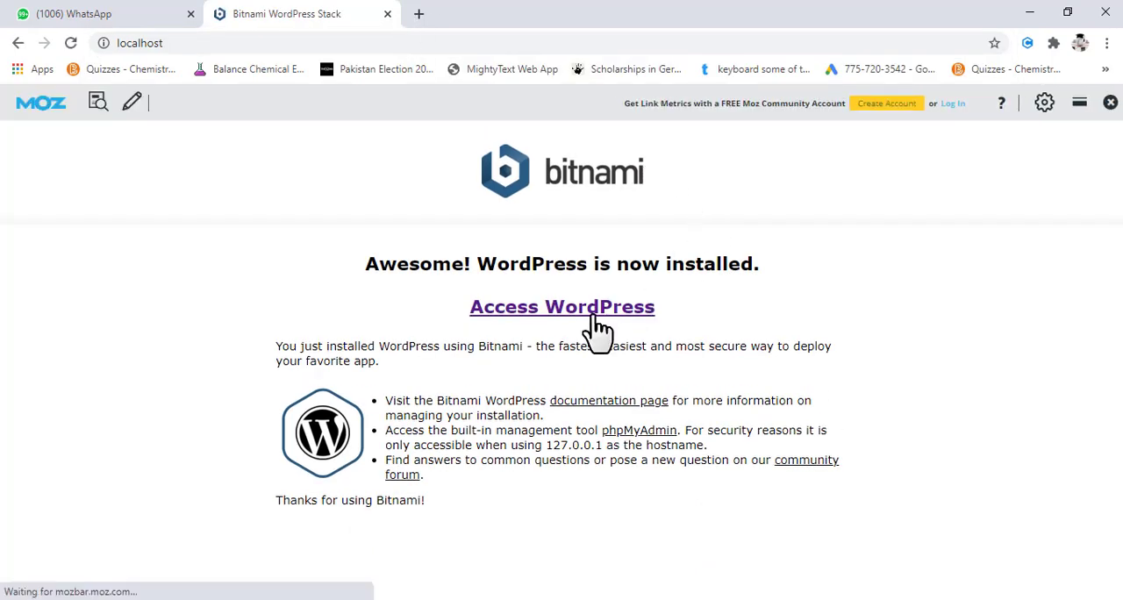
{"action": "left_click", "coordinate": [572, 312]}
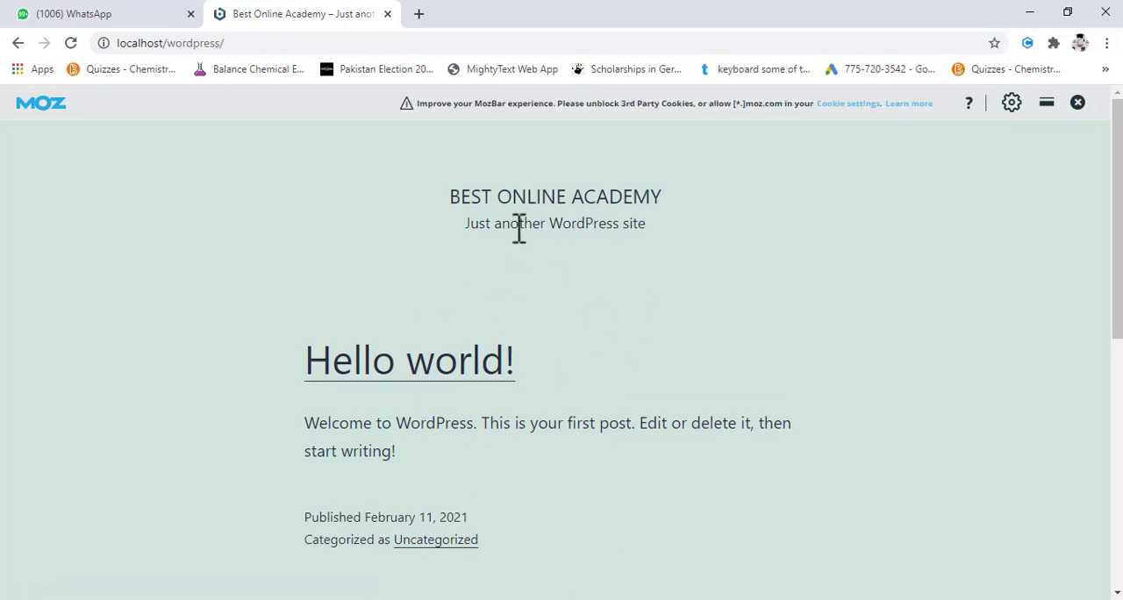
{"action": "left_click", "coordinate": [1076, 103]}
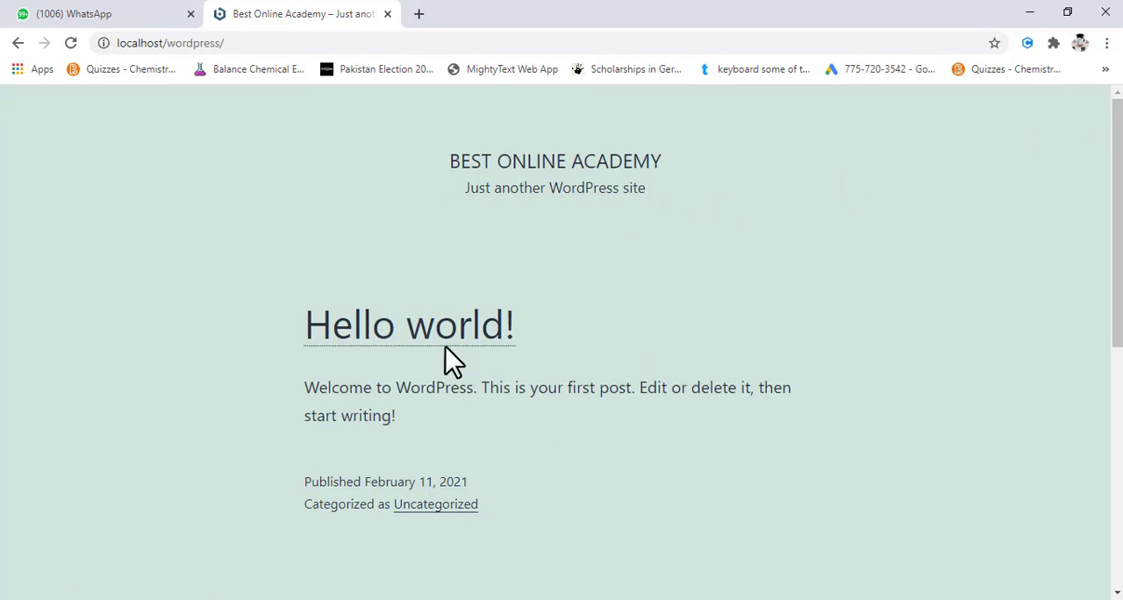
- Open the WordPress login page by appending login to the localhost/wordpress/ address
{"action": "left_click", "coordinate": [261, 44]}
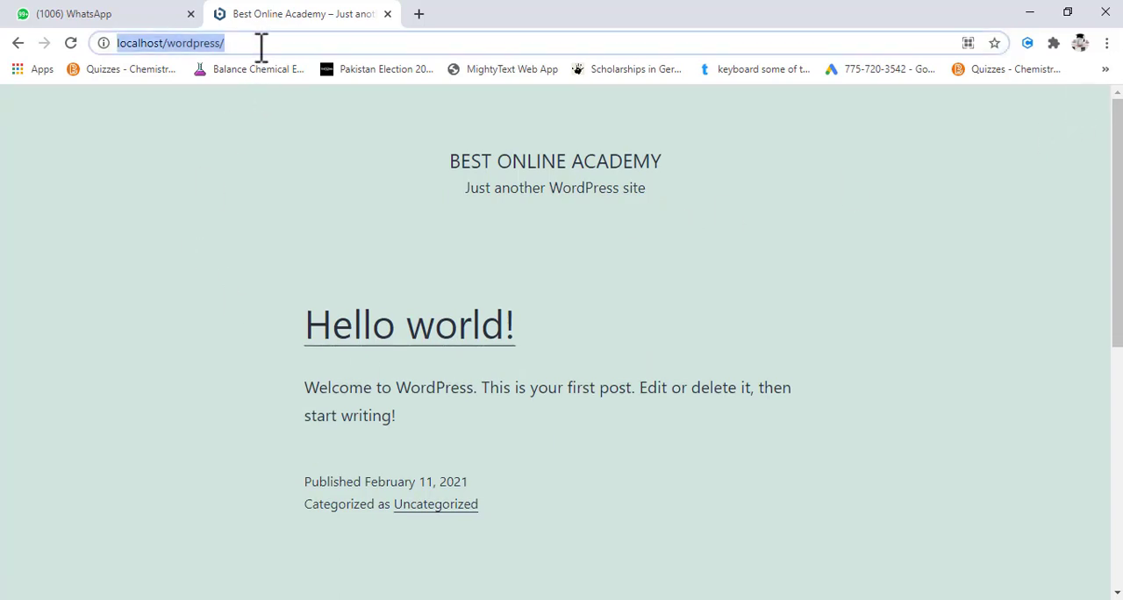
{"action": "left_click", "coordinate": [260, 44]}
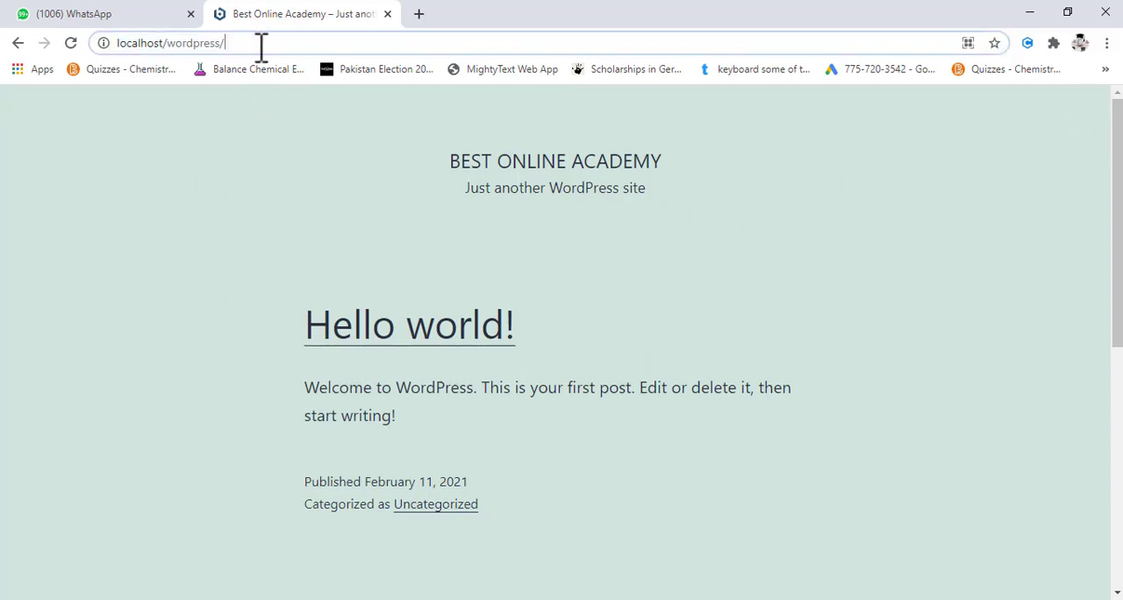
{"action": "type", "text": "login"}
{"action": "key", "text": "Return"}
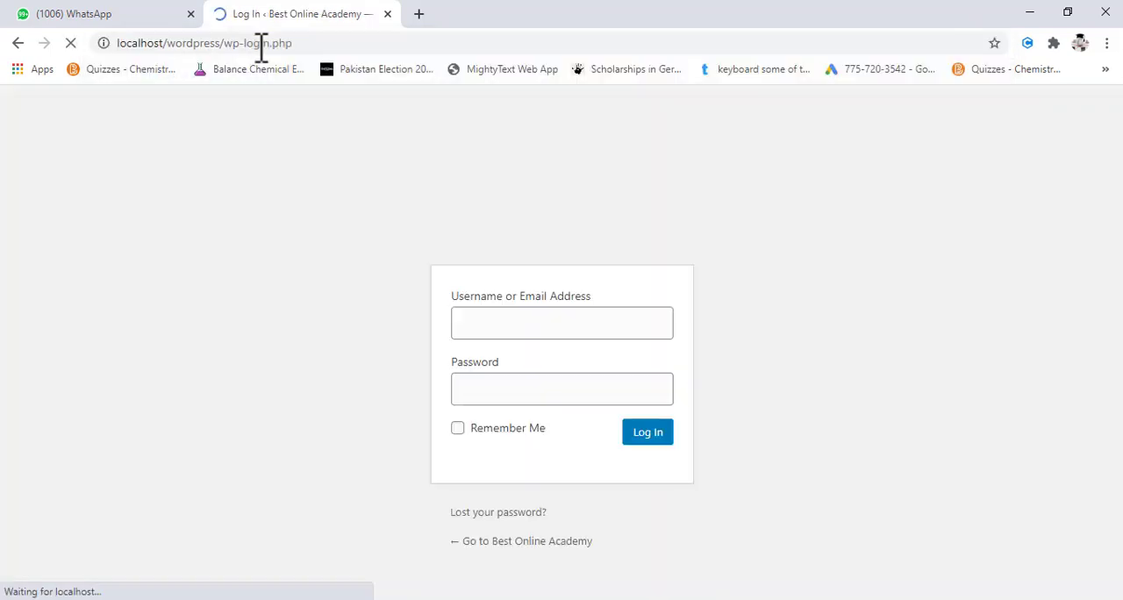
- Try to log in with the prefilled superuser credentials, then check the saved password suggestions
{"action": "left_click", "coordinate": [645, 434]}
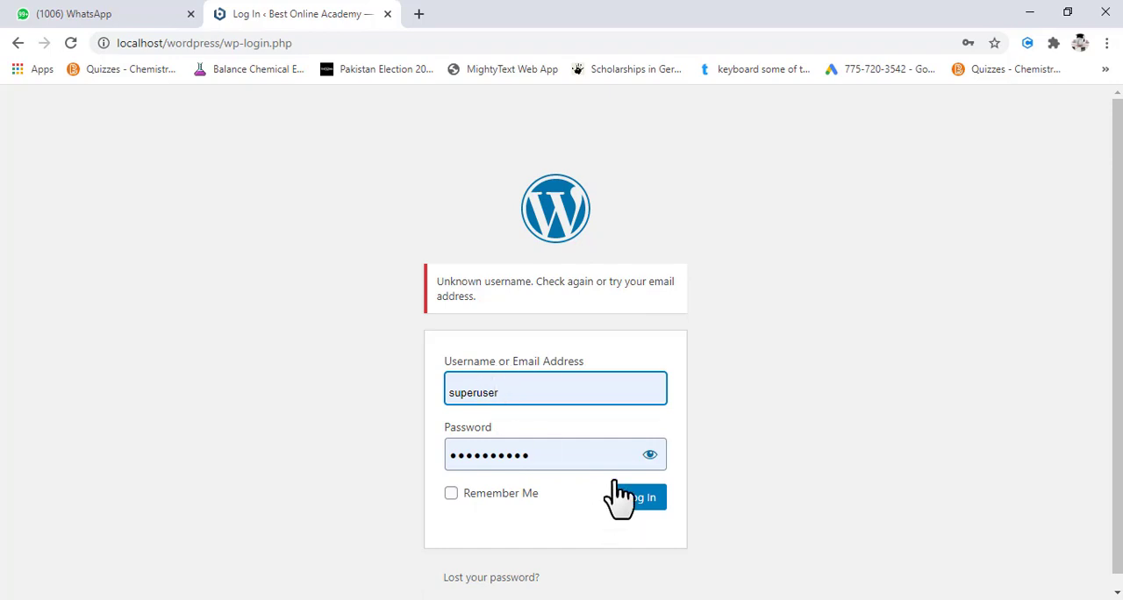
{"action": "left_click", "coordinate": [536, 453]}
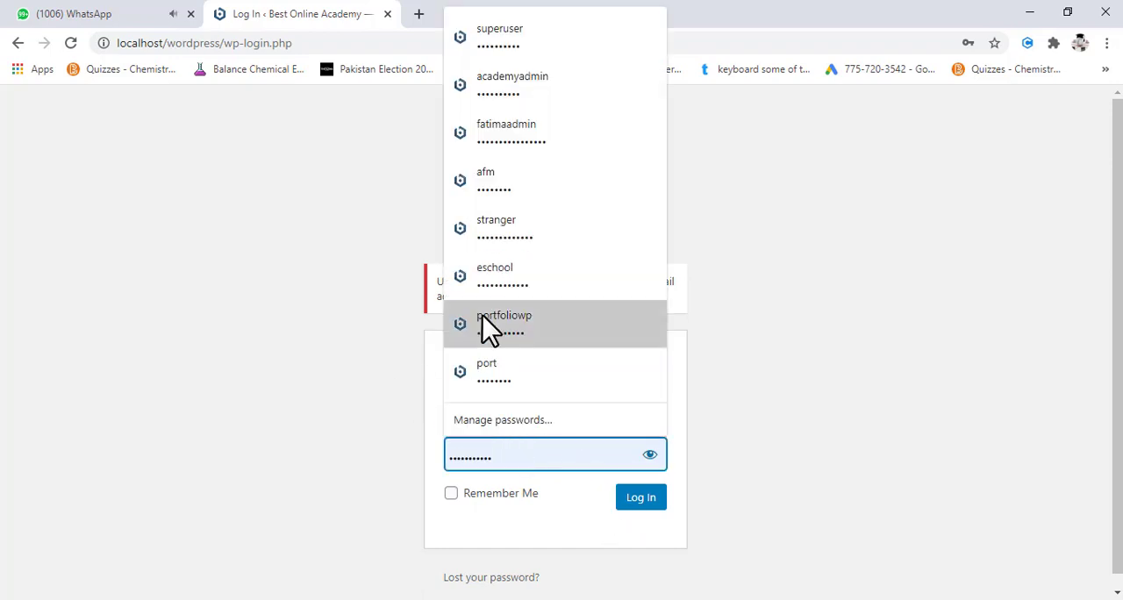
{"action": "left_click", "coordinate": [360, 228]}
- Replace the username with the saved academyadmin login, filling in its saved password, and try to log in
{"action": "left_click", "coordinate": [544, 389]}
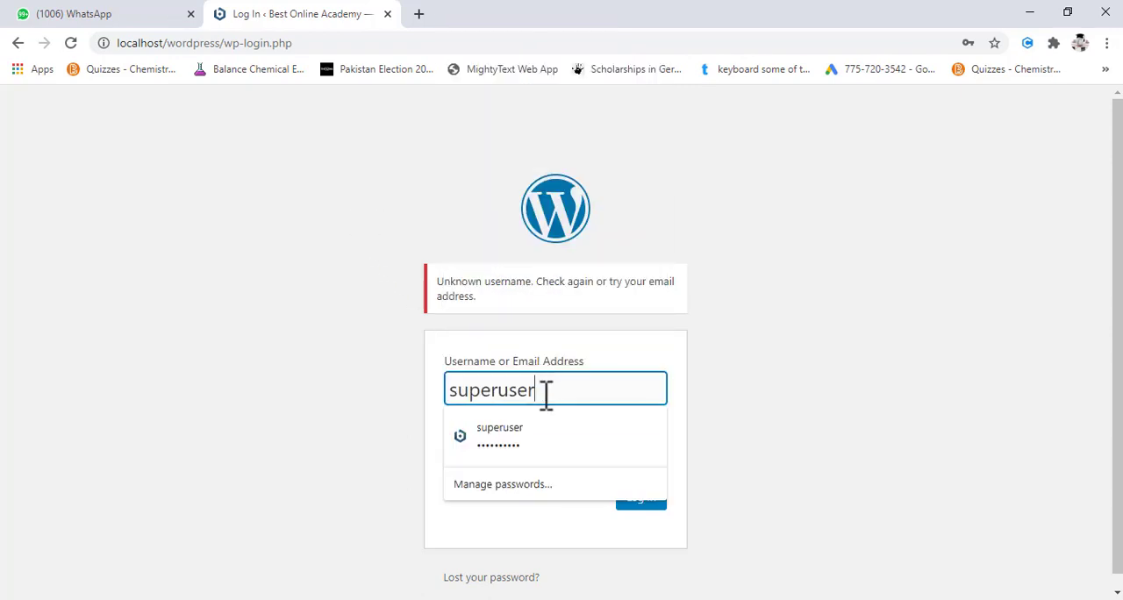
{"action": "key", "text": "BackSpace"}
{"action": "key", "text": "BackSpace"}
{"action": "key", "text": "BackSpace"}
{"action": "key", "text": "BackSpace"}
{"action": "key", "text": "BackSpace"}
{"action": "key", "text": "BackSpace"}
{"action": "key", "text": "BackSpace"}
{"action": "key", "text": "BackSpace"}
{"action": "key", "text": "BackSpace"}
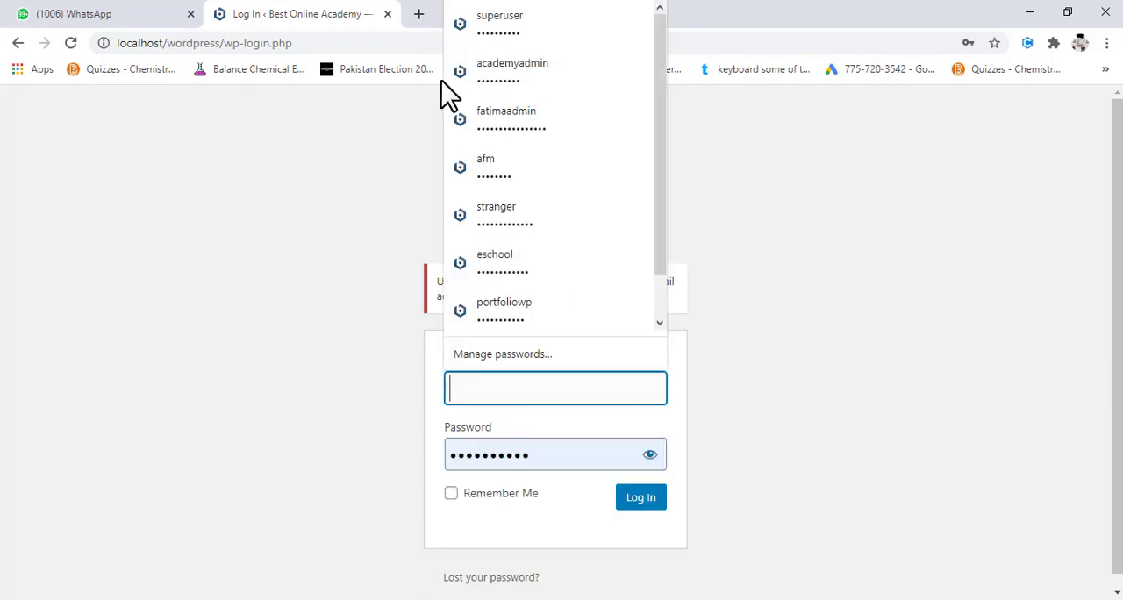
{"action": "left_click", "coordinate": [504, 72]}
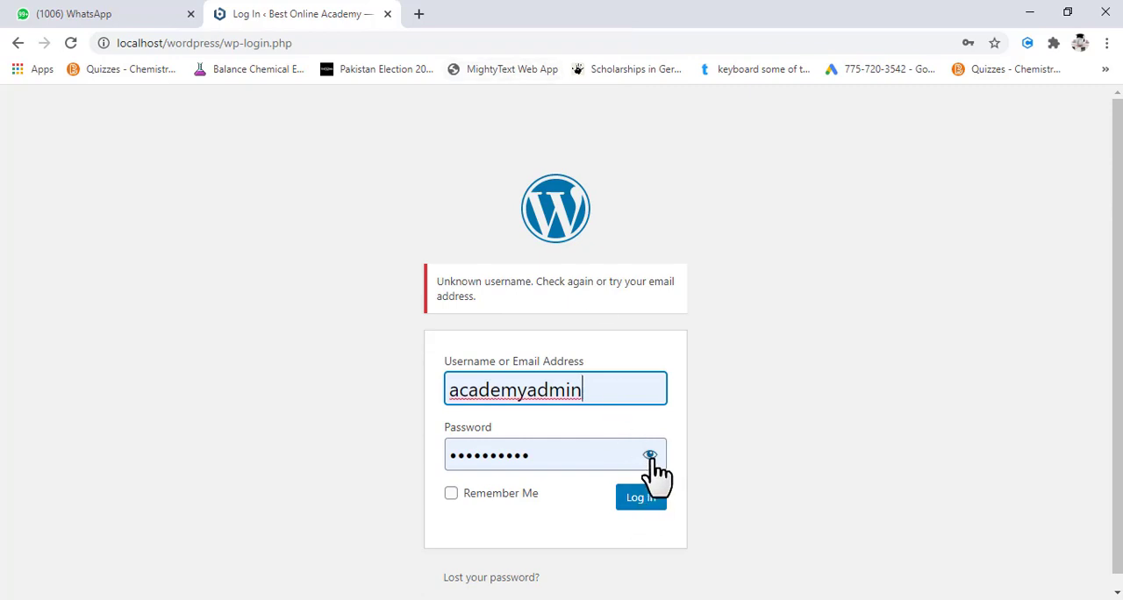
{"action": "left_click", "coordinate": [650, 454]}
{"action": "left_click", "coordinate": [650, 454]}
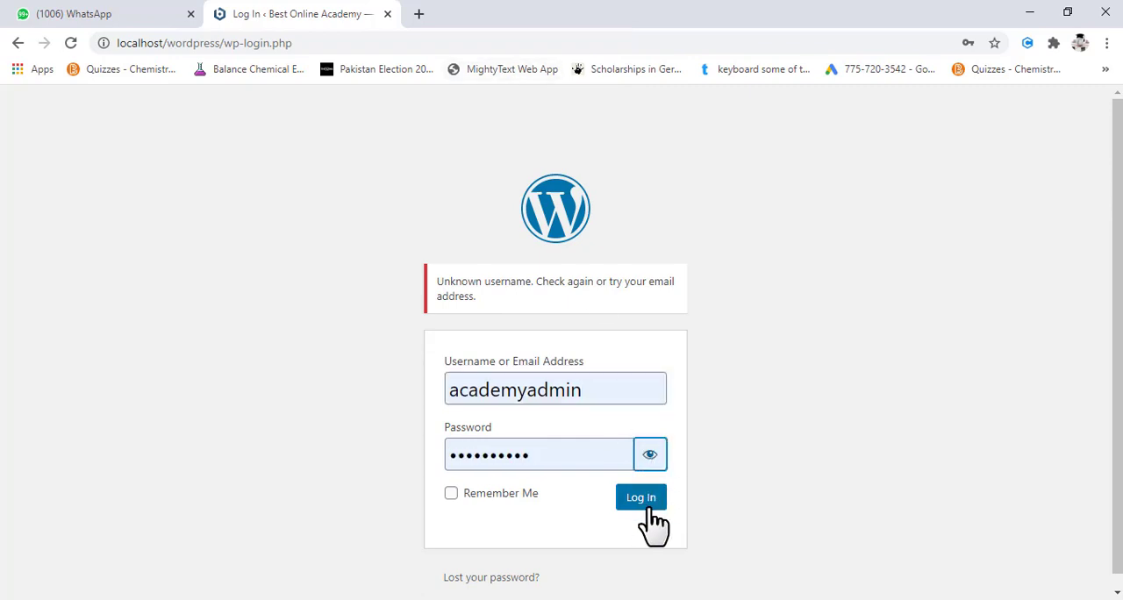
{"action": "left_click", "coordinate": [650, 506]}
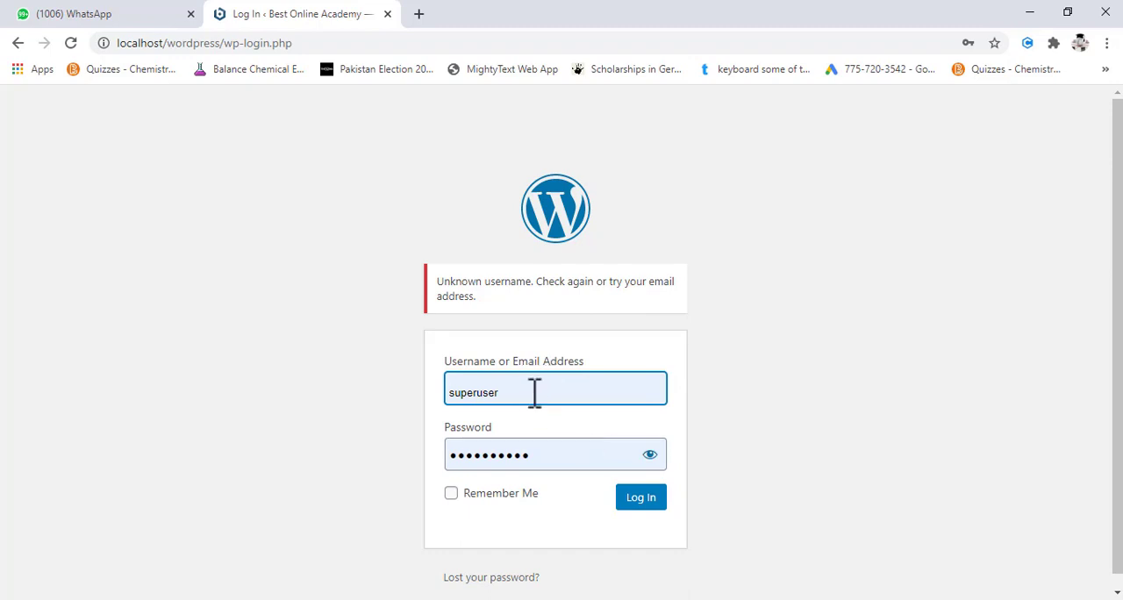
- Reveal the filled-in password and replace the username with admin
{"action": "left_click", "coordinate": [650, 454]}
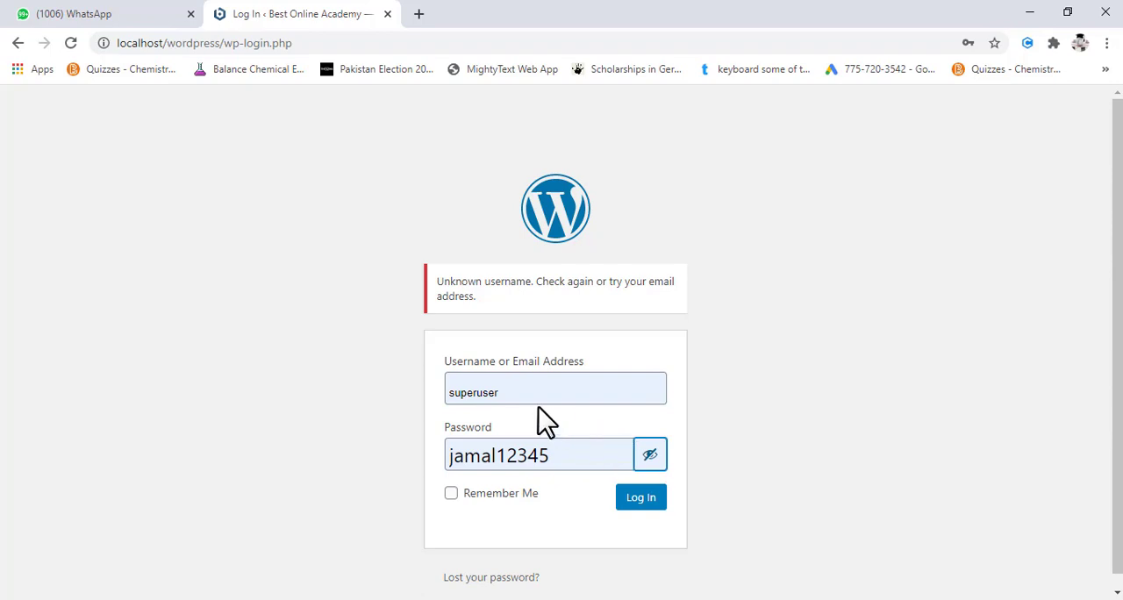
{"action": "left_click", "coordinate": [492, 393]}
{"action": "key", "text": "BackSpace"}
{"action": "key", "text": "BackSpace"}
{"action": "key", "text": "BackSpace"}
{"action": "key", "text": "BackSpace"}
{"action": "key", "text": "BackSpace"}
{"action": "key", "text": "BackSpace"}
{"action": "key", "text": "BackSpace"}
{"action": "key", "text": "BackSpace"}
{"action": "key", "text": "BackSpace"}
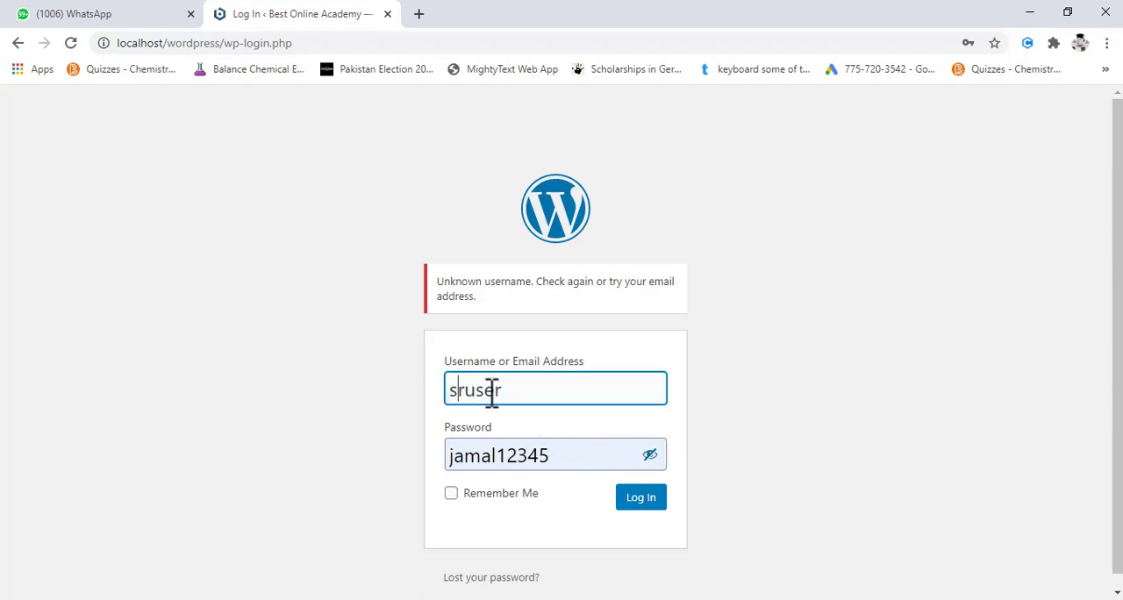
{"action": "type", "text": "admin"}
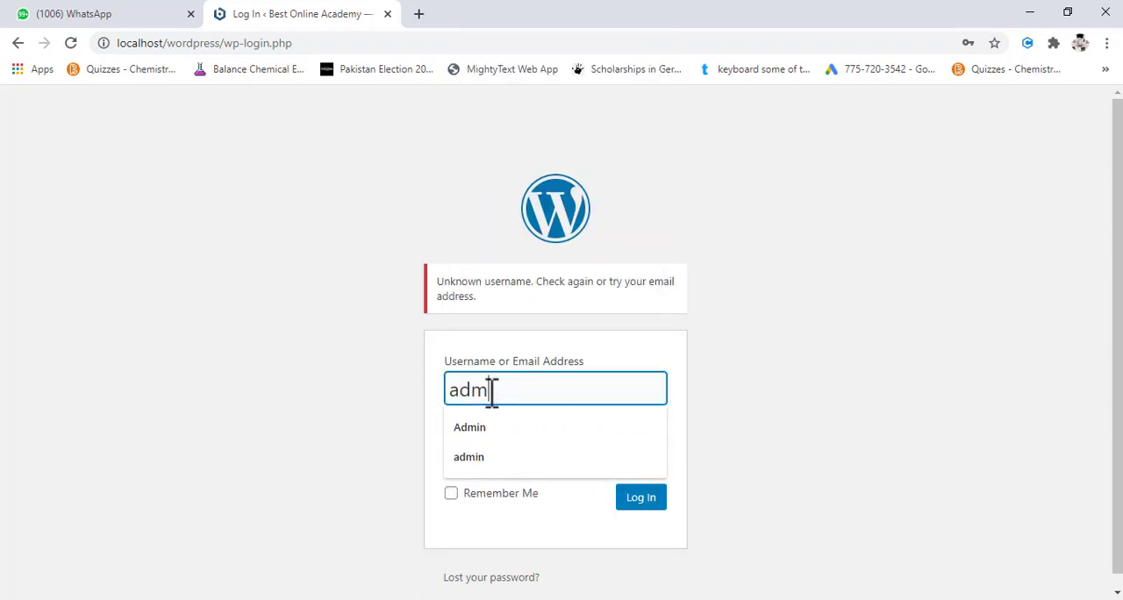
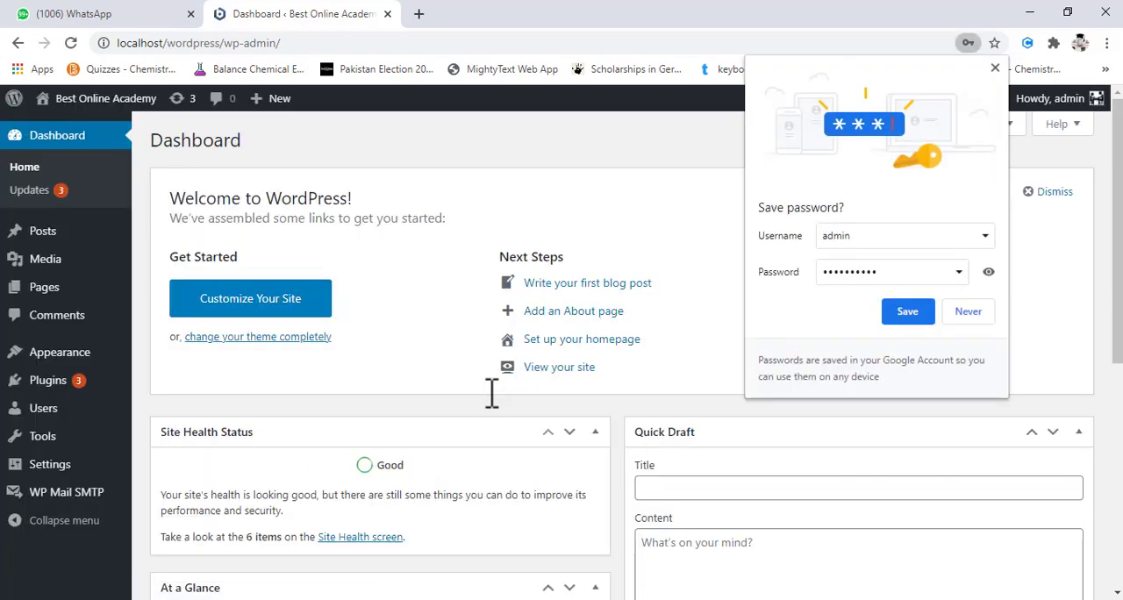
- Dismiss the save-password prompt and open the Best Online Academy front page in a new browser tab via localhost
{"action": "left_click", "coordinate": [709, 268]}
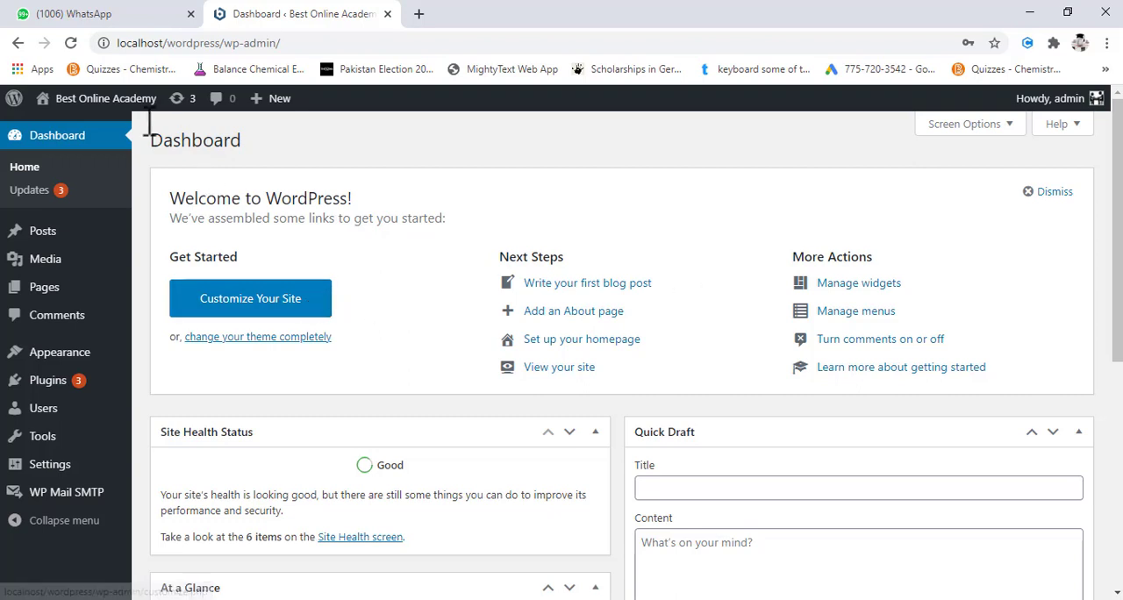
{"action": "mouse_move", "coordinate": [106, 100]}
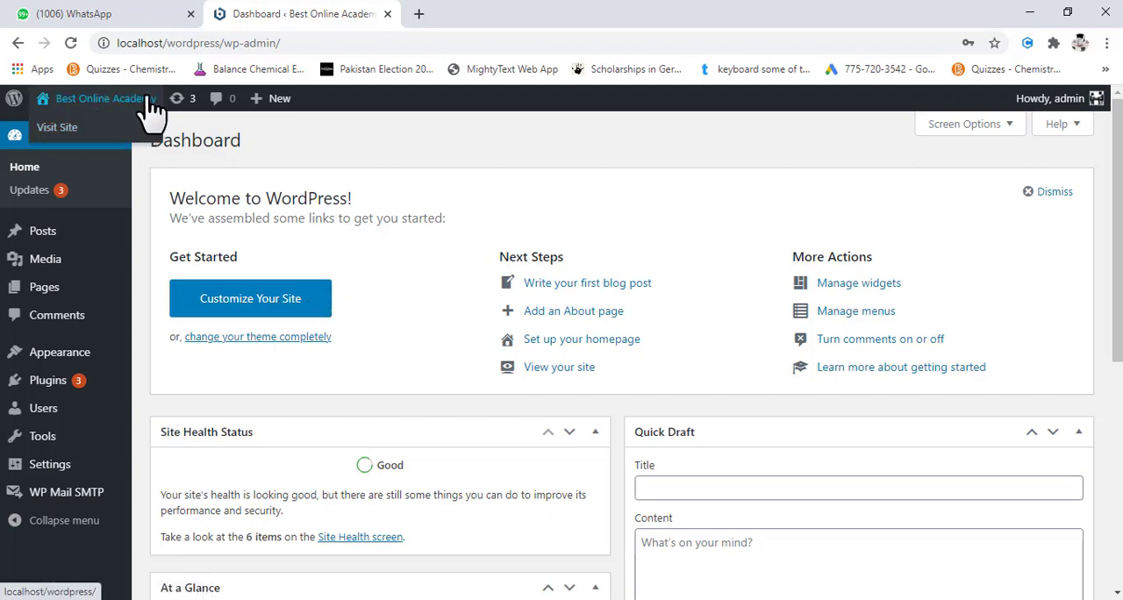
{"action": "left_click", "coordinate": [418, 16]}
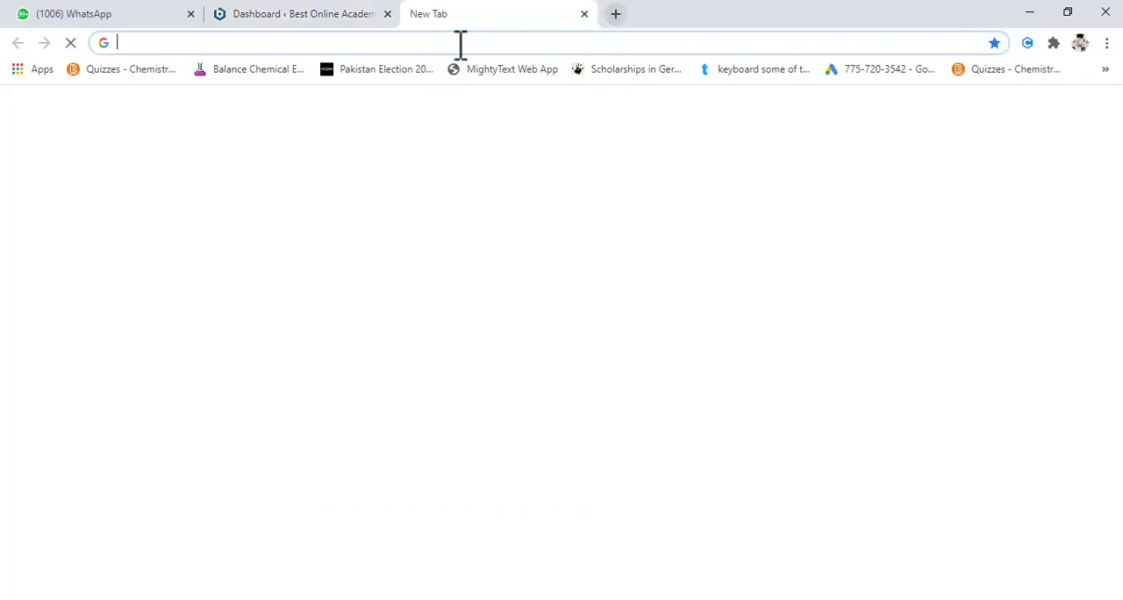
{"action": "left_click", "coordinate": [458, 42]}
{"action": "type", "text": "l"}
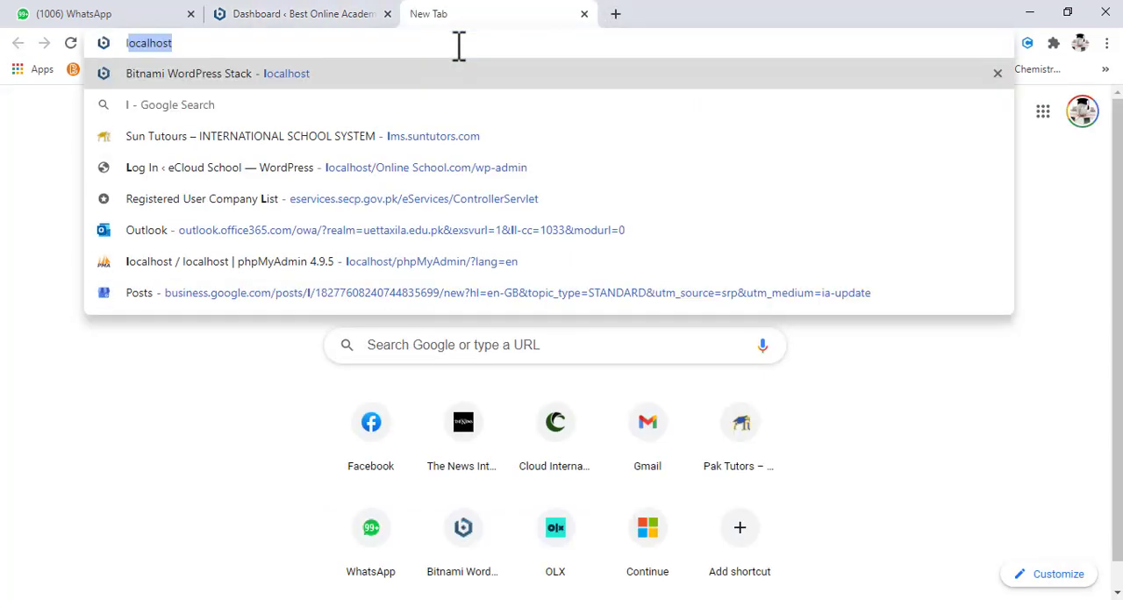
{"action": "type", "text": "ocalhost"}
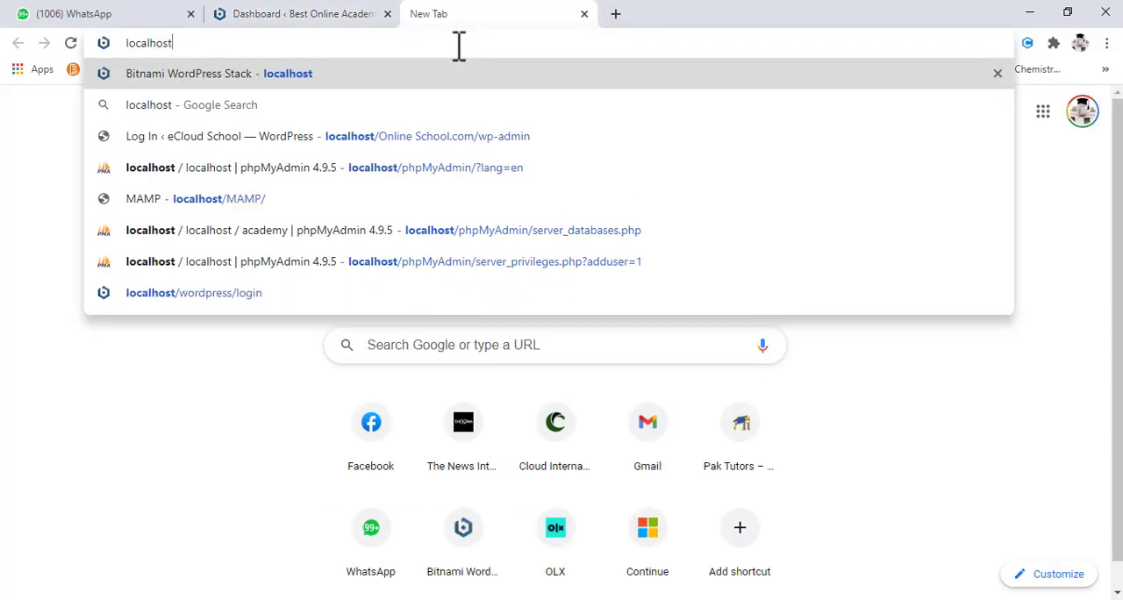
{"action": "key", "text": "Return"}
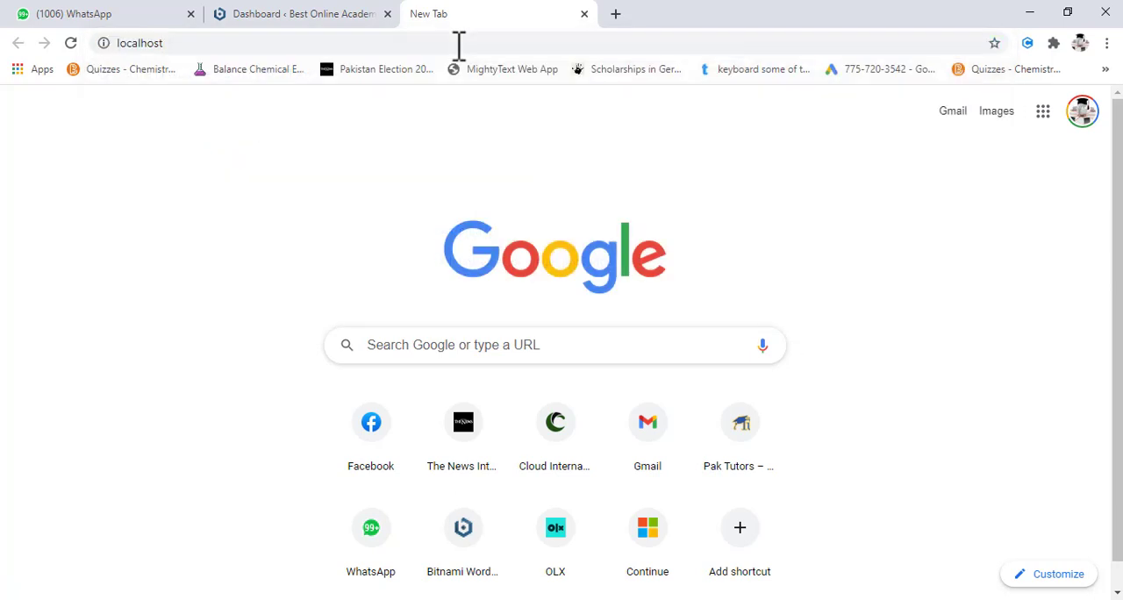
{"action": "left_click", "coordinate": [583, 276]}
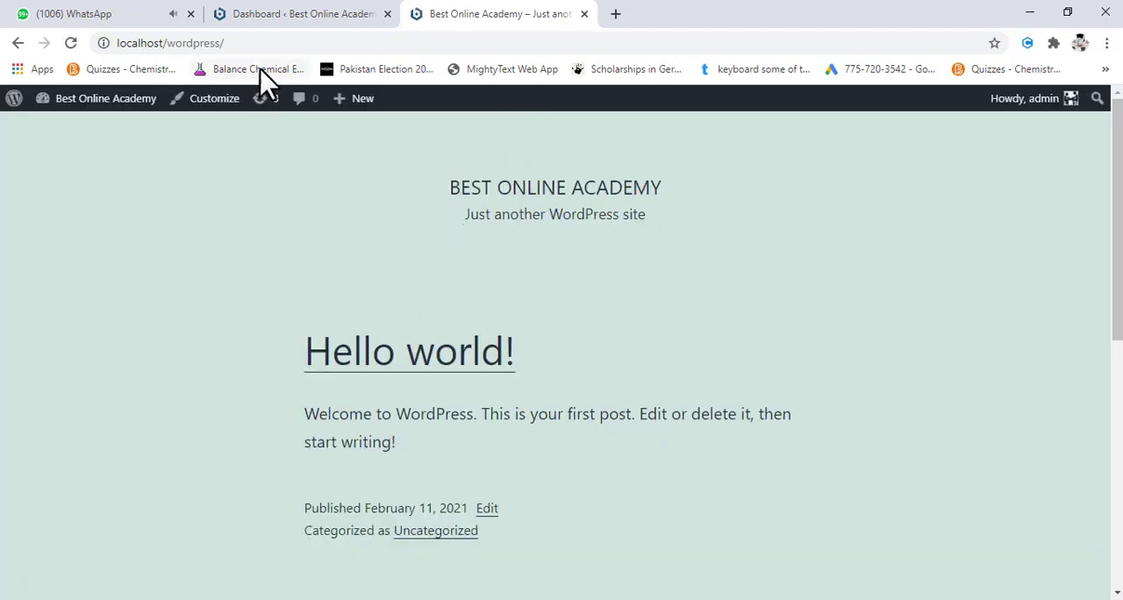
- Return to the WordPress dashboard, look through the installed themes and open the page for adding a new theme
{"action": "left_click", "coordinate": [298, 15]}
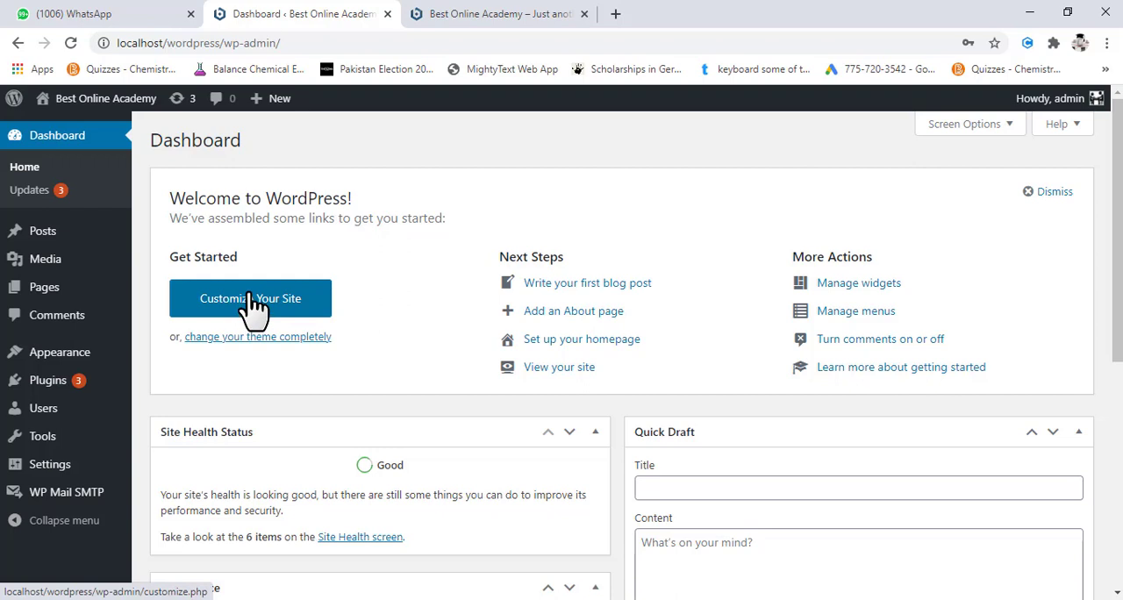
{"action": "mouse_move", "coordinate": [80, 359]}
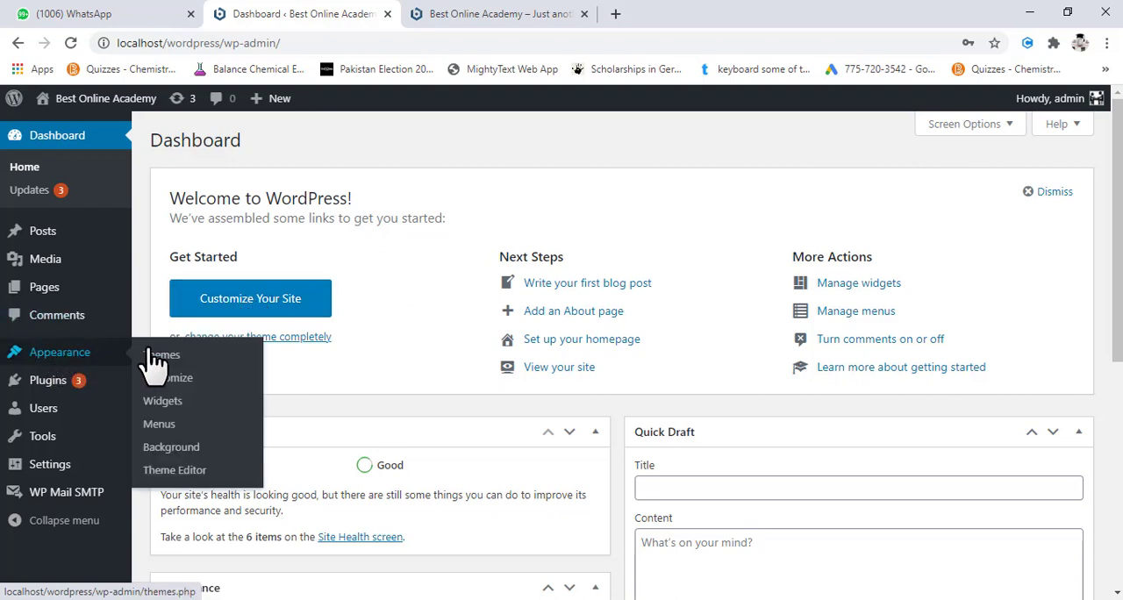
{"action": "left_click", "coordinate": [178, 369]}
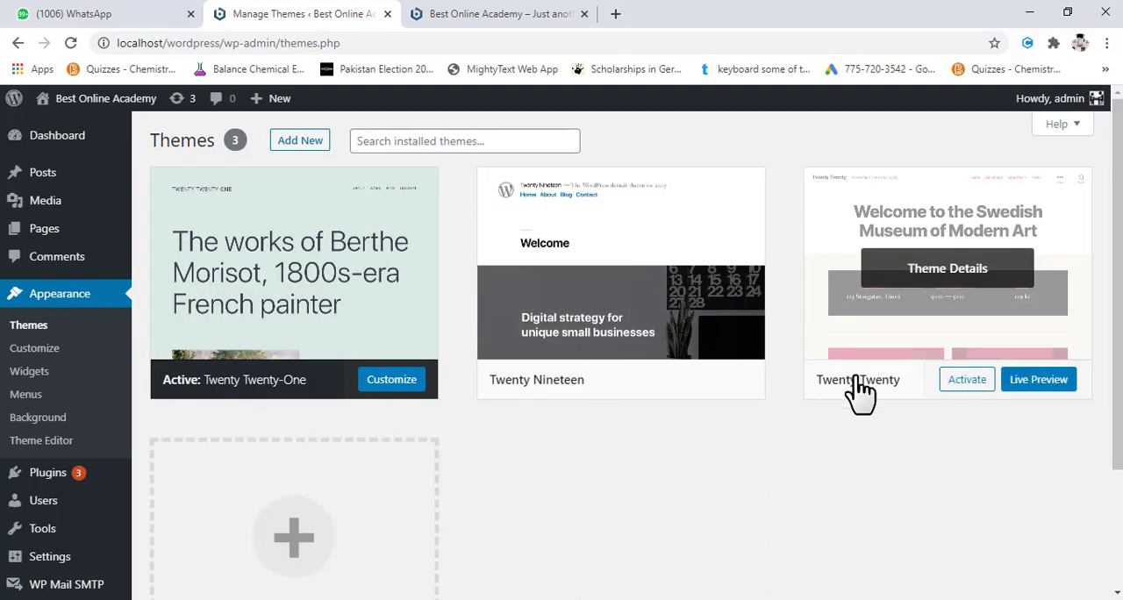
{"action": "scroll", "coordinate": [860, 388], "scroll_direction": "down", "scroll_amount": 2}
{"action": "scroll", "coordinate": [677, 419], "scroll_direction": "up", "scroll_amount": 2}
{"action": "scroll", "coordinate": [676, 418], "scroll_direction": "down", "scroll_amount": 2}
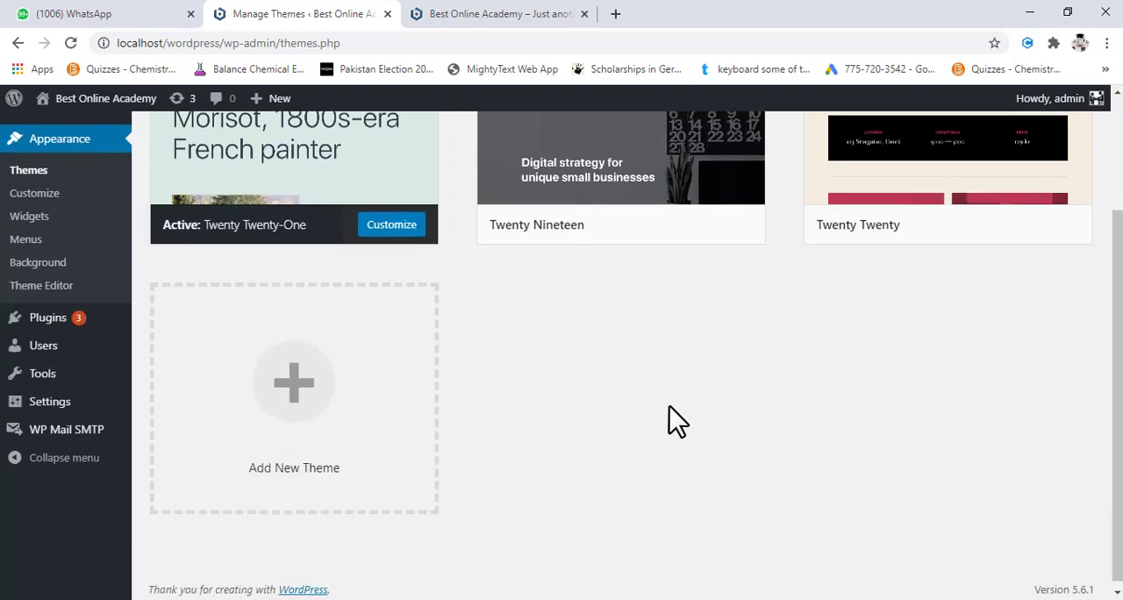
{"action": "left_click", "coordinate": [312, 373]}
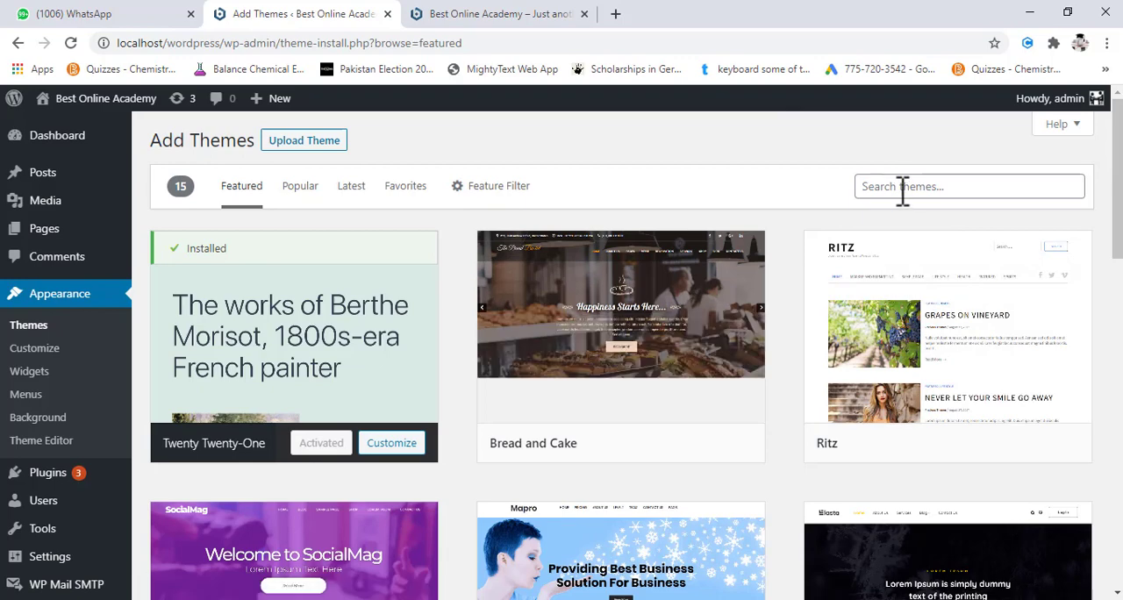
- Search the theme directory for astra, install the Astra theme and go back to the installed themes
{"action": "left_click", "coordinate": [903, 186]}
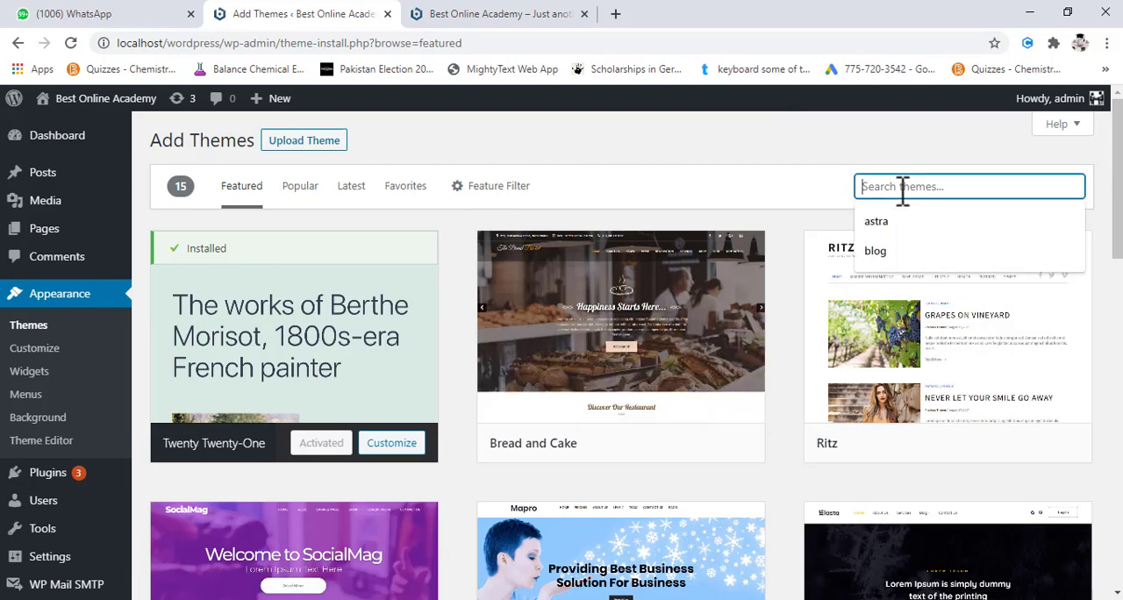
{"action": "type", "text": "astra"}
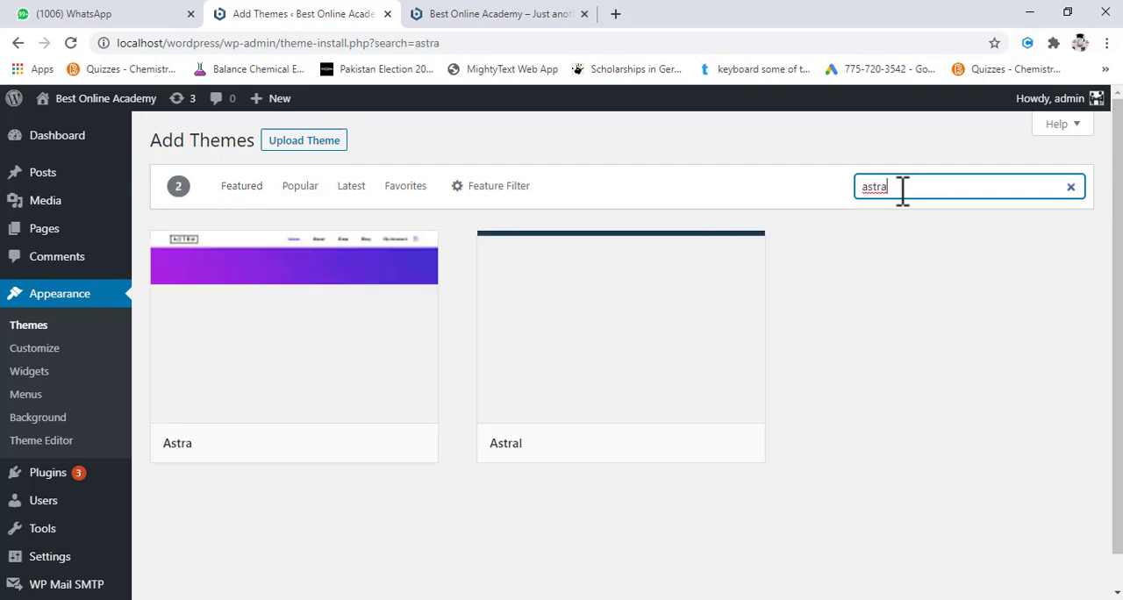
{"action": "mouse_move", "coordinate": [750, 454]}
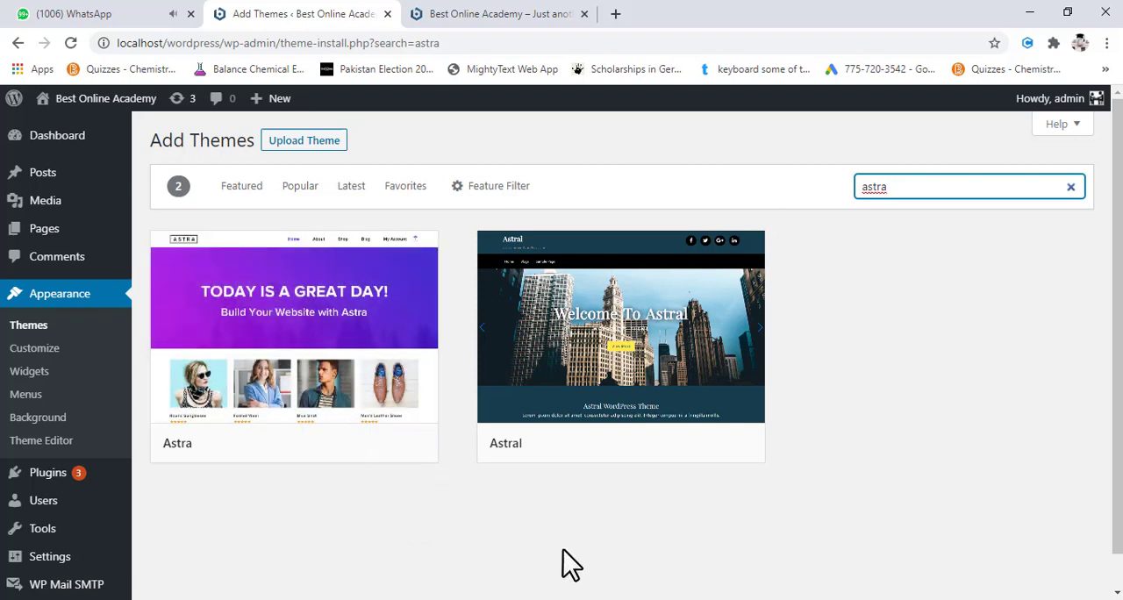
{"action": "scroll", "coordinate": [701, 544], "scroll_direction": "down", "scroll_amount": 1}
{"action": "mouse_move", "coordinate": [263, 338]}
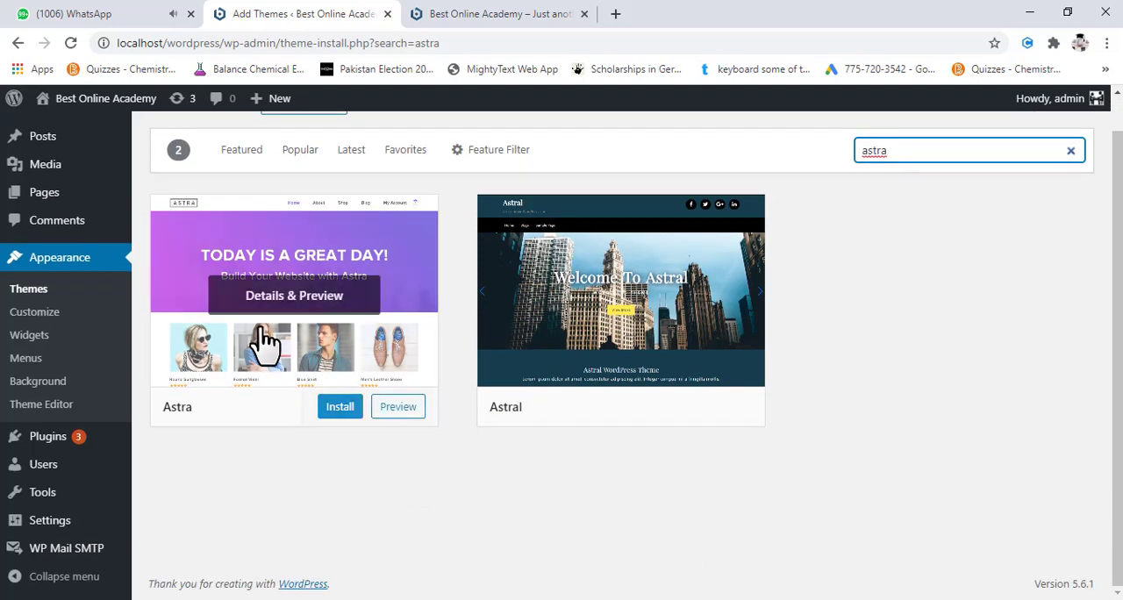
{"action": "left_click", "coordinate": [341, 412]}
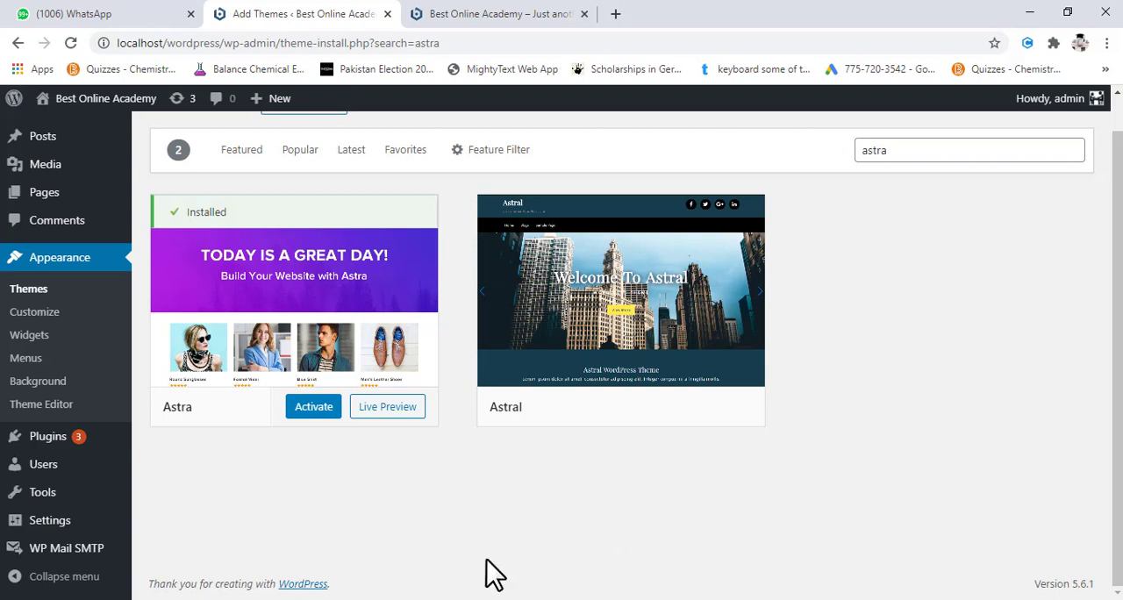
{"action": "mouse_move", "coordinate": [322, 334]}
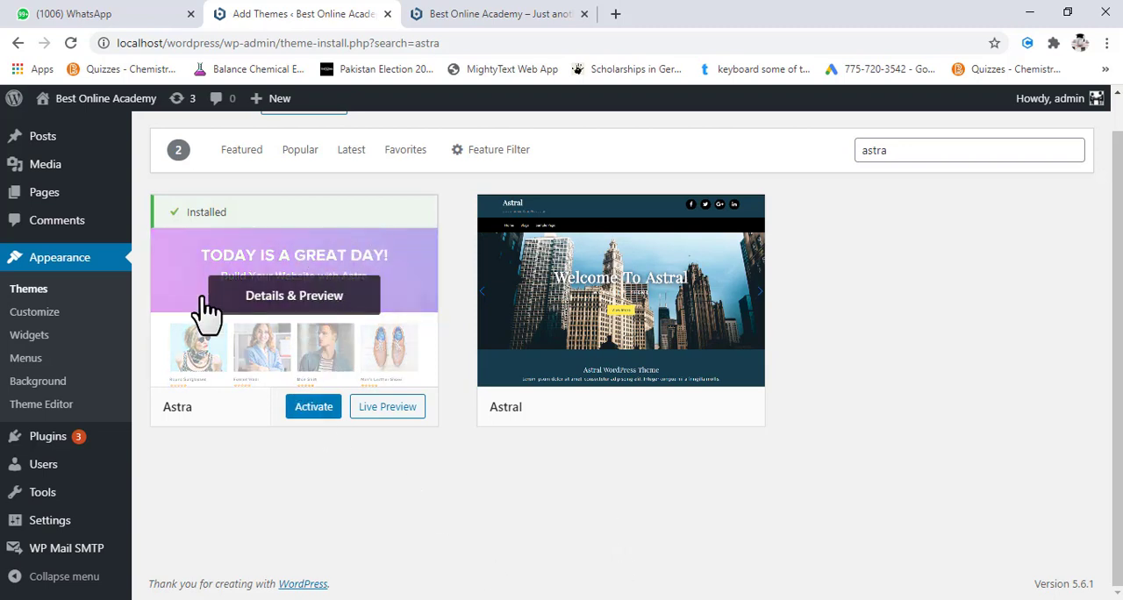
{"action": "left_click", "coordinate": [39, 296]}
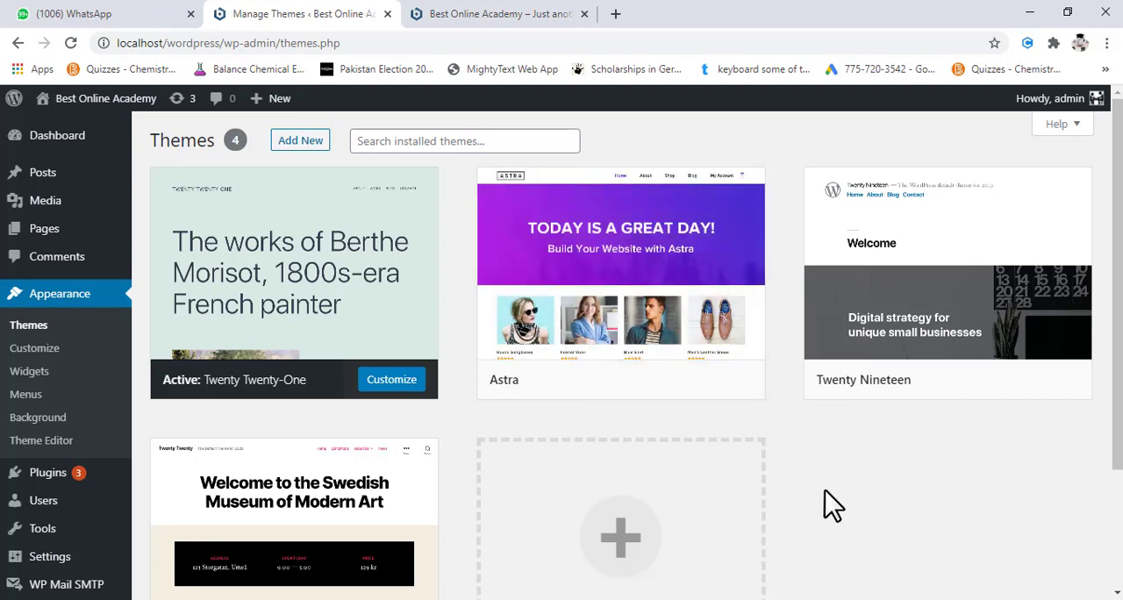
{"action": "mouse_move", "coordinate": [656, 360]}
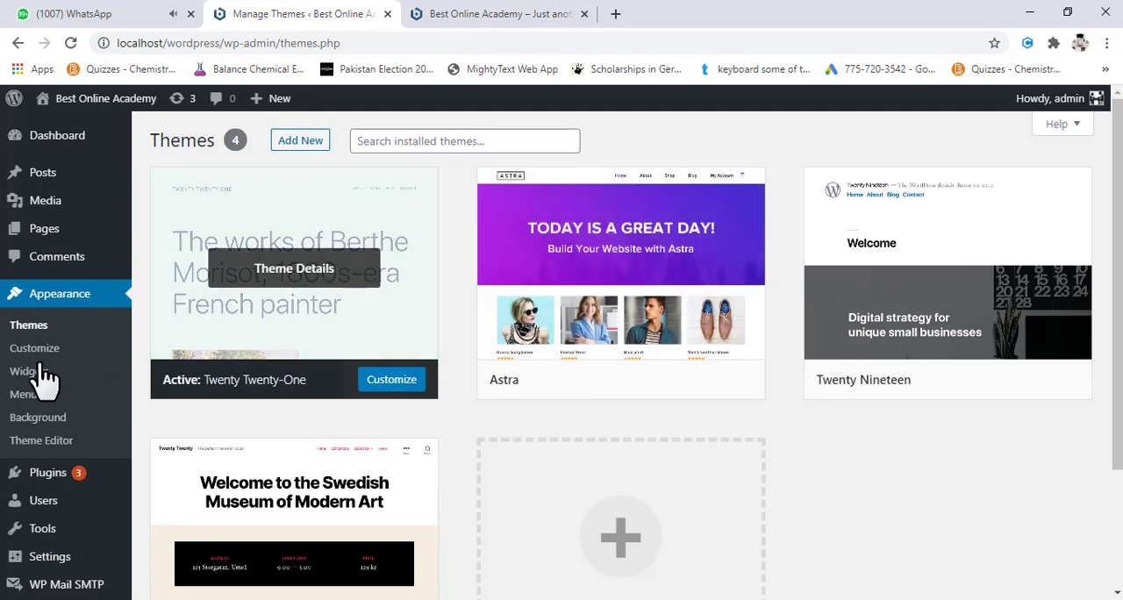
- Search for new plugins with the keyword child theme, and install and activate Child Theme Configurator
{"action": "mouse_move", "coordinate": [55, 476]}
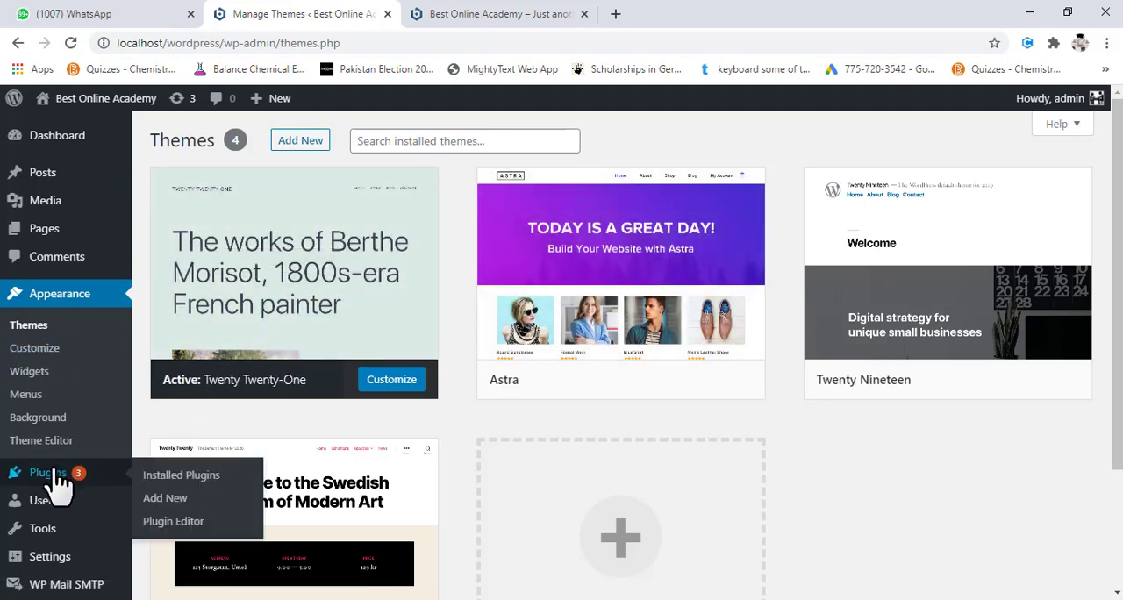
{"action": "left_click", "coordinate": [172, 500]}
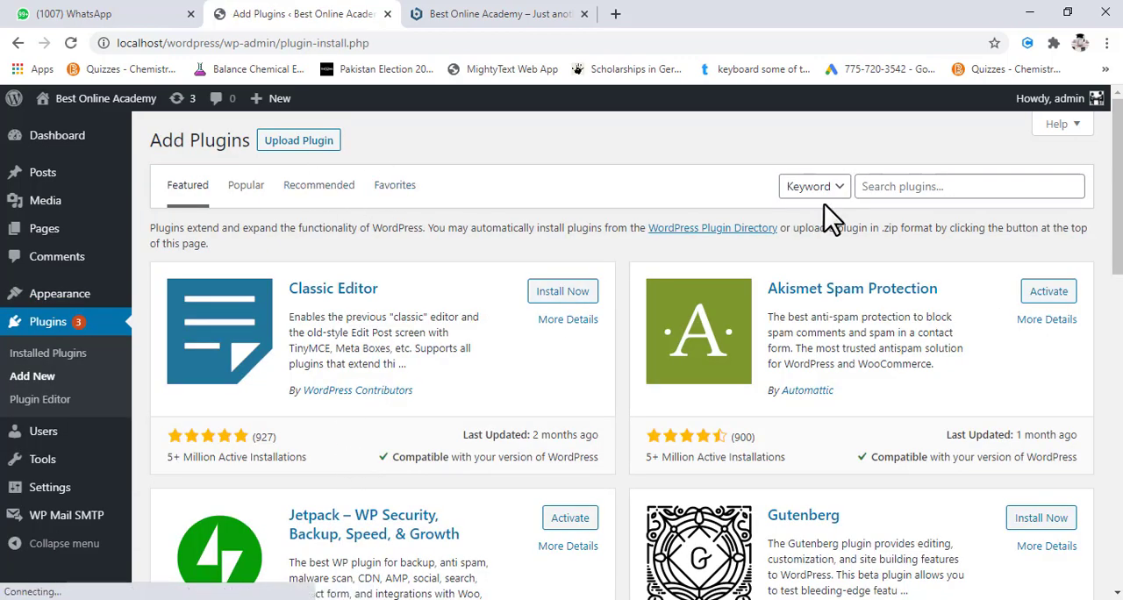
{"action": "left_click", "coordinate": [891, 186]}
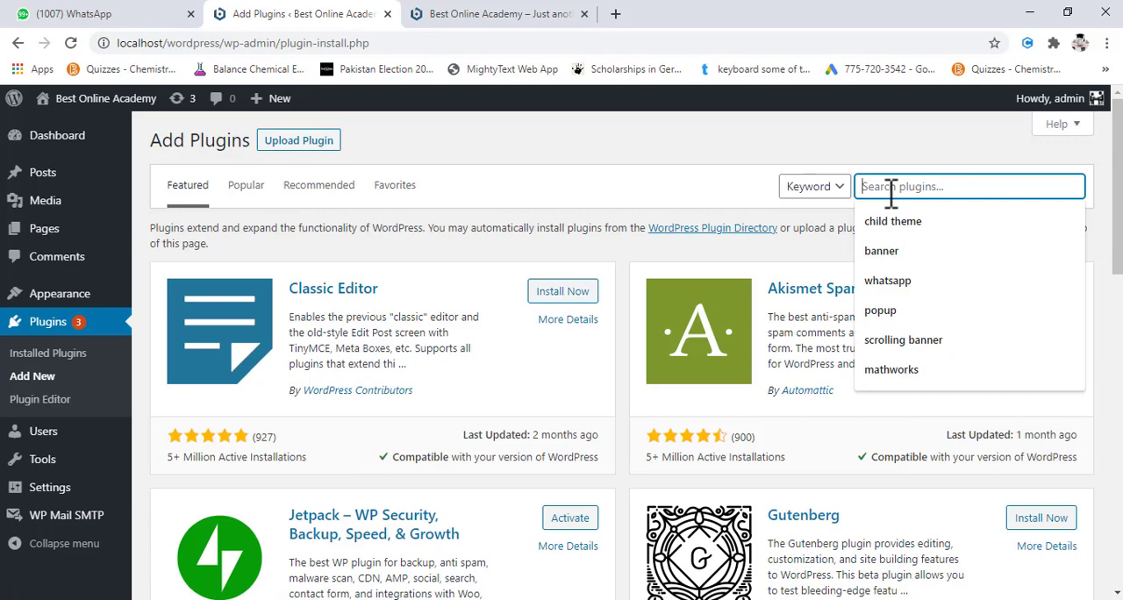
{"action": "left_click", "coordinate": [916, 217]}
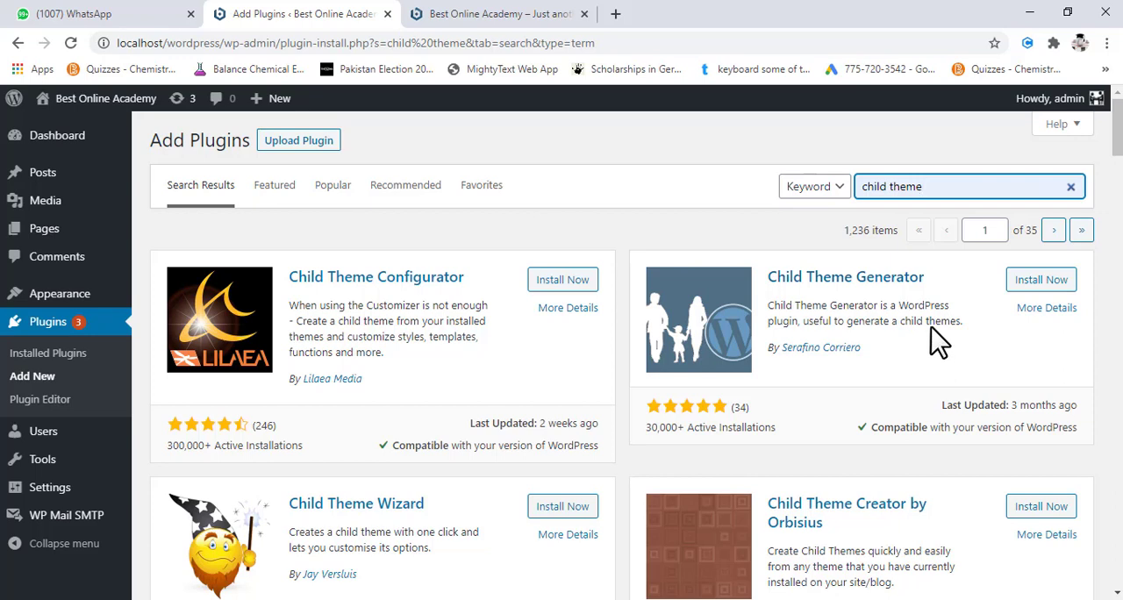
{"action": "left_click", "coordinate": [559, 282]}
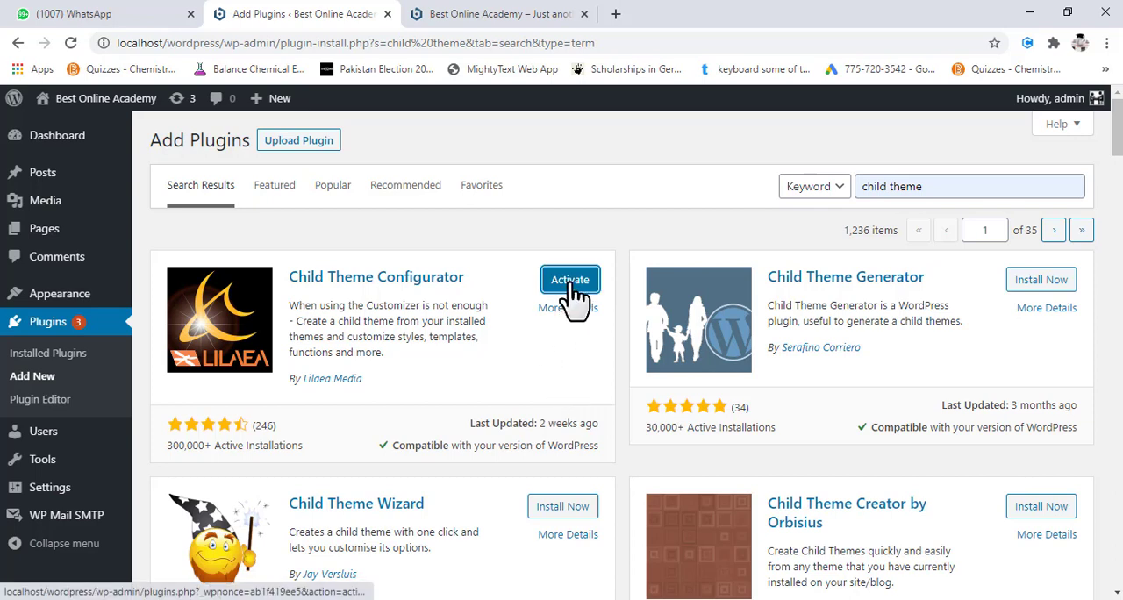
{"action": "left_click", "coordinate": [567, 281]}
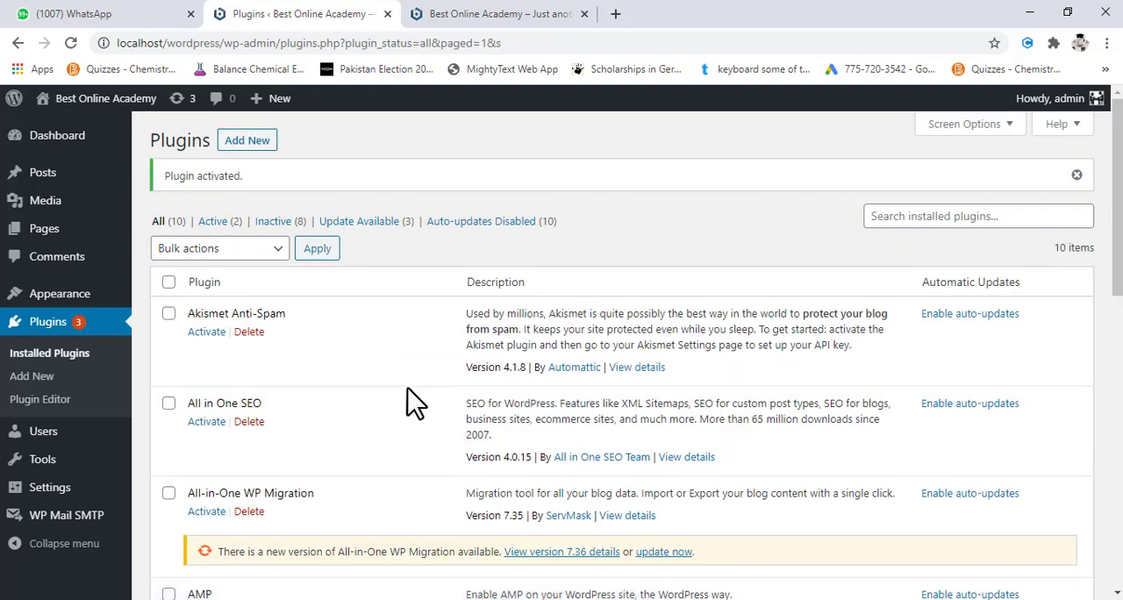
- Look through the installed plugins for Child Theme Configurator and open its Child Themes tool page
{"action": "scroll", "coordinate": [411, 395], "scroll_direction": "down", "scroll_amount": 5}
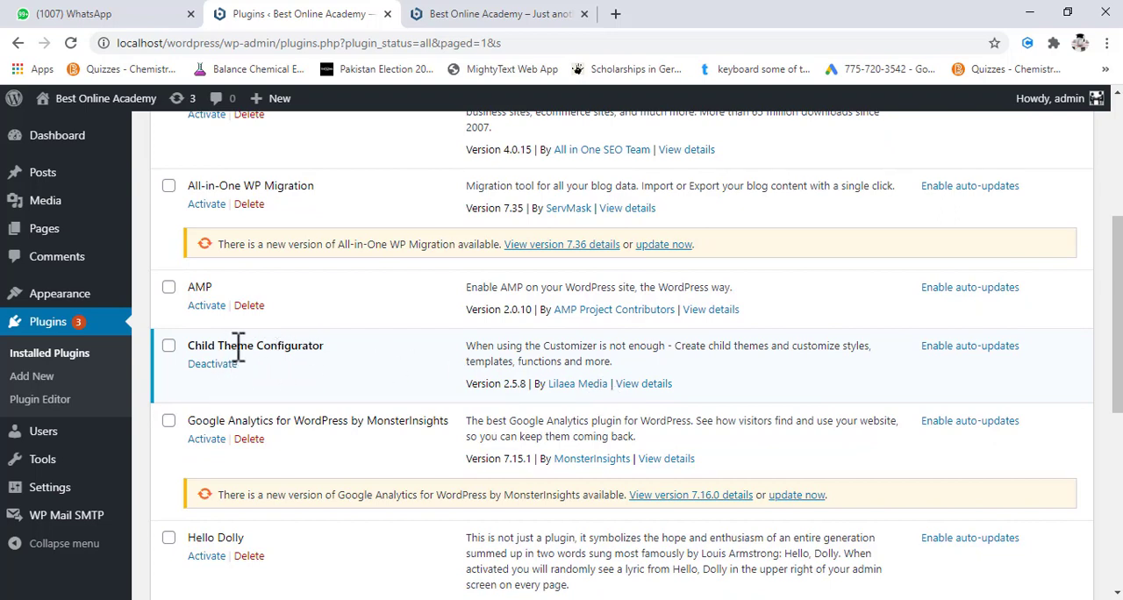
{"action": "scroll", "coordinate": [317, 378], "scroll_direction": "down", "scroll_amount": 2}
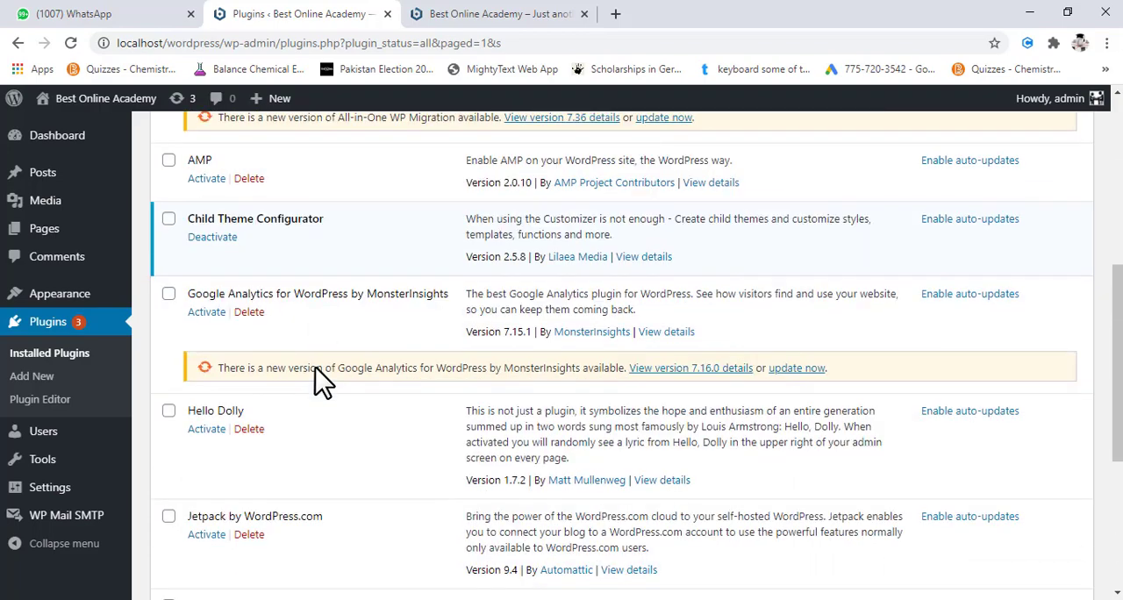
{"action": "scroll", "coordinate": [320, 372], "scroll_direction": "up", "scroll_amount": 3}
{"action": "scroll", "coordinate": [320, 367], "scroll_direction": "up", "scroll_amount": 3}
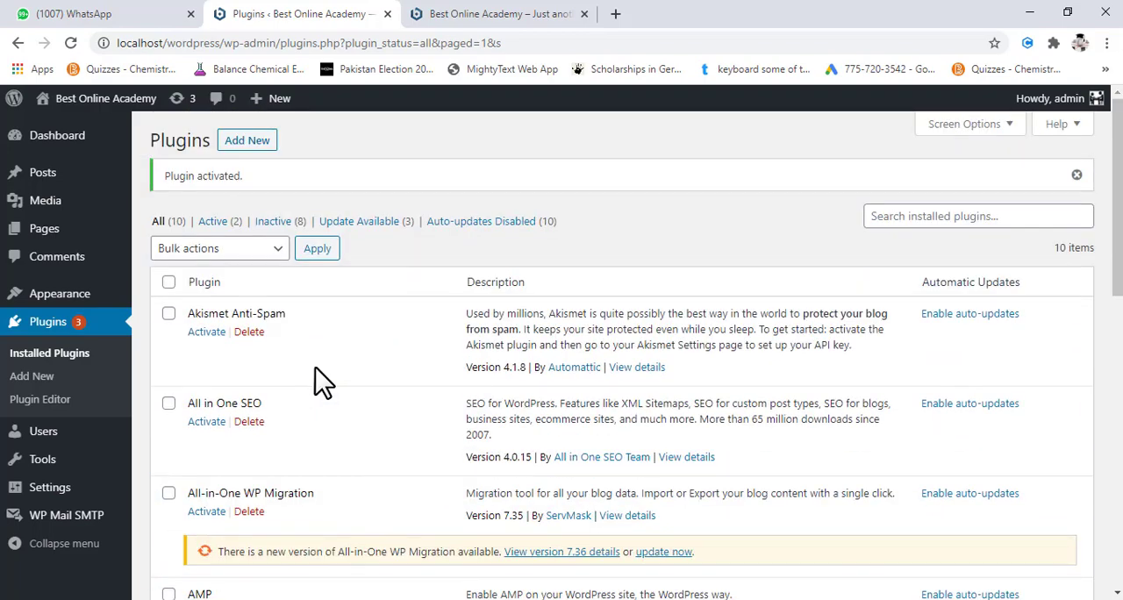
{"action": "scroll", "coordinate": [323, 379], "scroll_direction": "down", "scroll_amount": 7}
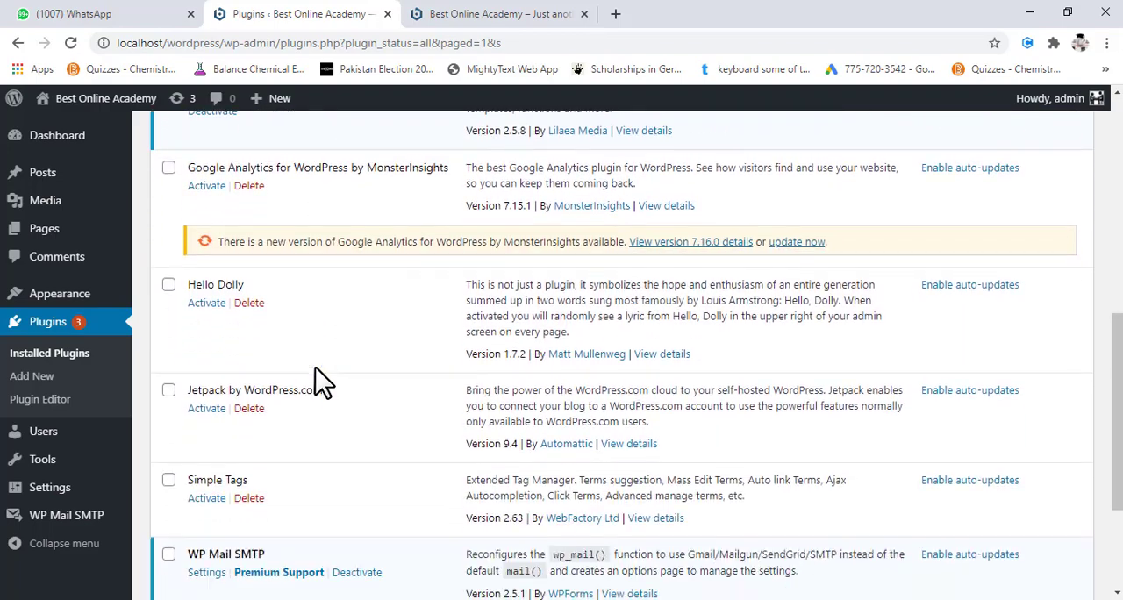
{"action": "mouse_move", "coordinate": [64, 467]}
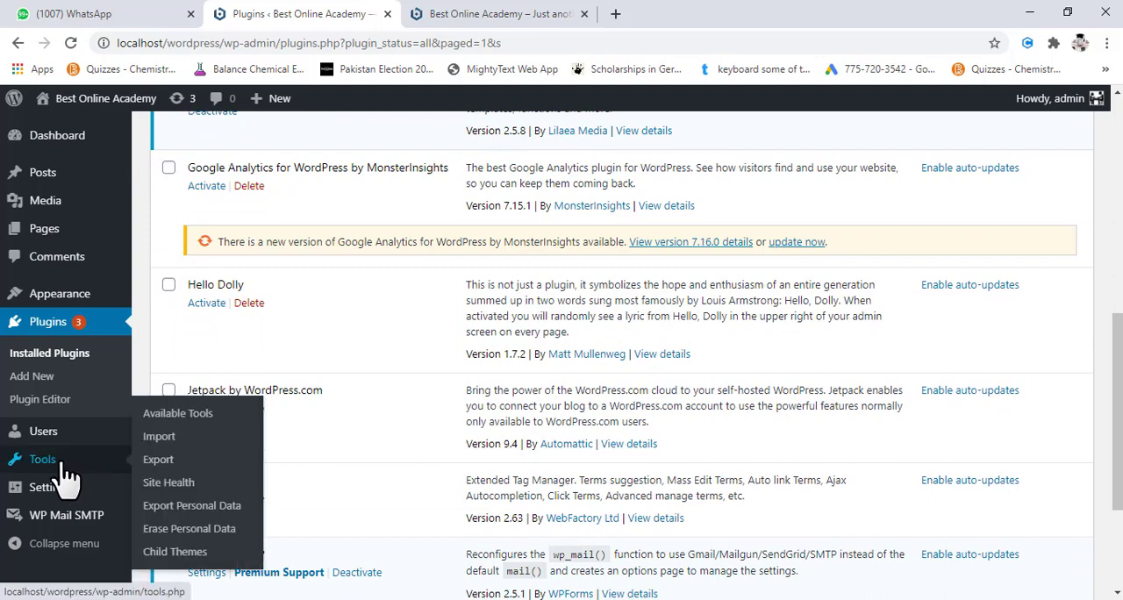
{"action": "left_click", "coordinate": [174, 552]}
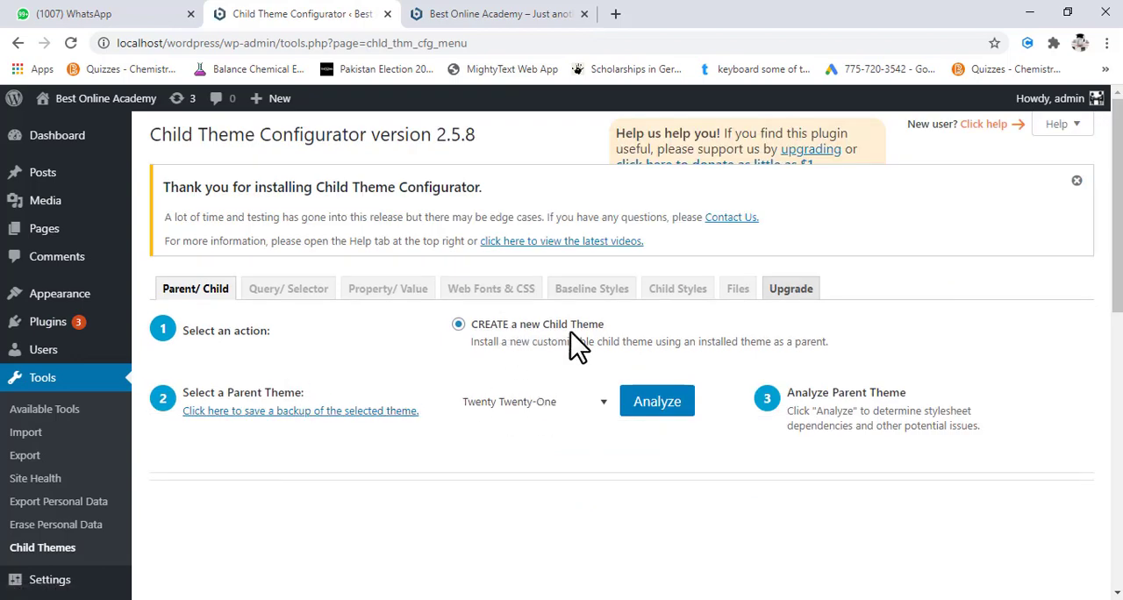
- Select Astra as the parent theme for a new child theme and analyze it
{"action": "left_click", "coordinate": [554, 405]}
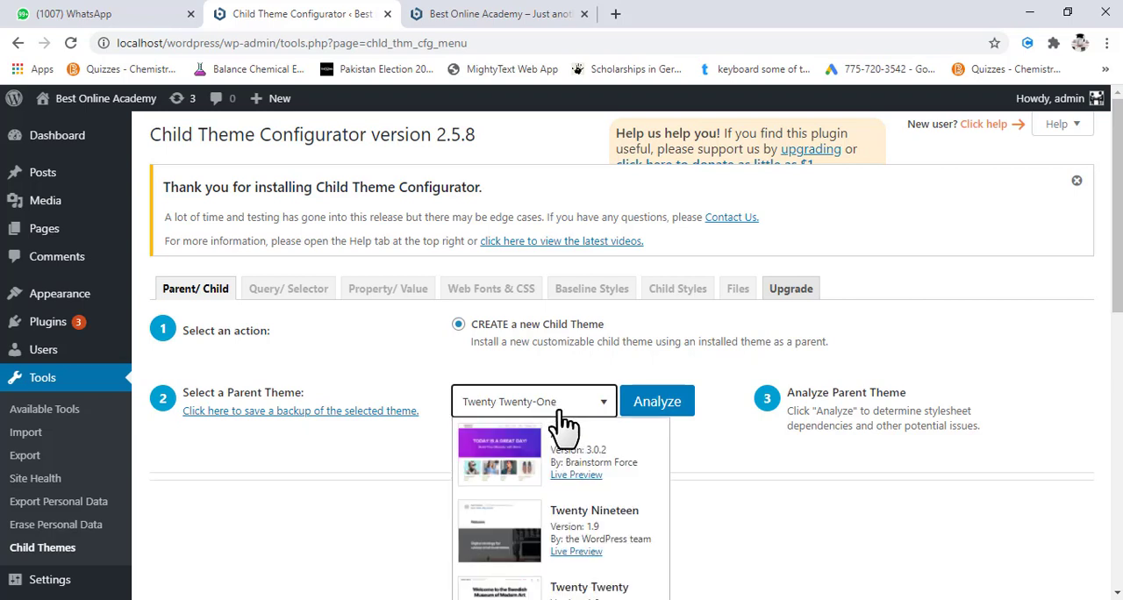
{"action": "left_click", "coordinate": [574, 453]}
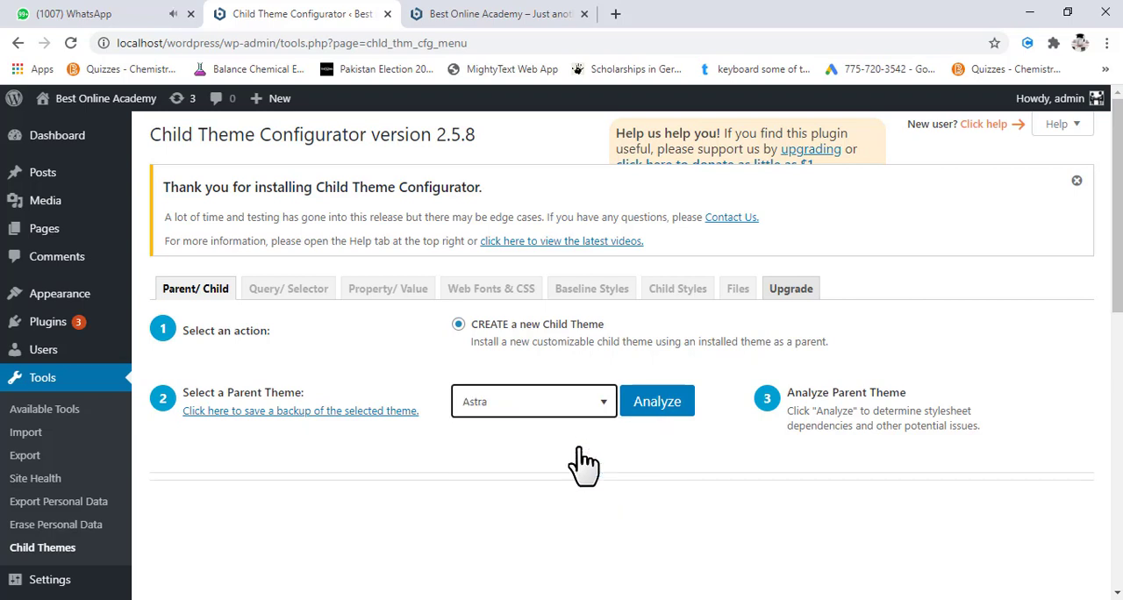
{"action": "scroll", "coordinate": [618, 453], "scroll_direction": "down", "scroll_amount": 1}
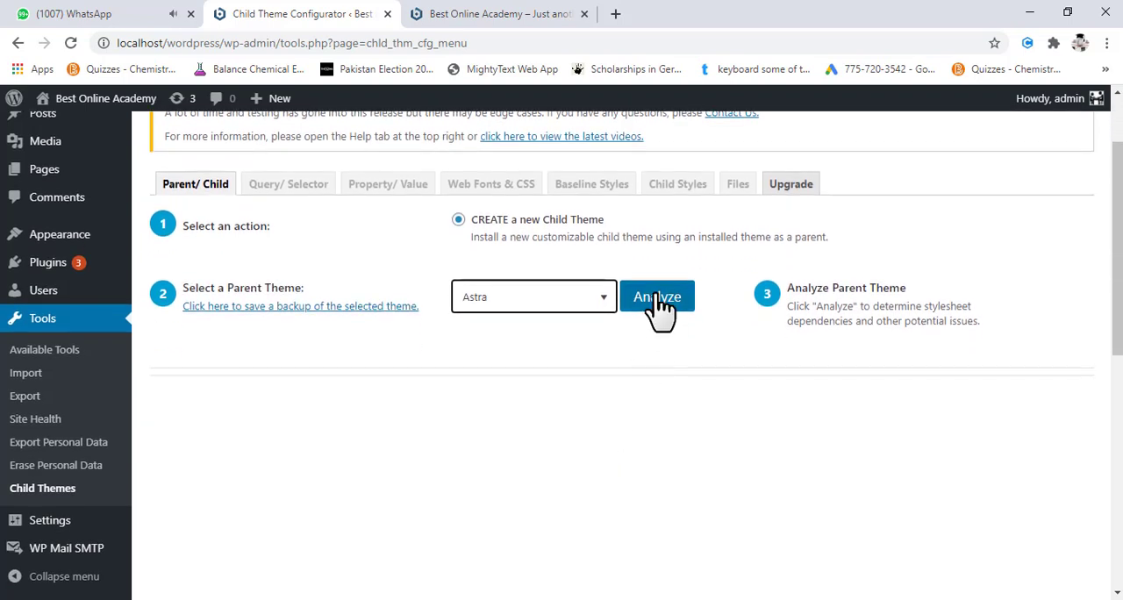
{"action": "left_click", "coordinate": [658, 300]}
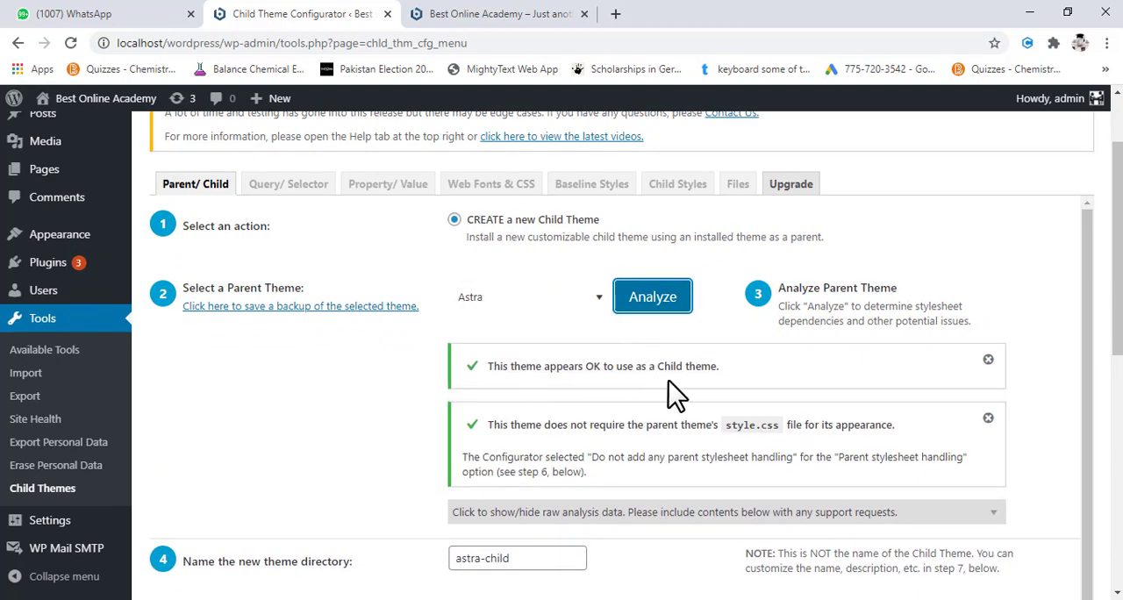
- Keep the astra-child directory and stylesheet options, enable copying the parent theme's menus, widgets and Customizer settings, and create the new child theme
{"action": "scroll", "coordinate": [737, 386], "scroll_direction": "down", "scroll_amount": 1}
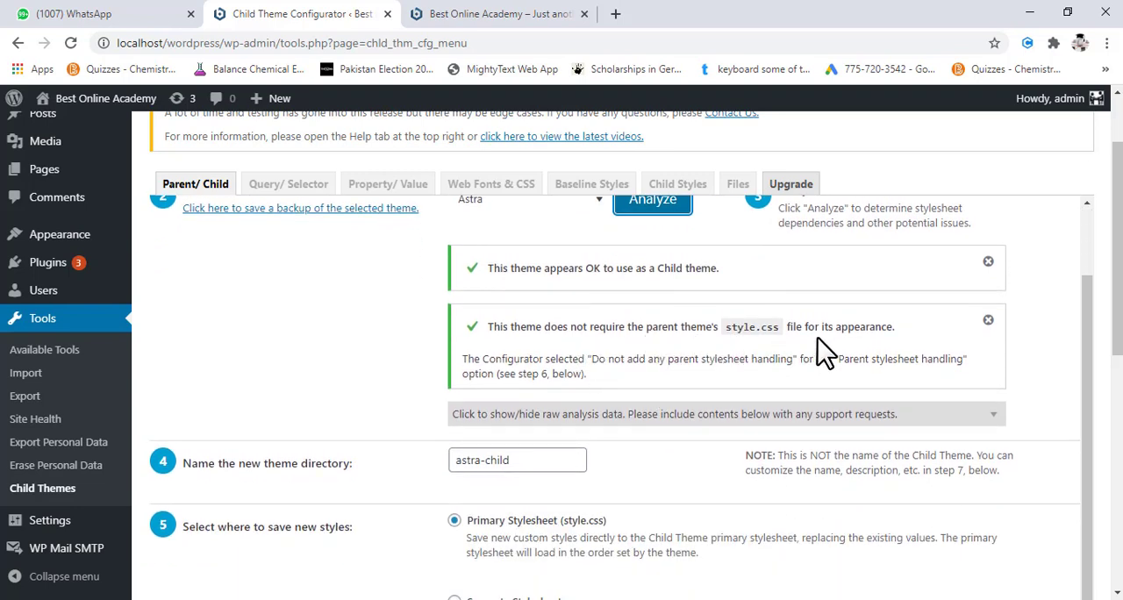
{"action": "scroll", "coordinate": [553, 359], "scroll_direction": "down", "scroll_amount": 1}
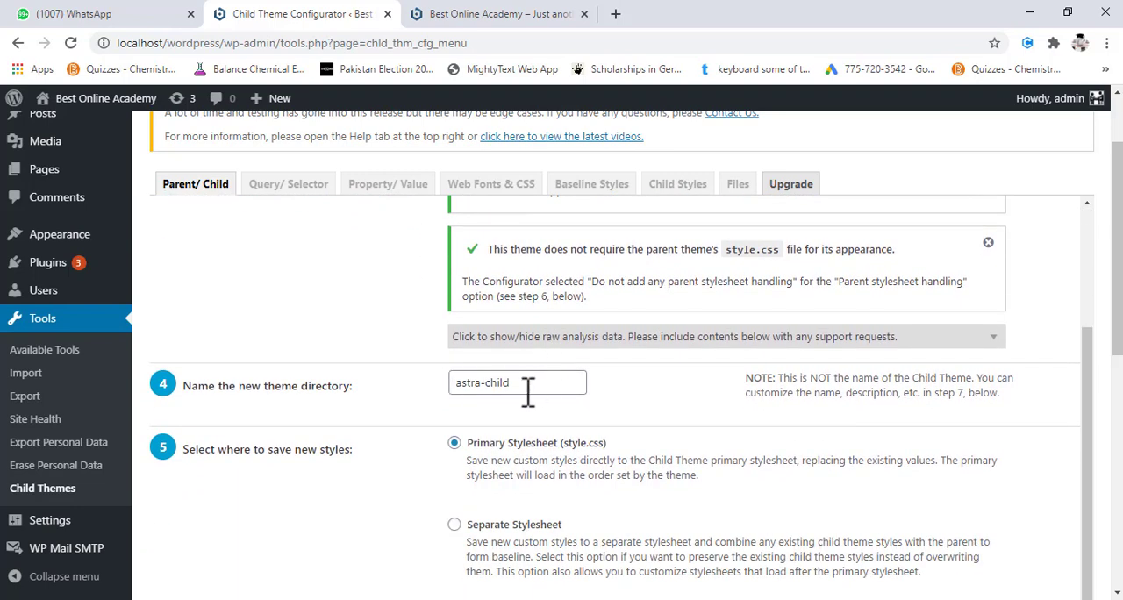
{"action": "scroll", "coordinate": [599, 400], "scroll_direction": "down", "scroll_amount": 2}
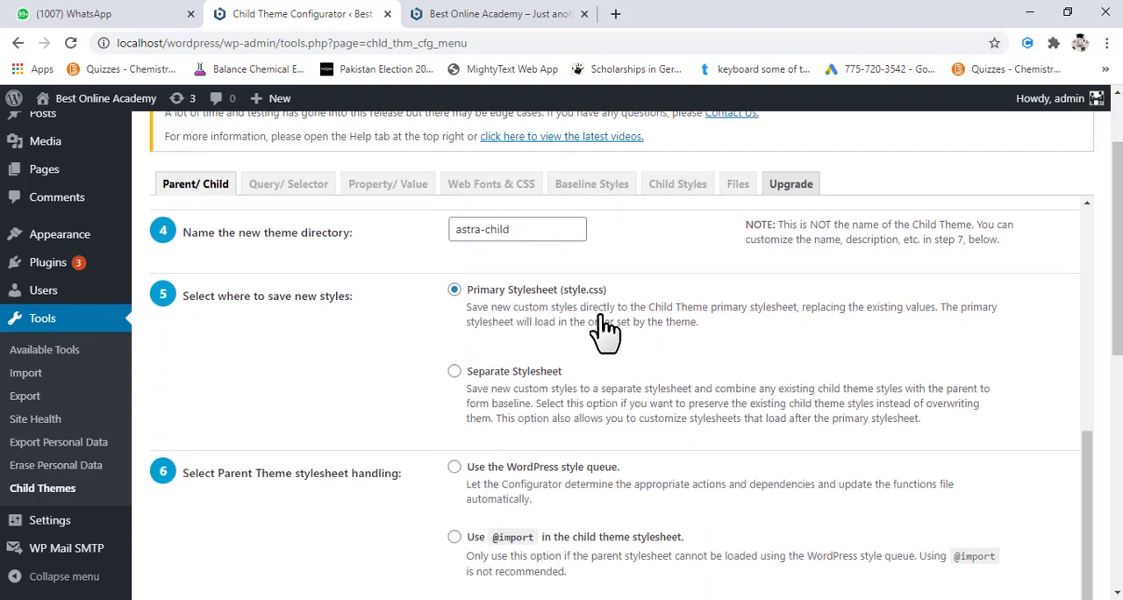
{"action": "scroll", "coordinate": [644, 407], "scroll_direction": "down", "scroll_amount": 1}
{"action": "scroll", "coordinate": [635, 421], "scroll_direction": "down", "scroll_amount": 1}
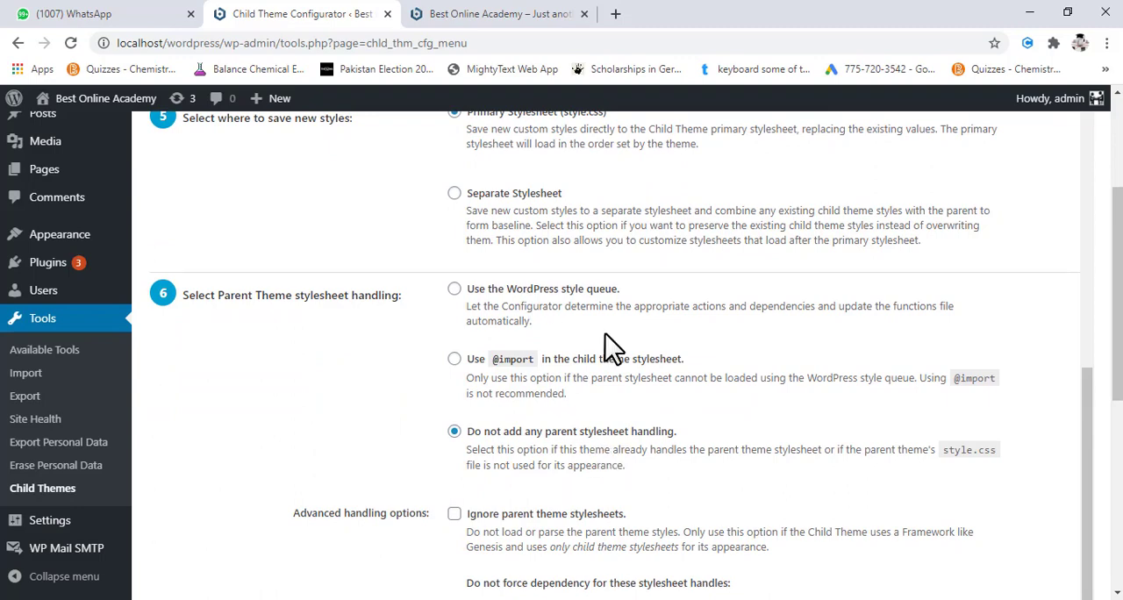
{"action": "scroll", "coordinate": [608, 346], "scroll_direction": "down", "scroll_amount": 3}
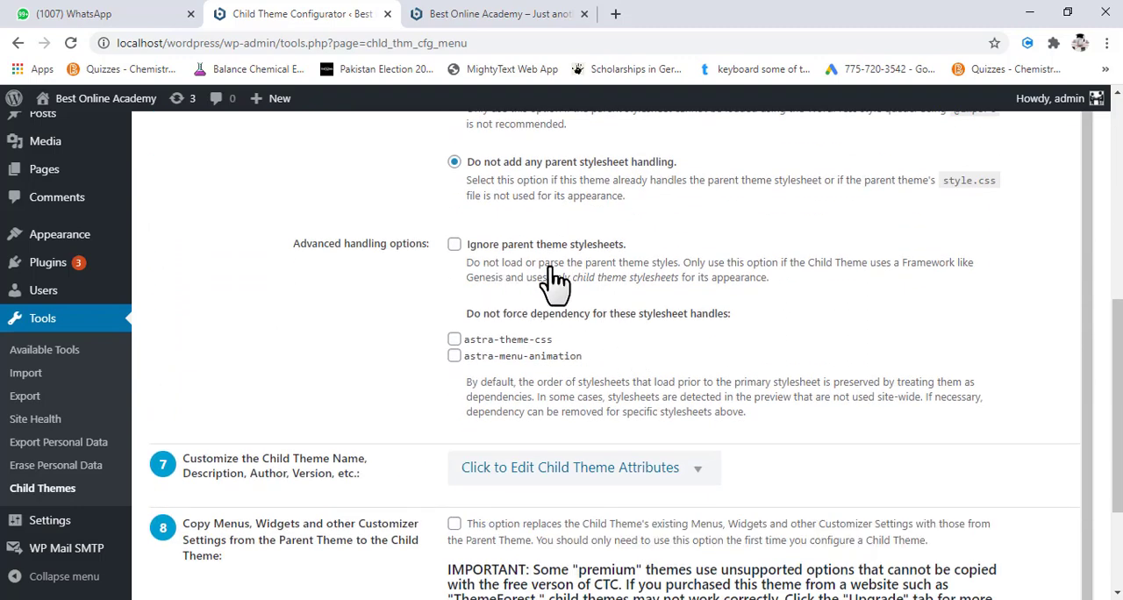
{"action": "scroll", "coordinate": [561, 285], "scroll_direction": "up", "scroll_amount": 2}
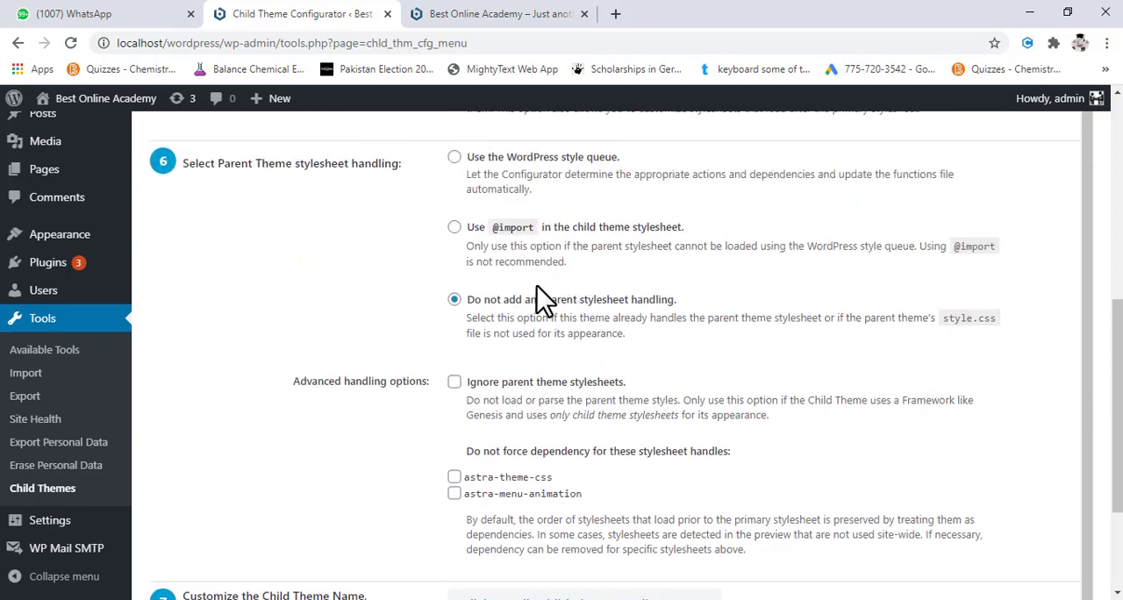
{"action": "scroll", "coordinate": [536, 353], "scroll_direction": "down", "scroll_amount": 2}
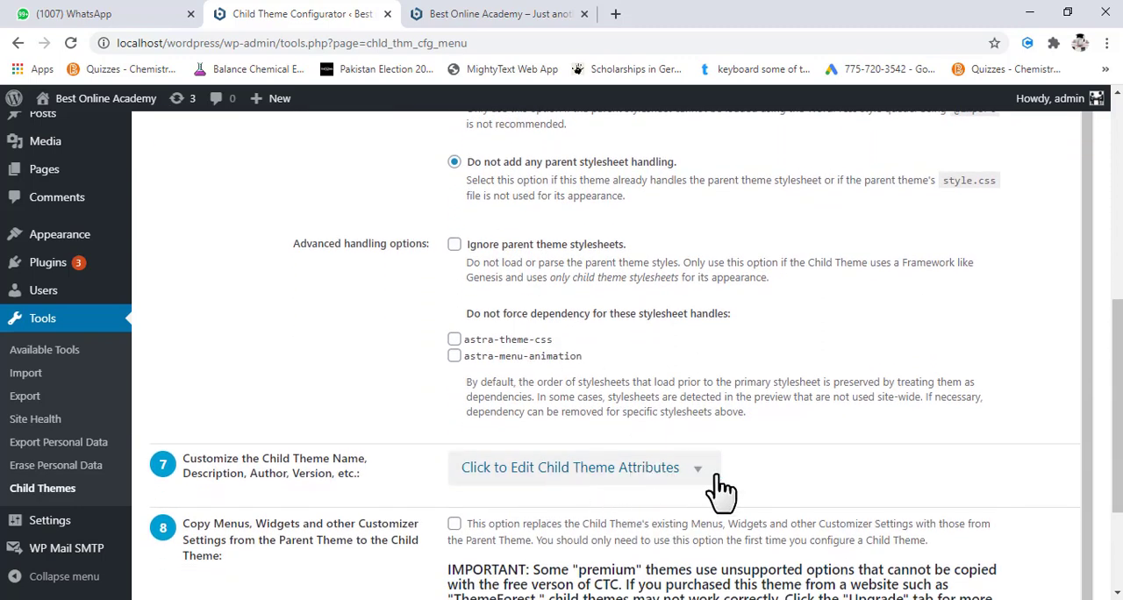
{"action": "scroll", "coordinate": [721, 492], "scroll_direction": "down", "scroll_amount": 2}
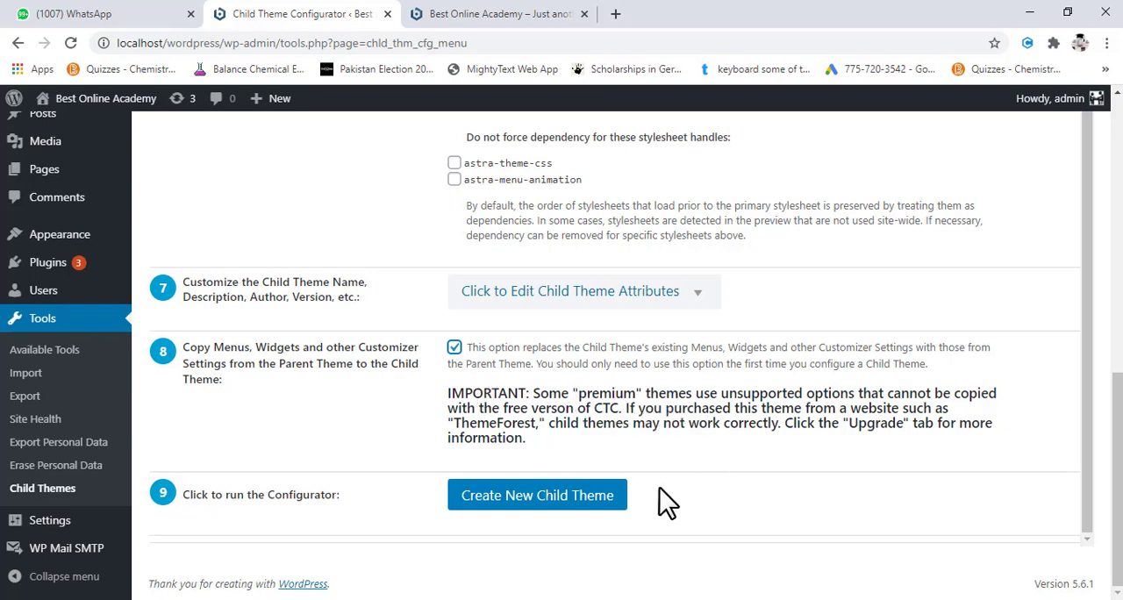
{"action": "left_click", "coordinate": [556, 511]}
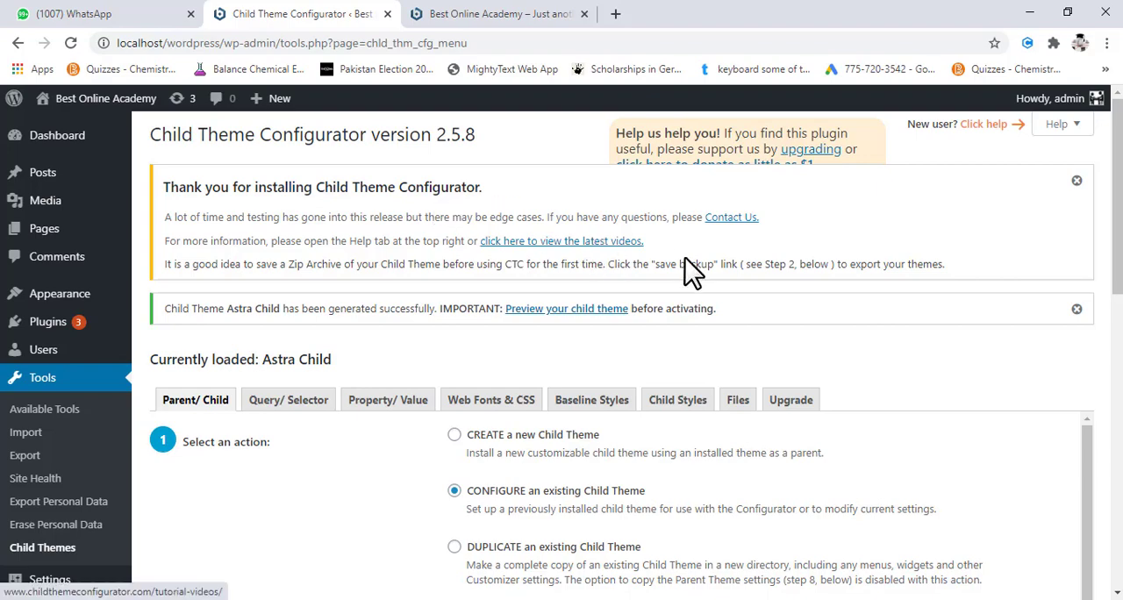
- Look through the configuration page of the generated Astra Child theme, from the action choices to the final configurator step
{"action": "scroll", "coordinate": [685, 257], "scroll_direction": "down", "scroll_amount": 3}
{"action": "scroll", "coordinate": [685, 258], "scroll_direction": "down", "scroll_amount": 5}
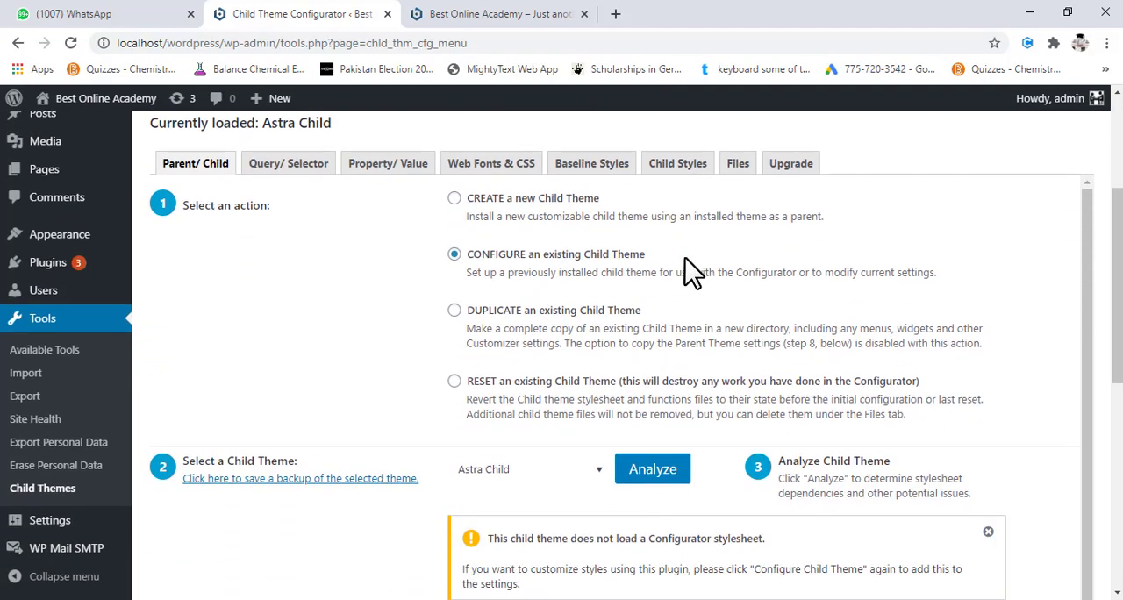
{"action": "scroll", "coordinate": [685, 258], "scroll_direction": "down", "scroll_amount": 4}
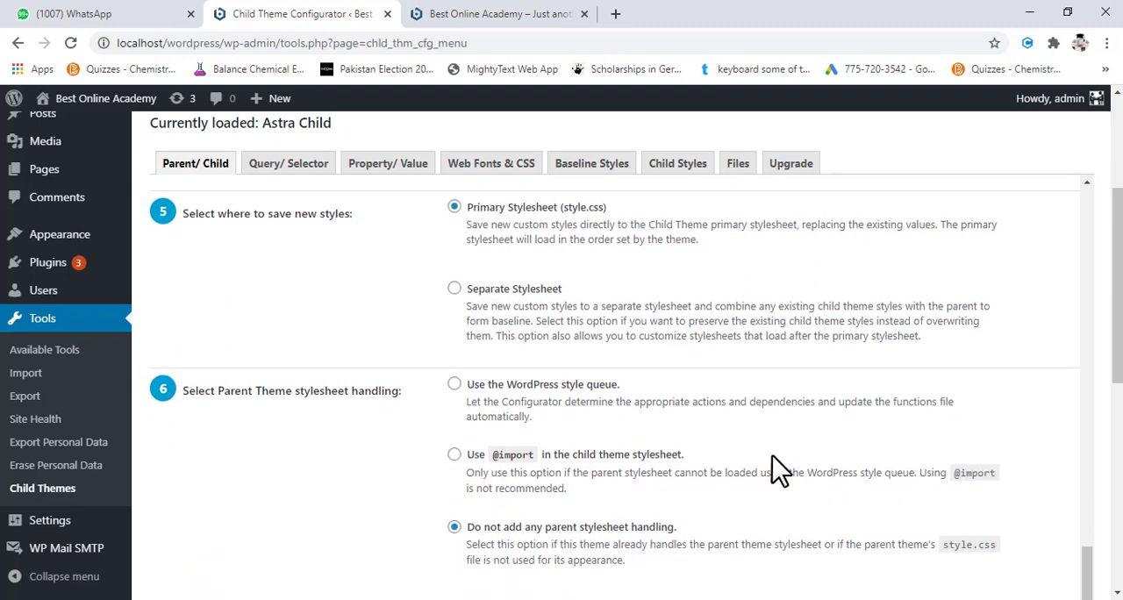
{"action": "scroll", "coordinate": [1117, 489], "scroll_direction": "down", "scroll_amount": 5}
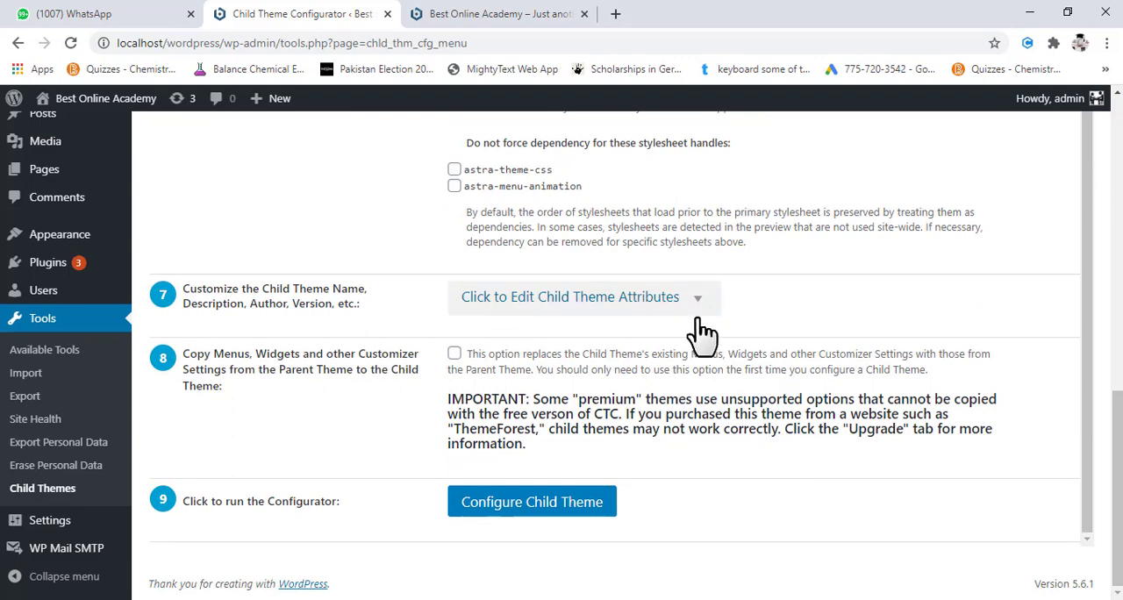
{"action": "scroll", "coordinate": [796, 333], "scroll_direction": "up", "scroll_amount": 6}
{"action": "scroll", "coordinate": [796, 333], "scroll_direction": "up", "scroll_amount": 2}
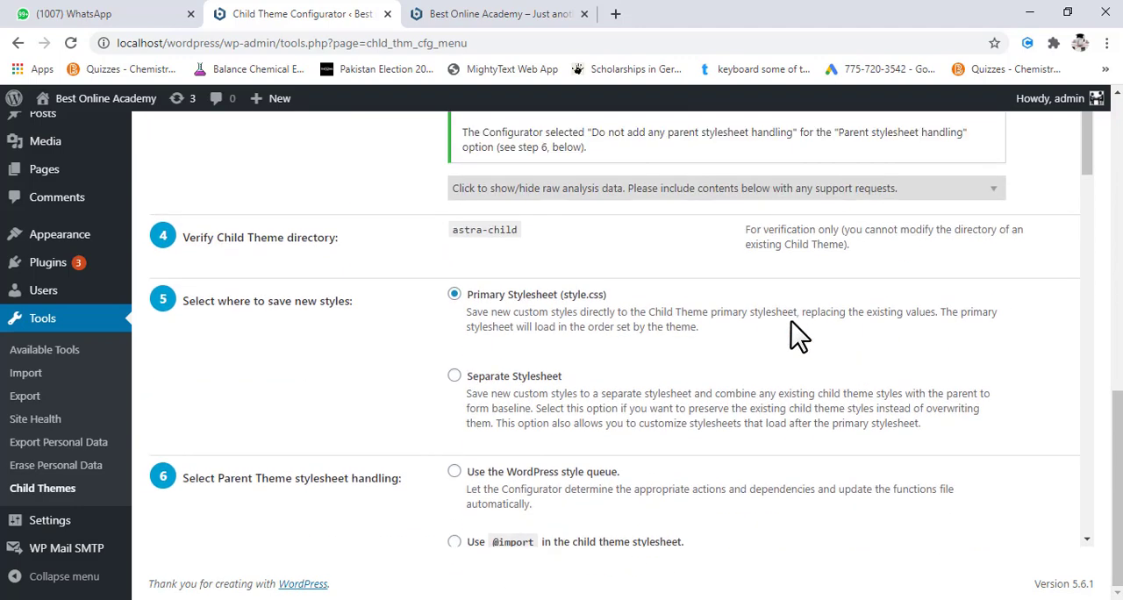
{"action": "scroll", "coordinate": [896, 297], "scroll_direction": "up", "scroll_amount": 10}
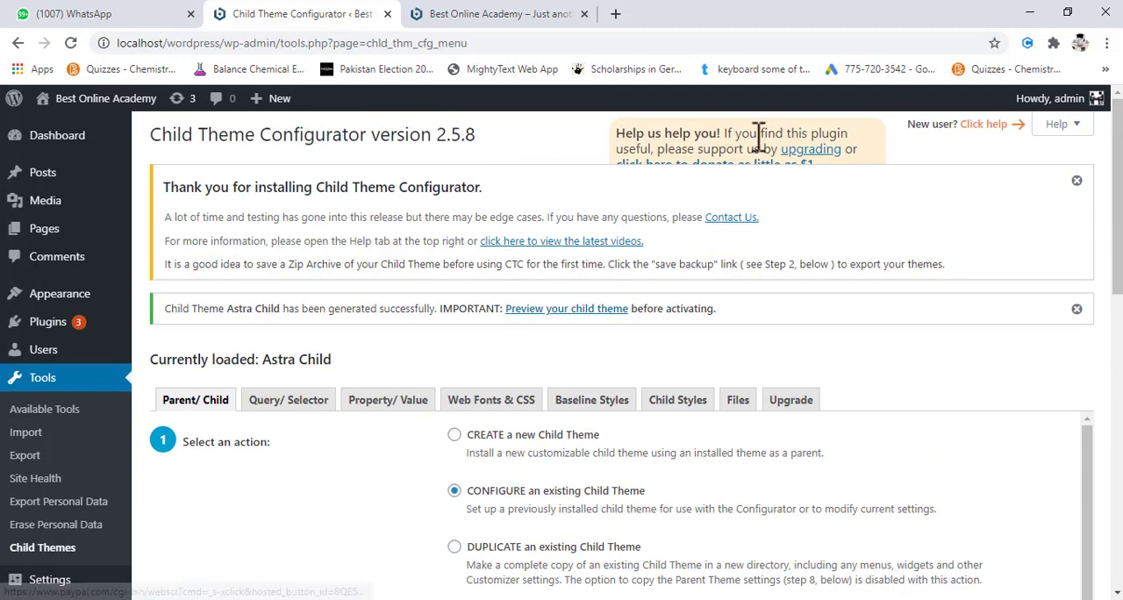
{"action": "scroll", "coordinate": [757, 136], "scroll_direction": "down", "scroll_amount": 1}
{"action": "scroll", "coordinate": [719, 163], "scroll_direction": "up", "scroll_amount": 1}
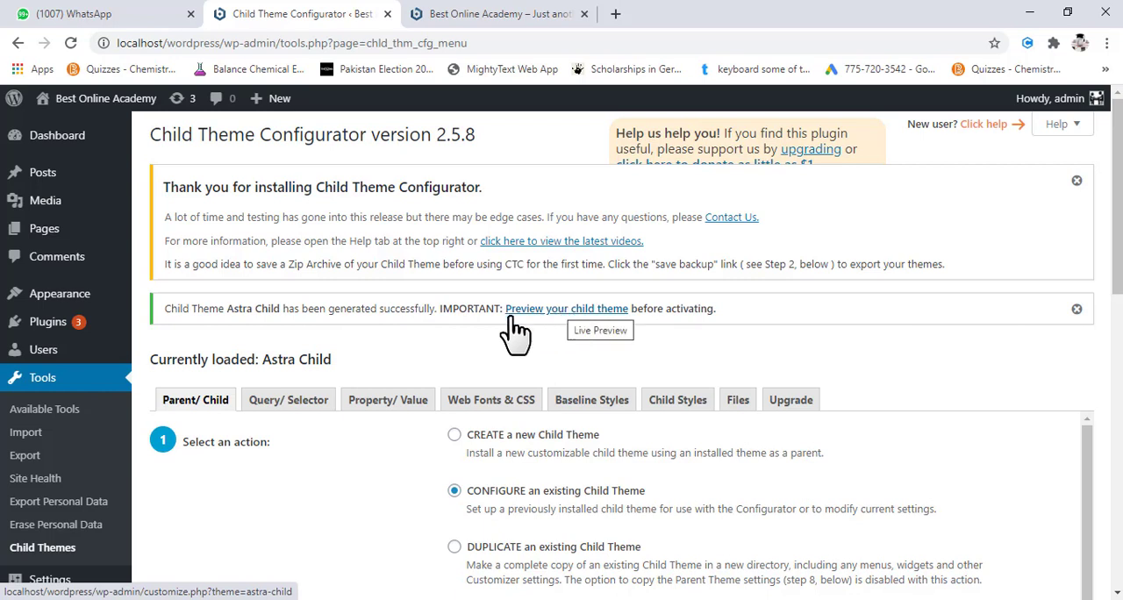
- Go to the installed themes and activate the Astra Child theme, viewing the site's current front page first
{"action": "mouse_move", "coordinate": [39, 326]}
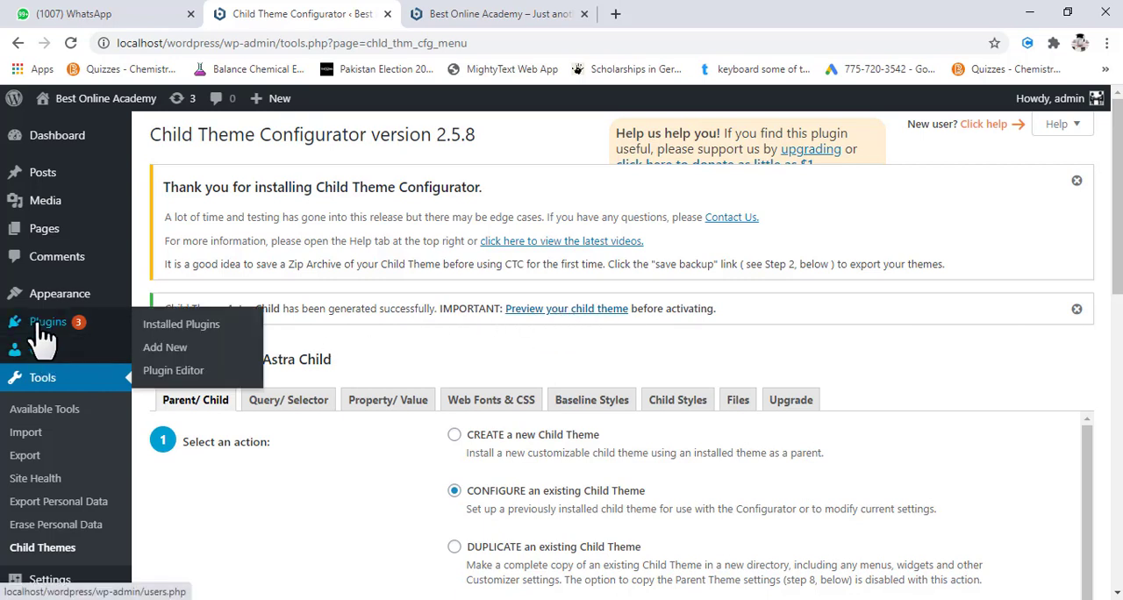
{"action": "mouse_move", "coordinate": [50, 295]}
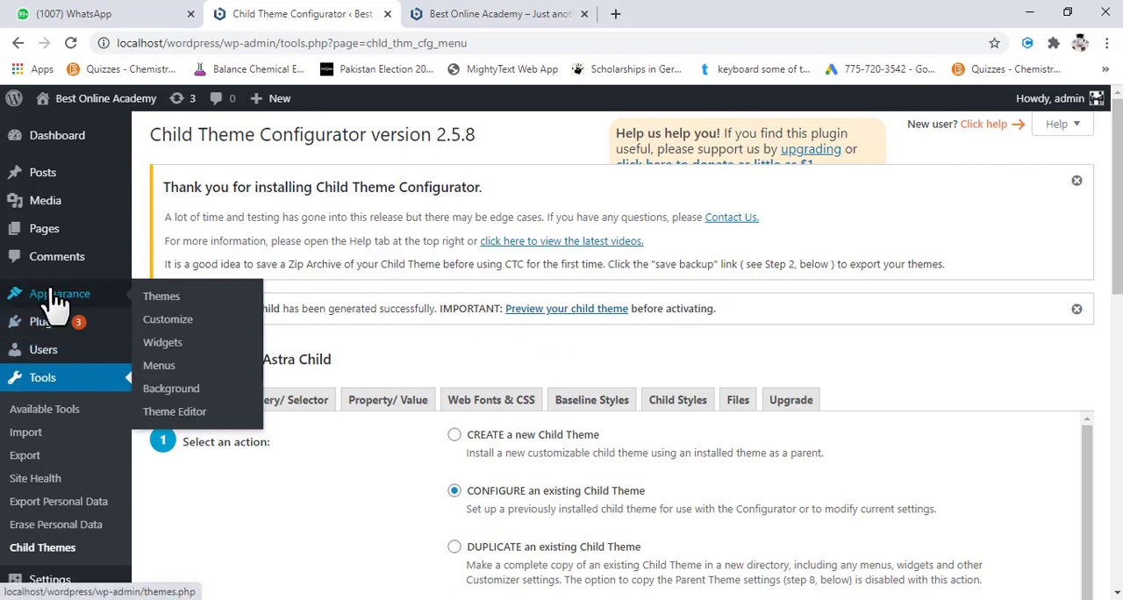
{"action": "left_click", "coordinate": [166, 308]}
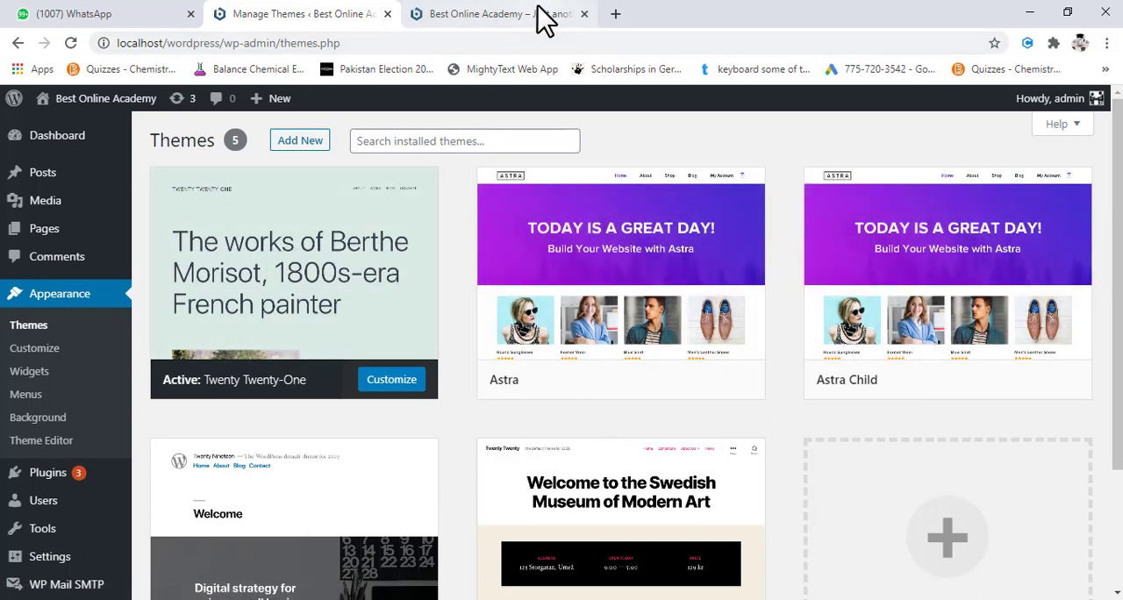
{"action": "left_click", "coordinate": [491, 14]}
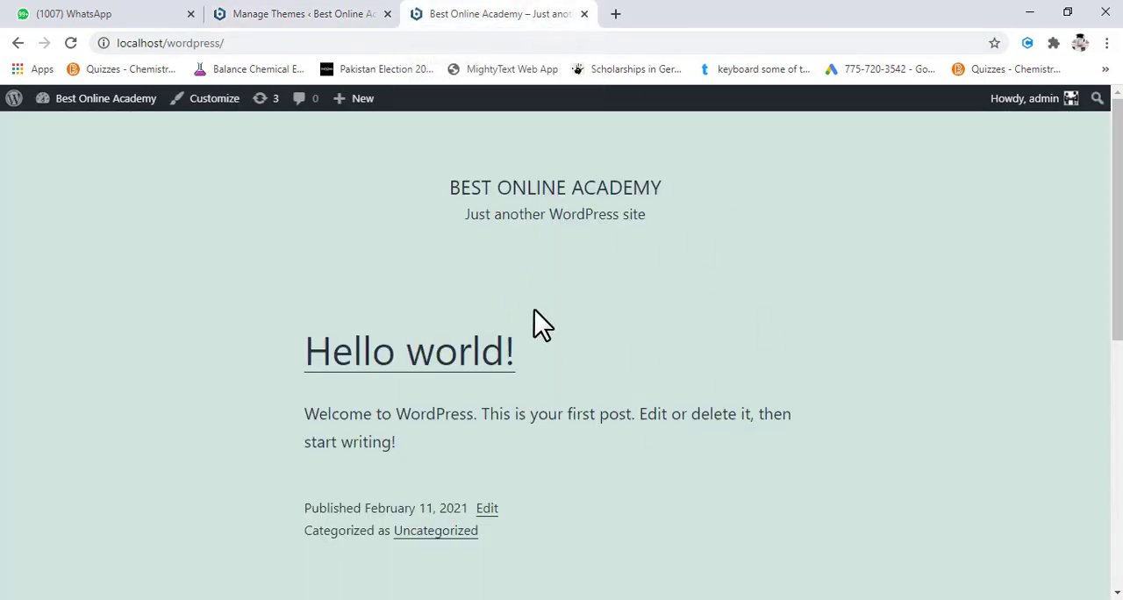
{"action": "left_click", "coordinate": [331, 13]}
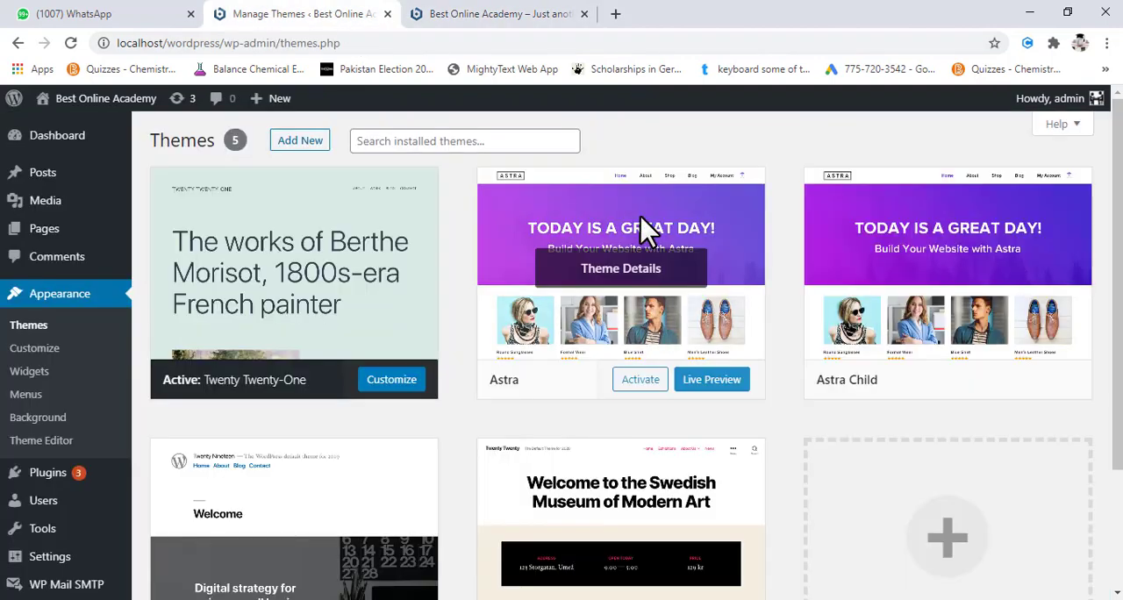
{"action": "mouse_move", "coordinate": [976, 393]}
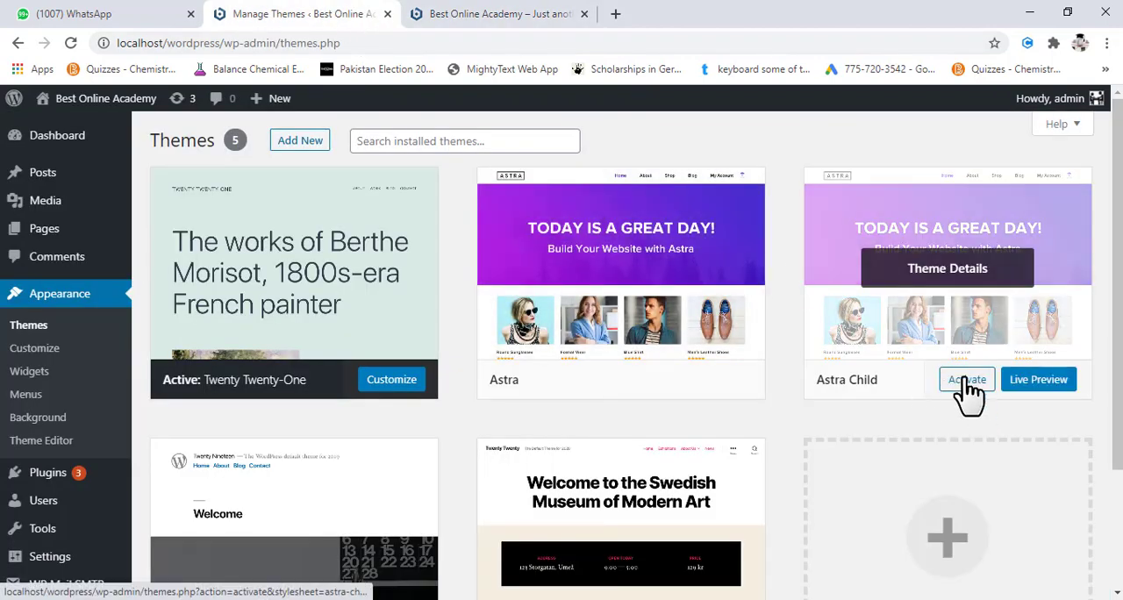
{"action": "left_click", "coordinate": [966, 380]}
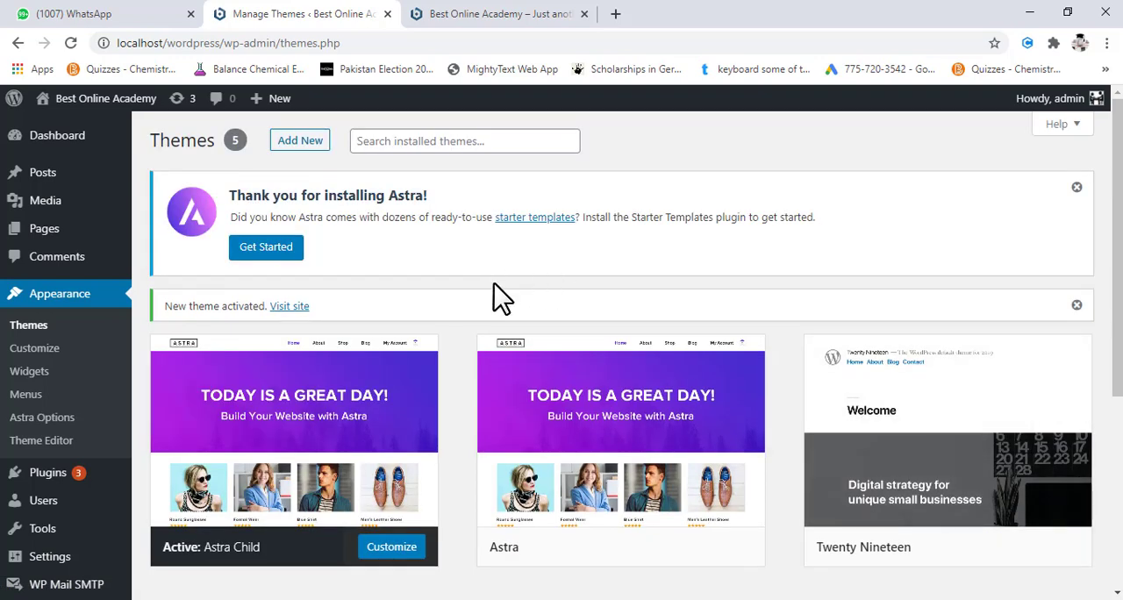
- Look over the installed themes, and open the WordPress site from localhost in a new browser tab
{"action": "scroll", "coordinate": [548, 290], "scroll_direction": "down", "scroll_amount": 3}
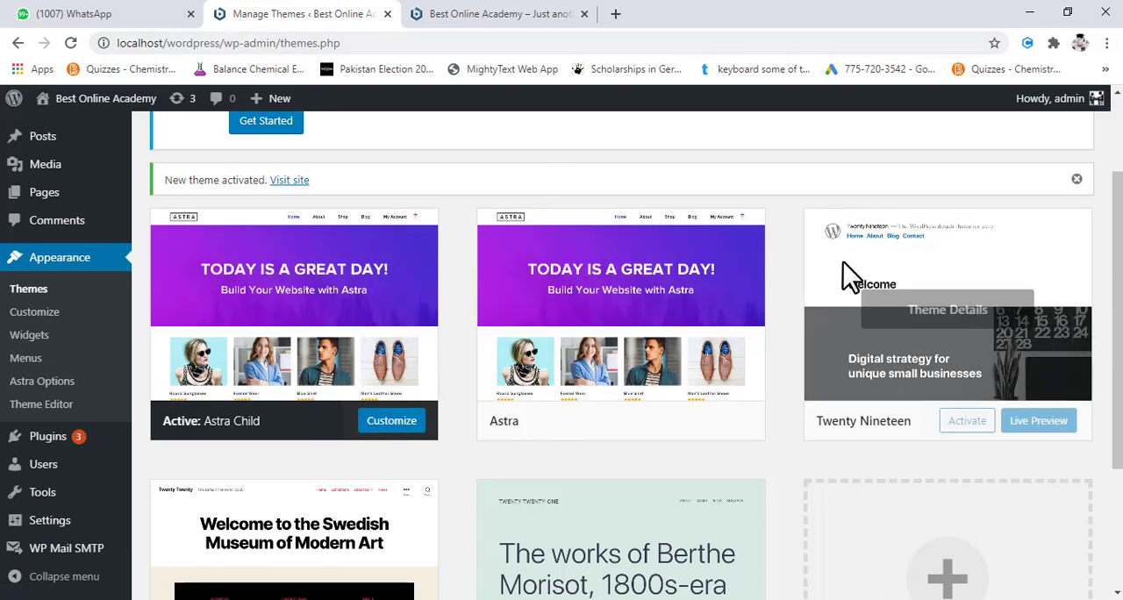
{"action": "scroll", "coordinate": [92, 237], "scroll_direction": "up", "scroll_amount": 3}
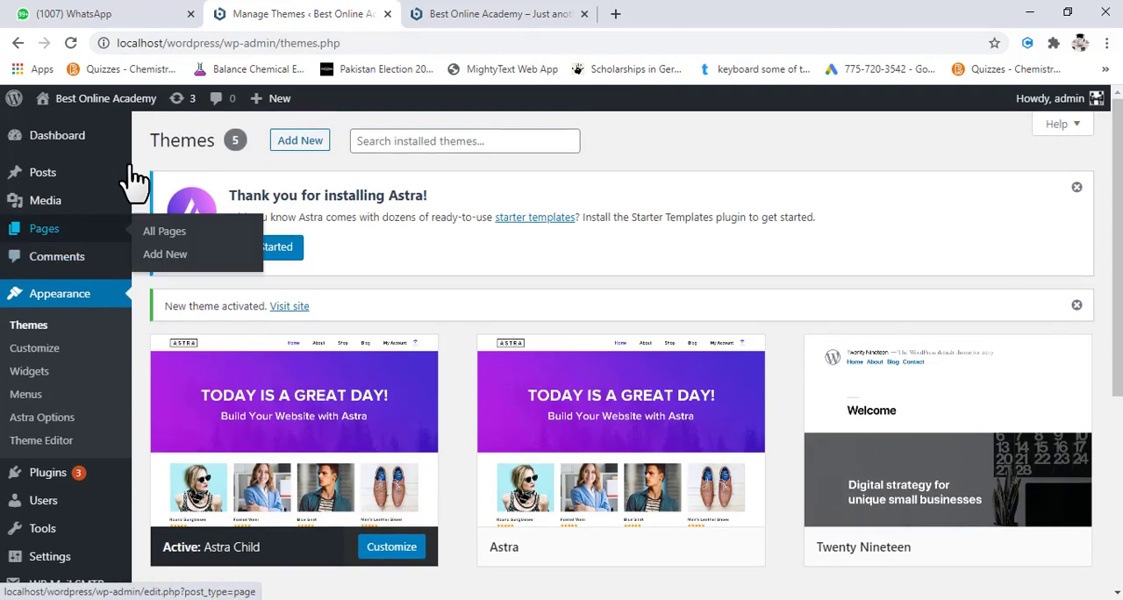
{"action": "left_click", "coordinate": [514, 15]}
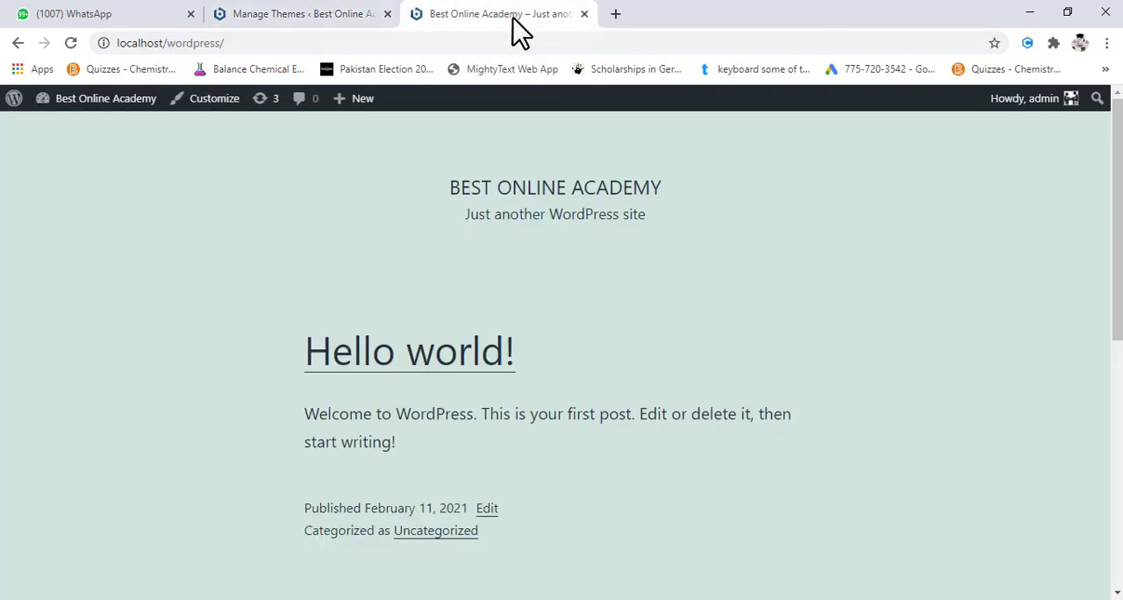
{"action": "left_click", "coordinate": [616, 14]}
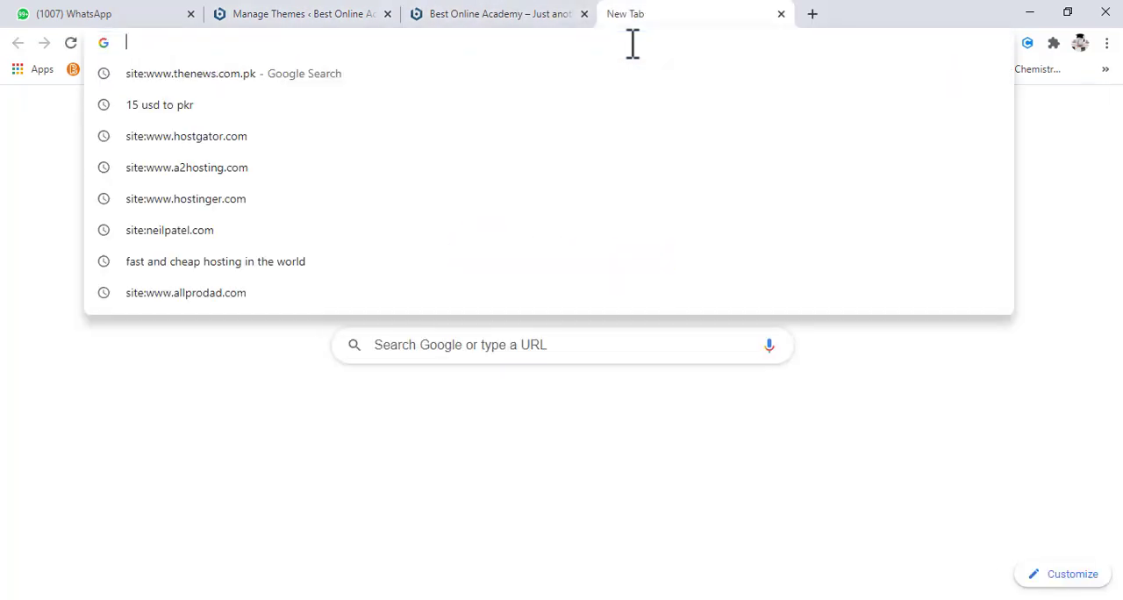
{"action": "type", "text": "localhost"}
{"action": "key", "text": "Return"}
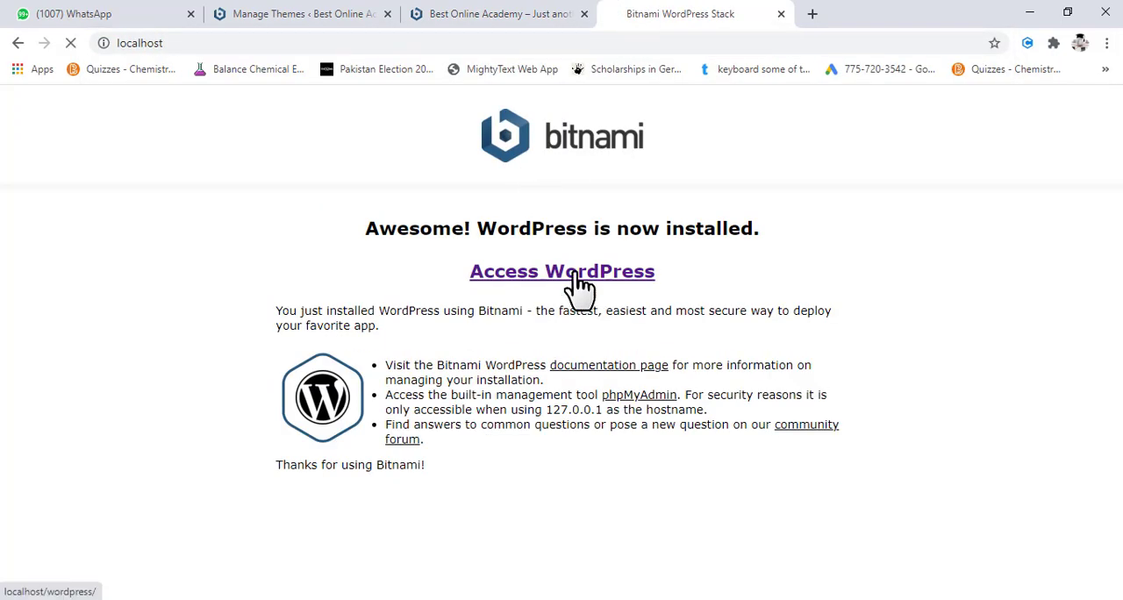
{"action": "left_click", "coordinate": [581, 289]}
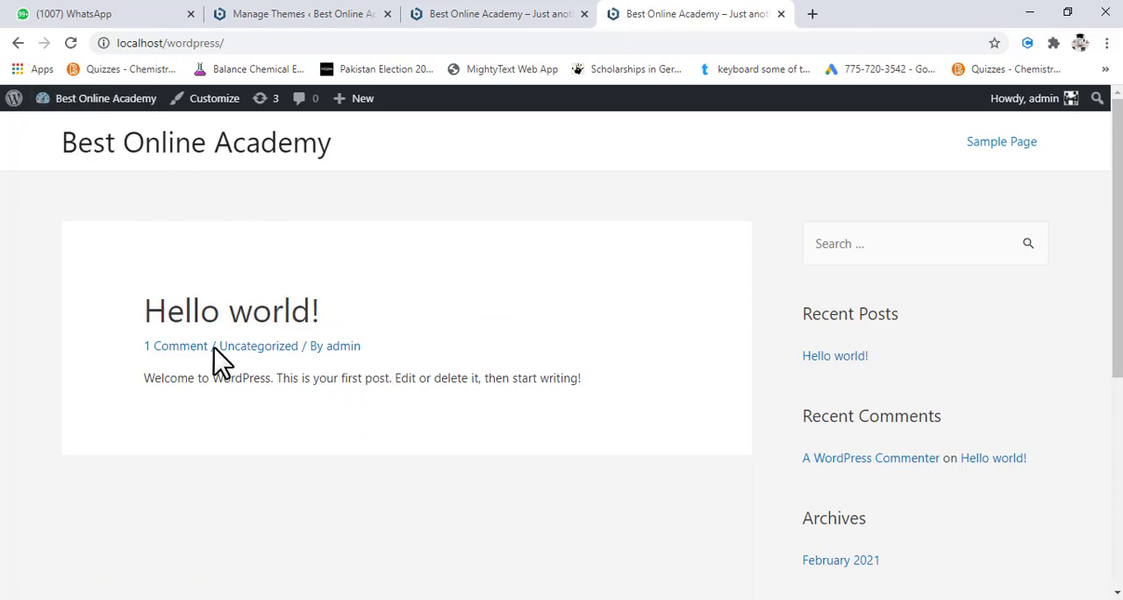
- Examine the site's new front page down to its footer and compare it with the previously loaded version in the other tab
{"action": "scroll", "coordinate": [639, 442], "scroll_direction": "down", "scroll_amount": 5}
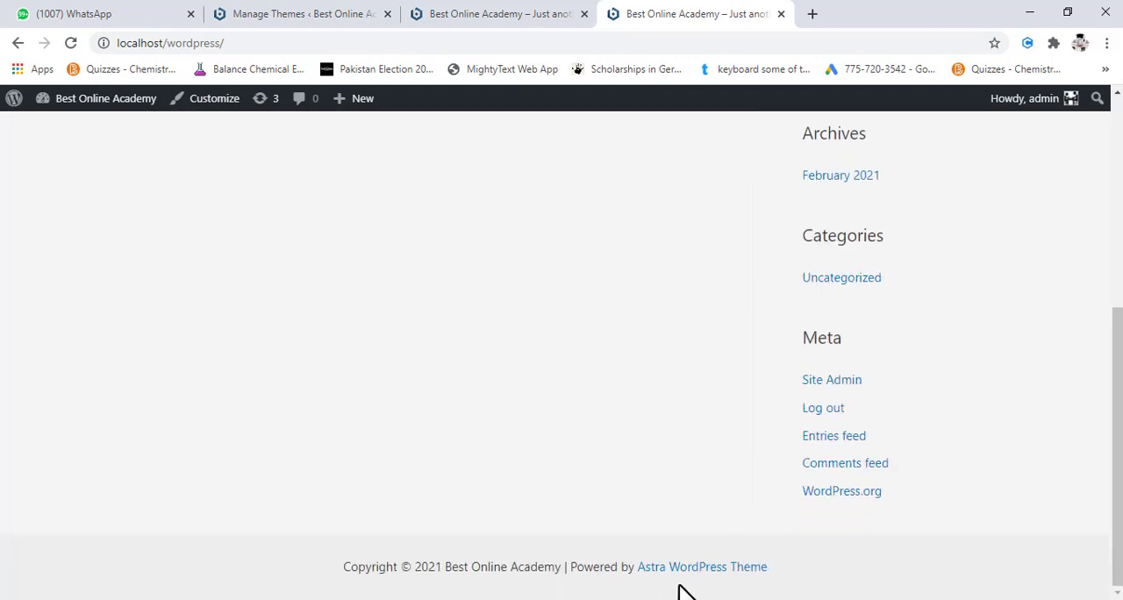
{"action": "scroll", "coordinate": [514, 421], "scroll_direction": "up", "scroll_amount": 5}
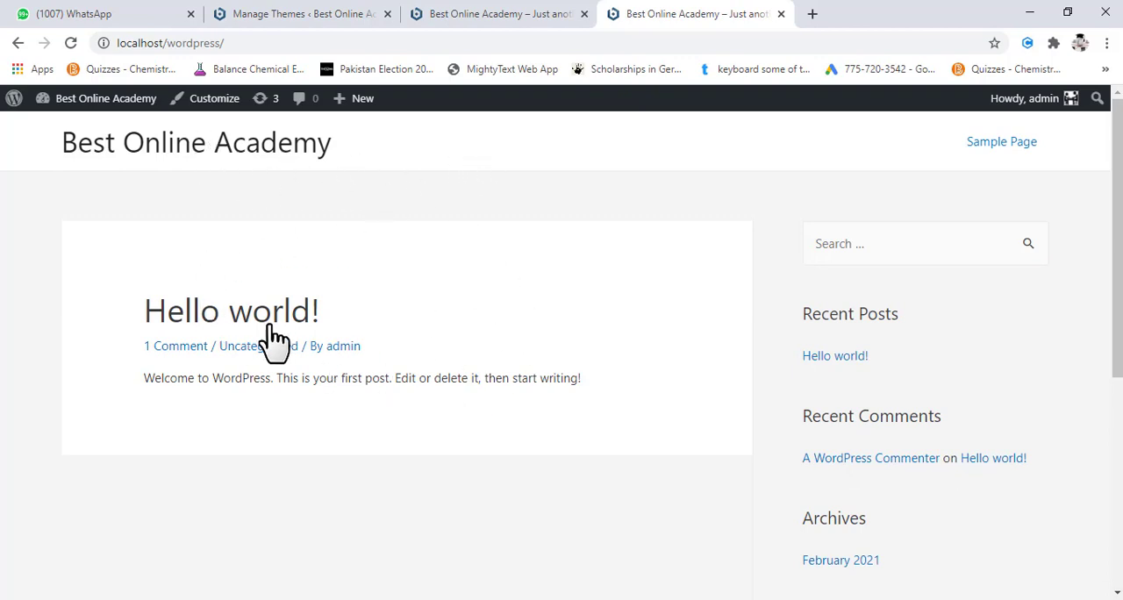
{"action": "left_click", "coordinate": [490, 18]}
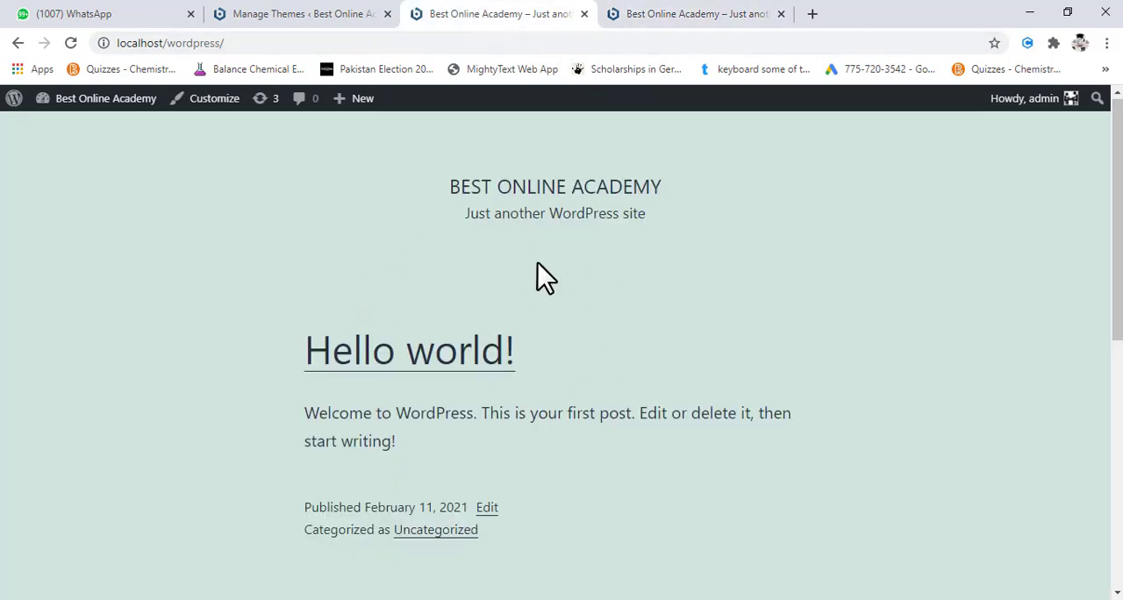
- Review the earlier version of the site's front page down to its footer, and compare it with the Astra Child version
{"action": "scroll", "coordinate": [544, 277], "scroll_direction": "down", "scroll_amount": 10}
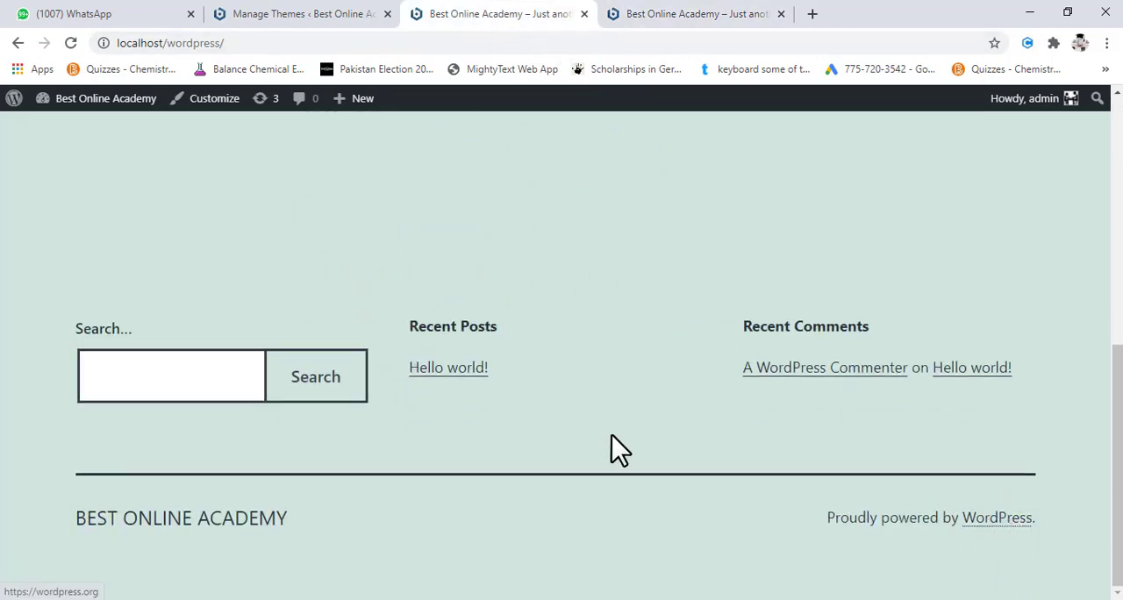
{"action": "scroll", "coordinate": [533, 277], "scroll_direction": "up", "scroll_amount": 10}
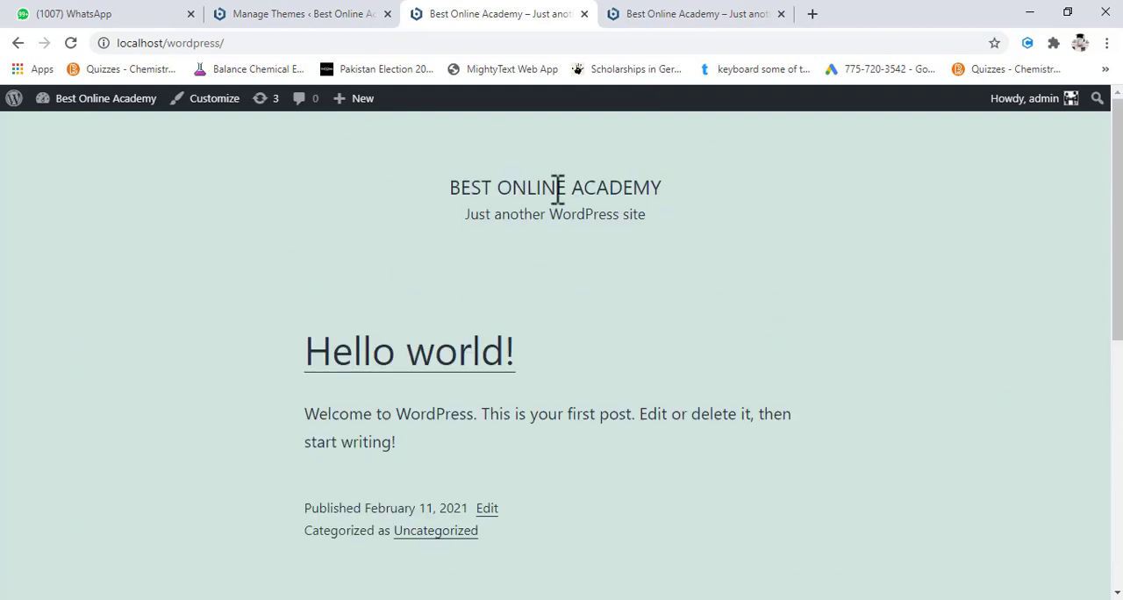
{"action": "left_click", "coordinate": [689, 26]}
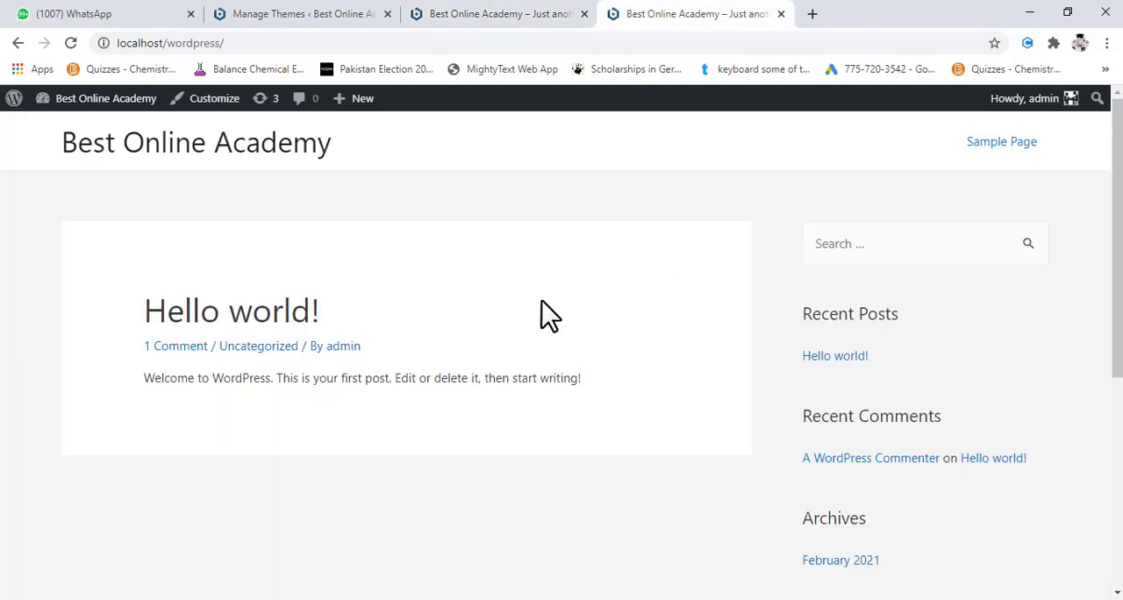
- Return to the installed themes, look over the list, and delete the Twenty Nineteen theme
{"action": "left_click", "coordinate": [309, 10]}
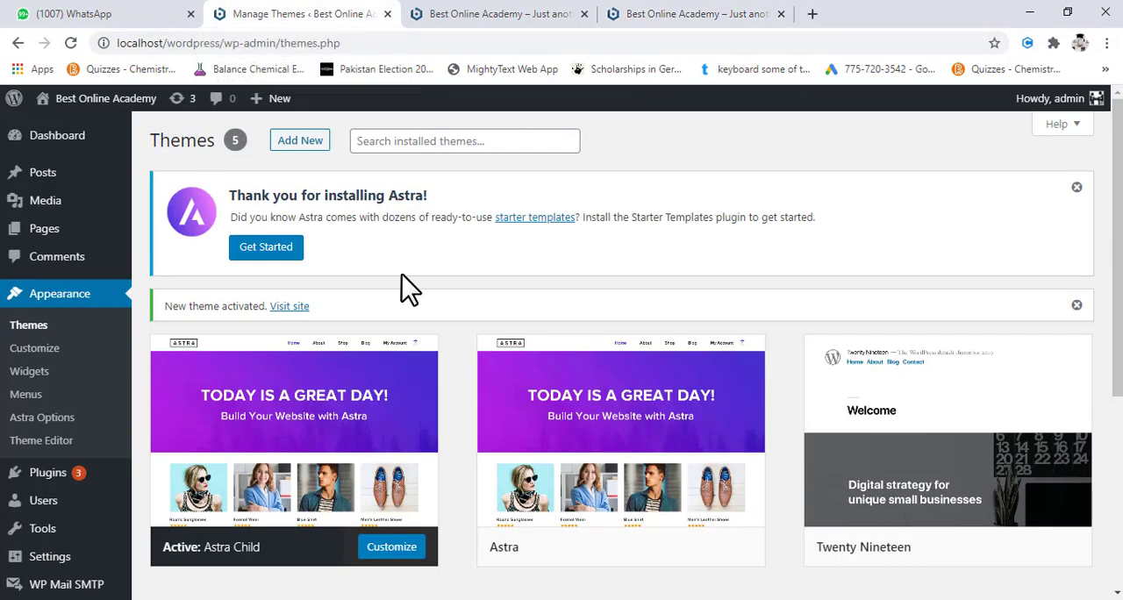
{"action": "scroll", "coordinate": [513, 401], "scroll_direction": "down", "scroll_amount": 1}
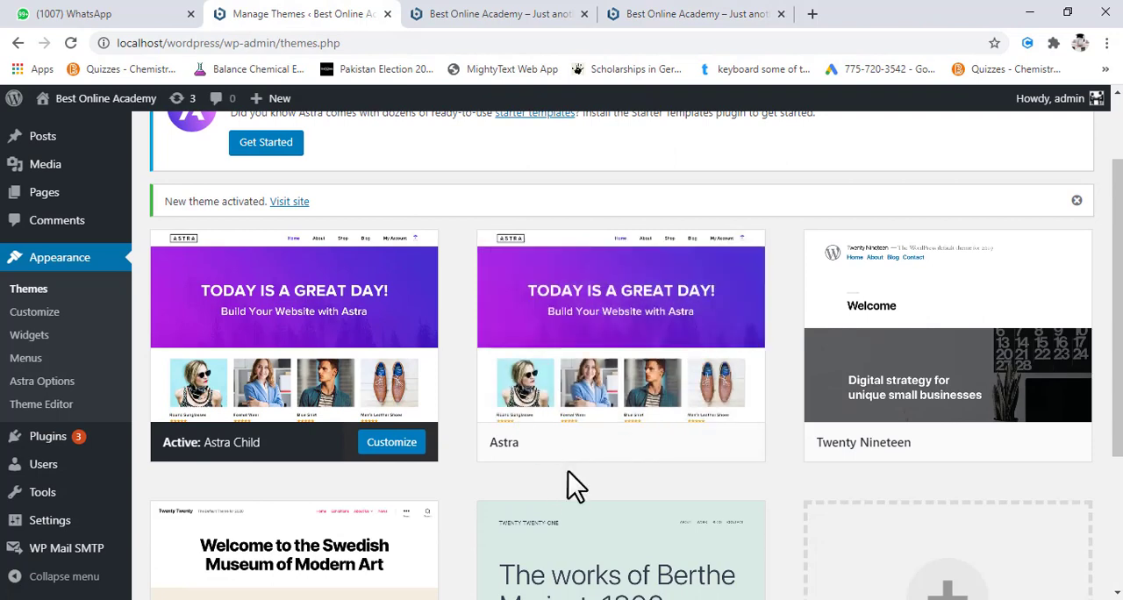
{"action": "scroll", "coordinate": [570, 483], "scroll_direction": "down", "scroll_amount": 2}
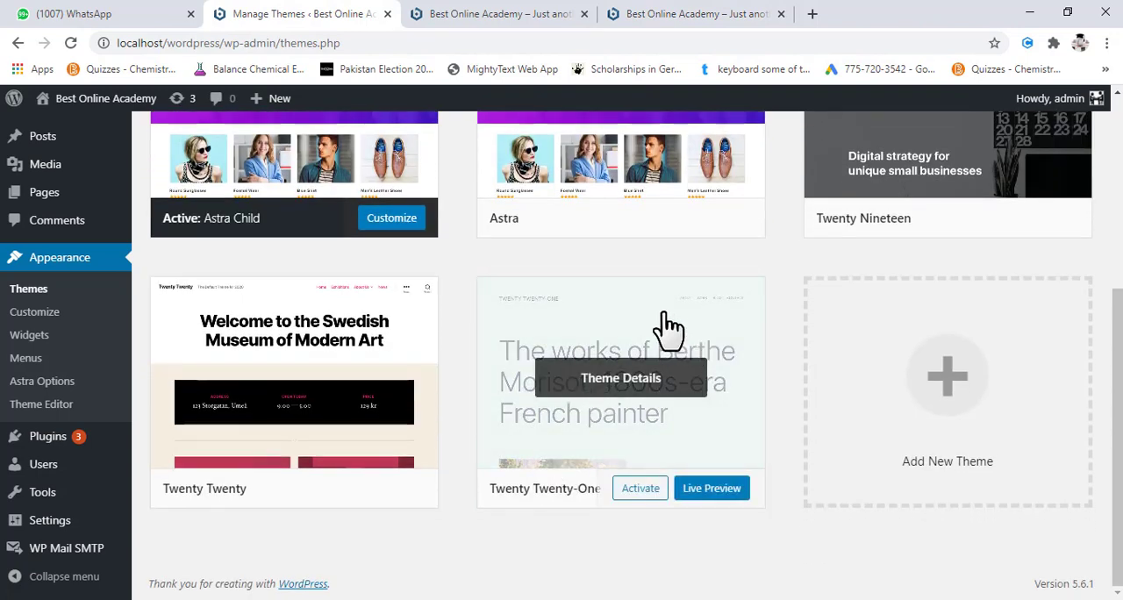
{"action": "scroll", "coordinate": [603, 351], "scroll_direction": "up", "scroll_amount": 2}
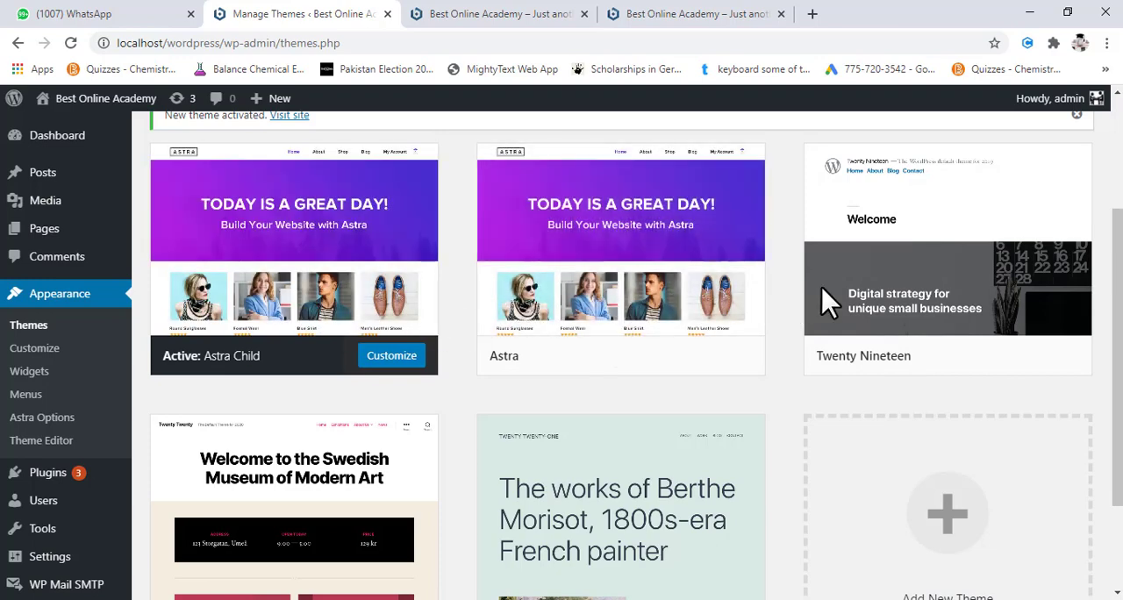
{"action": "scroll", "coordinate": [897, 325], "scroll_direction": "down", "scroll_amount": 1}
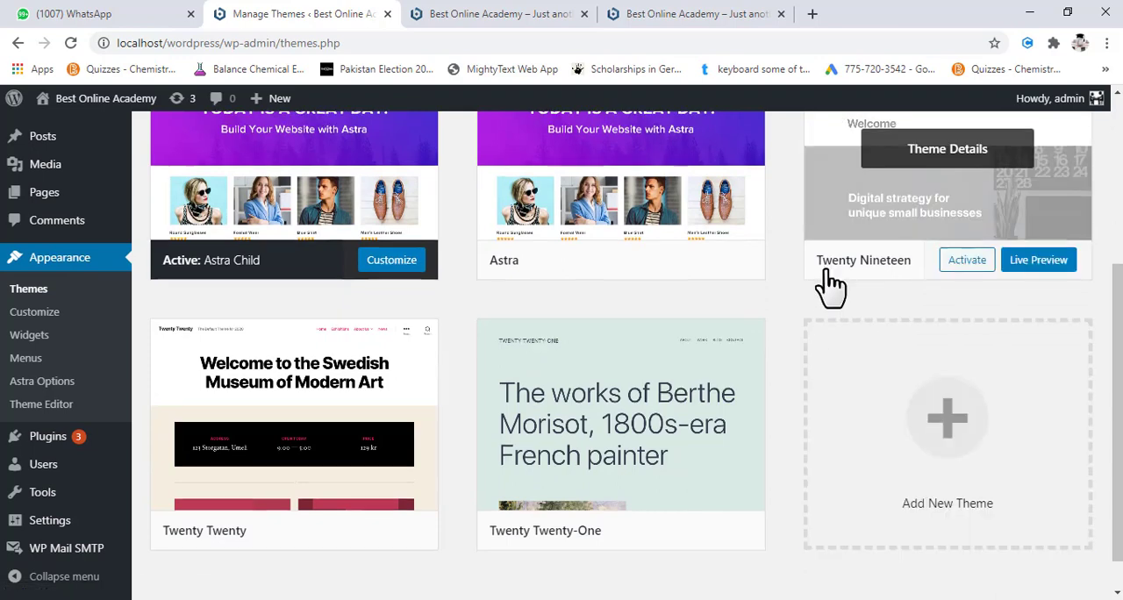
{"action": "scroll", "coordinate": [561, 378], "scroll_direction": "down", "scroll_amount": 1}
{"action": "scroll", "coordinate": [825, 333], "scroll_direction": "up", "scroll_amount": 2}
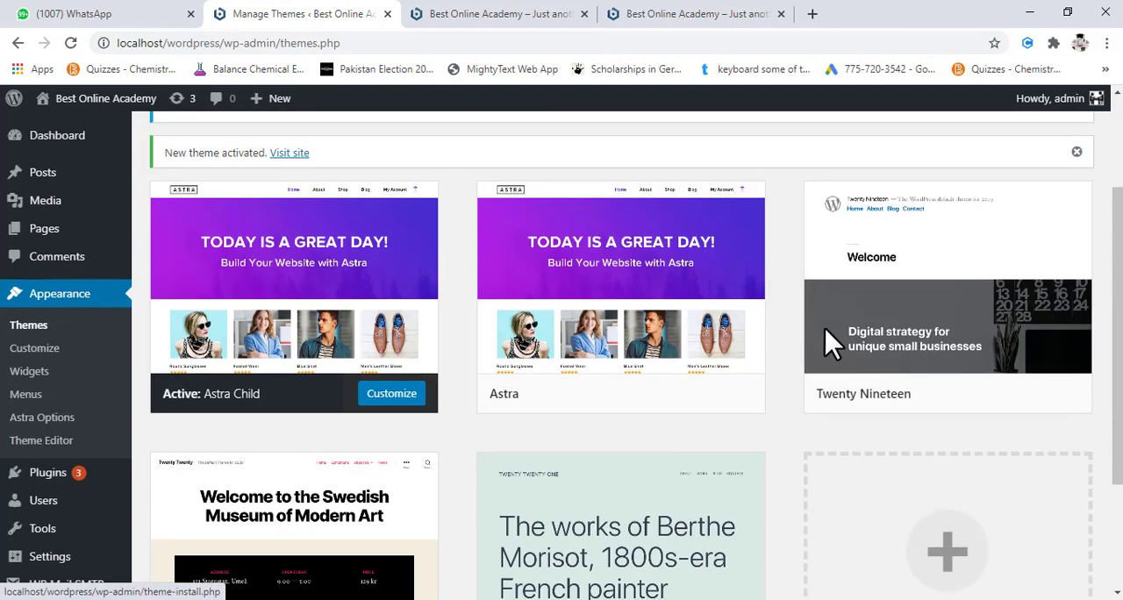
{"action": "left_click", "coordinate": [1035, 224]}
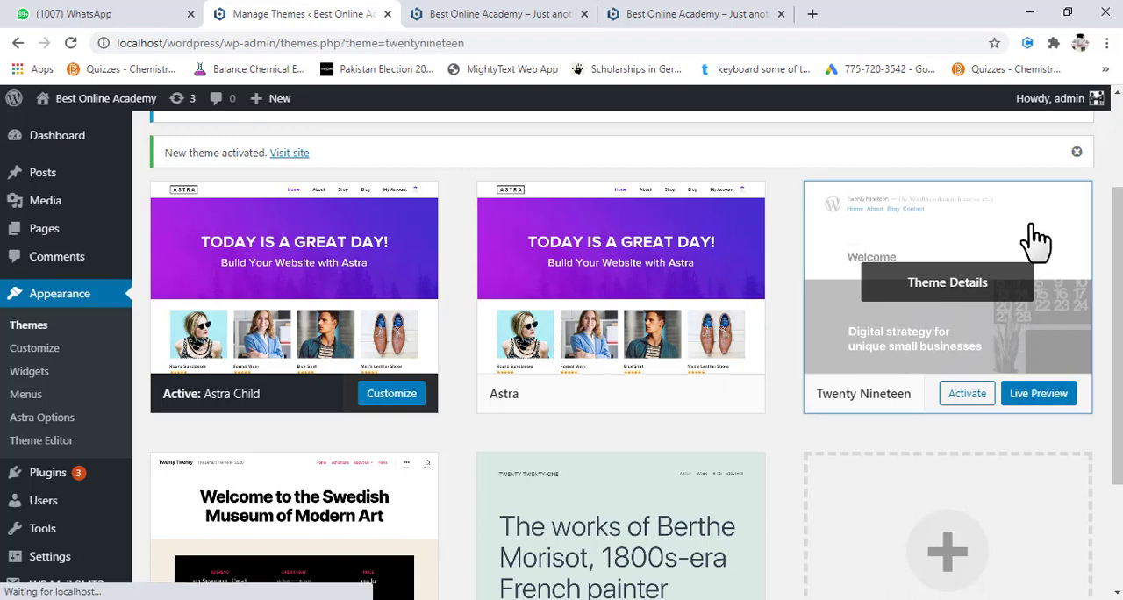
{"action": "scroll", "coordinate": [910, 478], "scroll_direction": "down", "scroll_amount": 2}
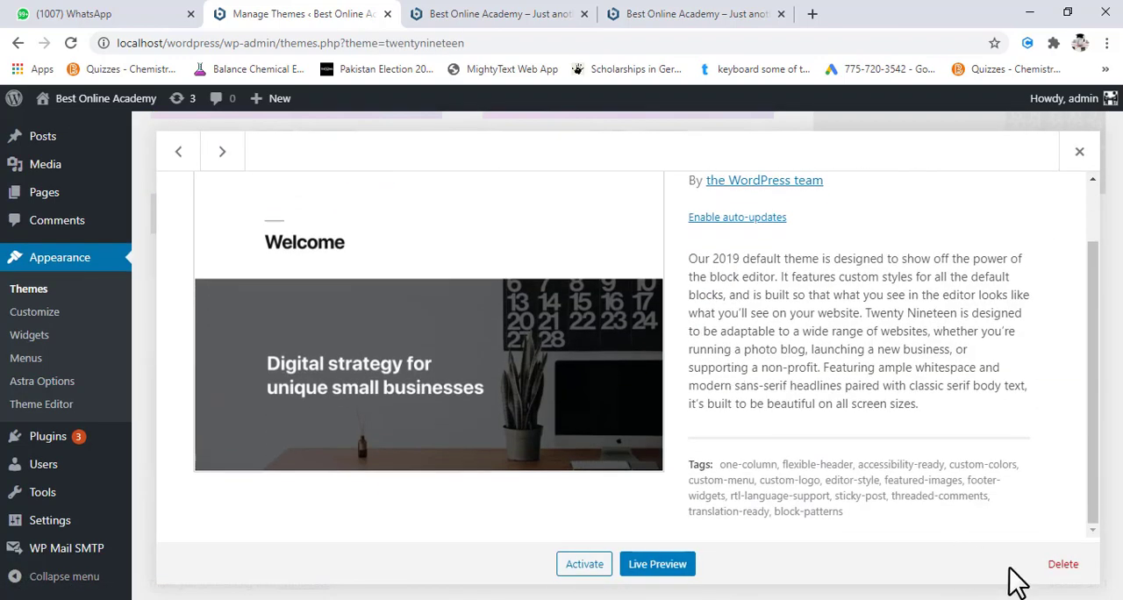
{"action": "left_click", "coordinate": [1063, 572]}
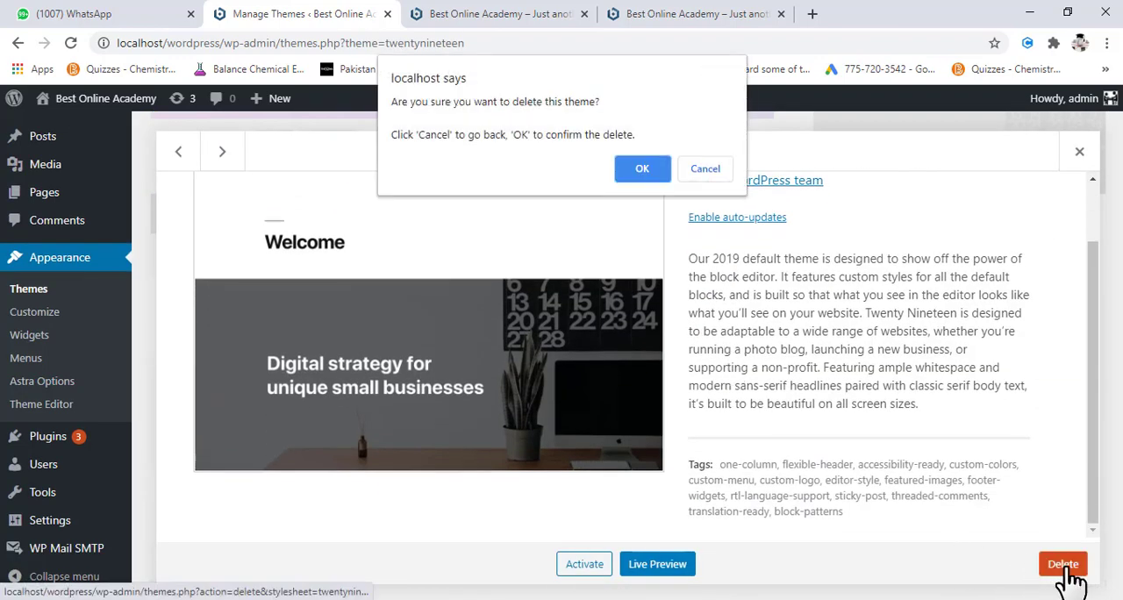
{"action": "left_click", "coordinate": [648, 169]}
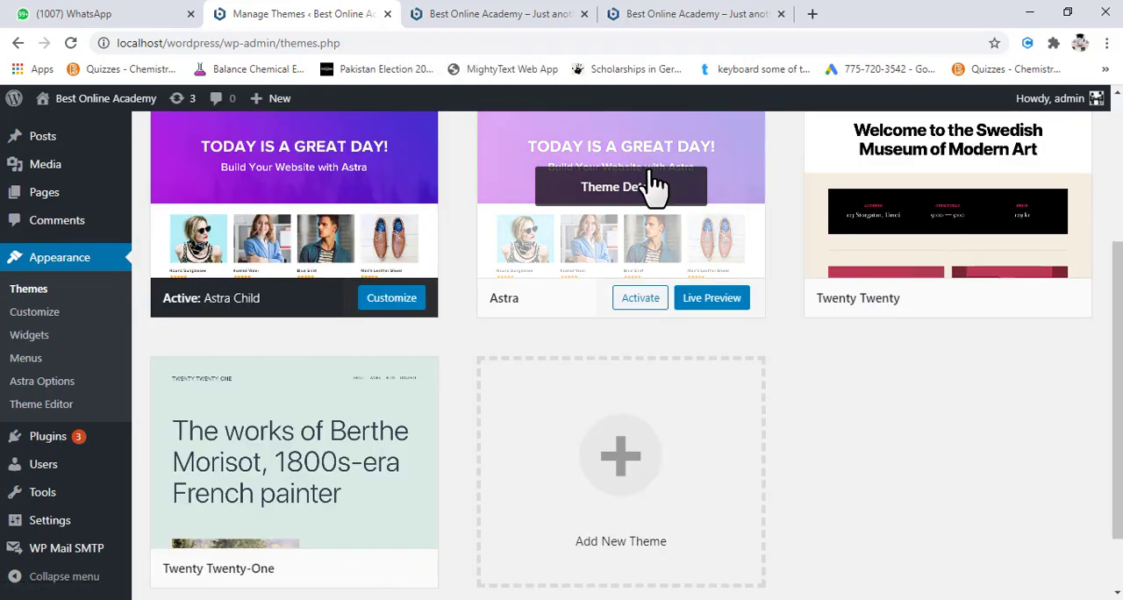
- Delete the Twenty Twenty-One theme from the installed themes
{"action": "scroll", "coordinate": [321, 466], "scroll_direction": "down", "scroll_amount": 1}
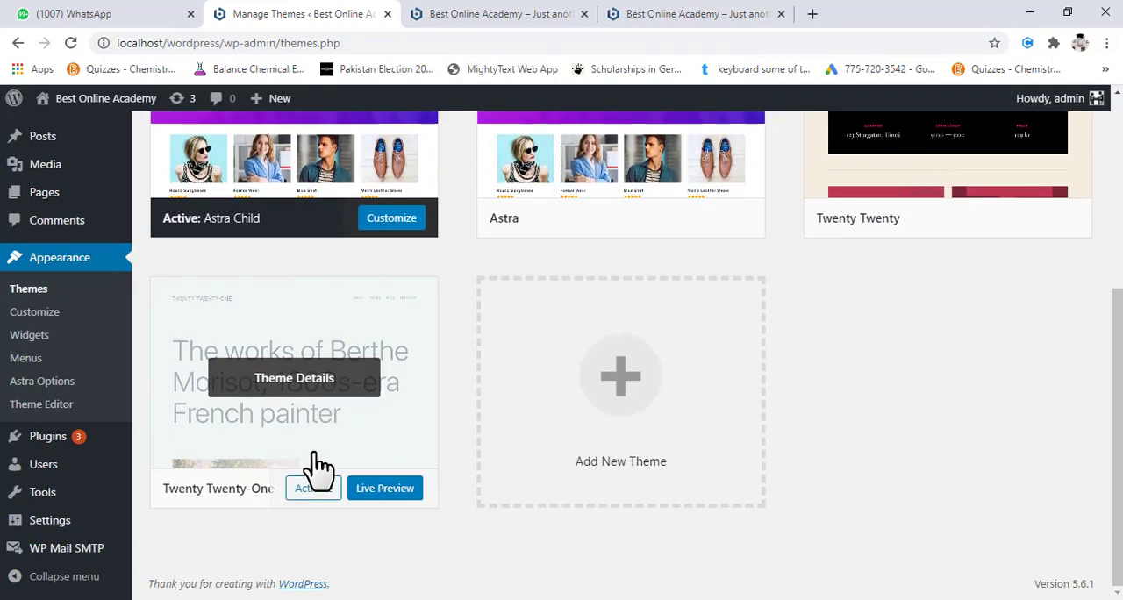
{"action": "scroll", "coordinate": [315, 467], "scroll_direction": "up", "scroll_amount": 2}
{"action": "scroll", "coordinate": [318, 466], "scroll_direction": "down", "scroll_amount": 2}
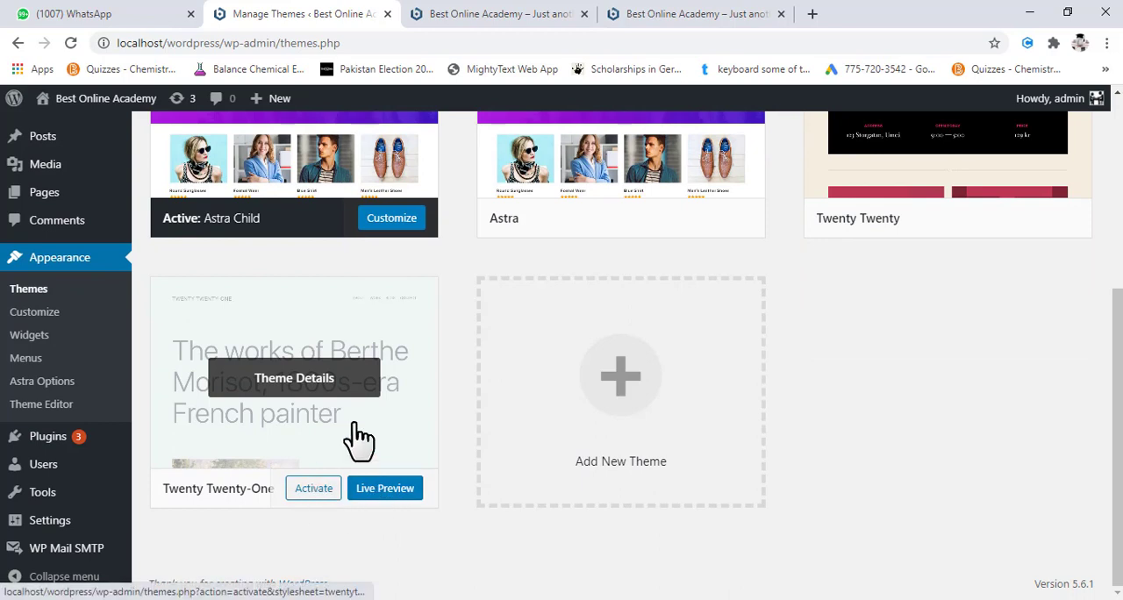
{"action": "left_click", "coordinate": [340, 325]}
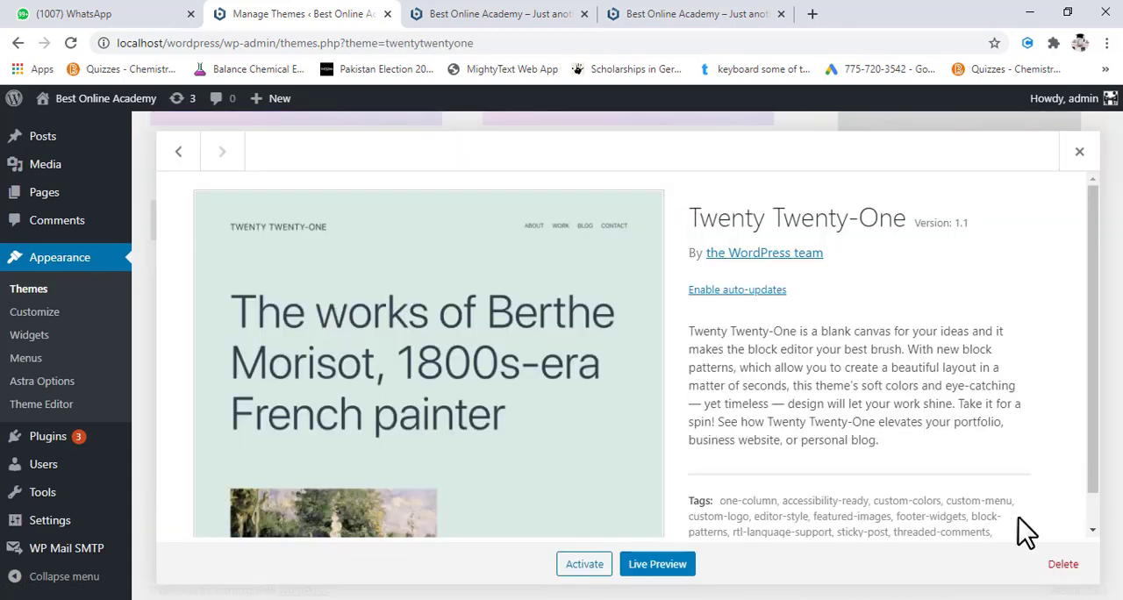
{"action": "left_click", "coordinate": [1061, 566]}
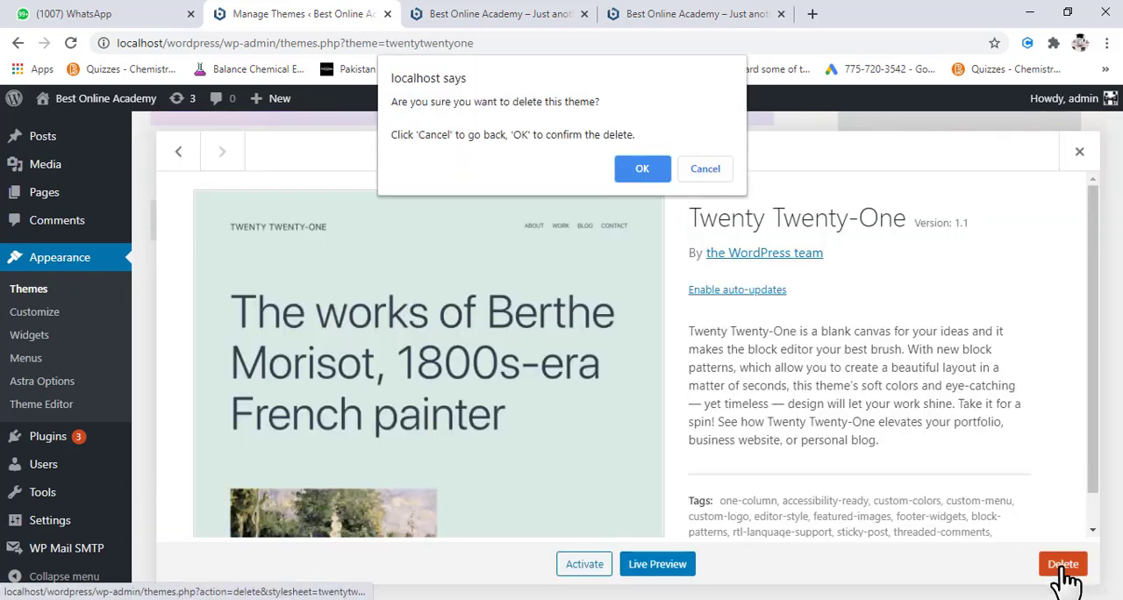
{"action": "left_click", "coordinate": [649, 171]}
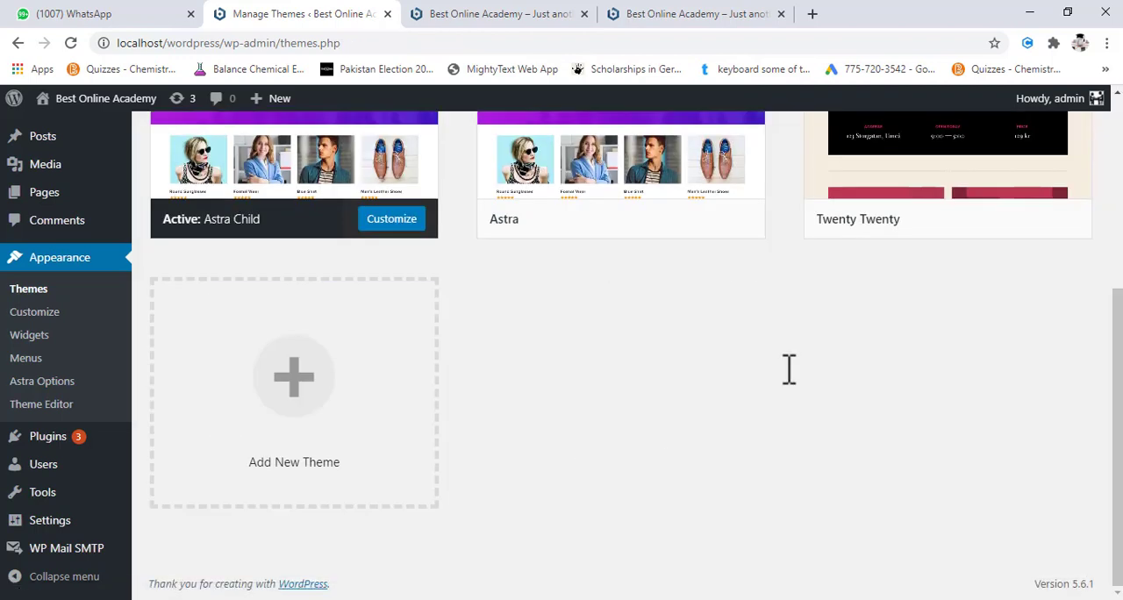
- Look over the remaining installed themes, Astra Child, Astra and Twenty Twenty, and go to the WordPress dashboard
{"action": "scroll", "coordinate": [789, 368], "scroll_direction": "up", "scroll_amount": 3}
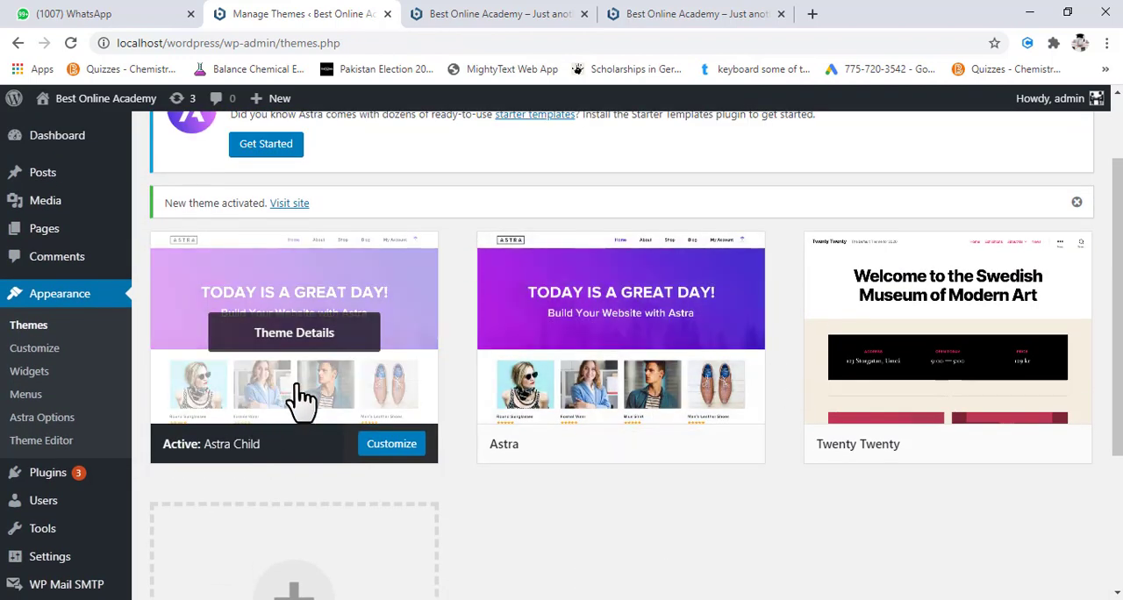
{"action": "mouse_move", "coordinate": [608, 384]}
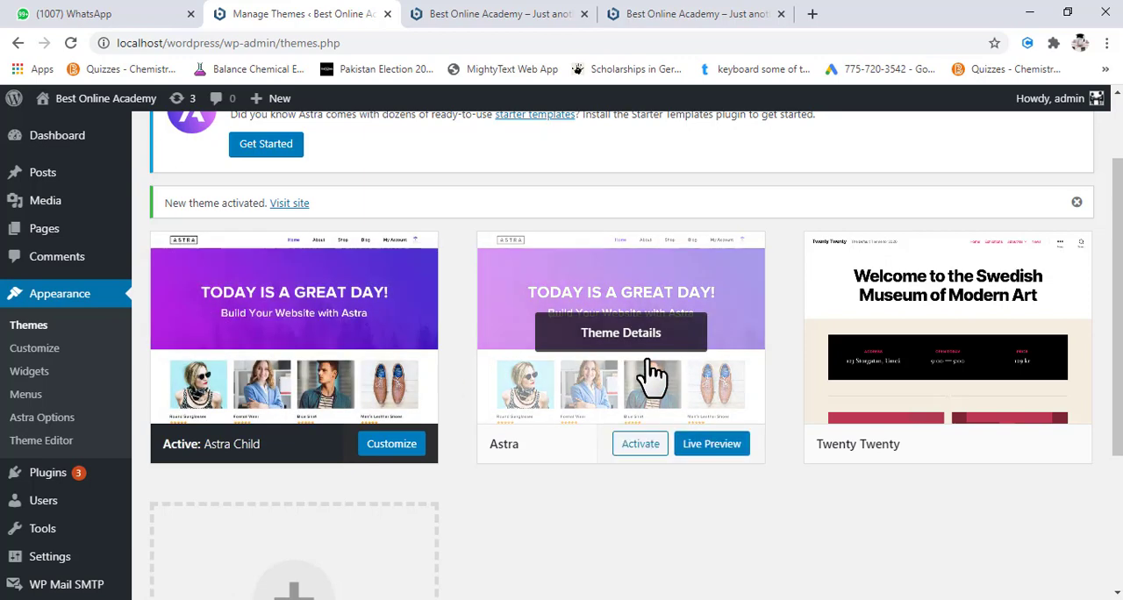
{"action": "mouse_move", "coordinate": [958, 372]}
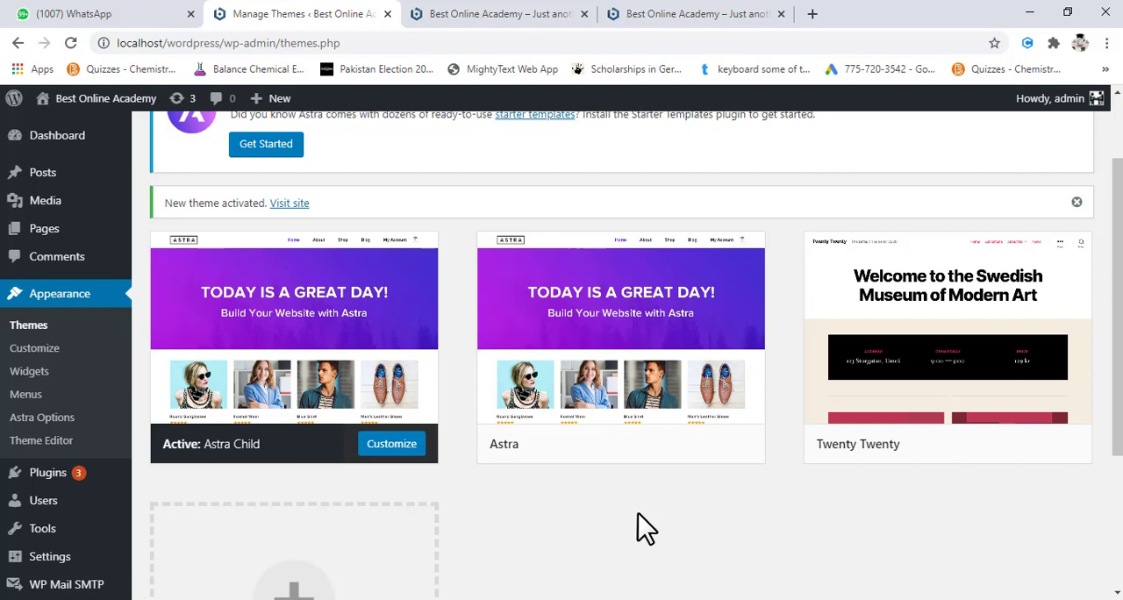
{"action": "mouse_move", "coordinate": [577, 361]}
{"action": "scroll", "coordinate": [659, 519], "scroll_direction": "down", "scroll_amount": 2}
{"action": "scroll", "coordinate": [458, 386], "scroll_direction": "up", "scroll_amount": 2}
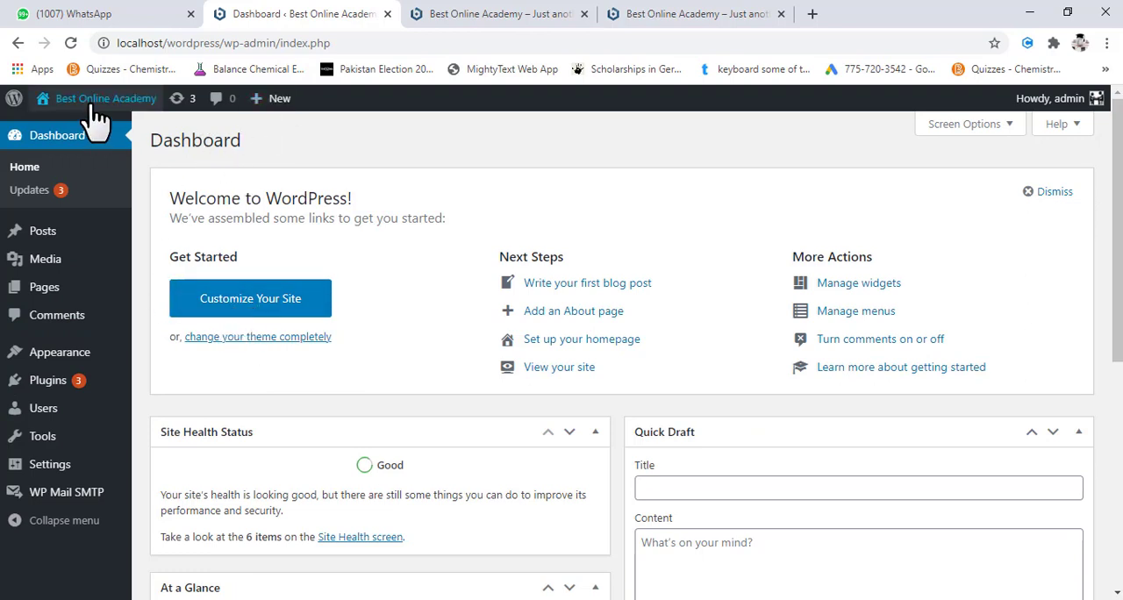
- Open the site customizer from the dashboard, look through its sections, and go to the global Base Typography settings
{"action": "mouse_move", "coordinate": [99, 120]}
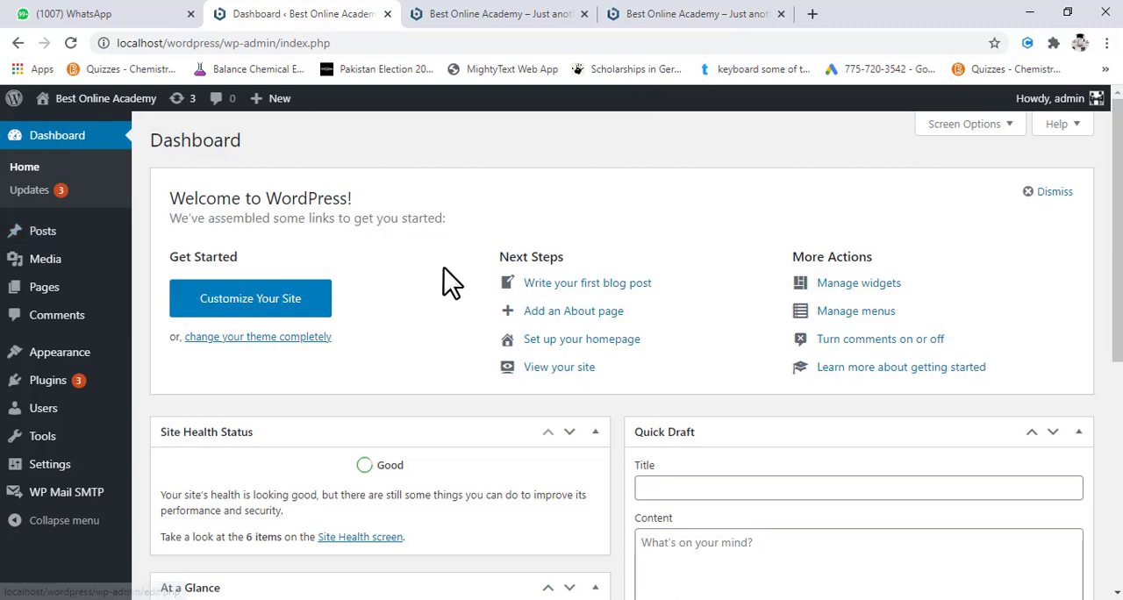
{"action": "left_click", "coordinate": [261, 307]}
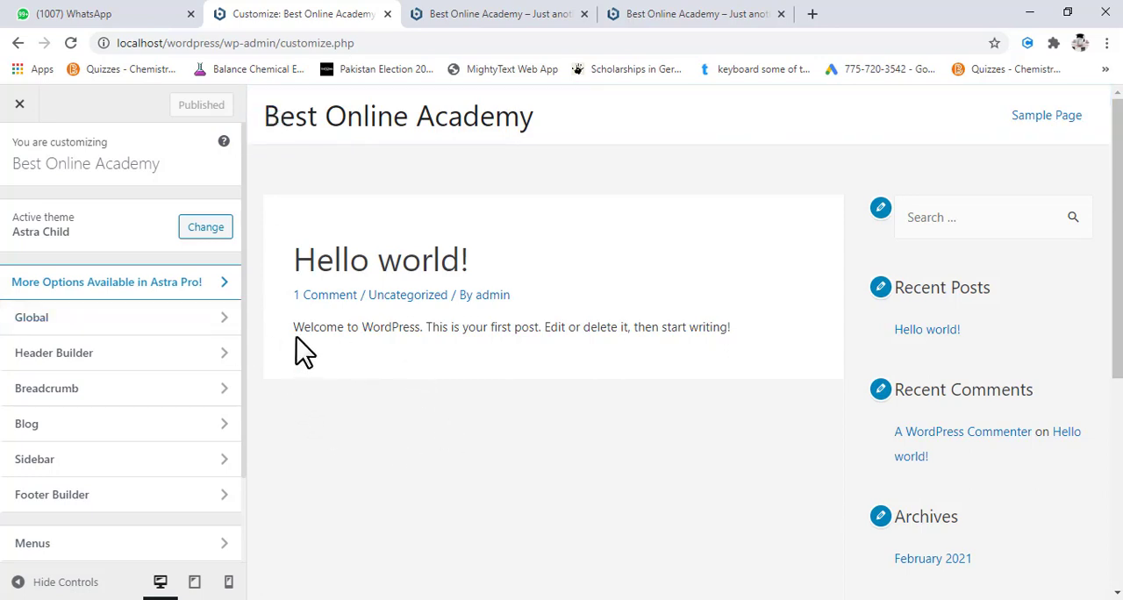
{"action": "scroll", "coordinate": [195, 417], "scroll_direction": "down", "scroll_amount": 2}
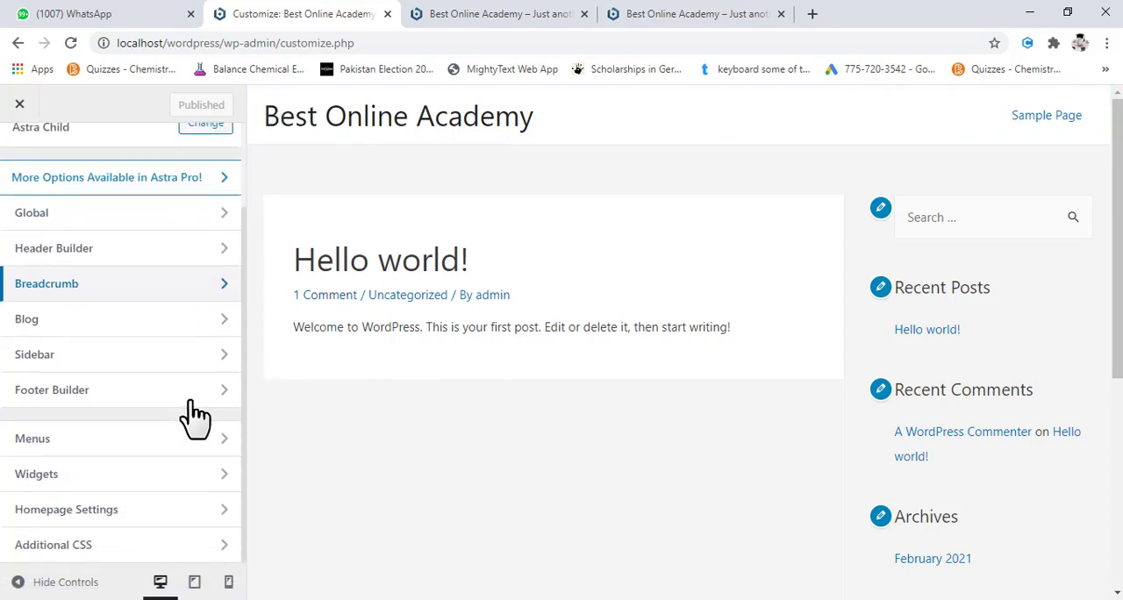
{"action": "scroll", "coordinate": [189, 414], "scroll_direction": "up", "scroll_amount": 2}
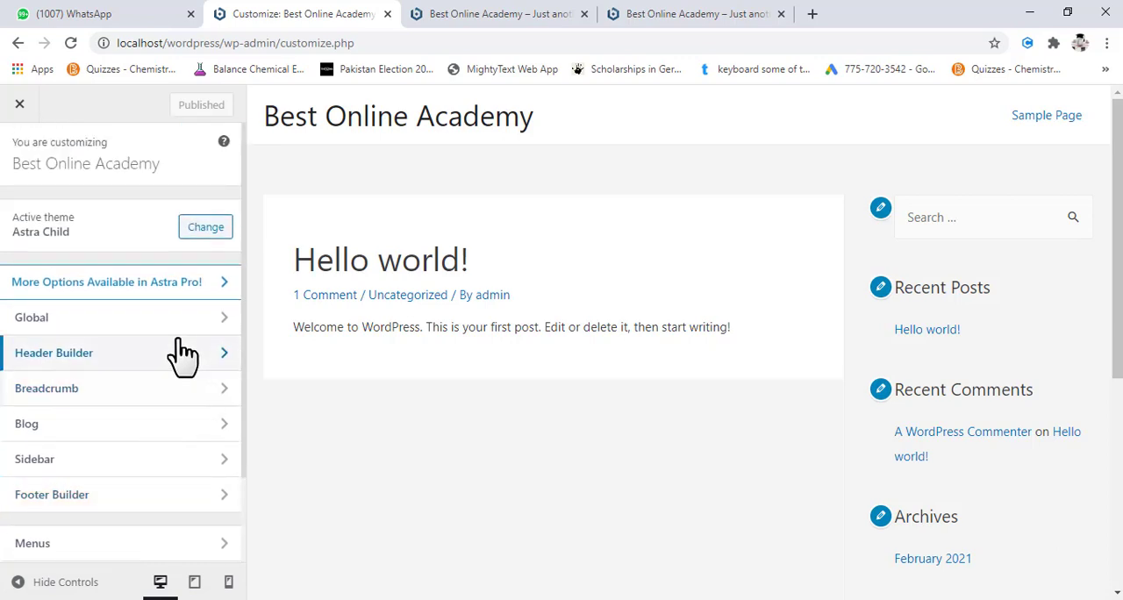
{"action": "left_click", "coordinate": [185, 332]}
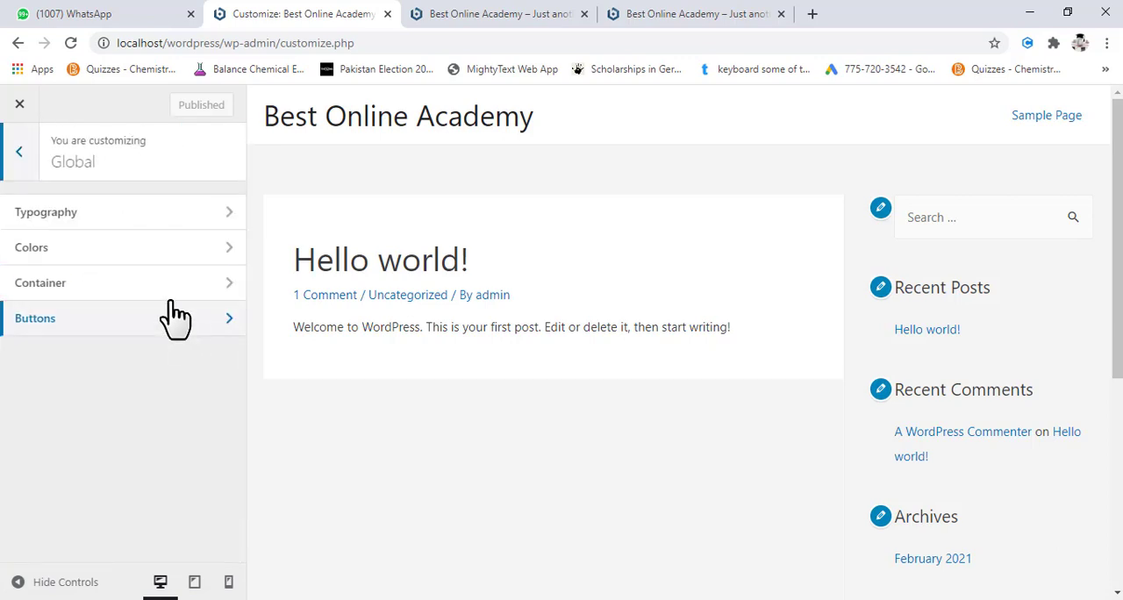
{"action": "left_click", "coordinate": [162, 220]}
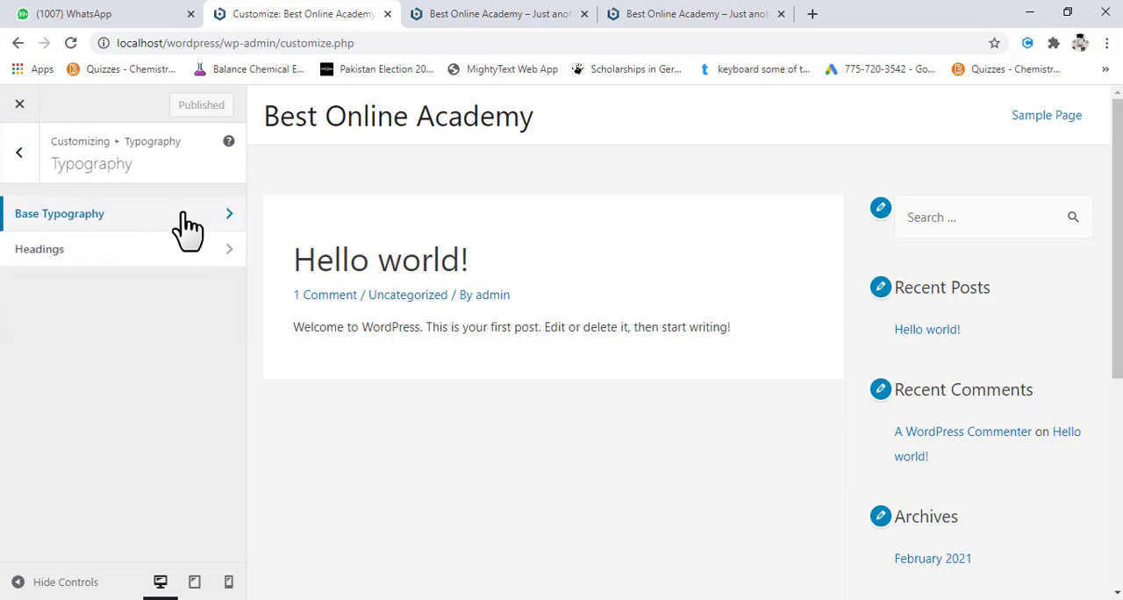
{"action": "left_click", "coordinate": [187, 228]}
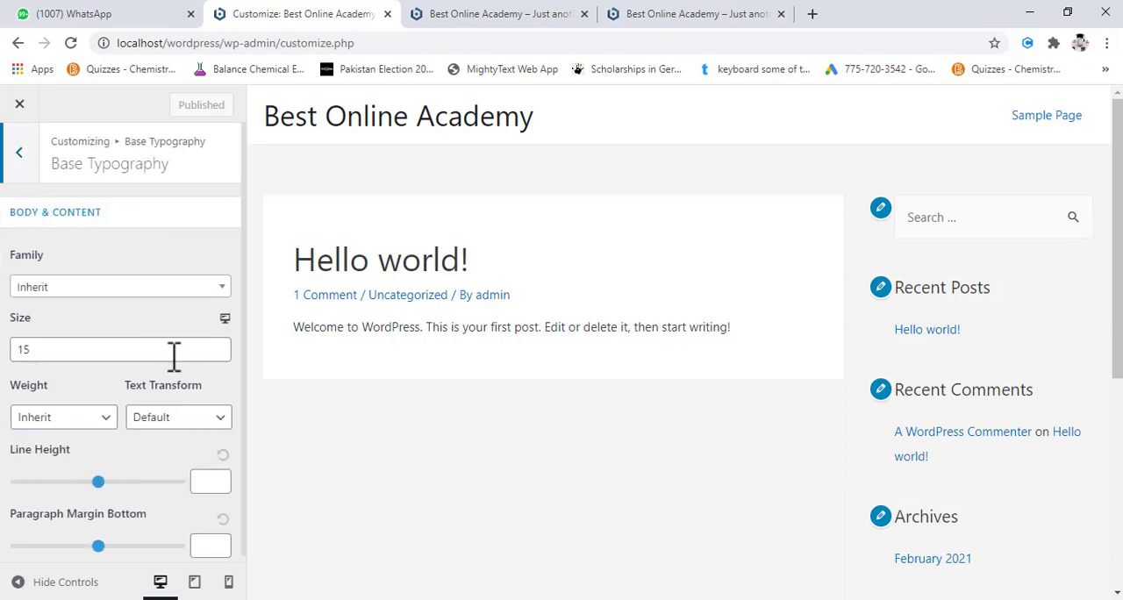
- Try Helvetica as the body and content font family, switch it to Arial, and reduce the font size to 6
{"action": "left_click", "coordinate": [190, 288]}
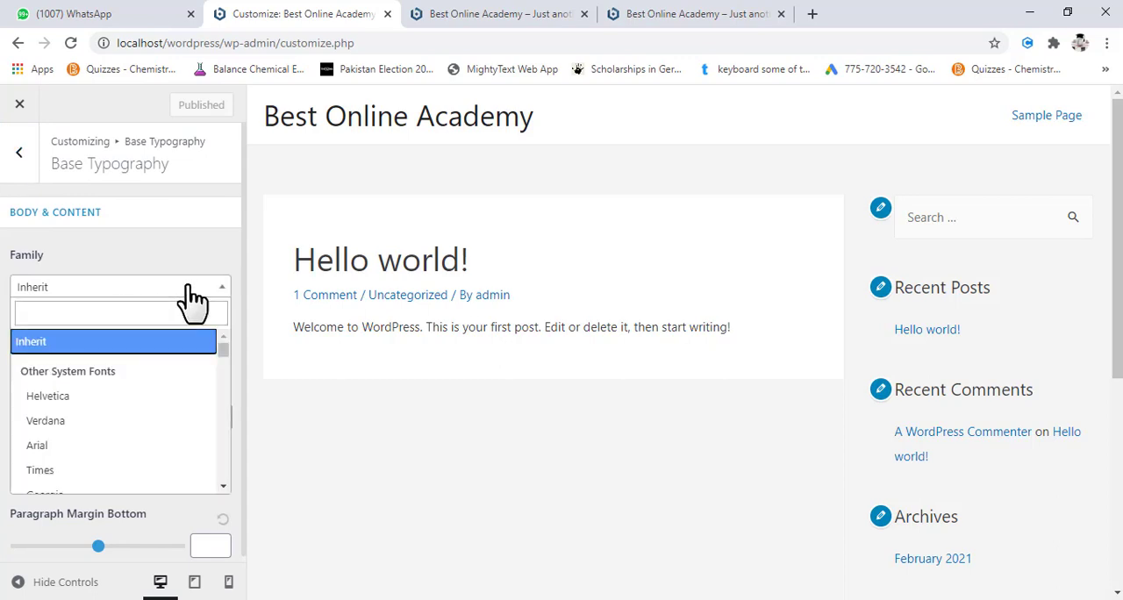
{"action": "left_click", "coordinate": [141, 408]}
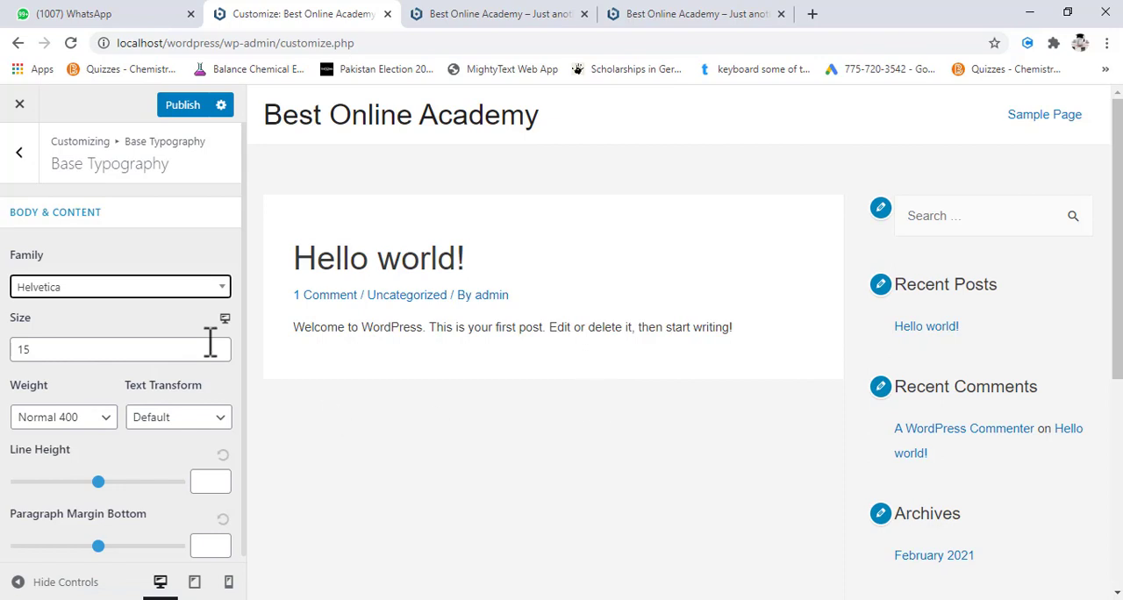
{"action": "left_click", "coordinate": [90, 290]}
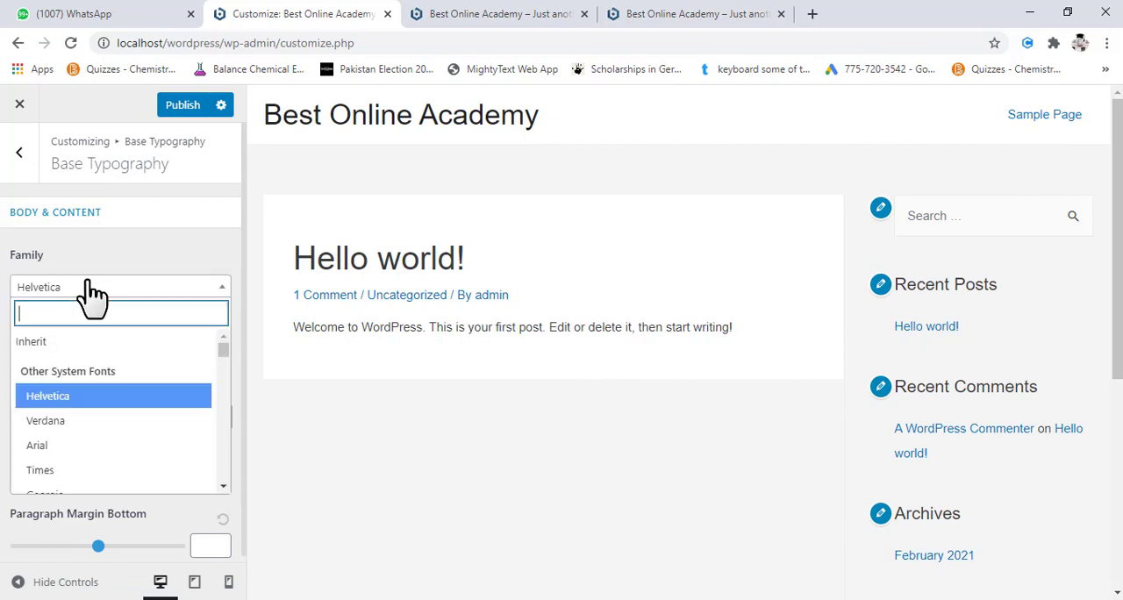
{"action": "left_click", "coordinate": [108, 448]}
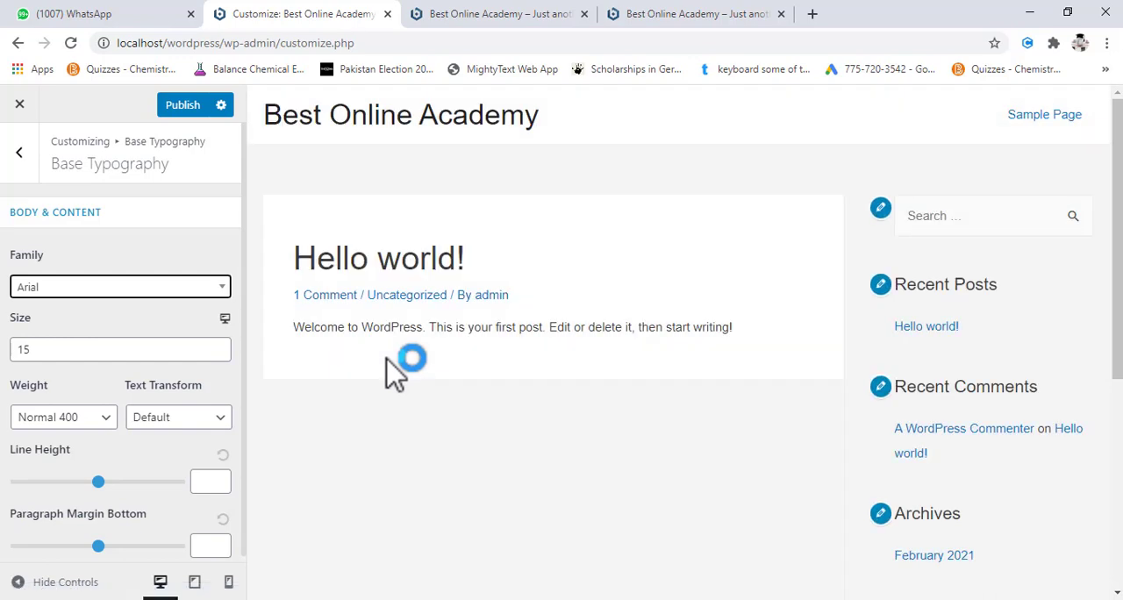
{"action": "left_click", "coordinate": [217, 355]}
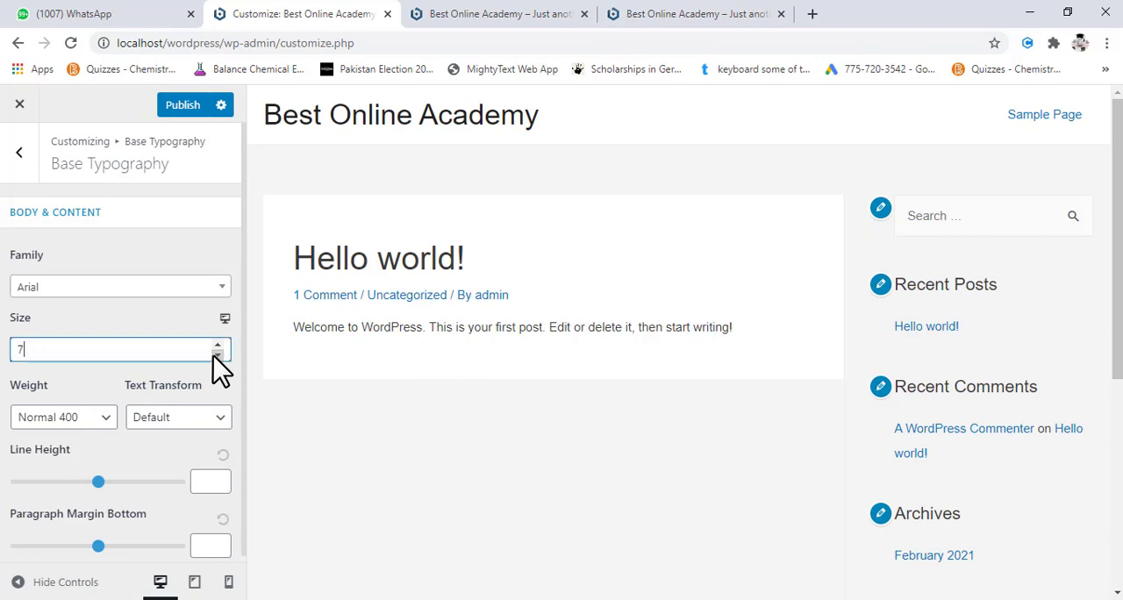
{"action": "left_click", "coordinate": [214, 354]}
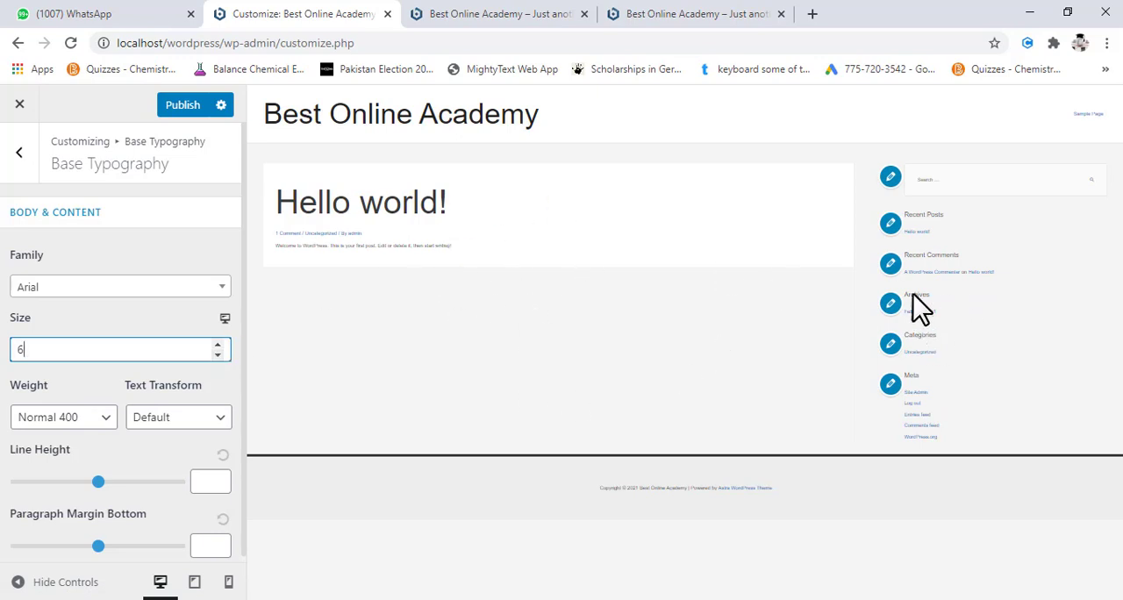
- Try smaller and larger body and content font sizes, including 4 and 12, and set the size to 15
{"action": "left_click", "coordinate": [219, 344]}
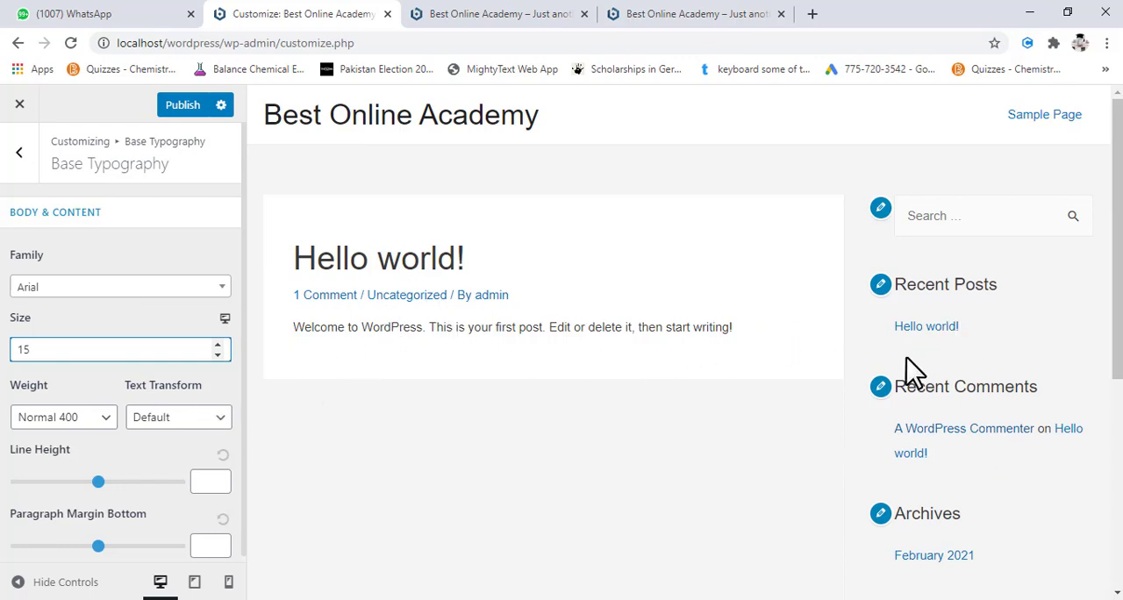
{"action": "scroll", "coordinate": [180, 345], "scroll_direction": "down", "scroll_amount": 1}
{"action": "key", "text": "BackSpace"}
{"action": "type", "text": "1"}
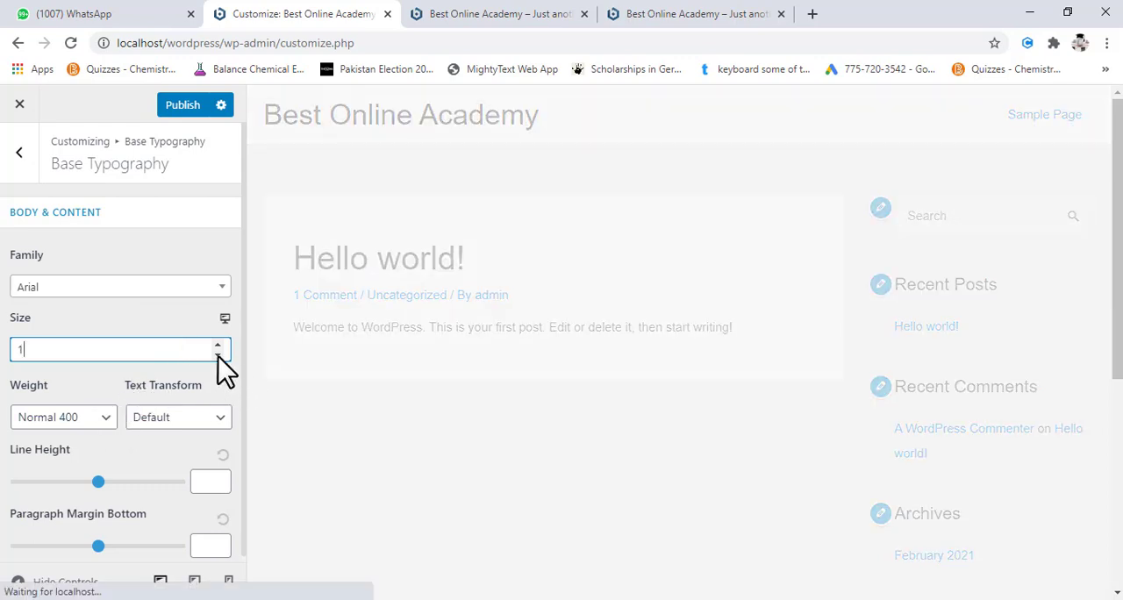
{"action": "left_click", "coordinate": [218, 354]}
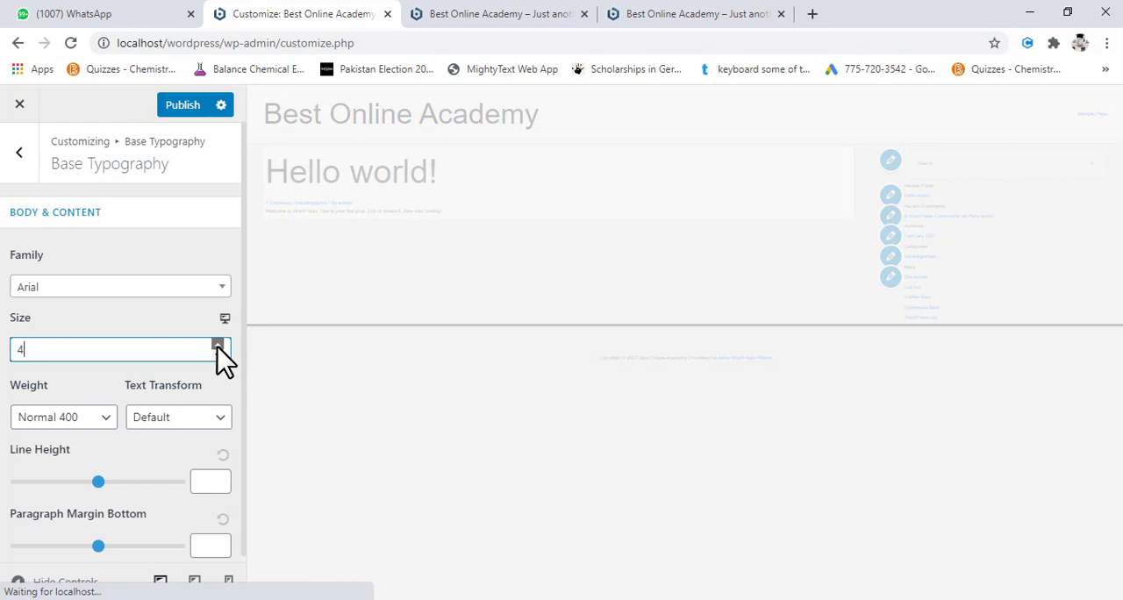
{"action": "left_click", "coordinate": [217, 346]}
{"action": "left_click", "coordinate": [218, 346]}
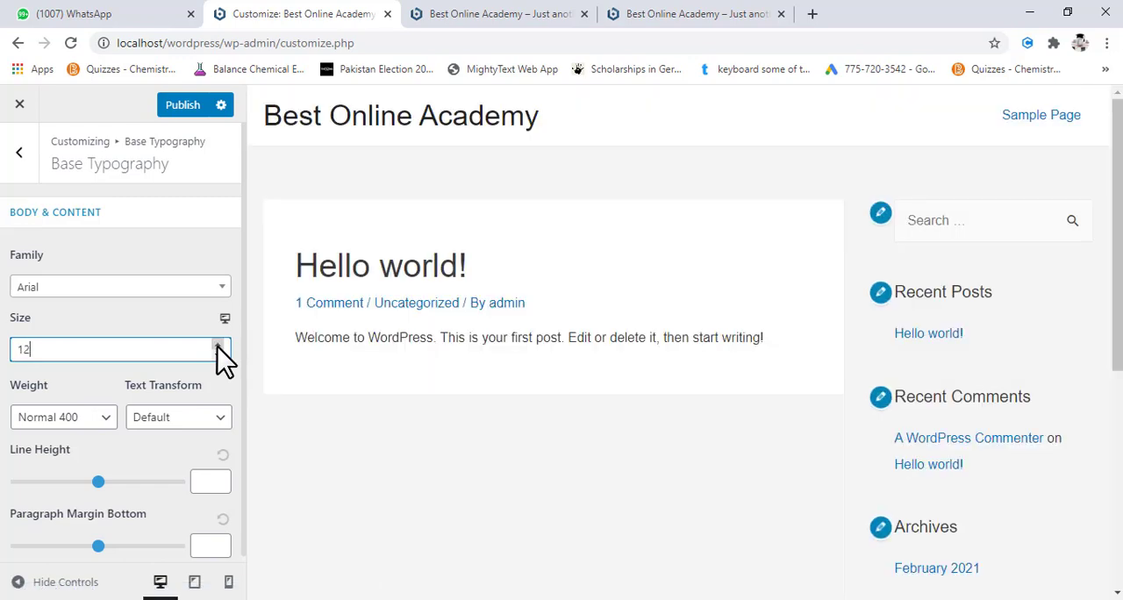
{"action": "left_click", "coordinate": [218, 346]}
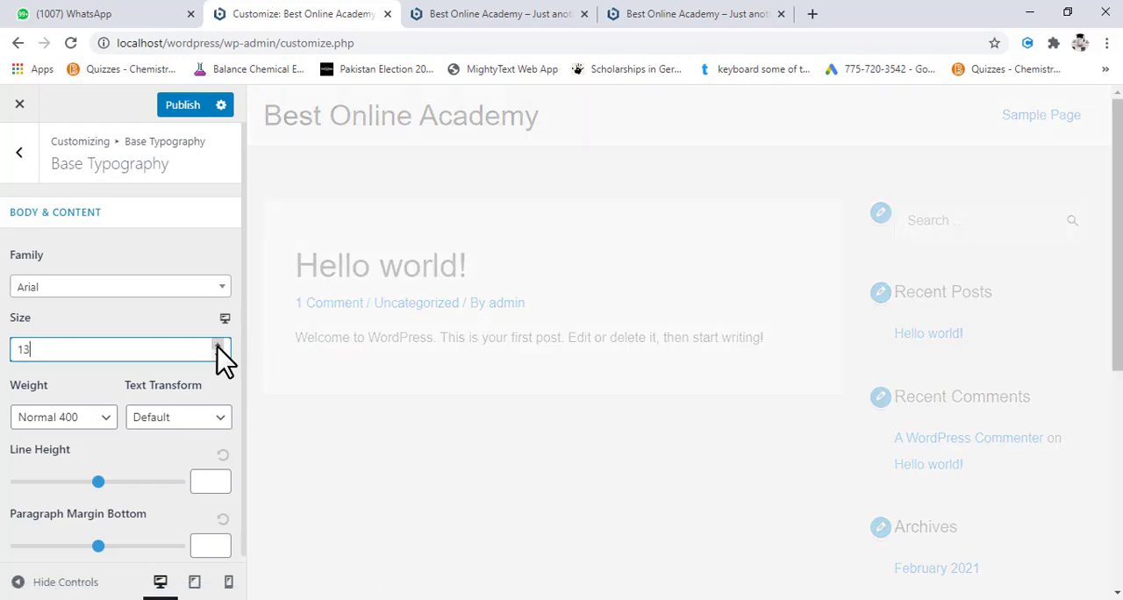
- Set the body and content font weight to Bold 700
{"action": "left_click", "coordinate": [104, 428]}
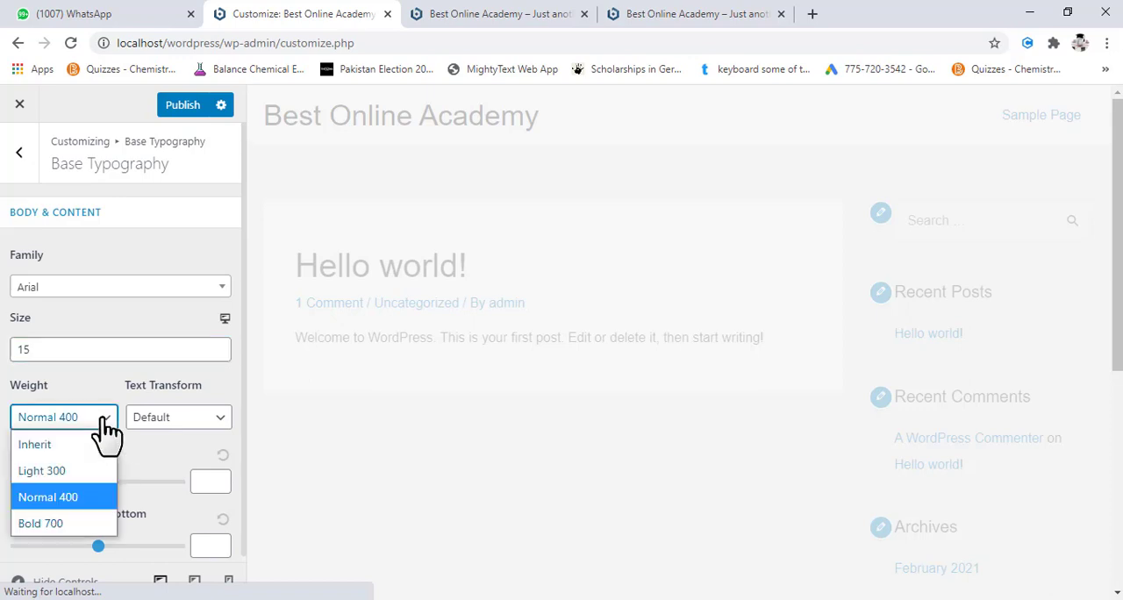
{"action": "left_click", "coordinate": [82, 523]}
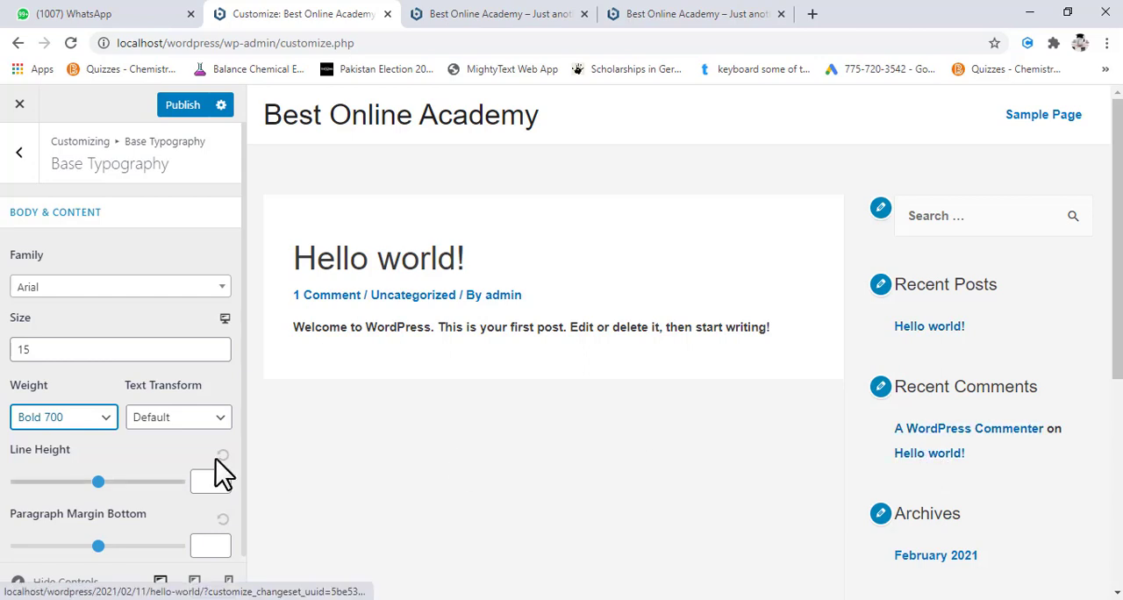
{"action": "left_click", "coordinate": [112, 422]}
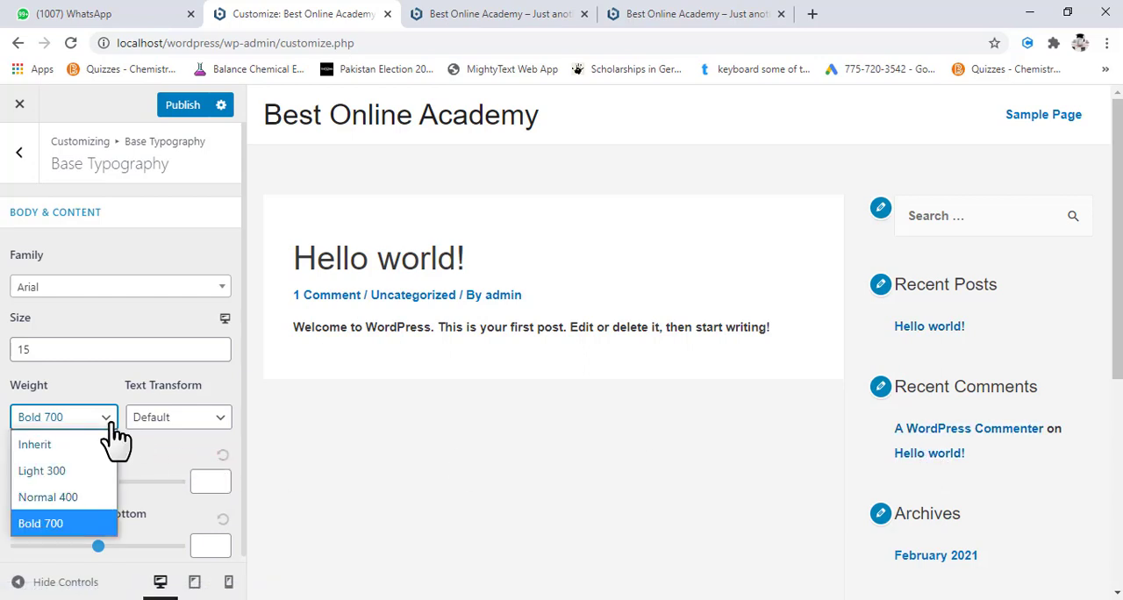
{"action": "left_click", "coordinate": [188, 421]}
- Try the Uppercase text transform on the body and content text, and return it to Default
{"action": "left_click", "coordinate": [192, 419]}
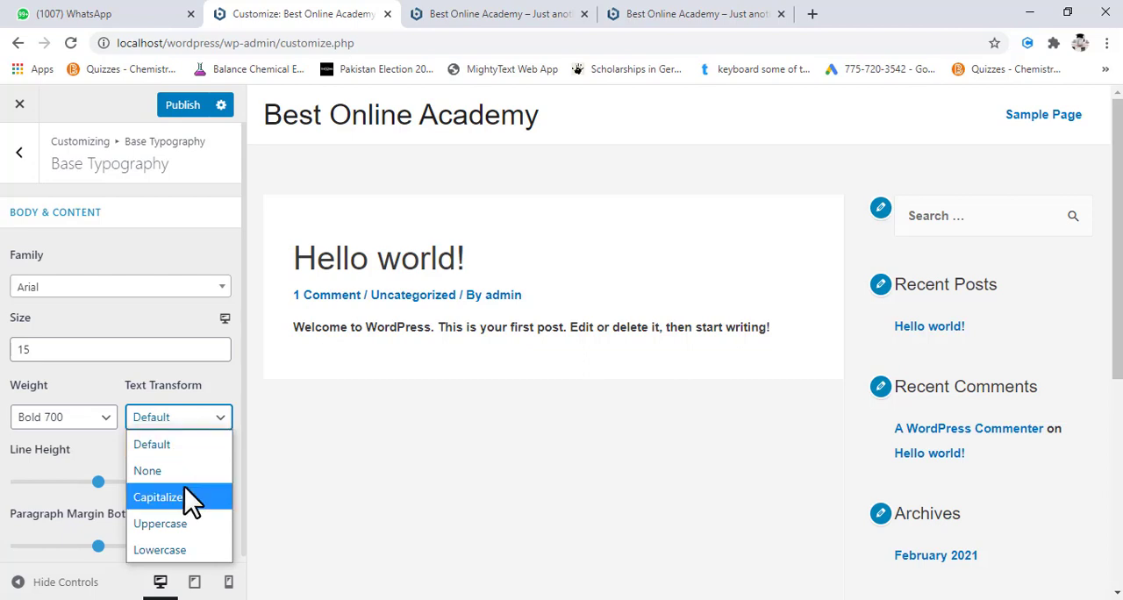
{"action": "left_click", "coordinate": [172, 530]}
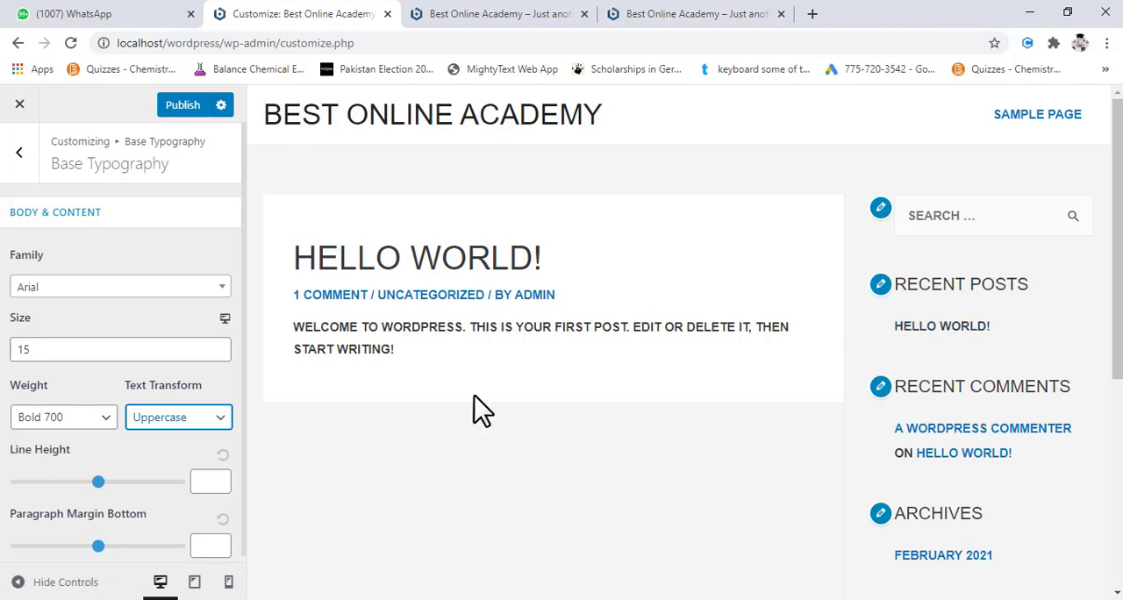
{"action": "left_click", "coordinate": [211, 434]}
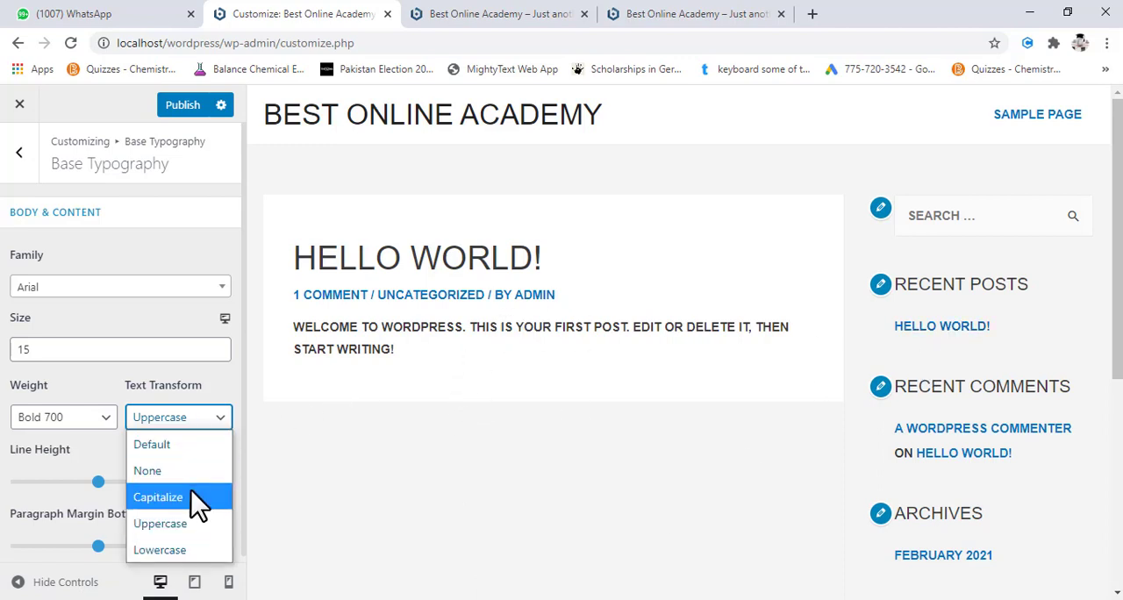
{"action": "left_click", "coordinate": [192, 449]}
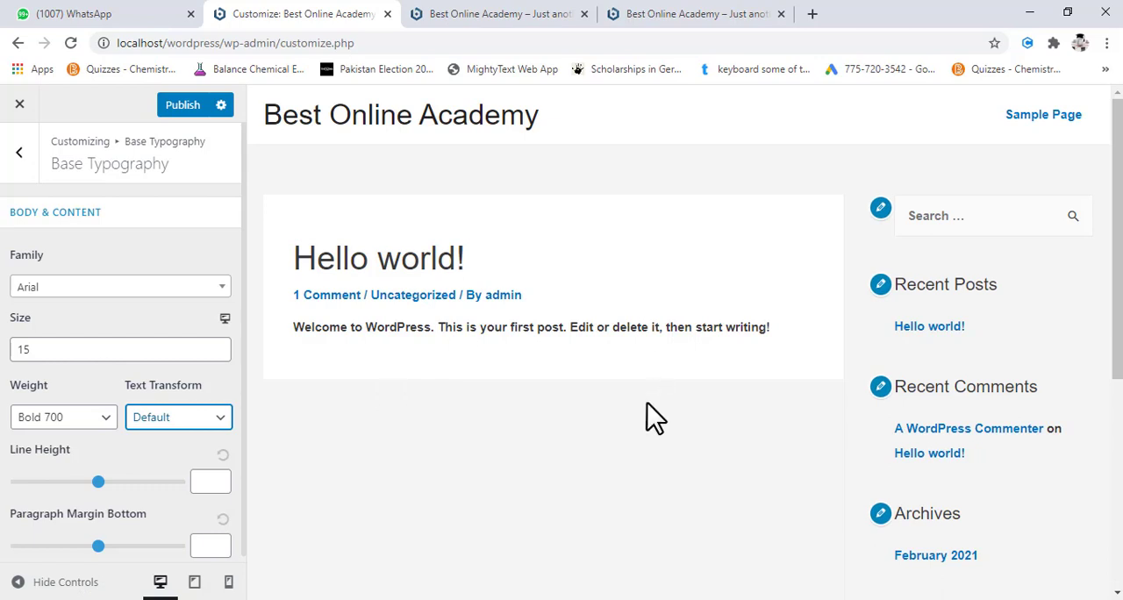
- Open the site customizer from the WordPress dashboard and go to the global Base Typography settings
{"action": "scroll", "coordinate": [170, 430], "scroll_direction": "down", "scroll_amount": 1}
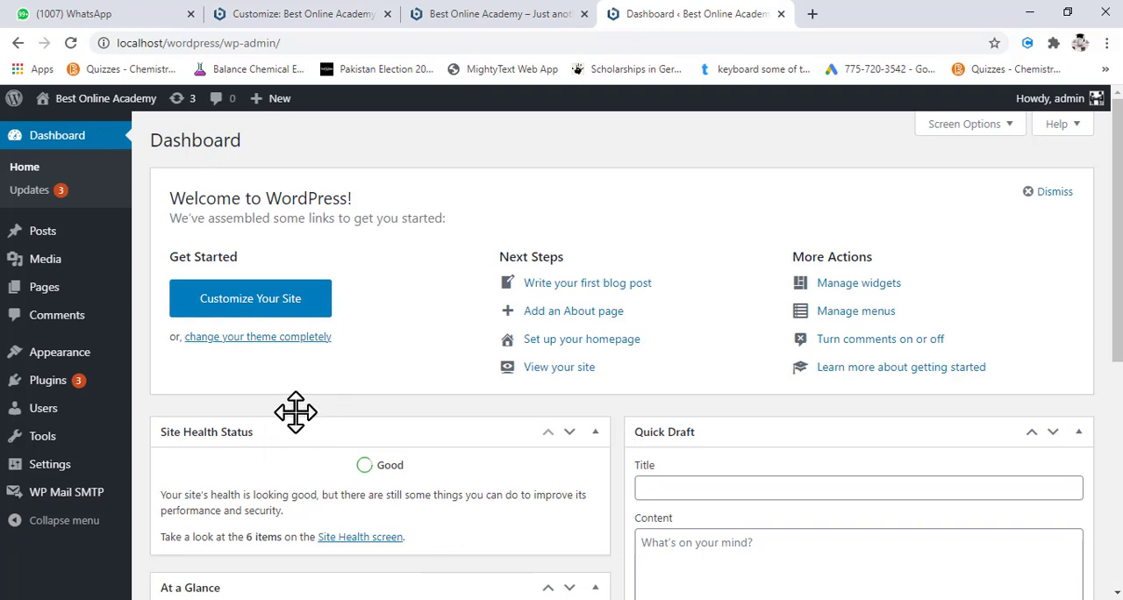
{"action": "left_click", "coordinate": [257, 316]}
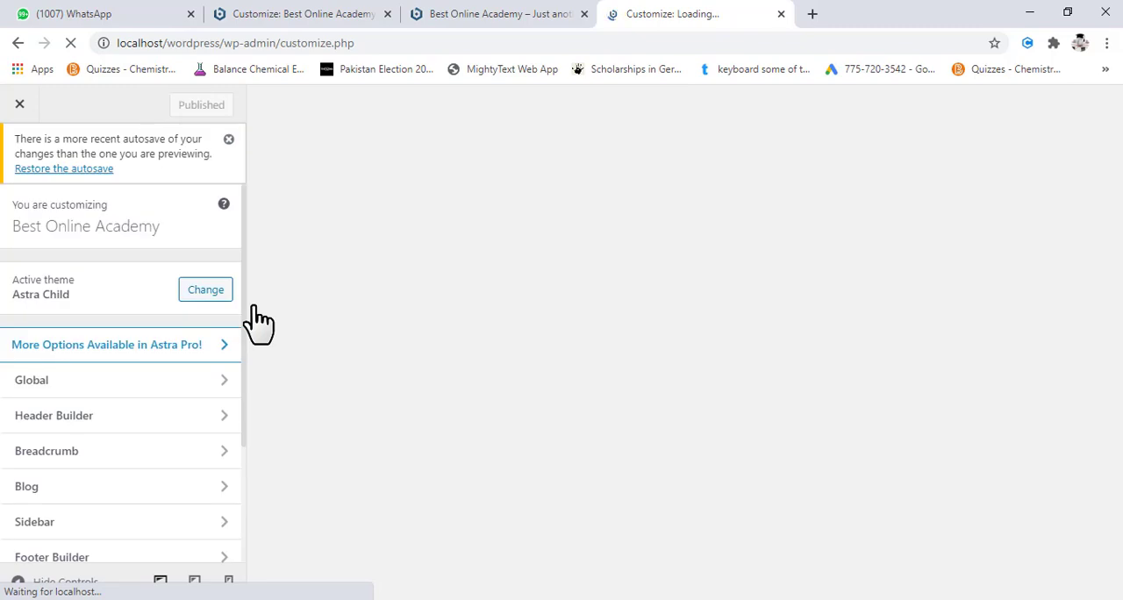
{"action": "left_click", "coordinate": [120, 395]}
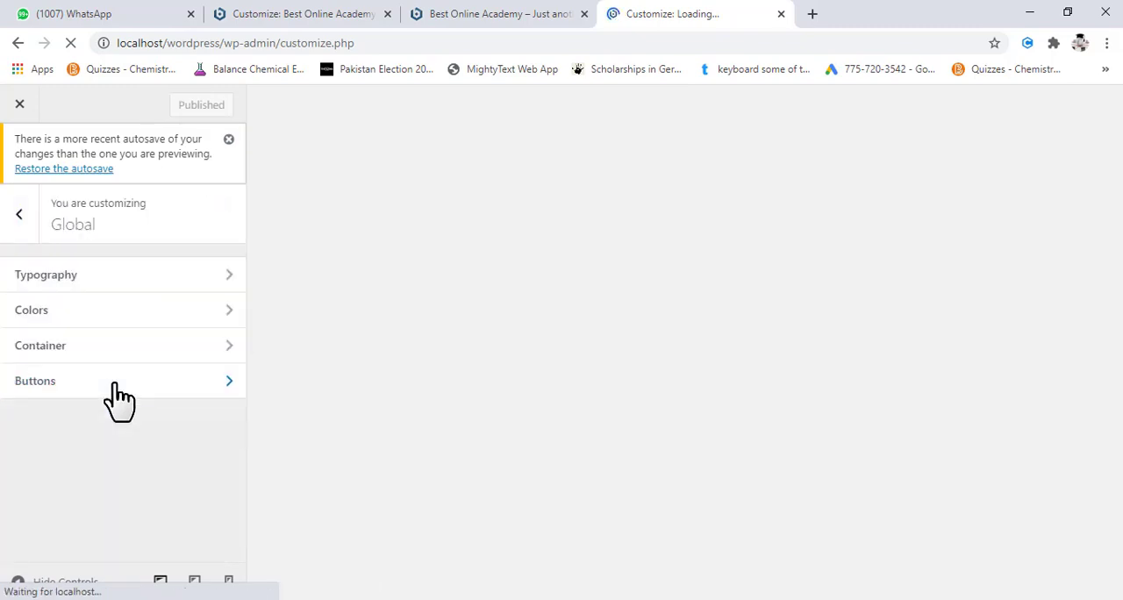
{"action": "left_click", "coordinate": [211, 277]}
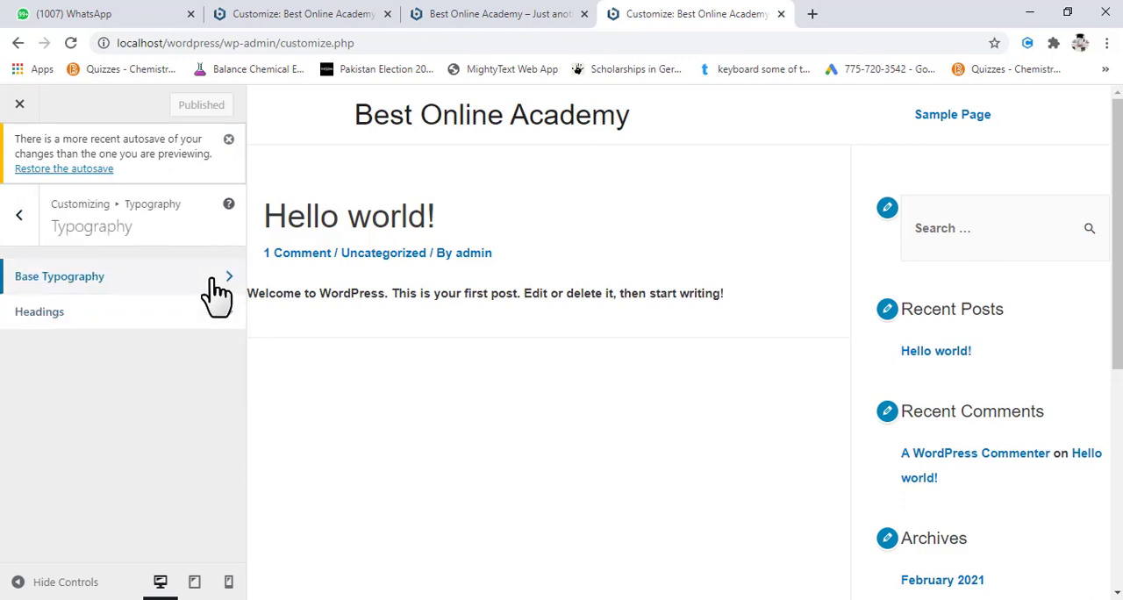
{"action": "left_click", "coordinate": [214, 282]}
{"action": "scroll", "coordinate": [181, 409], "scroll_direction": "down", "scroll_amount": 1}
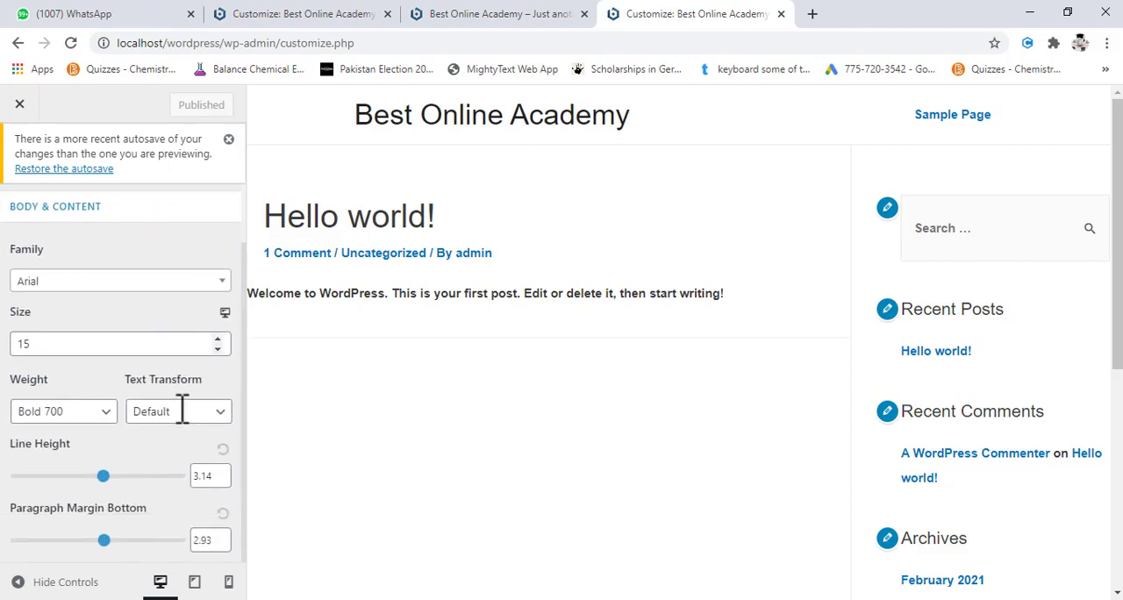
- Set the body font weight to Normal 400, try line heights of 1 and 5, and set the line height to 3.16
{"action": "left_click", "coordinate": [81, 423]}
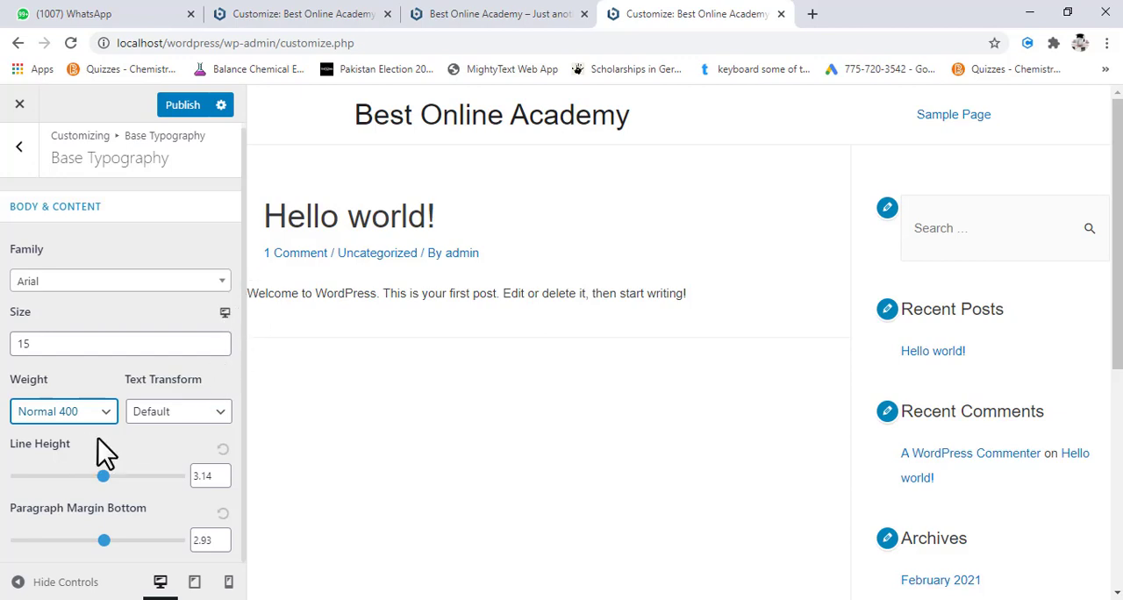
{"action": "left_click_drag", "start_coordinate": [104, 476], "coordinate": [17, 478]}
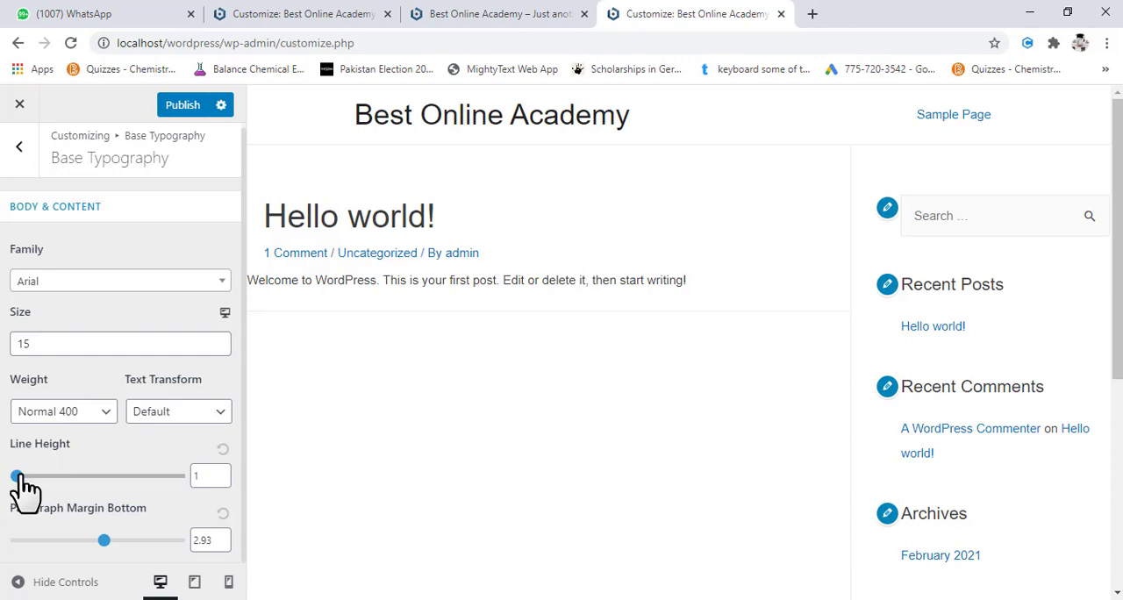
{"action": "left_click_drag", "start_coordinate": [16, 475], "coordinate": [207, 481]}
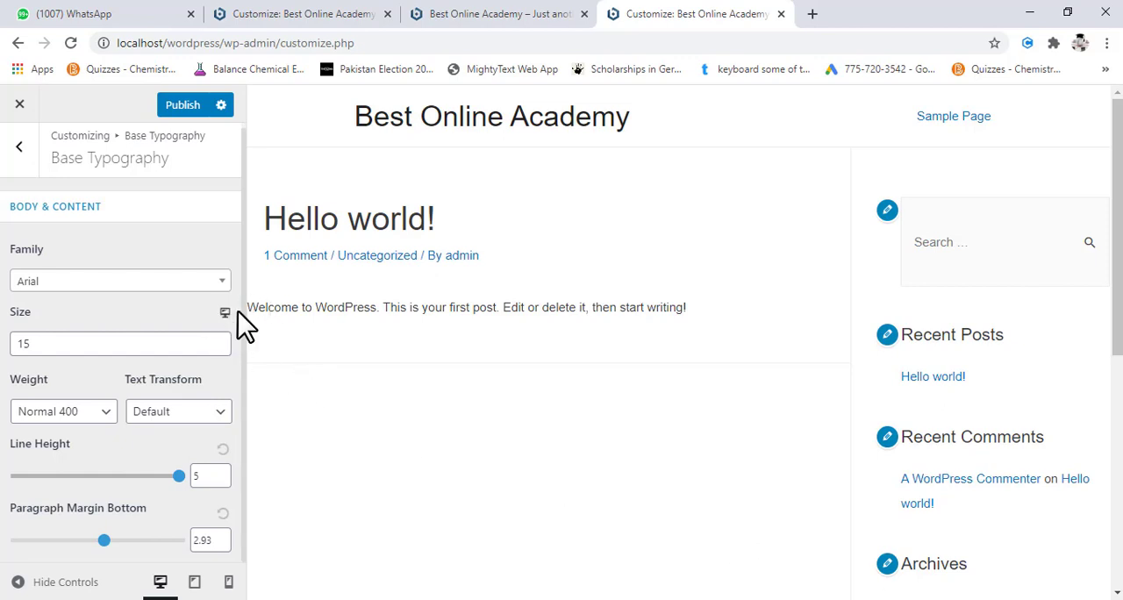
{"action": "left_click_drag", "start_coordinate": [179, 477], "coordinate": [104, 486]}
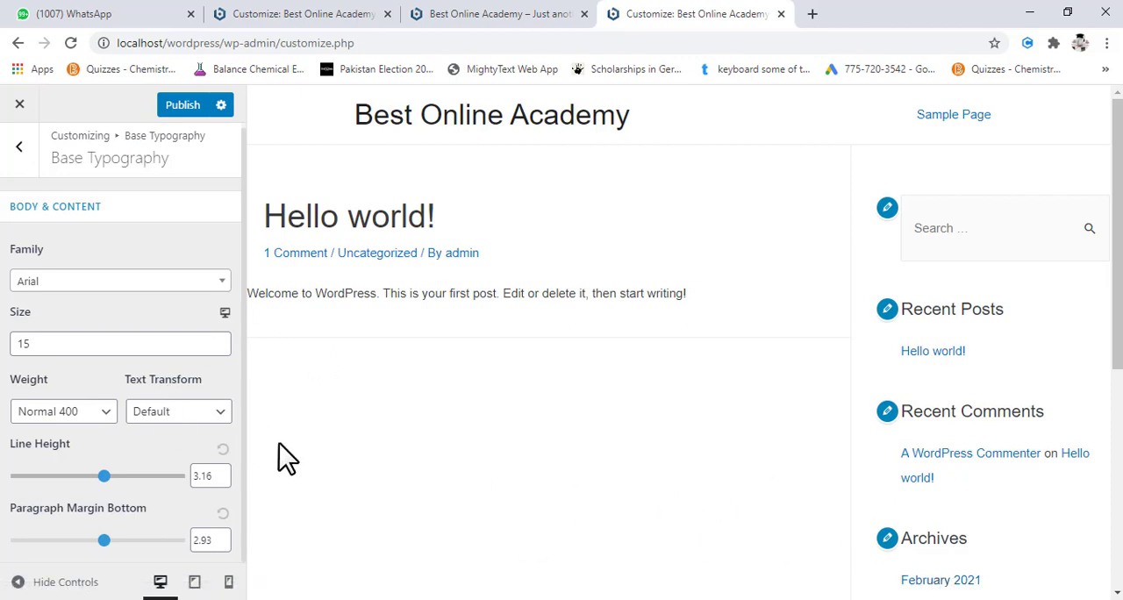
- Preview the site at tablet, mobile and desktop sizes, examining the page from header to footer, and return to the desktop preview
{"action": "left_click", "coordinate": [195, 582]}
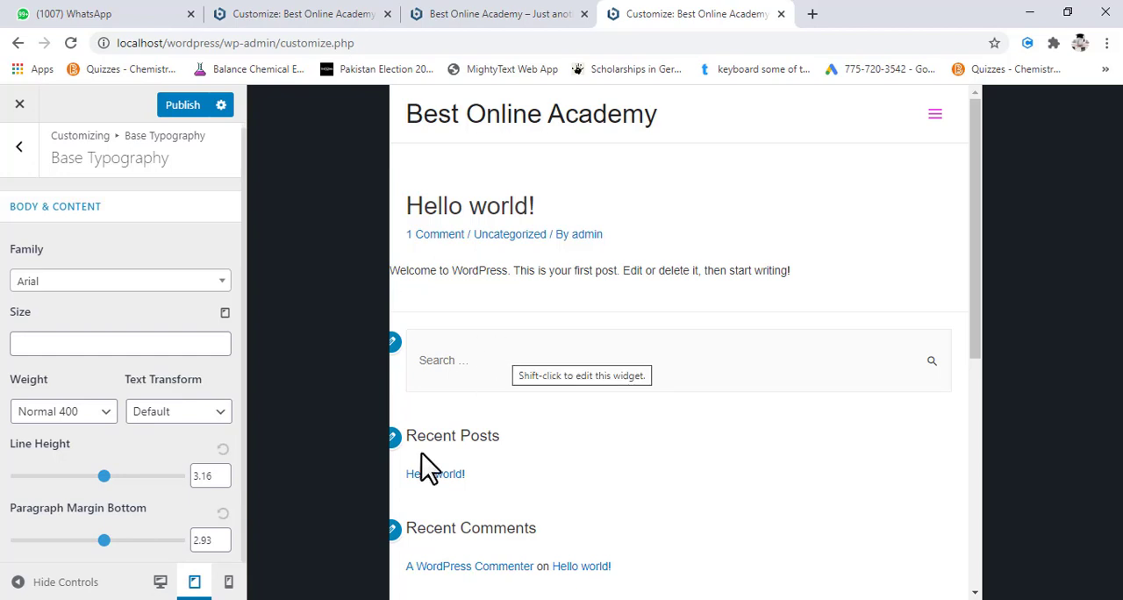
{"action": "left_click", "coordinate": [228, 584]}
{"action": "scroll", "coordinate": [680, 360], "scroll_direction": "down", "scroll_amount": 1}
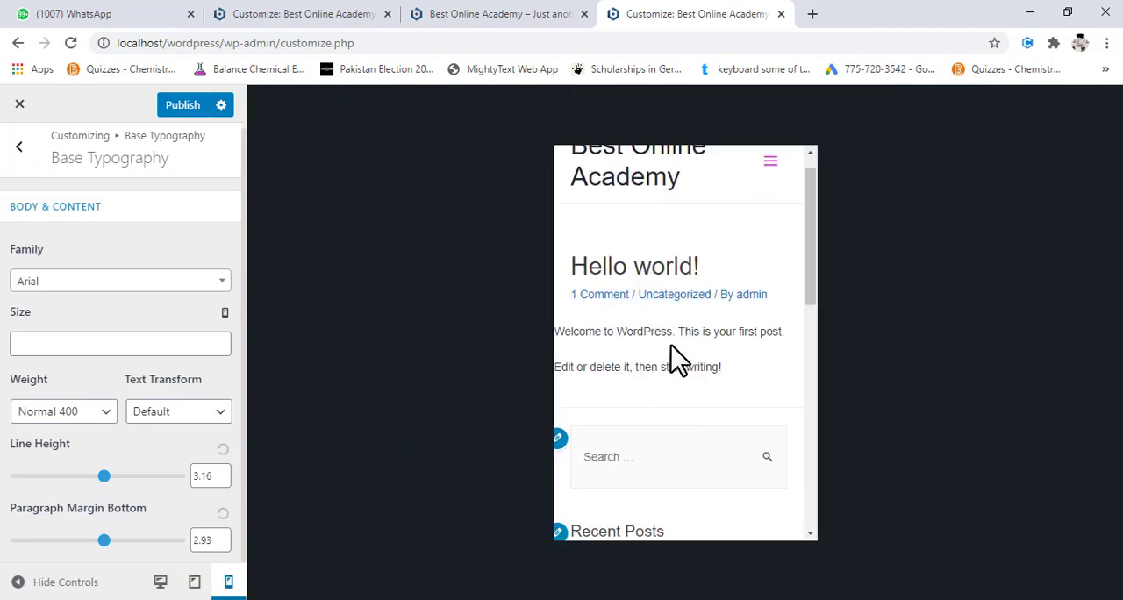
{"action": "scroll", "coordinate": [676, 359], "scroll_direction": "down", "scroll_amount": 7}
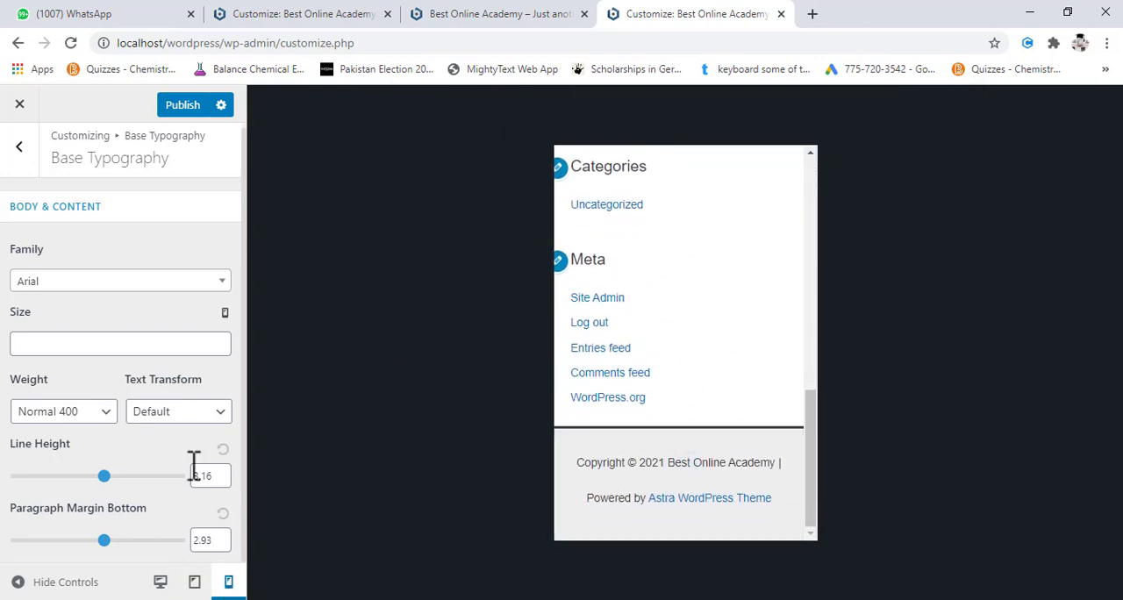
{"action": "scroll", "coordinate": [679, 360], "scroll_direction": "up", "scroll_amount": 8}
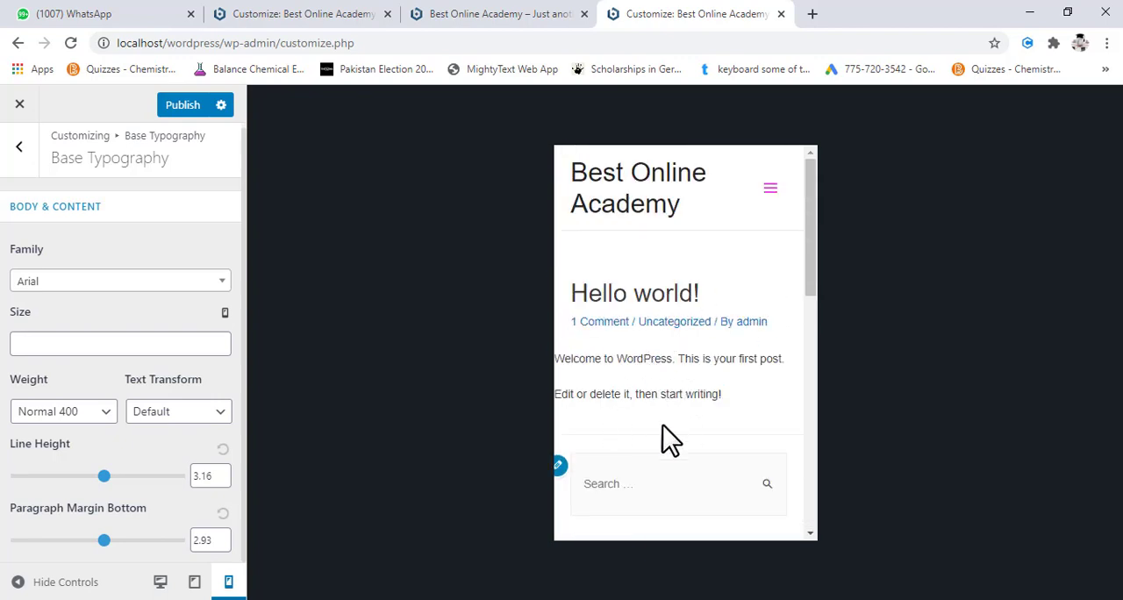
{"action": "scroll", "coordinate": [647, 408], "scroll_direction": "down", "scroll_amount": 3}
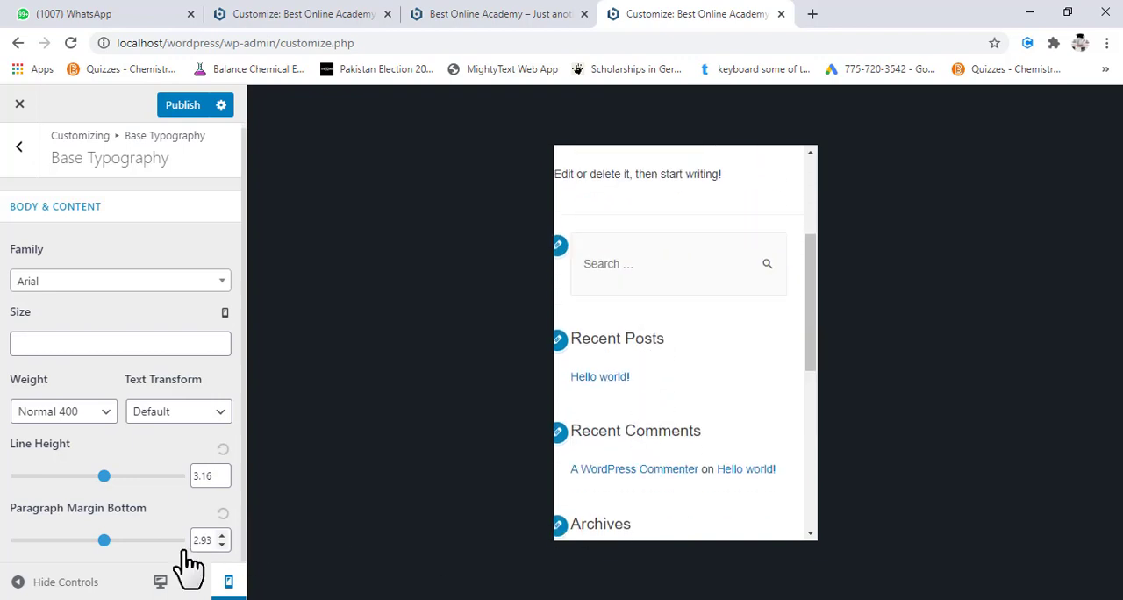
{"action": "left_click", "coordinate": [160, 580]}
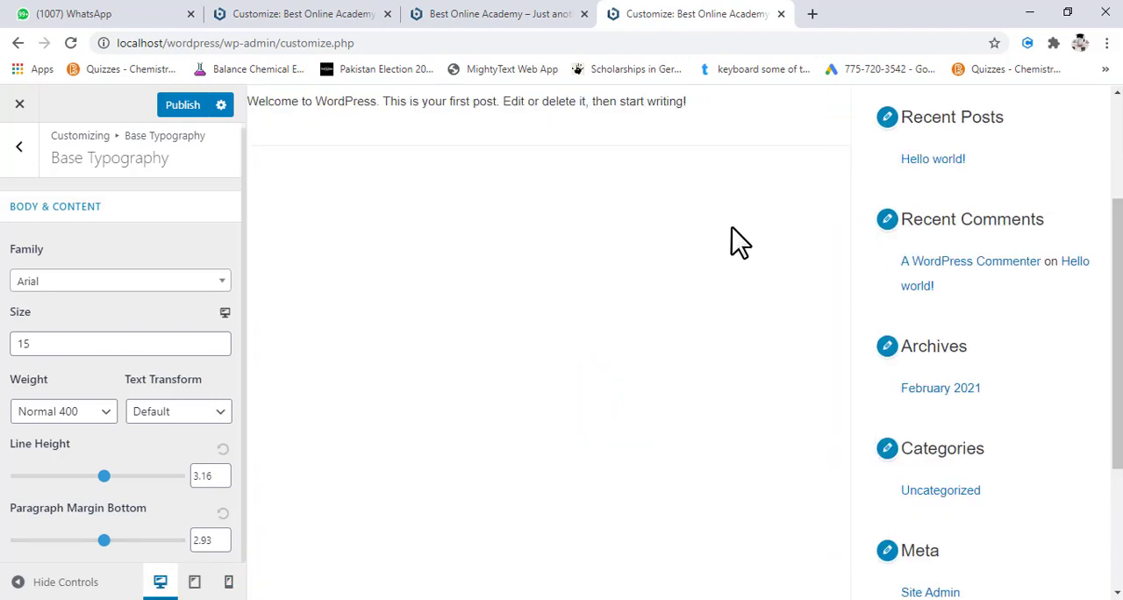
{"action": "scroll", "coordinate": [658, 341], "scroll_direction": "up", "scroll_amount": 3}
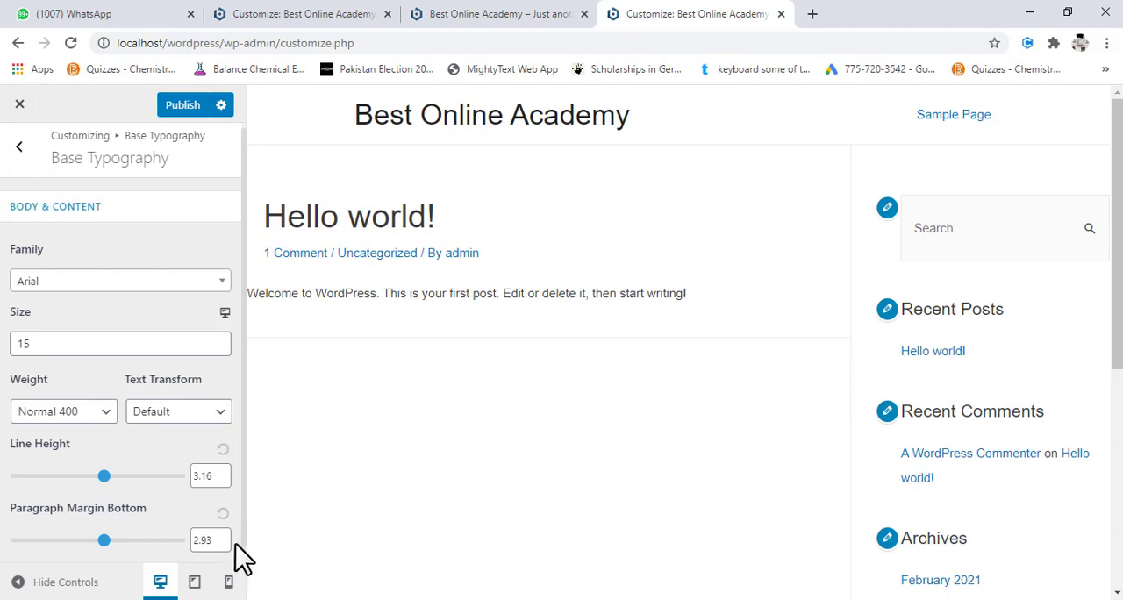
{"action": "left_click", "coordinate": [229, 581]}
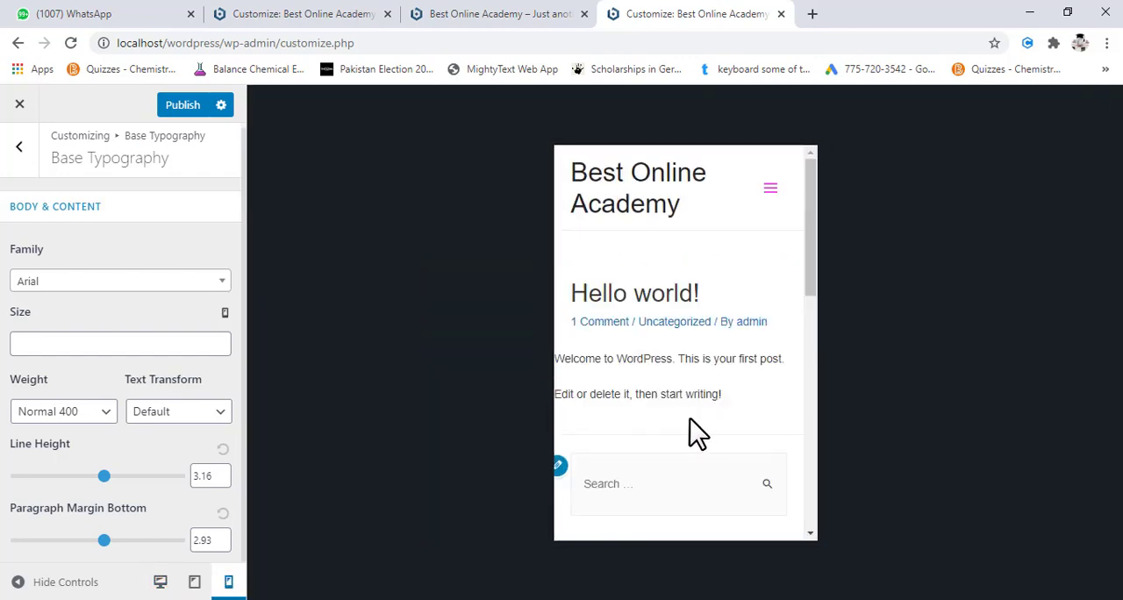
{"action": "scroll", "coordinate": [651, 402], "scroll_direction": "down", "scroll_amount": 10}
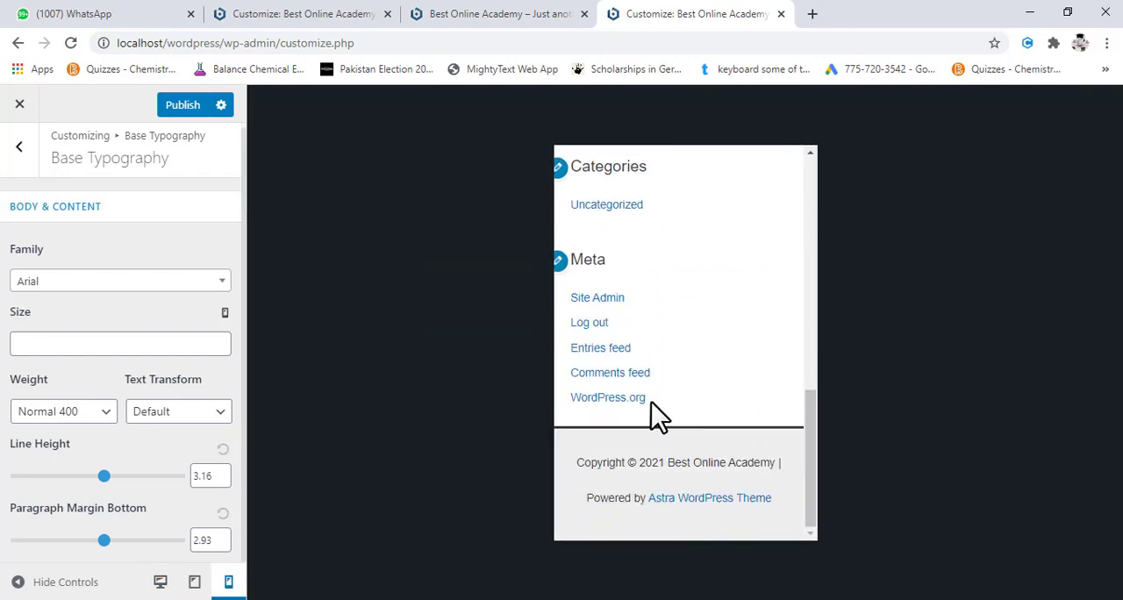
{"action": "scroll", "coordinate": [651, 402], "scroll_direction": "up", "scroll_amount": 10}
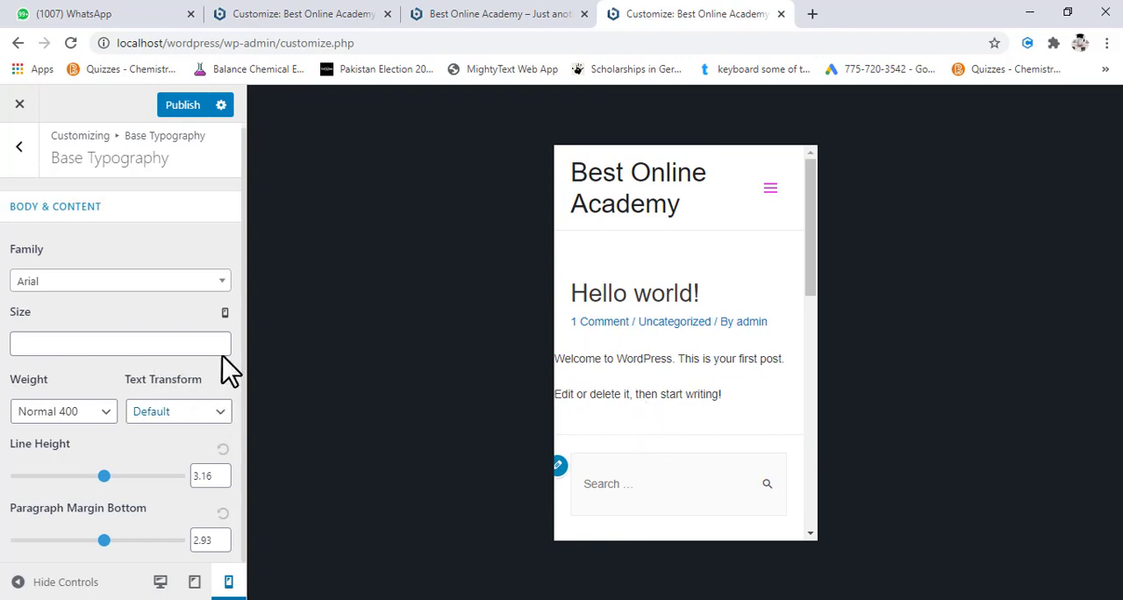
{"action": "left_click", "coordinate": [159, 579]}
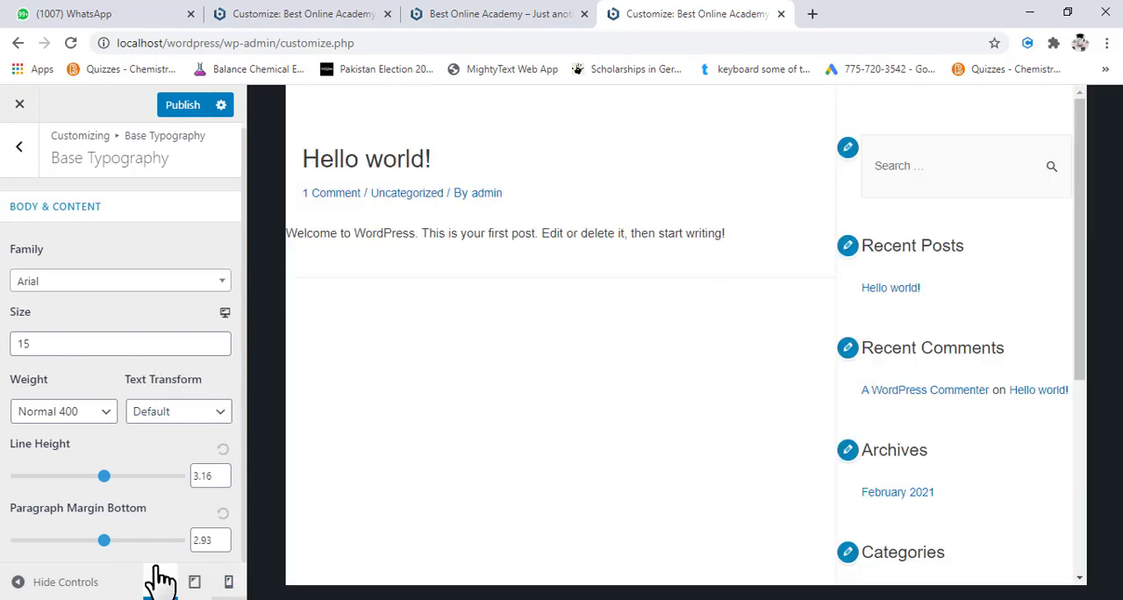
- Leave the typography settings and open the global Base Colors settings, looking over the page preview
{"action": "left_click", "coordinate": [18, 146]}
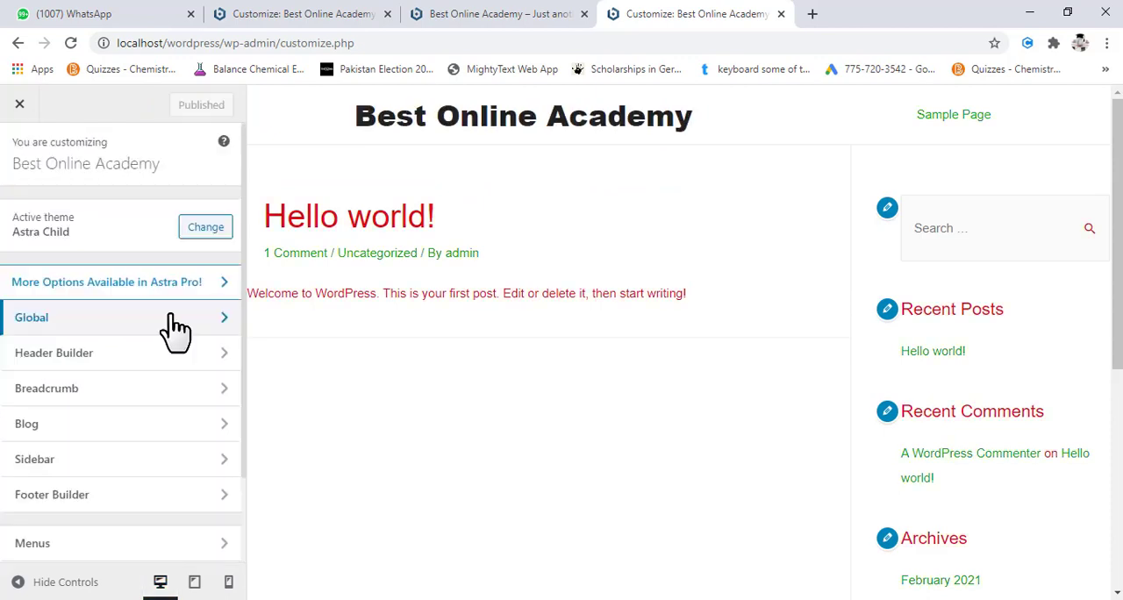
{"action": "left_click", "coordinate": [172, 317]}
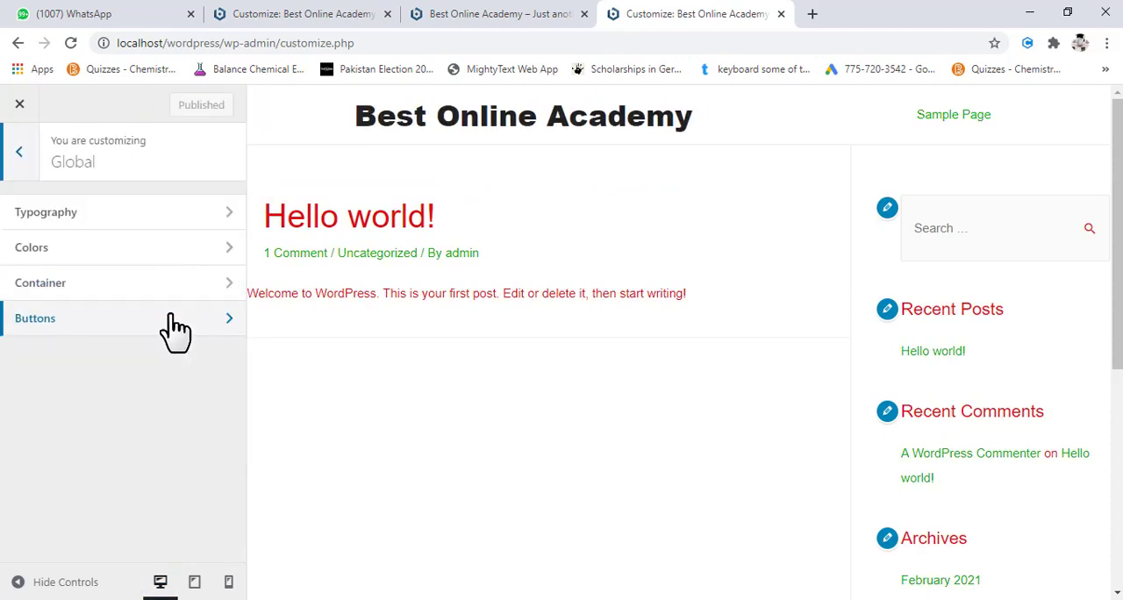
{"action": "left_click", "coordinate": [167, 263]}
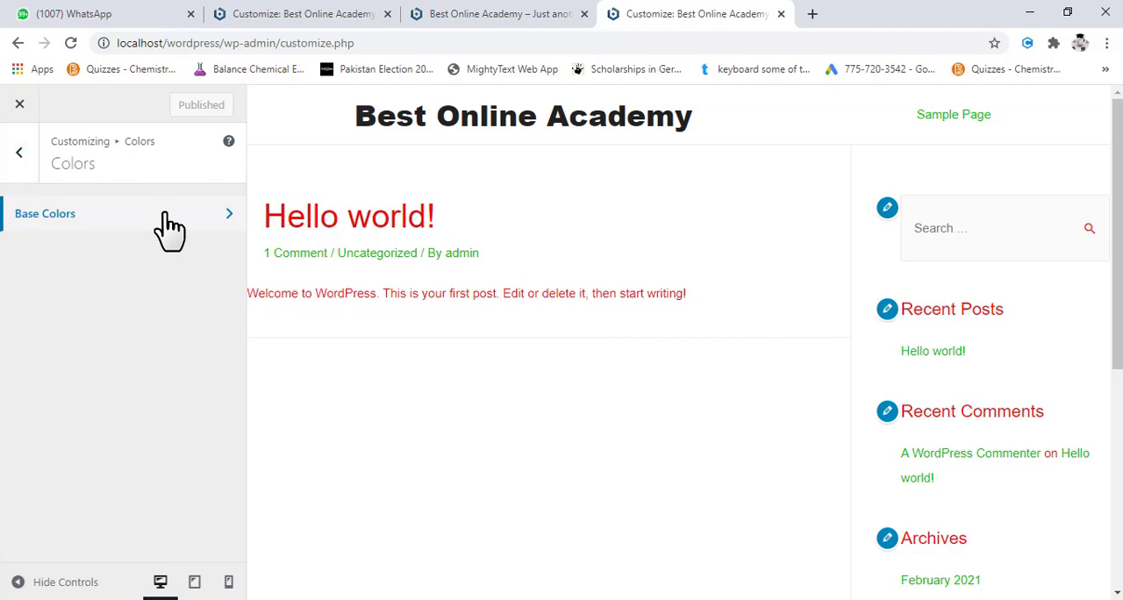
{"action": "left_click", "coordinate": [168, 226]}
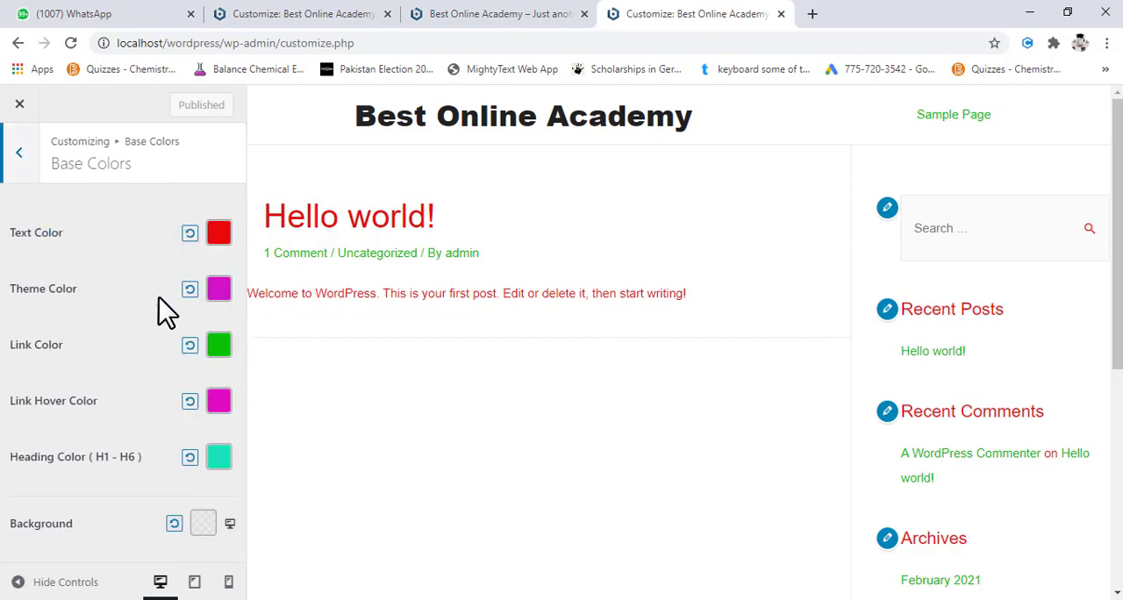
{"action": "scroll", "coordinate": [367, 518], "scroll_direction": "down", "scroll_amount": 1}
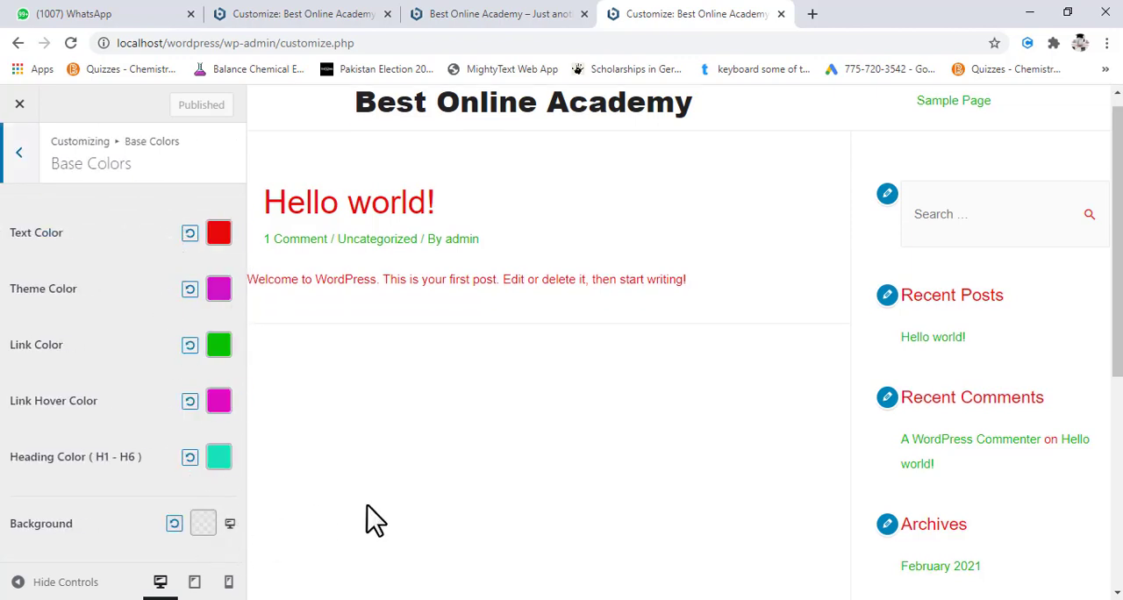
{"action": "scroll", "coordinate": [367, 518], "scroll_direction": "down", "scroll_amount": 3}
{"action": "scroll", "coordinate": [401, 516], "scroll_direction": "up", "scroll_amount": 3}
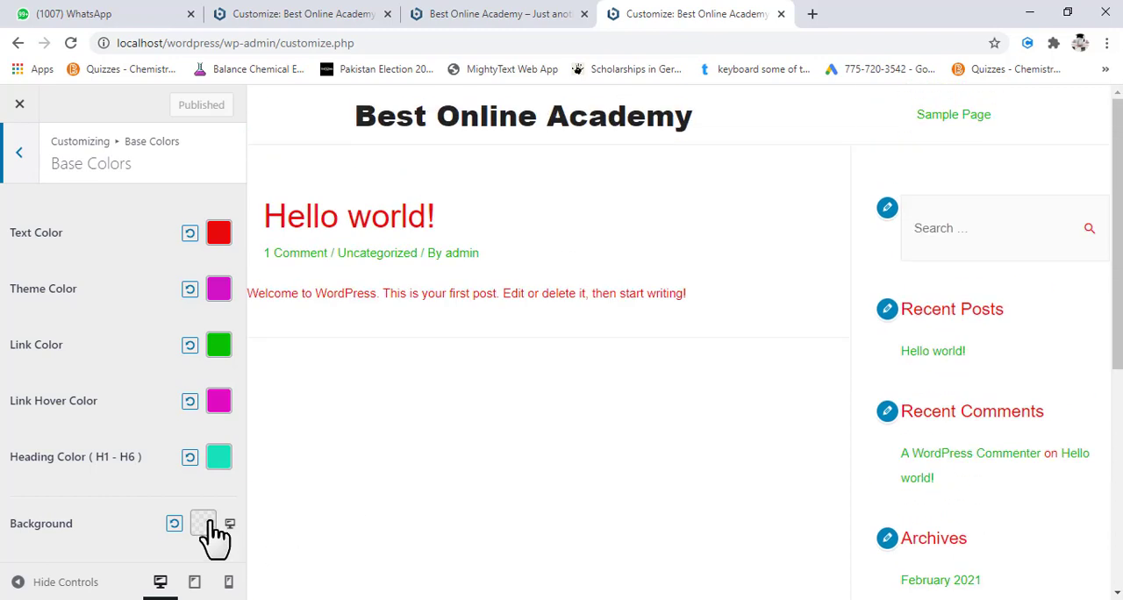
- Try a blue-to-purple linear gradient as the site background, with the purple stop moved toward the middle and the angle at 34
{"action": "left_click", "coordinate": [209, 523]}
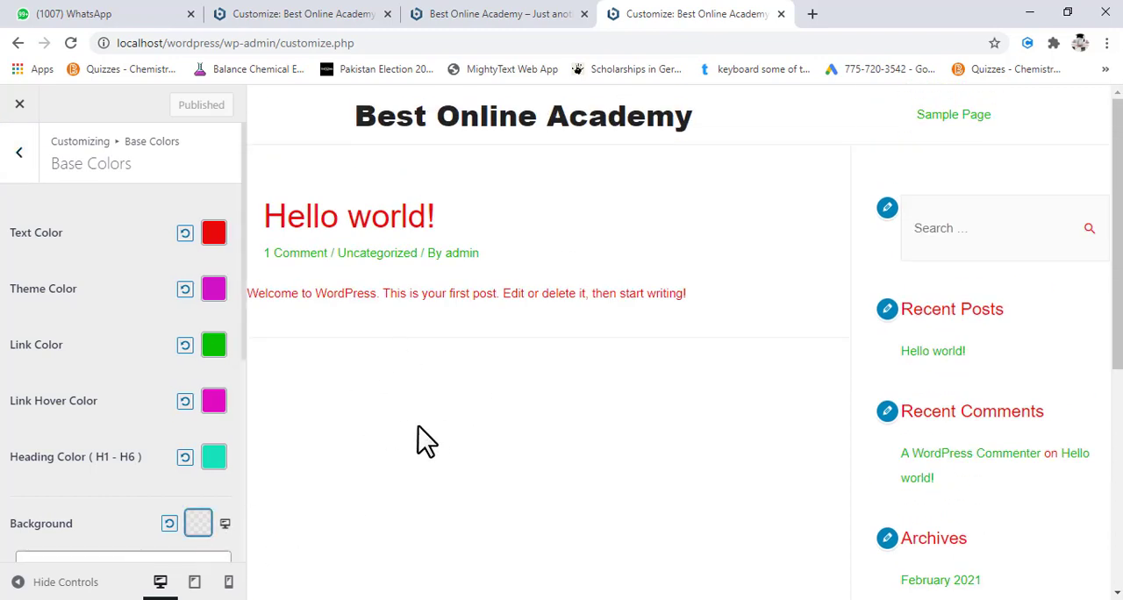
{"action": "scroll", "coordinate": [420, 412], "scroll_direction": "down", "scroll_amount": 1}
{"action": "scroll", "coordinate": [420, 412], "scroll_direction": "down", "scroll_amount": 1}
{"action": "scroll", "coordinate": [133, 432], "scroll_direction": "down", "scroll_amount": 3}
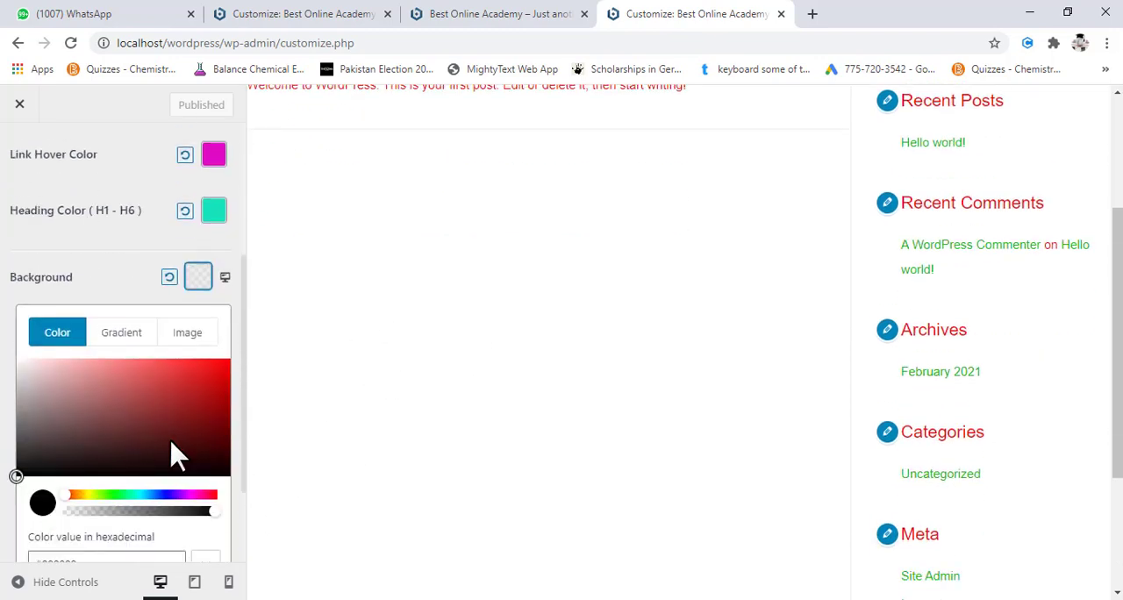
{"action": "scroll", "coordinate": [105, 399], "scroll_direction": "down", "scroll_amount": 1}
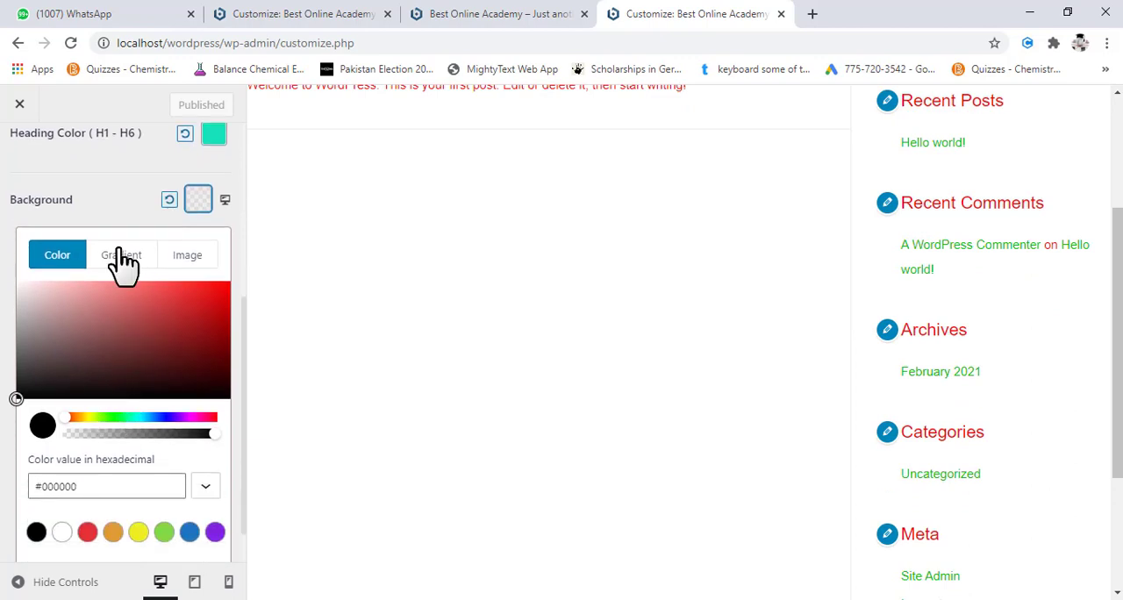
{"action": "scroll", "coordinate": [296, 341], "scroll_direction": "up", "scroll_amount": 1}
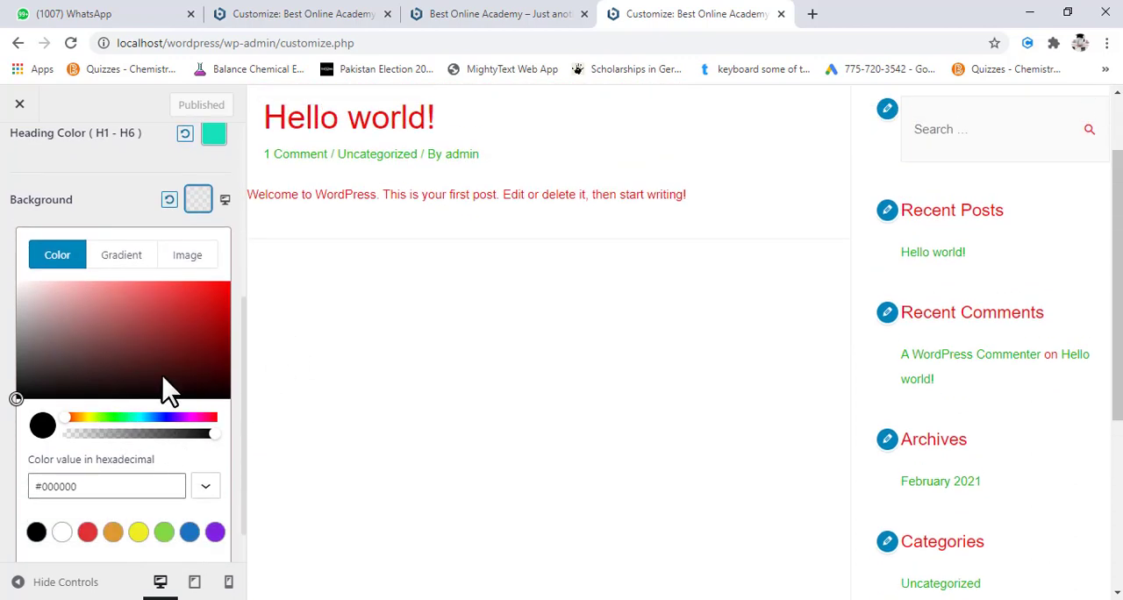
{"action": "left_click", "coordinate": [121, 255]}
{"action": "scroll", "coordinate": [125, 408], "scroll_direction": "down", "scroll_amount": 1}
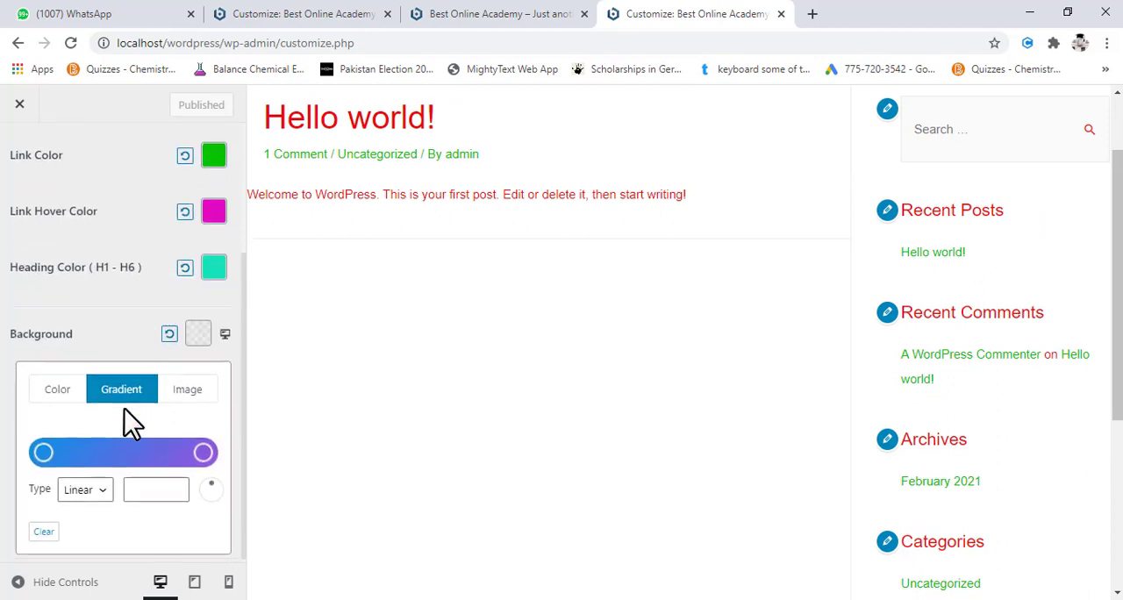
{"action": "left_click_drag", "start_coordinate": [203, 450], "coordinate": [123, 450]}
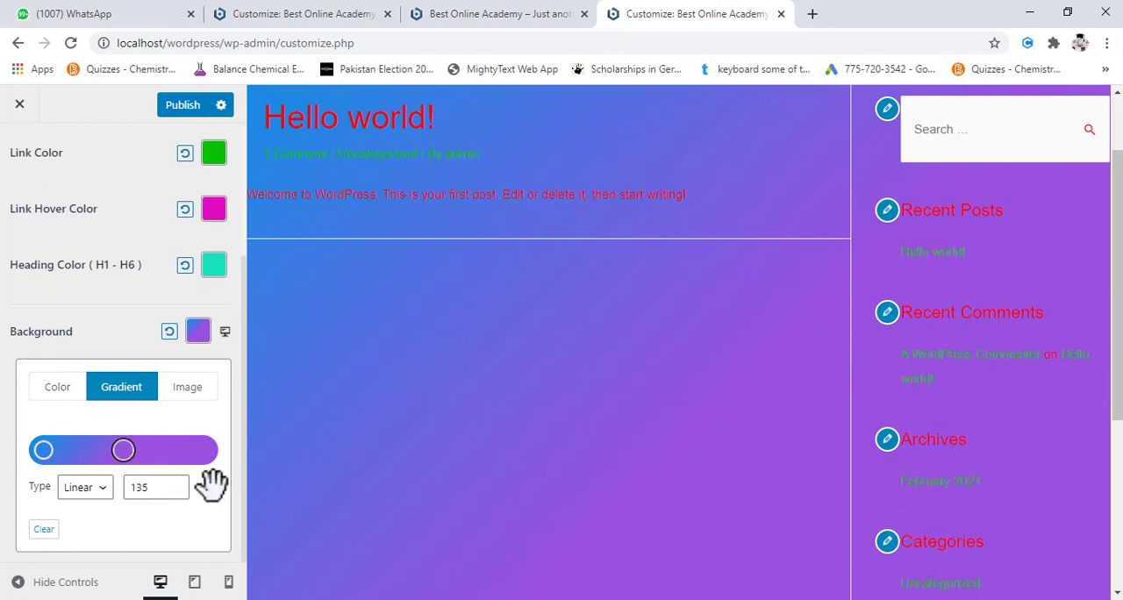
{"action": "mouse_move", "coordinate": [213, 483]}
{"action": "left_mouse_down"}
{"action": "mouse_move", "coordinate": [196, 485]}
{"action": "mouse_move", "coordinate": [223, 476]}
{"action": "mouse_move", "coordinate": [208, 494]}
{"action": "mouse_move", "coordinate": [219, 485]}
{"action": "left_mouse_up"}
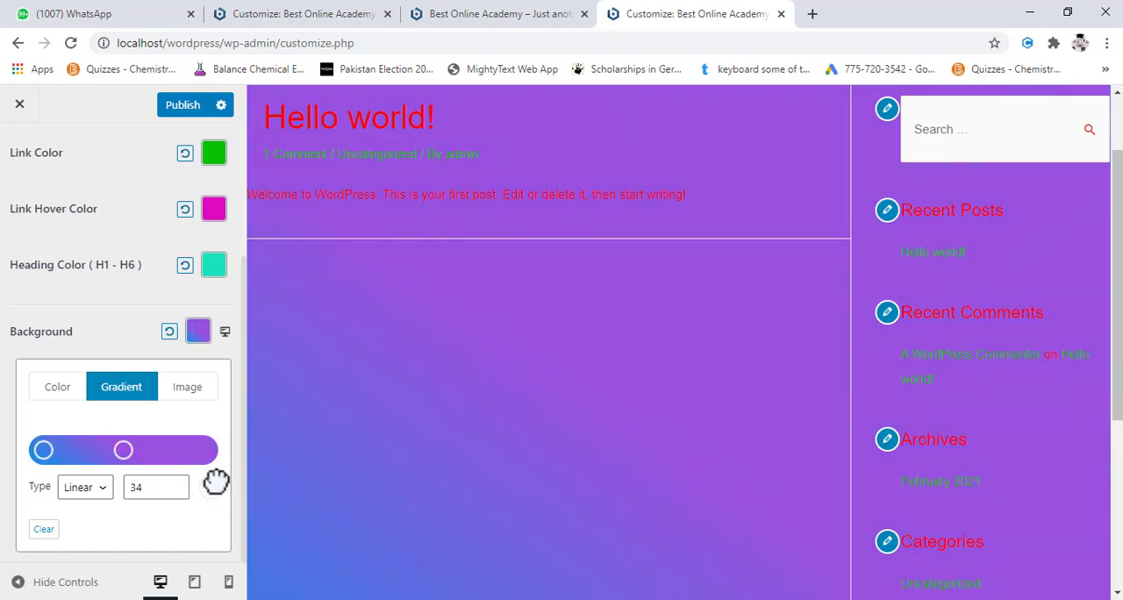
{"action": "left_click", "coordinate": [198, 338]}
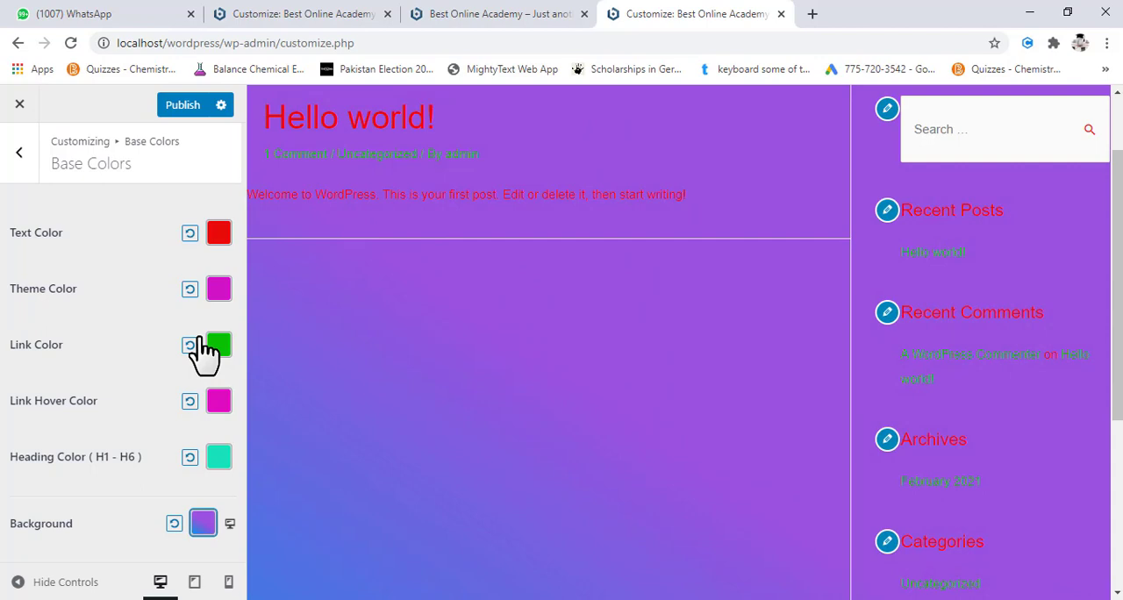
- Try a solid turquoise site background, #52e0dc, with its opacity lowered to 0.56
{"action": "left_click", "coordinate": [204, 530]}
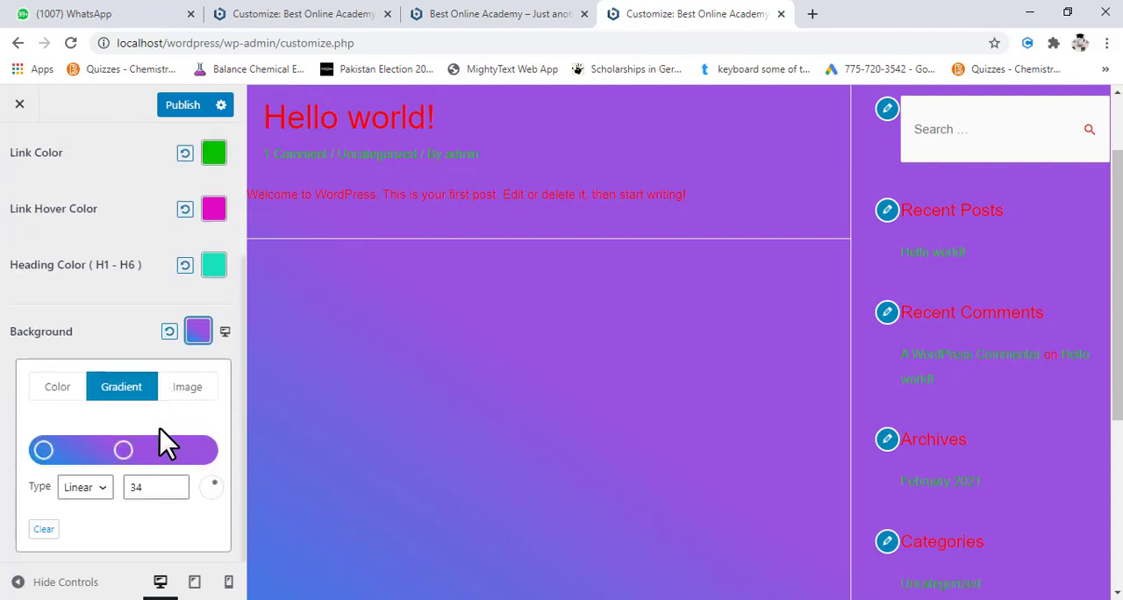
{"action": "left_click", "coordinate": [51, 386]}
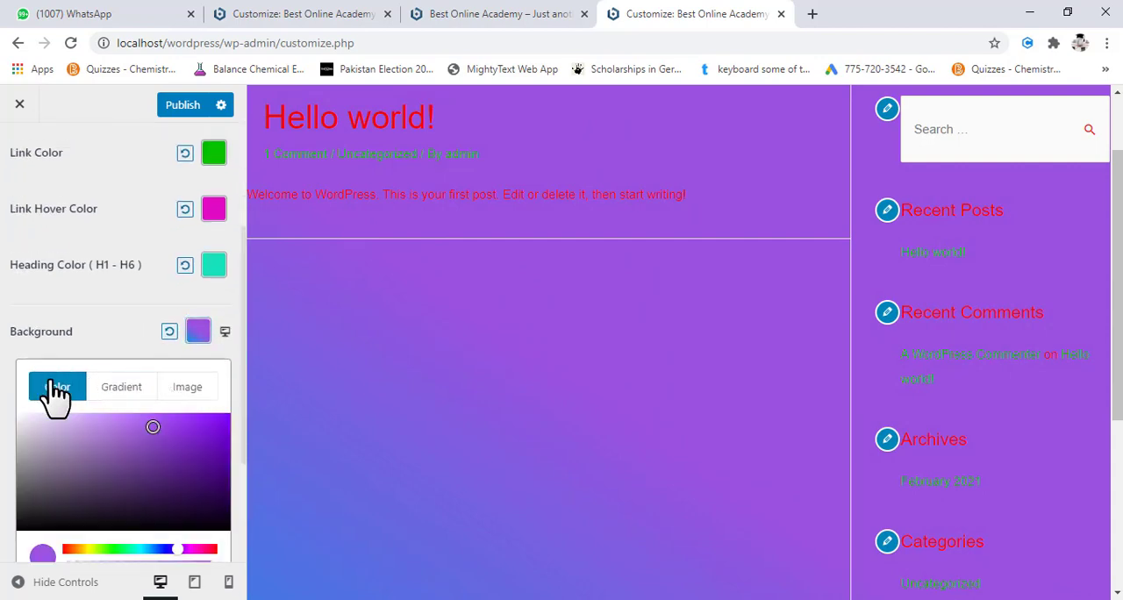
{"action": "scroll", "coordinate": [118, 468], "scroll_direction": "down", "scroll_amount": 2}
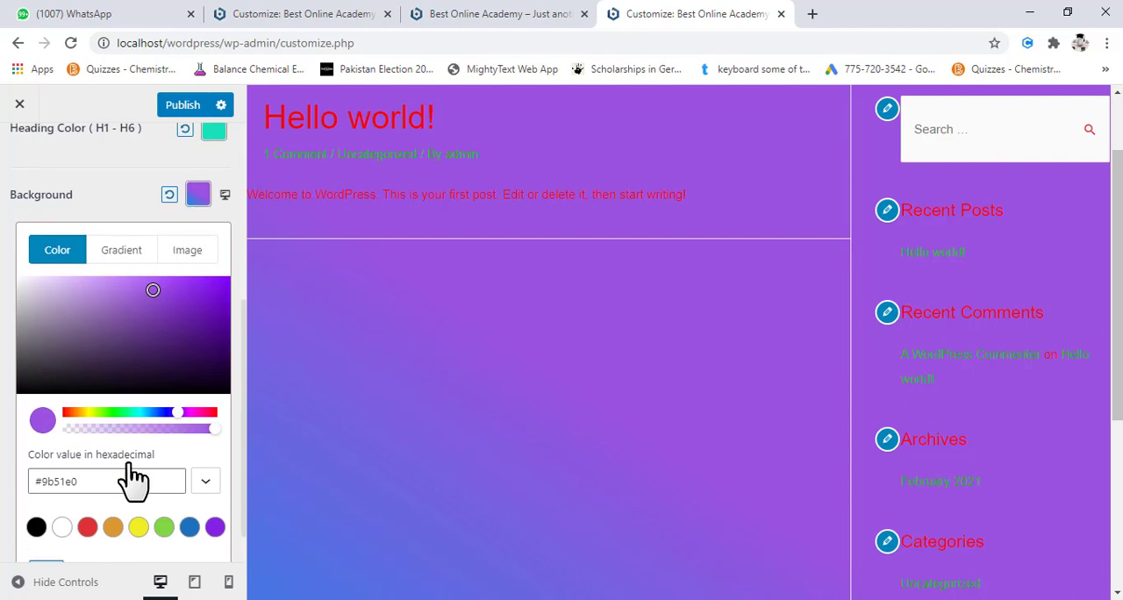
{"action": "left_click", "coordinate": [139, 413]}
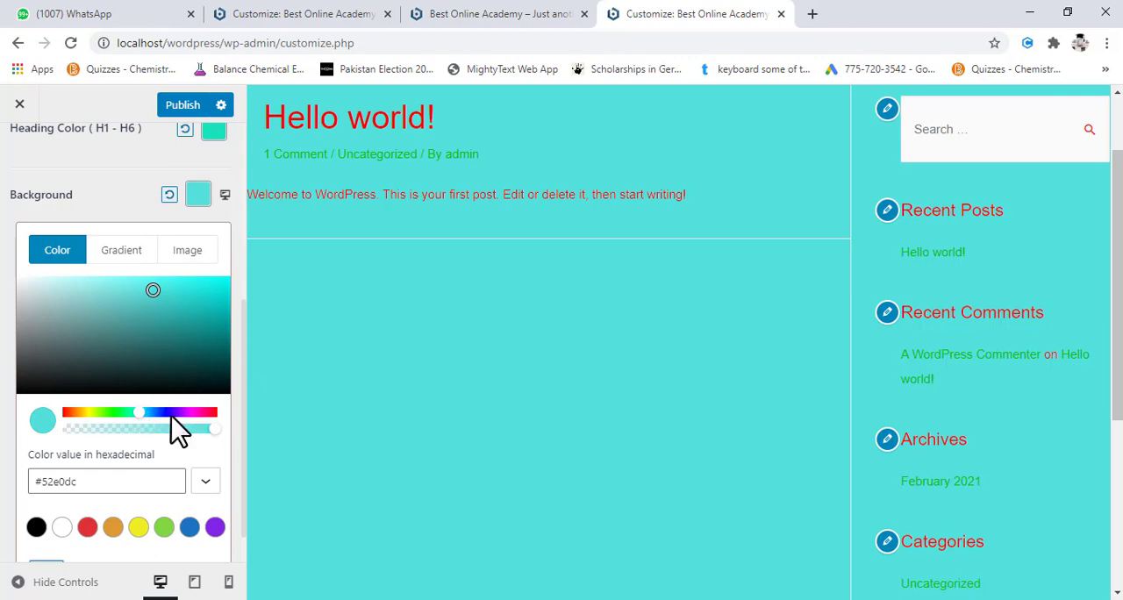
{"action": "left_click_drag", "start_coordinate": [214, 428], "coordinate": [149, 437]}
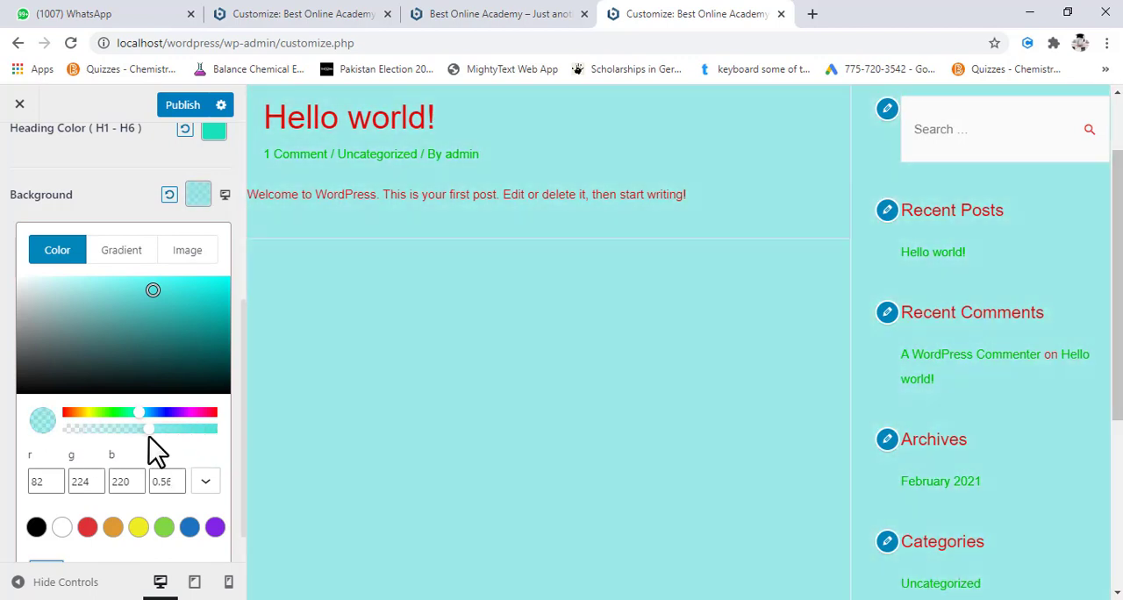
{"action": "scroll", "coordinate": [116, 440], "scroll_direction": "down", "scroll_amount": 1}
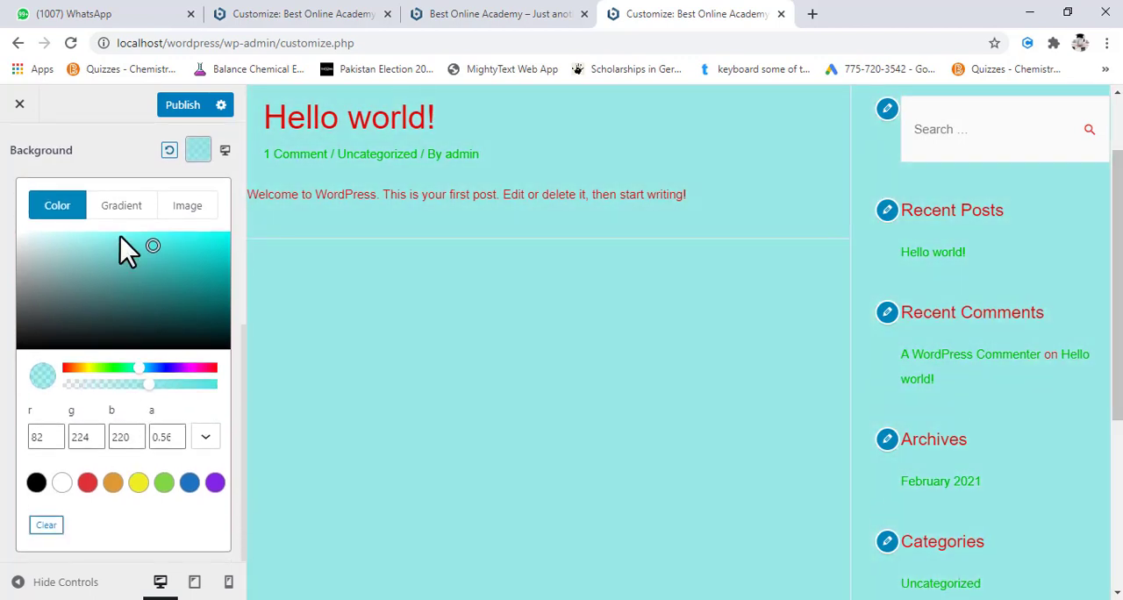
- Try a linear background gradient again, moving the purple stop inward and setting the angle to 0
{"action": "left_click", "coordinate": [124, 208]}
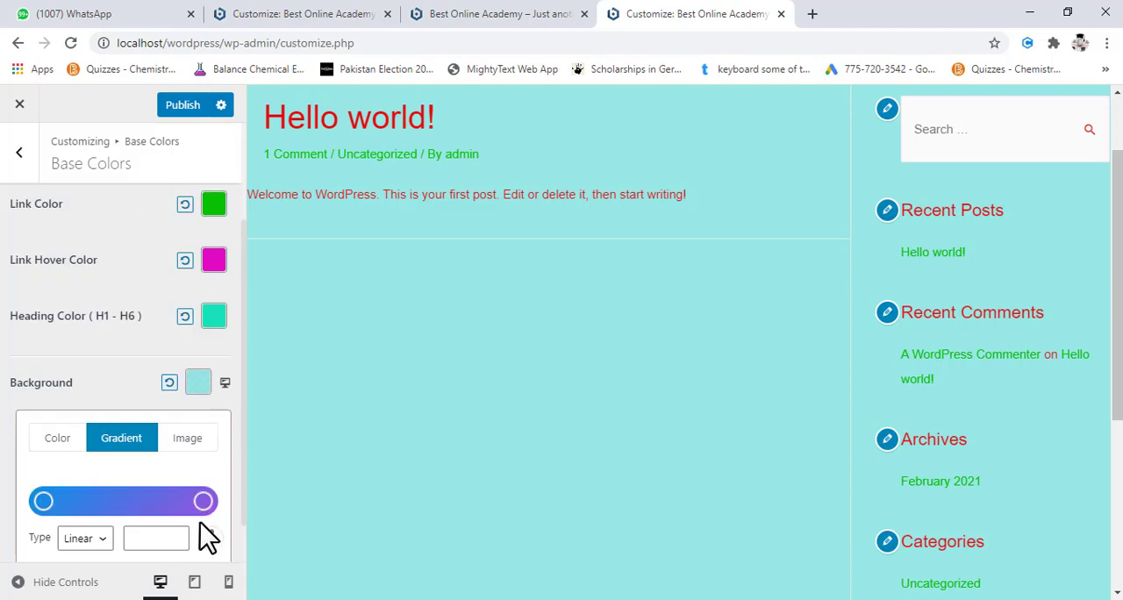
{"action": "left_click_drag", "start_coordinate": [201, 502], "coordinate": [138, 502]}
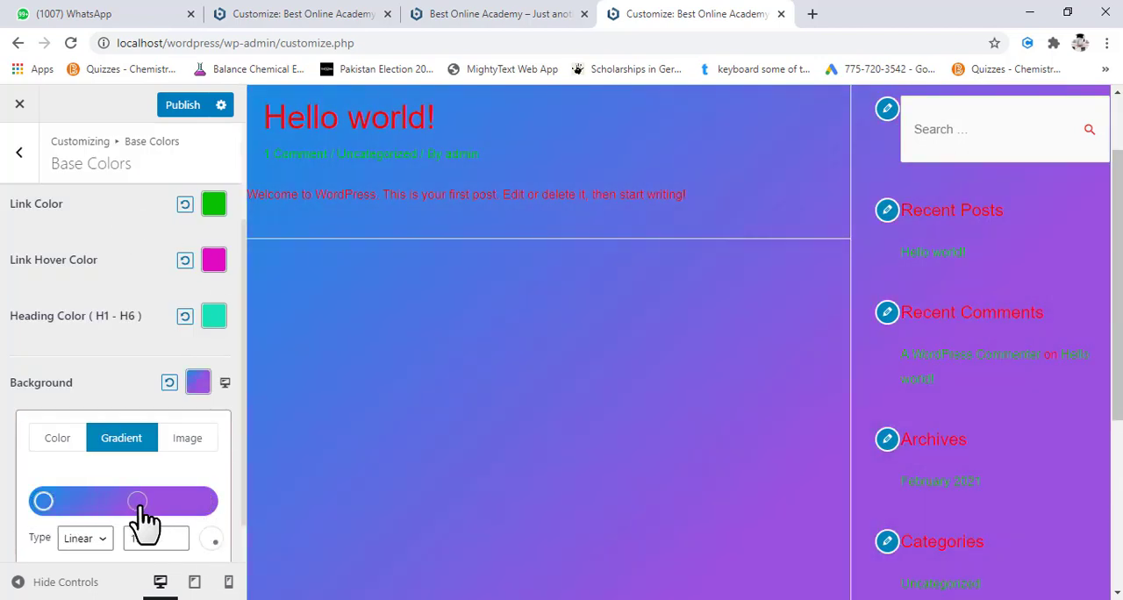
{"action": "scroll", "coordinate": [181, 540], "scroll_direction": "down", "scroll_amount": 1}
{"action": "left_click_drag", "start_coordinate": [212, 485], "coordinate": [211, 430]}
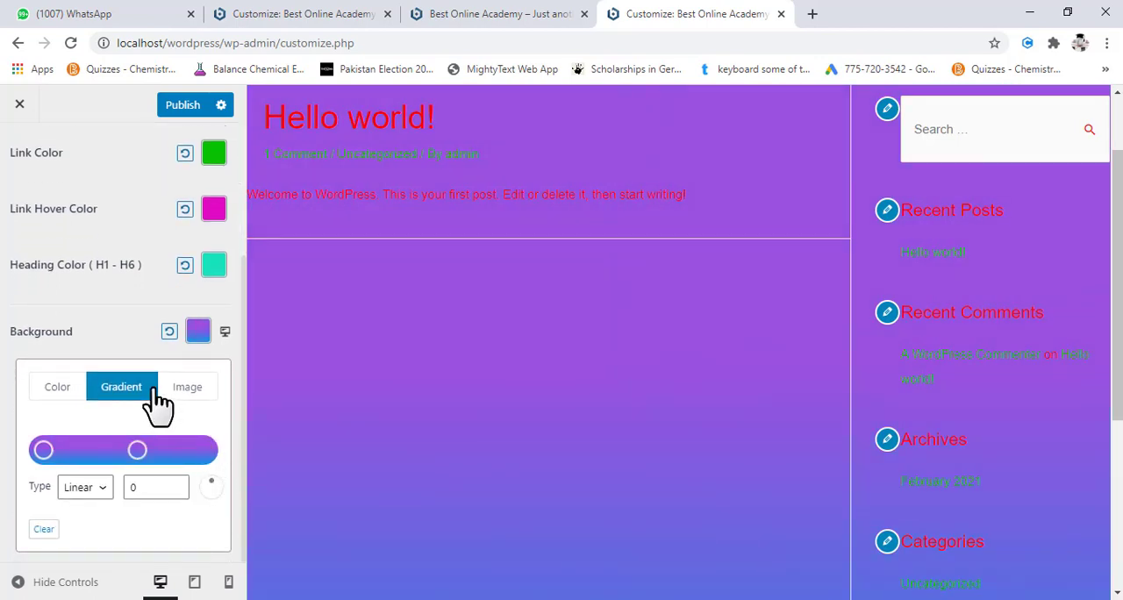
- Upload the "cloud image" file from the latest icons folder and set it as the site's background image
{"action": "left_click", "coordinate": [187, 389]}
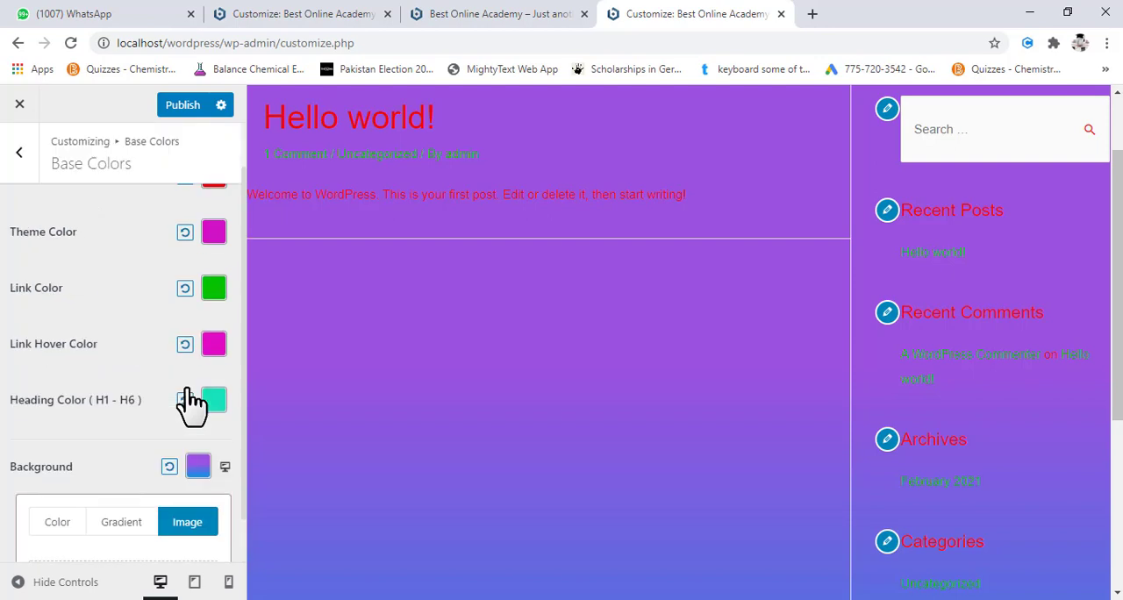
{"action": "scroll", "coordinate": [144, 398], "scroll_direction": "down", "scroll_amount": 1}
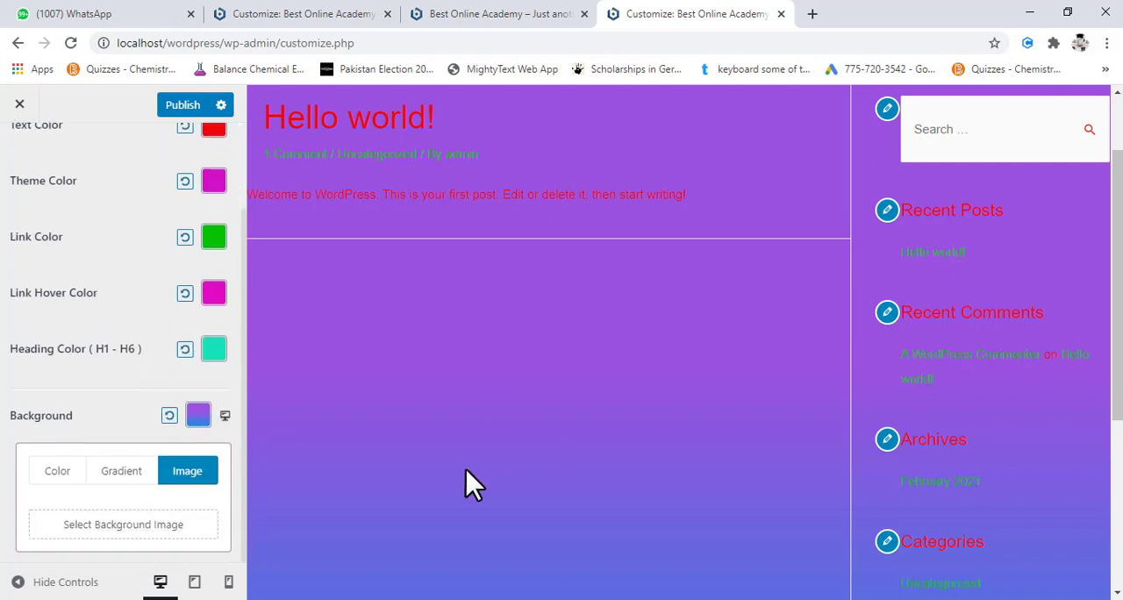
{"action": "left_click", "coordinate": [140, 530]}
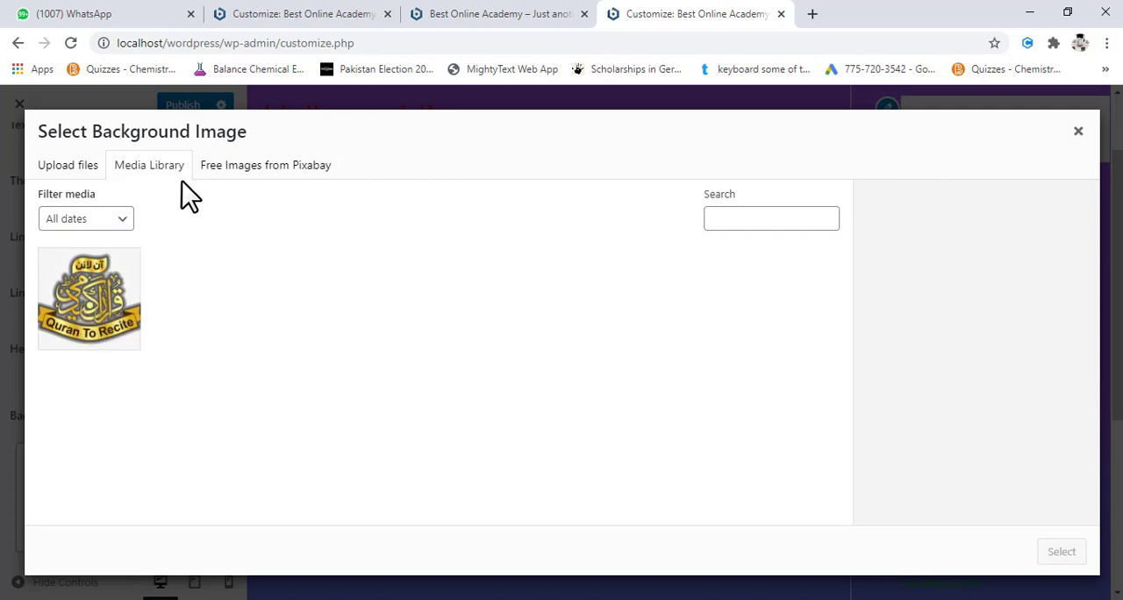
{"action": "left_click", "coordinate": [82, 167]}
{"action": "left_click", "coordinate": [564, 386]}
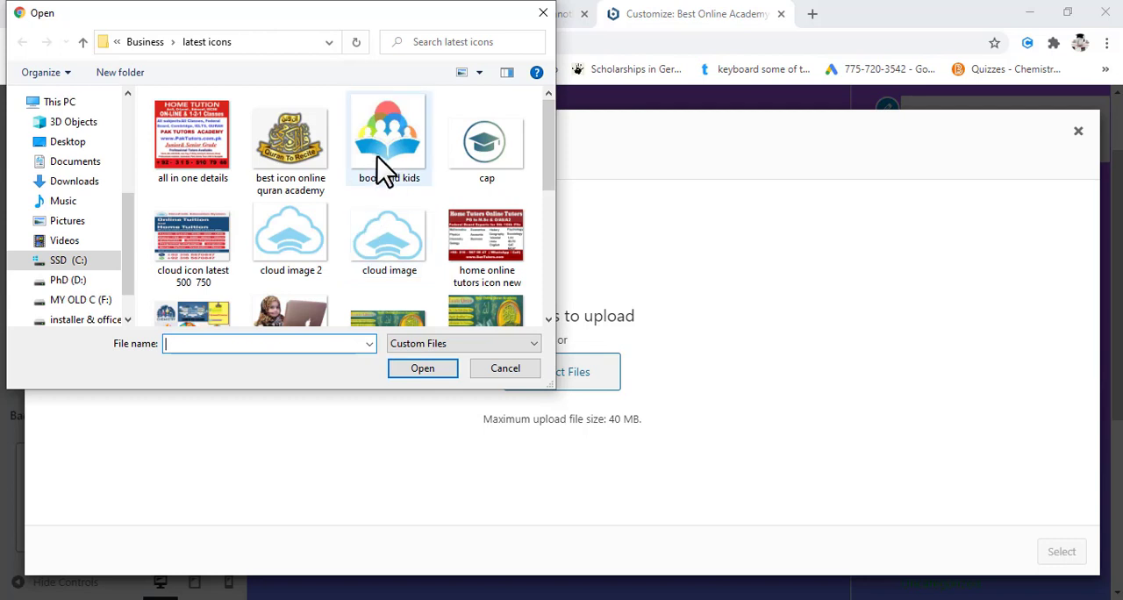
{"action": "double_click", "coordinate": [388, 250]}
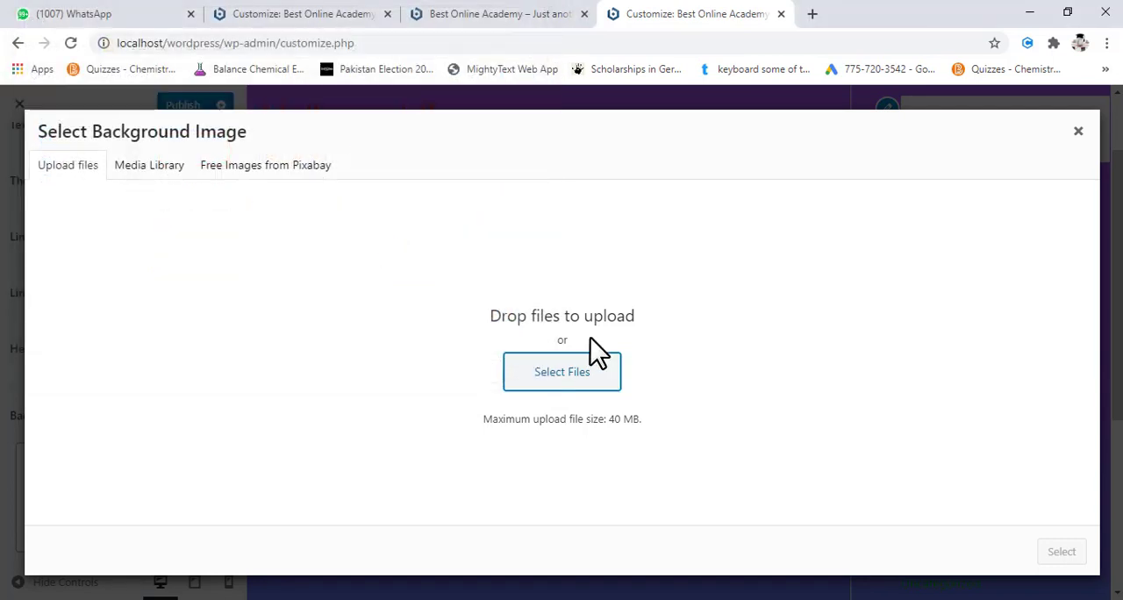
{"action": "scroll", "coordinate": [1000, 436], "scroll_direction": "down", "scroll_amount": 2}
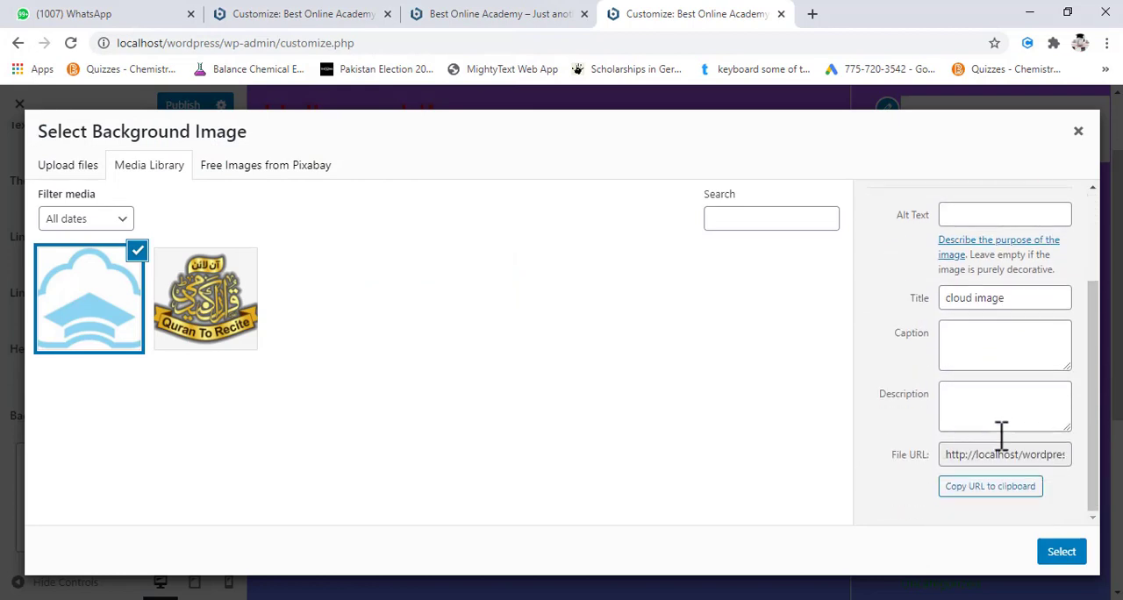
{"action": "left_click", "coordinate": [1062, 552]}
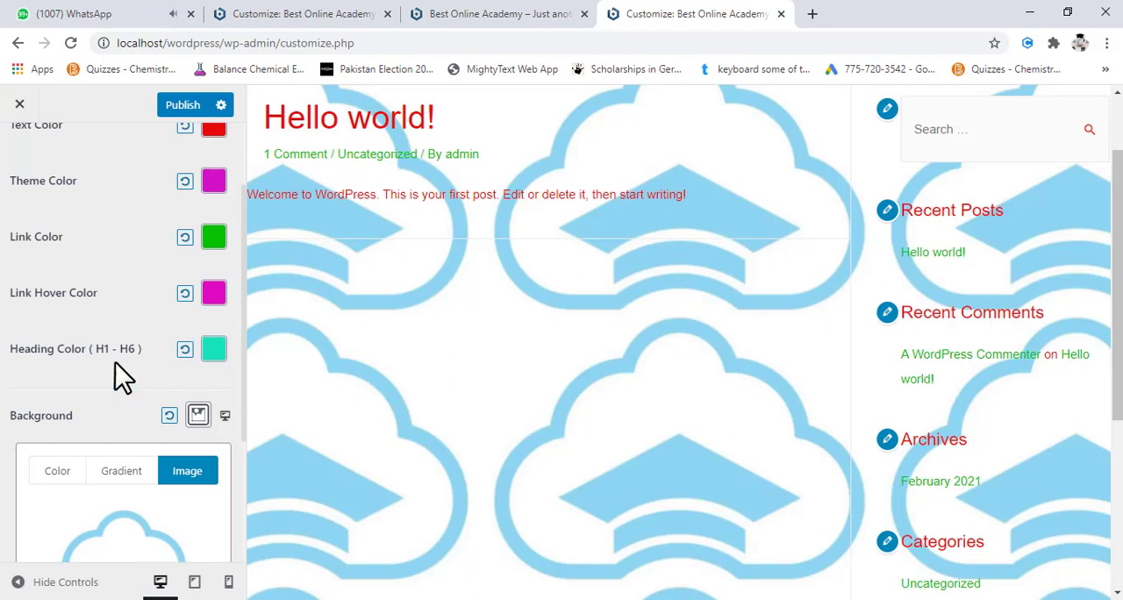
- Preview the background image at tablet size and return to the desktop preview
{"action": "scroll", "coordinate": [114, 363], "scroll_direction": "down", "scroll_amount": 2}
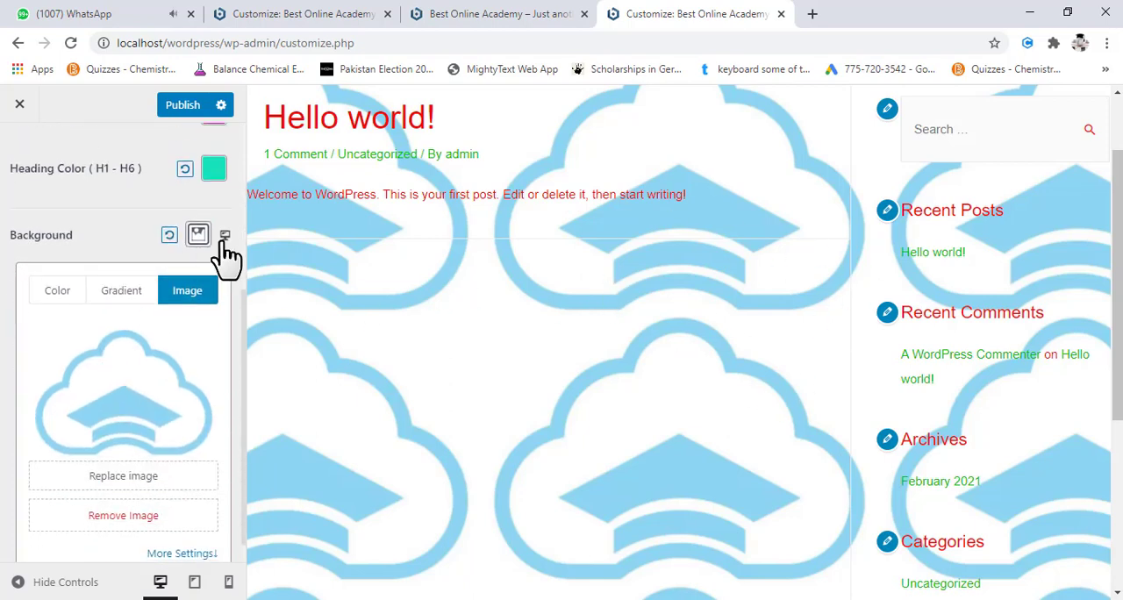
{"action": "left_click", "coordinate": [224, 238]}
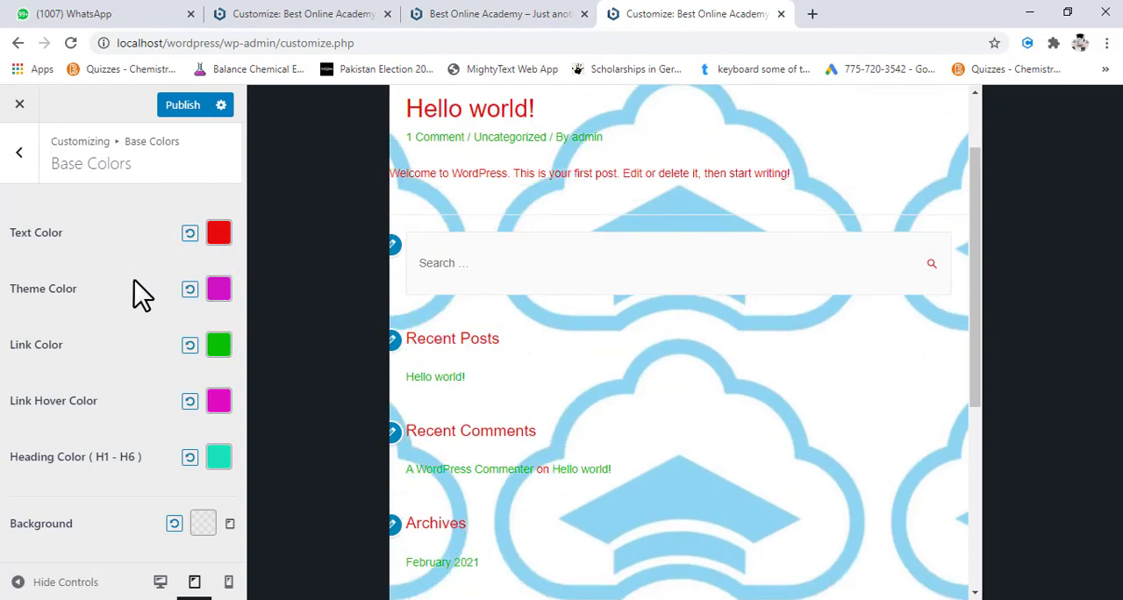
{"action": "left_click", "coordinate": [161, 582]}
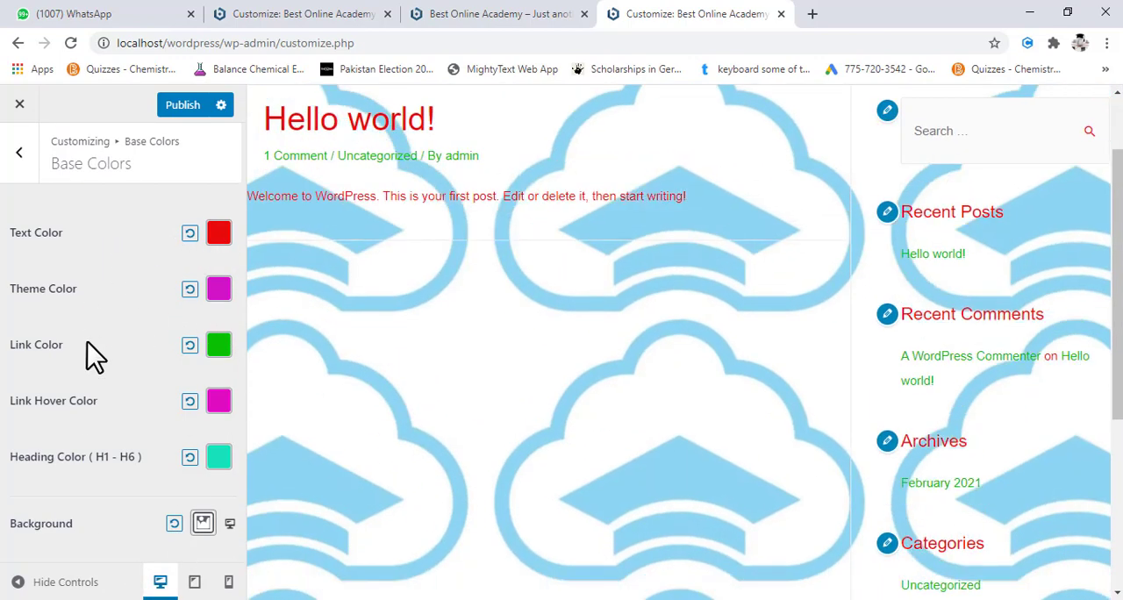
- Leave the color settings and open the global Buttons settings
{"action": "left_click", "coordinate": [20, 153]}
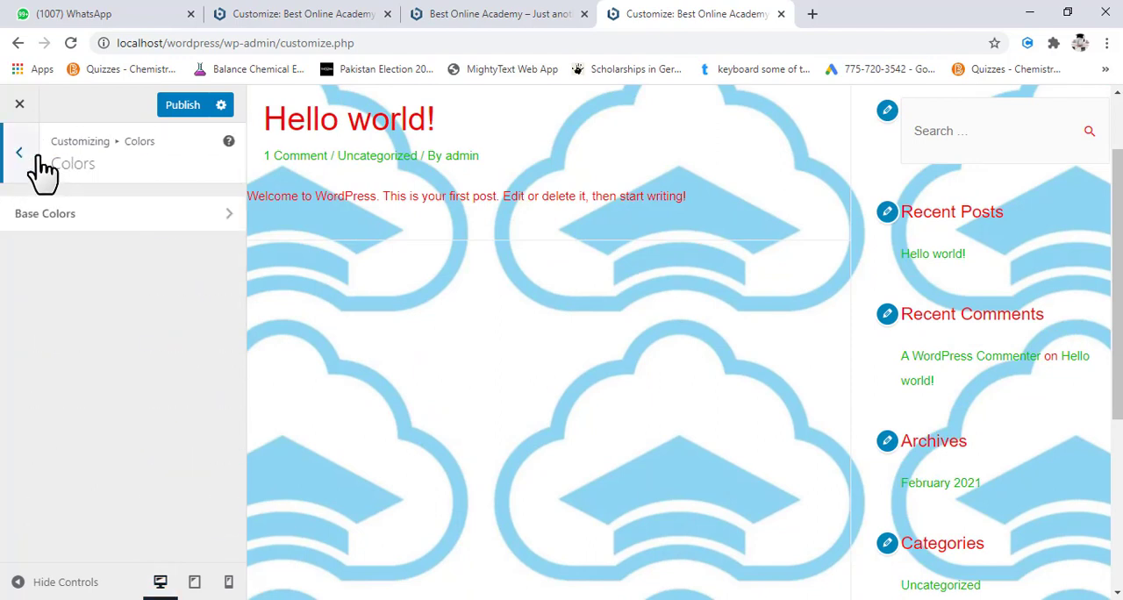
{"action": "left_click", "coordinate": [19, 153]}
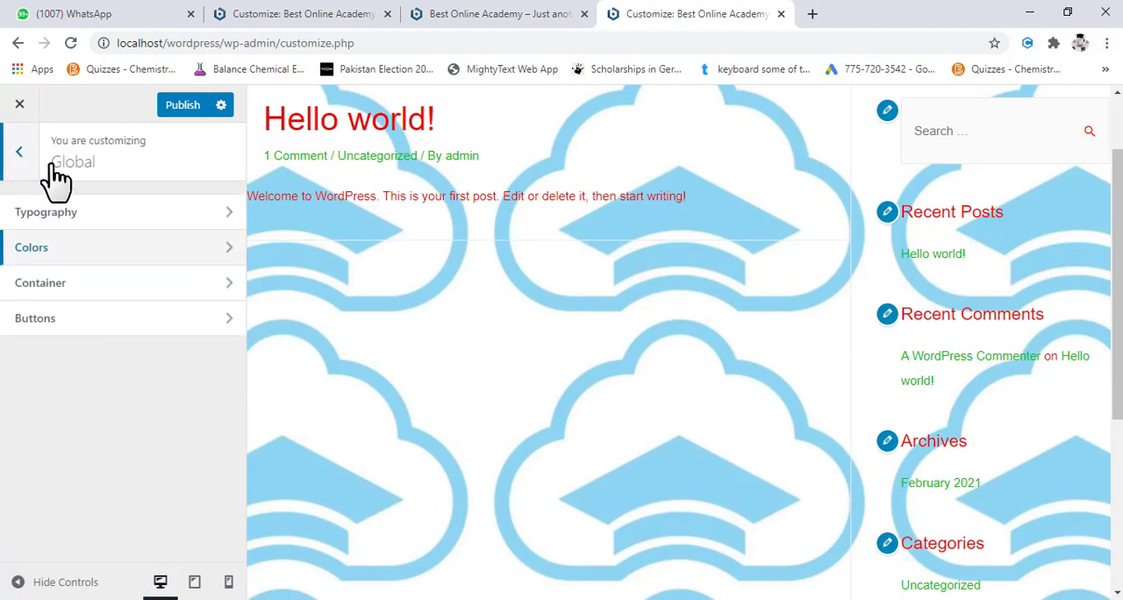
{"action": "left_click", "coordinate": [179, 321]}
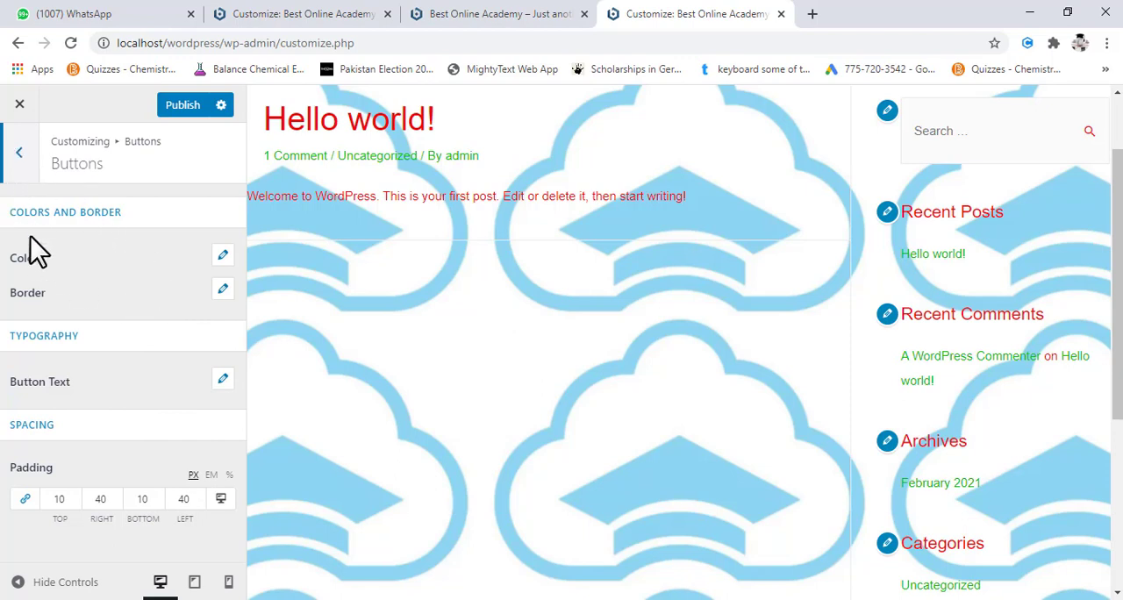
- Leave the Customizer discarding the unsaved changes, reopen it and open the global Buttons settings
{"action": "left_click", "coordinate": [20, 104]}
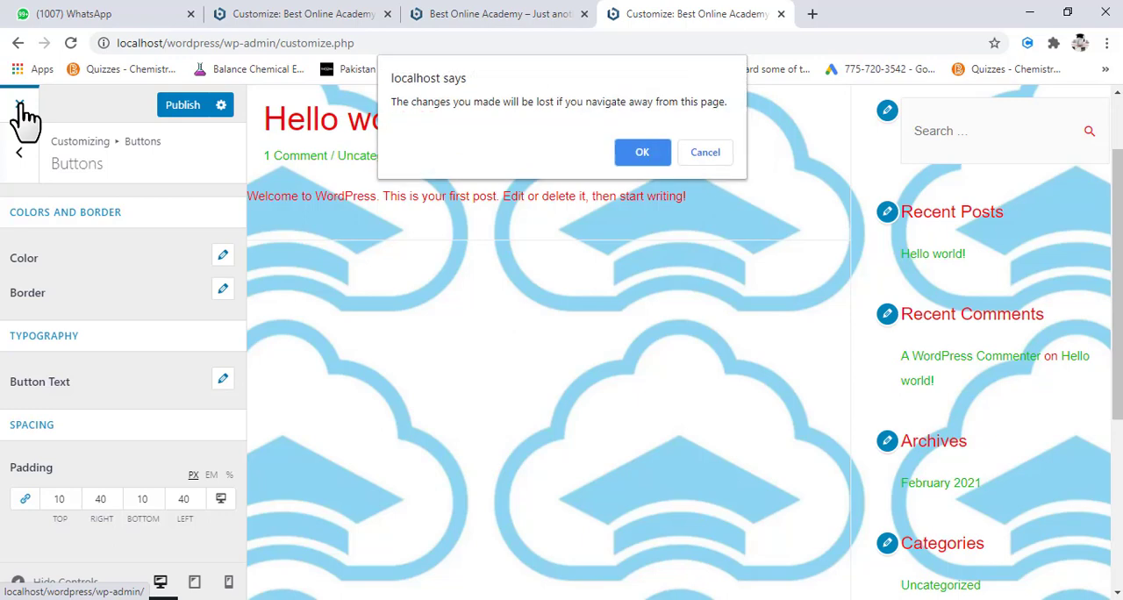
{"action": "left_click", "coordinate": [632, 158]}
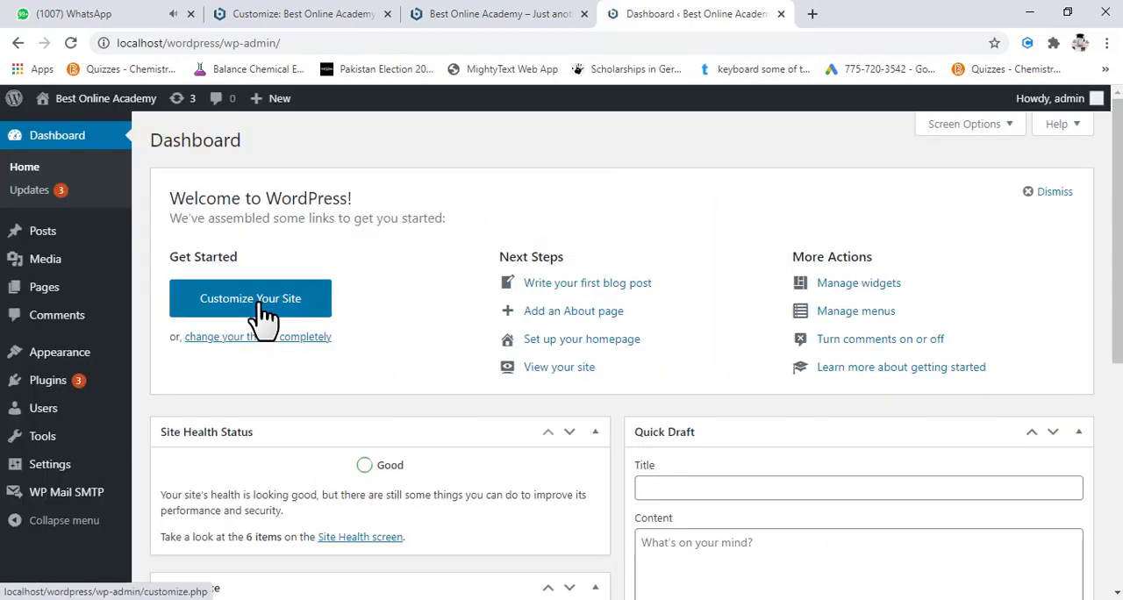
{"action": "left_click", "coordinate": [262, 307]}
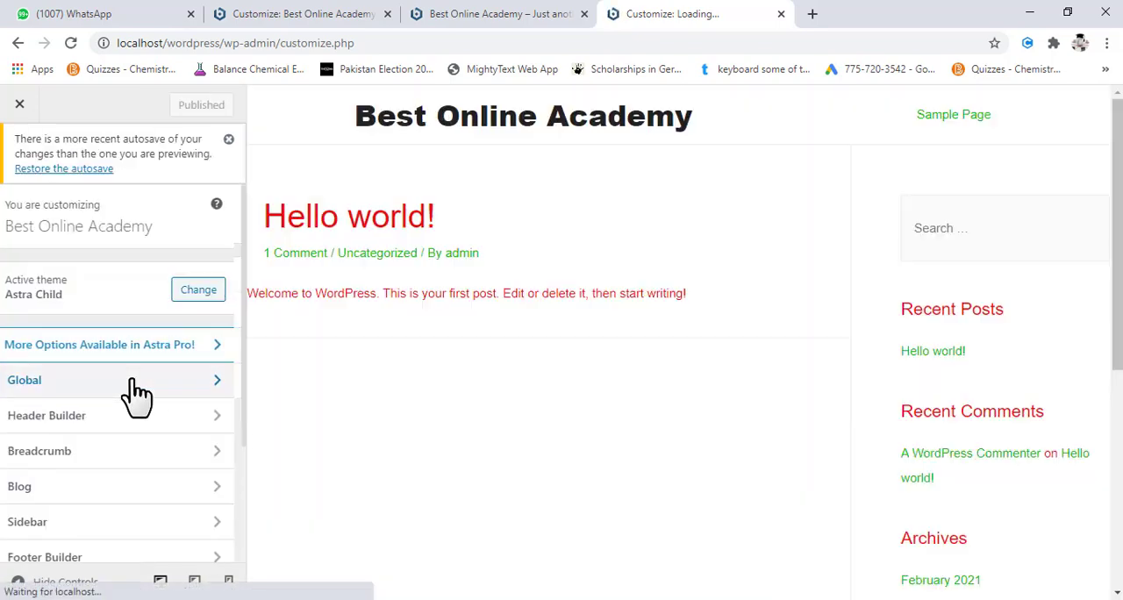
{"action": "left_click", "coordinate": [131, 383]}
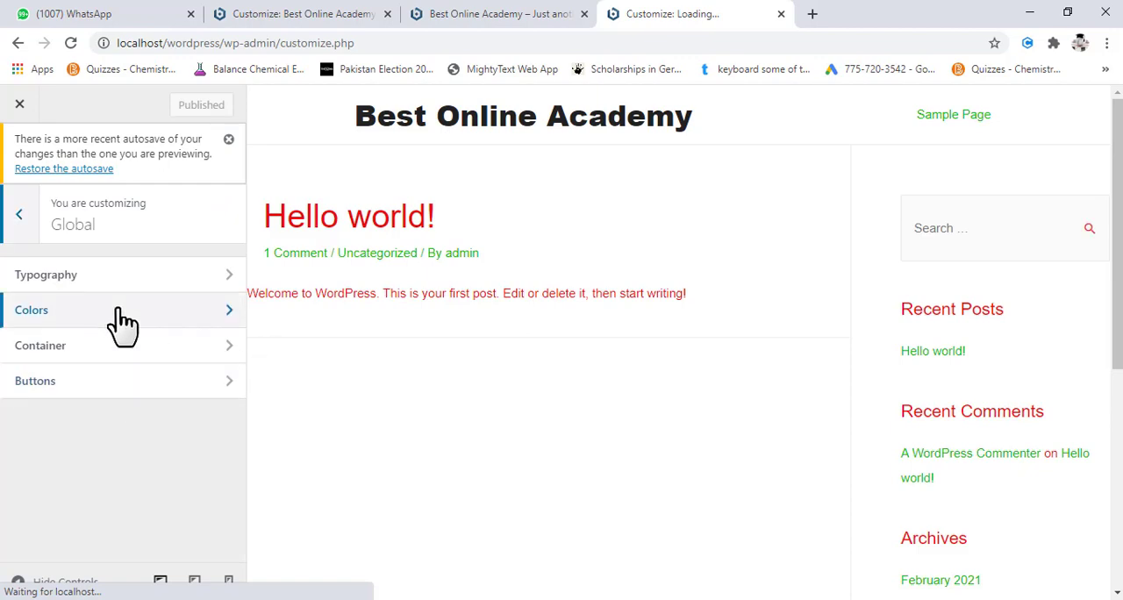
{"action": "left_click", "coordinate": [132, 383]}
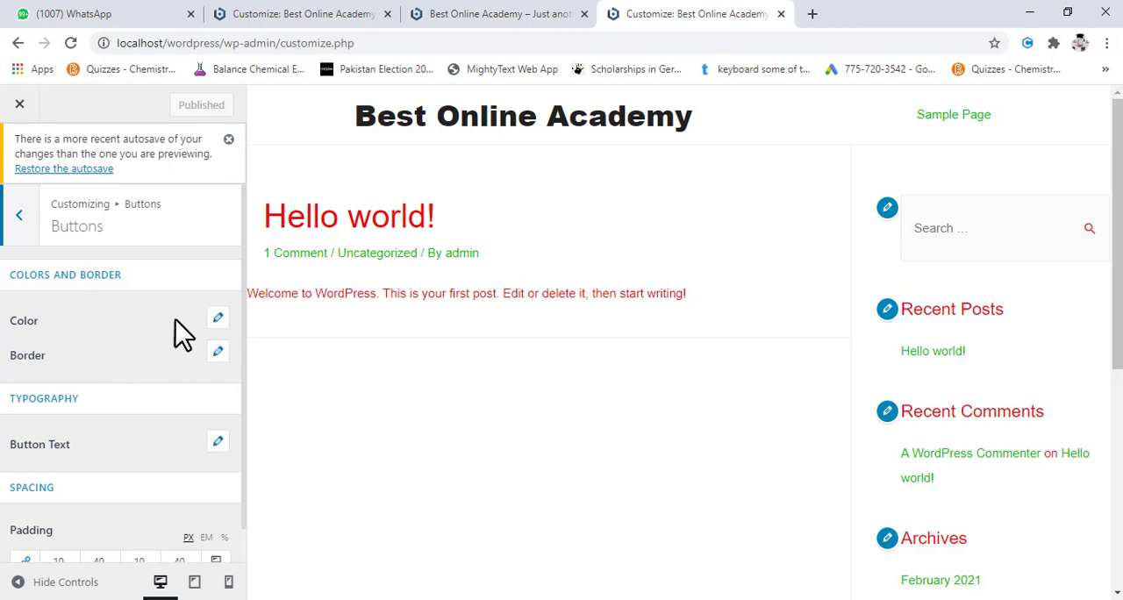
- Set the button border color to red and publish the change
{"action": "left_click", "coordinate": [218, 354]}
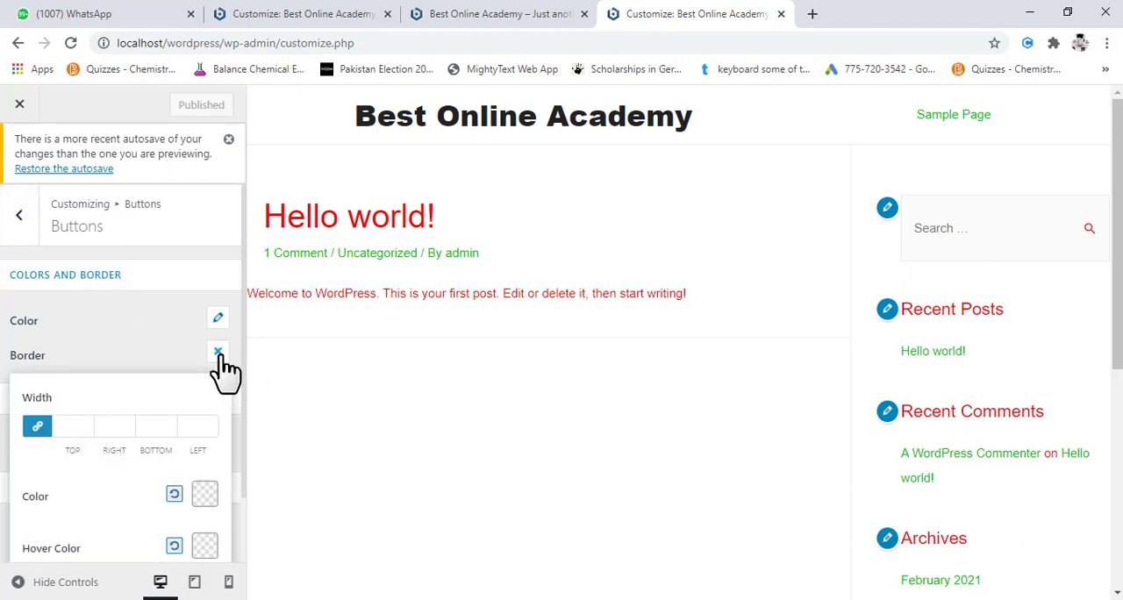
{"action": "scroll", "coordinate": [91, 397], "scroll_direction": "down", "scroll_amount": 1}
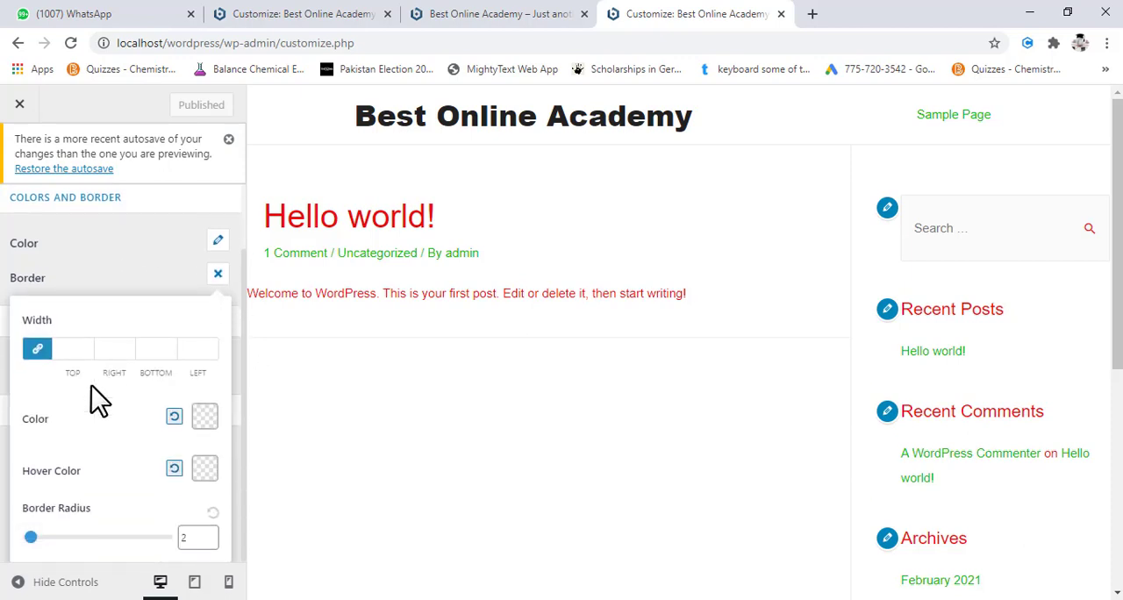
{"action": "left_click", "coordinate": [205, 419]}
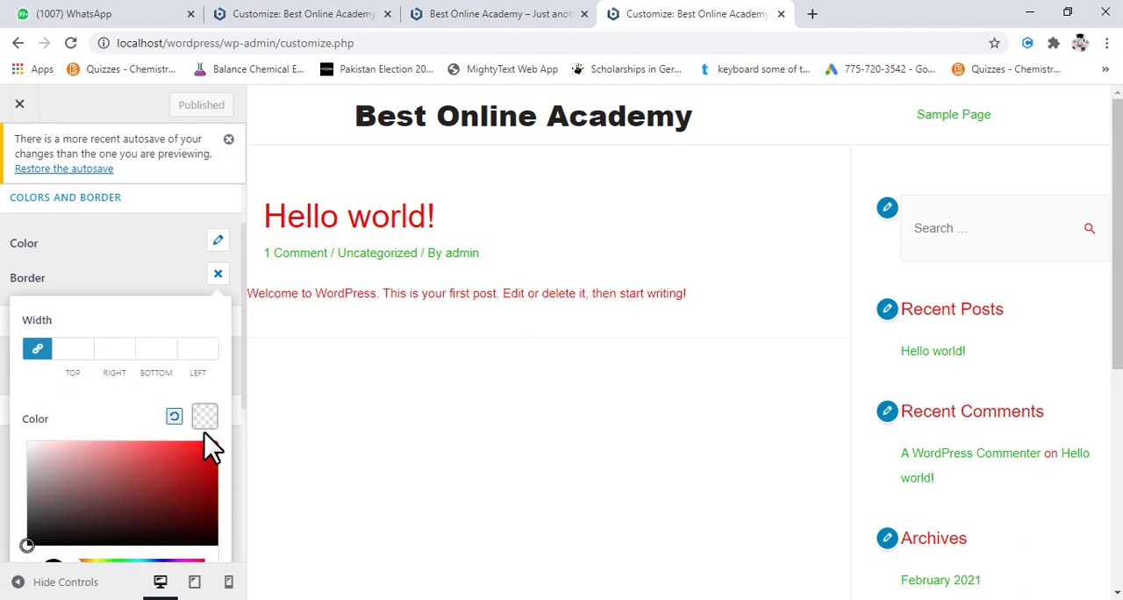
{"action": "left_click", "coordinate": [203, 451]}
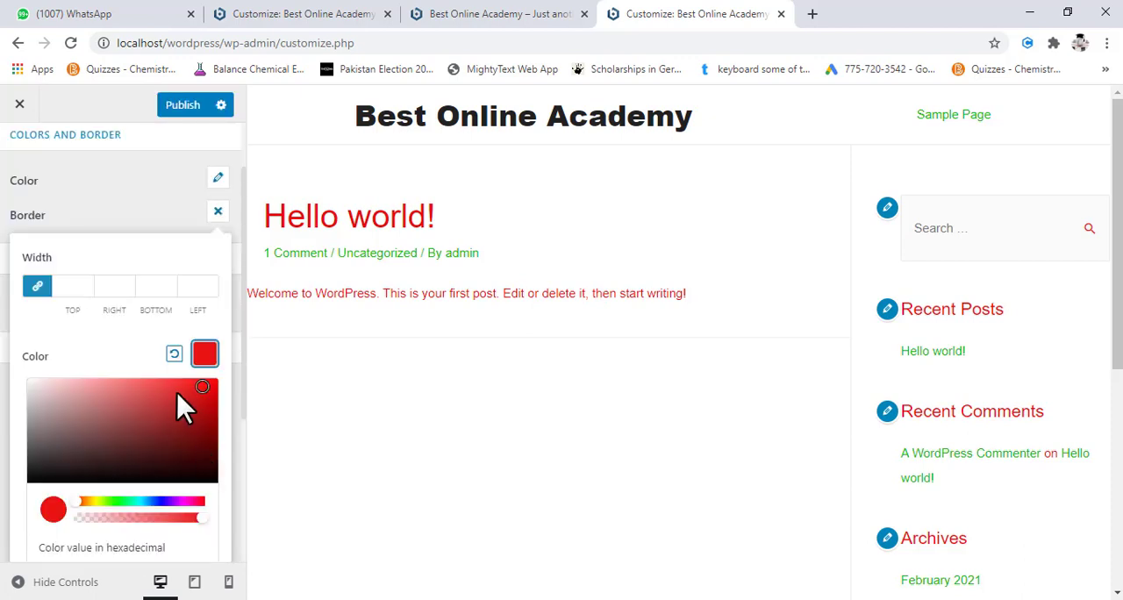
{"action": "left_click", "coordinate": [183, 110]}
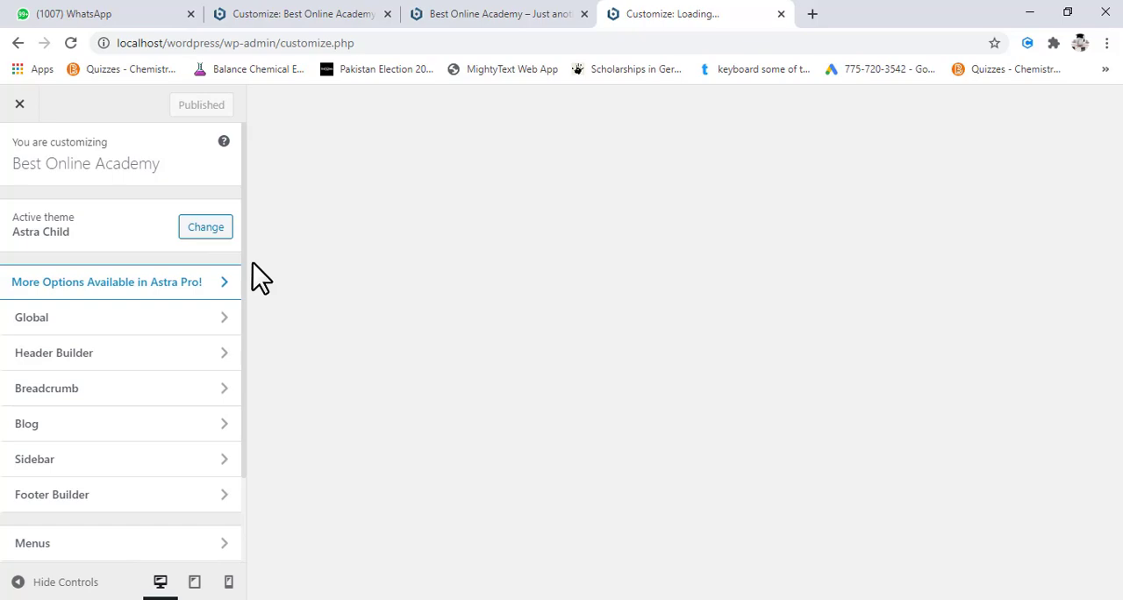
- Look over the site preview down to the footer and reopen the global Buttons settings
{"action": "scroll", "coordinate": [454, 350], "scroll_direction": "down", "scroll_amount": 5}
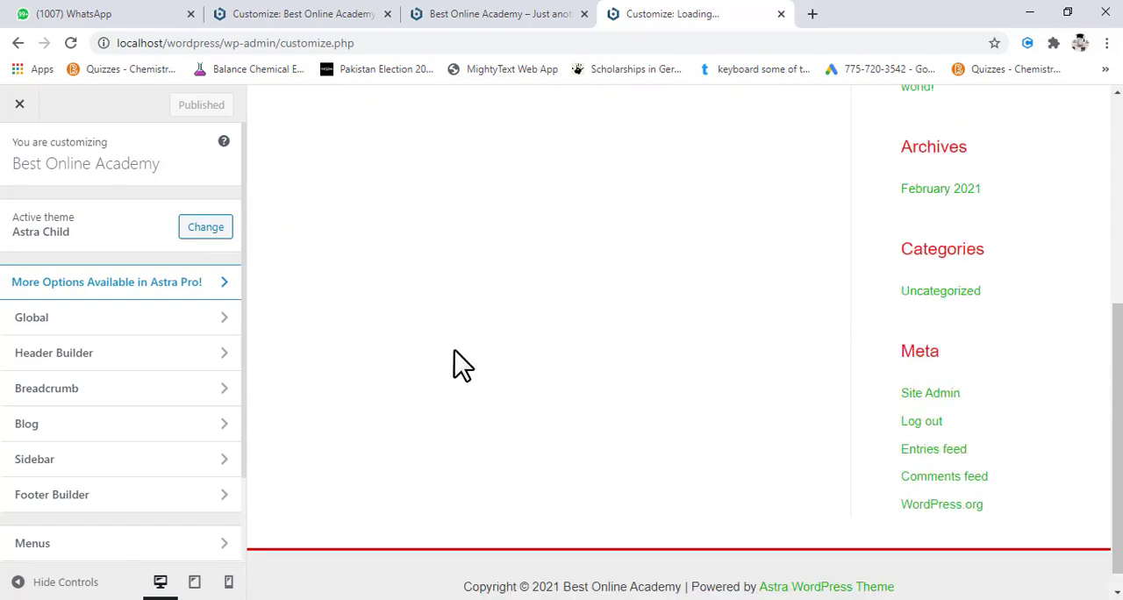
{"action": "scroll", "coordinate": [454, 350], "scroll_direction": "up", "scroll_amount": 4}
{"action": "scroll", "coordinate": [524, 431], "scroll_direction": "down", "scroll_amount": 2}
{"action": "scroll", "coordinate": [524, 431], "scroll_direction": "up", "scroll_amount": 3}
{"action": "scroll", "coordinate": [525, 432], "scroll_direction": "down", "scroll_amount": 5}
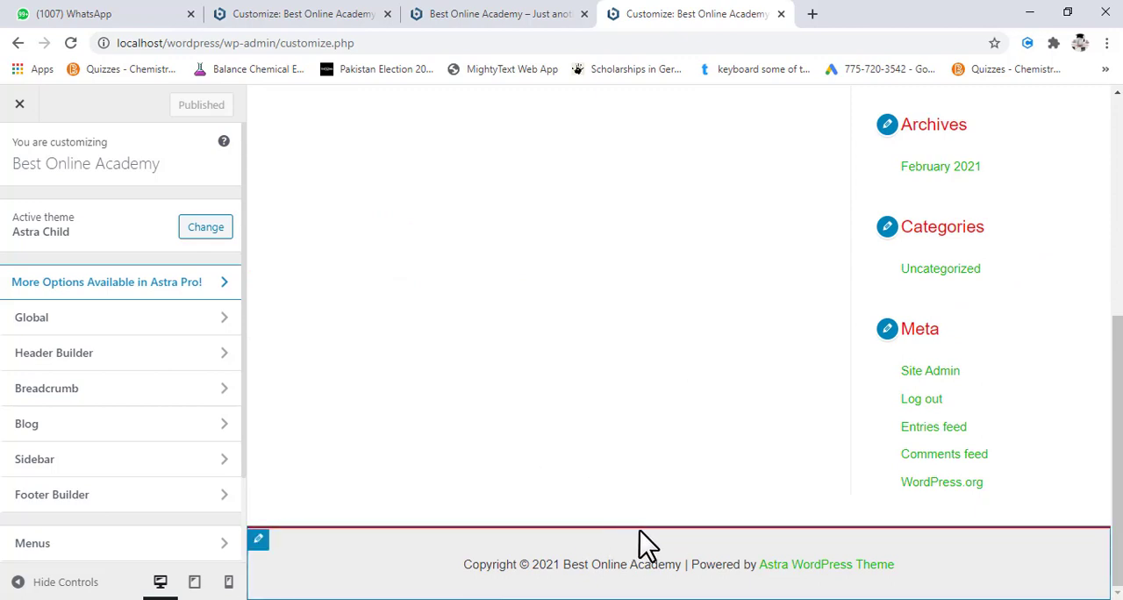
{"action": "scroll", "coordinate": [518, 419], "scroll_direction": "up", "scroll_amount": 5}
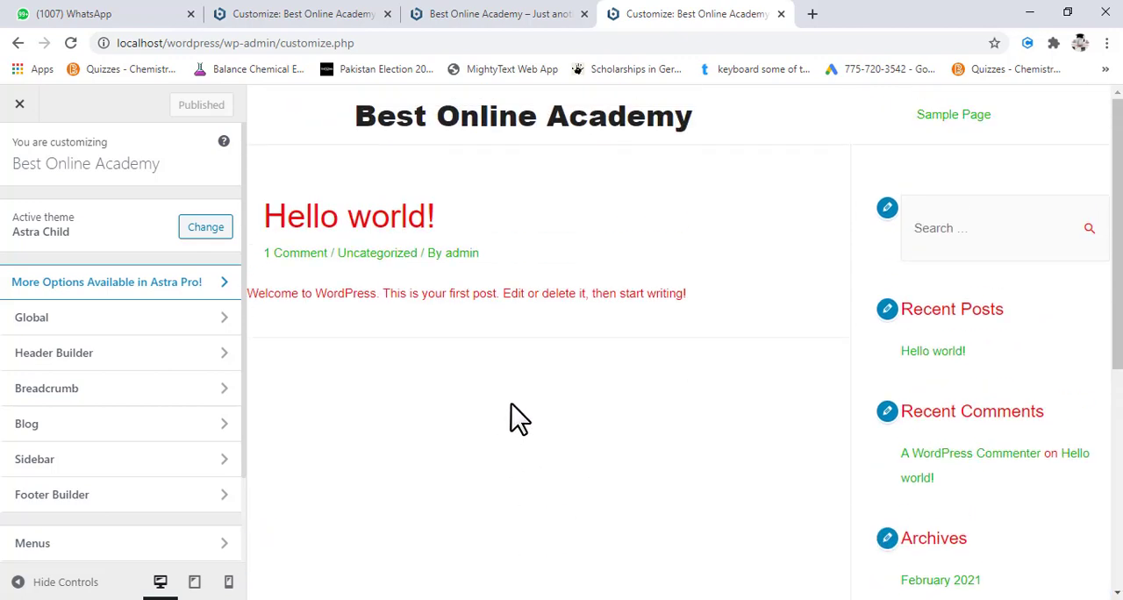
{"action": "left_click", "coordinate": [153, 326]}
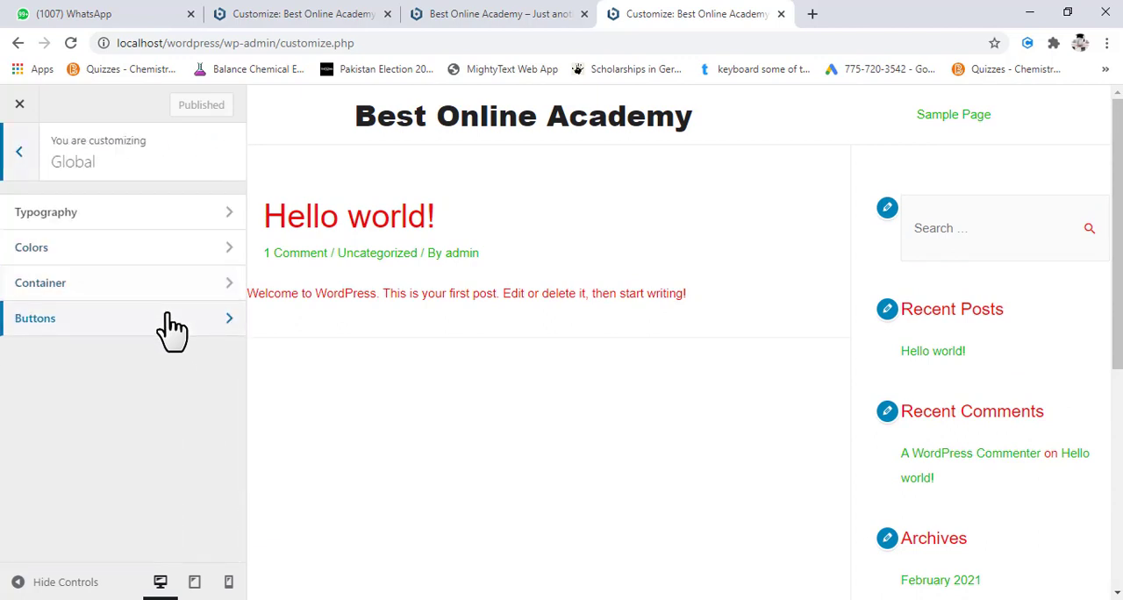
{"action": "left_click", "coordinate": [171, 331]}
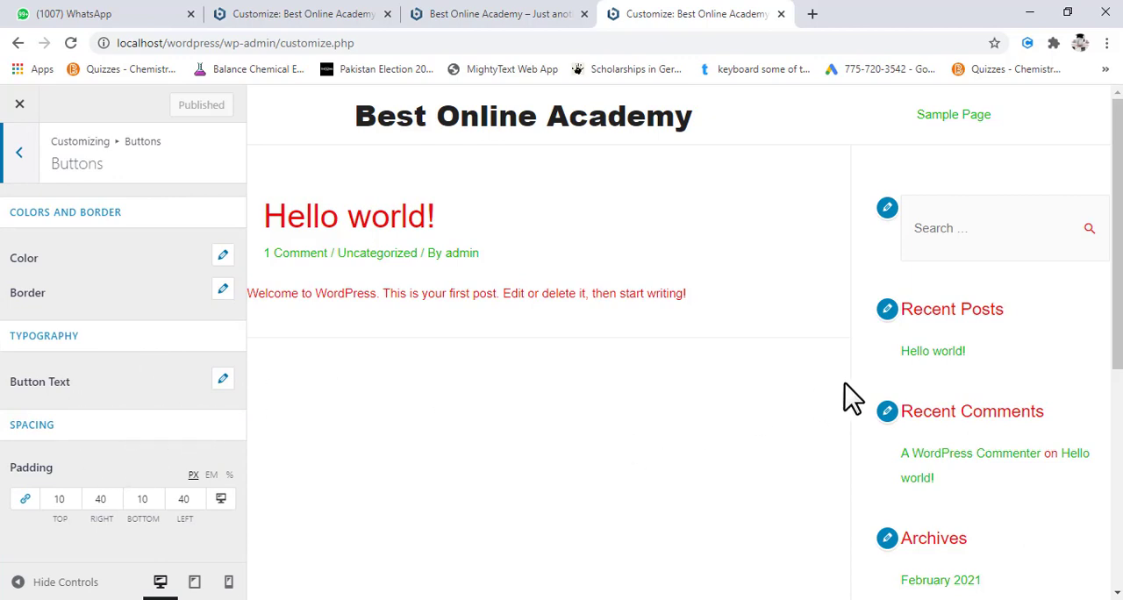
- Give the Recent Comments widget in the main sidebar the title "Reviews" and publish the change
{"action": "left_click", "coordinate": [887, 412]}
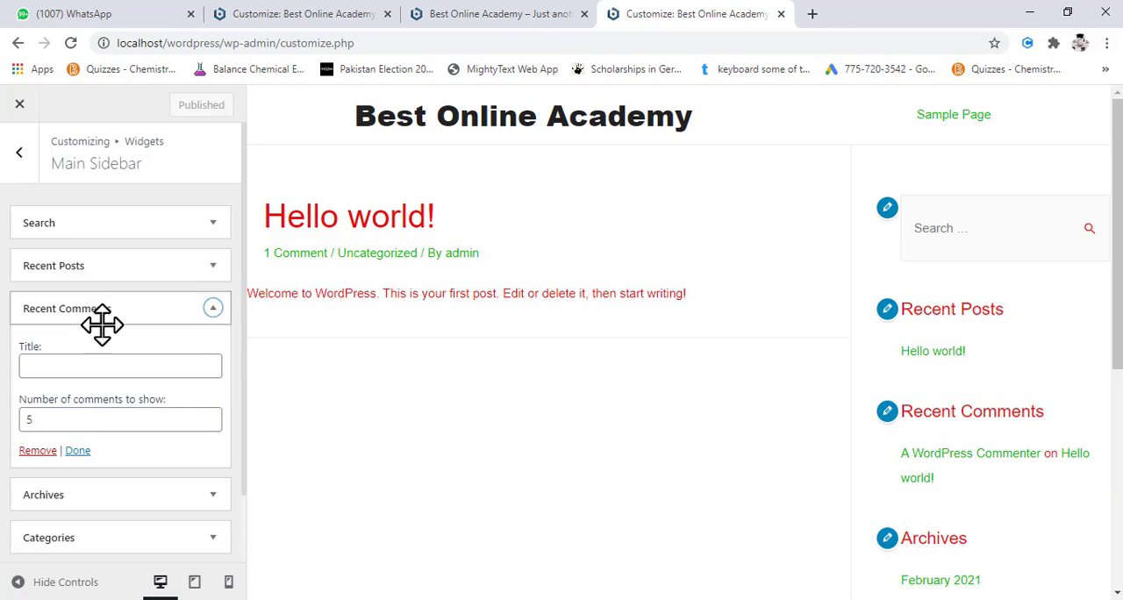
{"action": "left_click", "coordinate": [70, 364]}
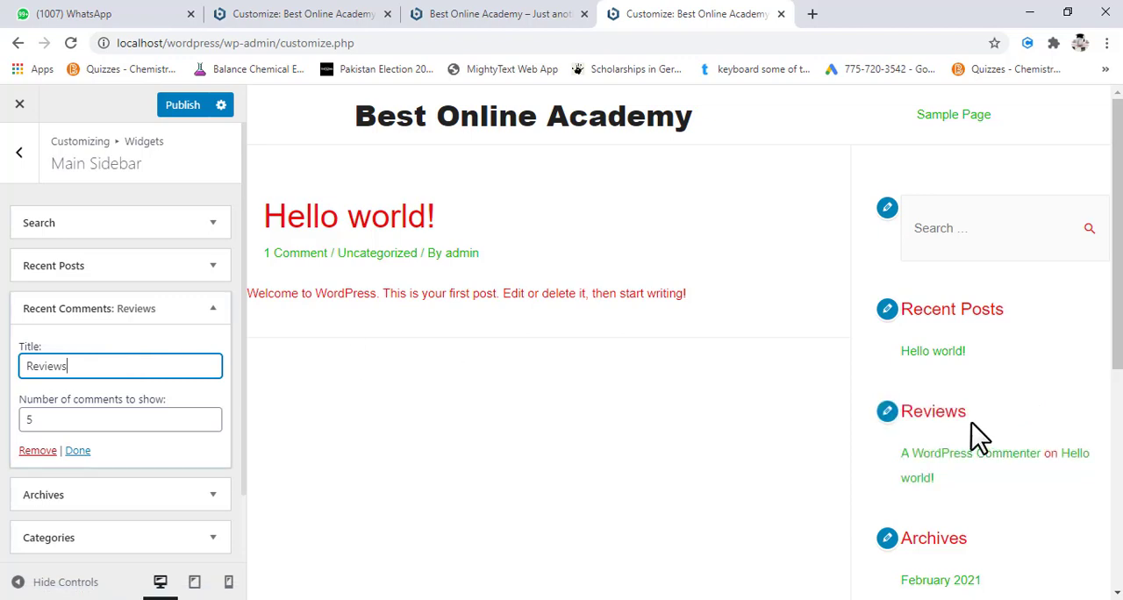
{"action": "scroll", "coordinate": [124, 467], "scroll_direction": "down", "scroll_amount": 1}
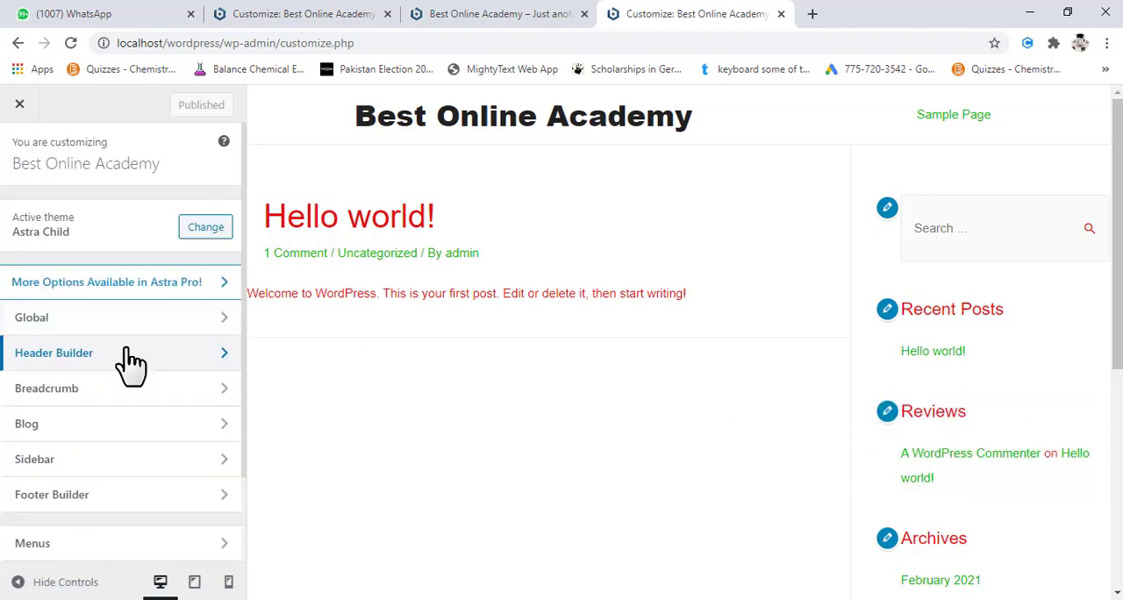
- Reopen the Customizer and open the Logo settings of the Header Builder
{"action": "left_click", "coordinate": [258, 307]}
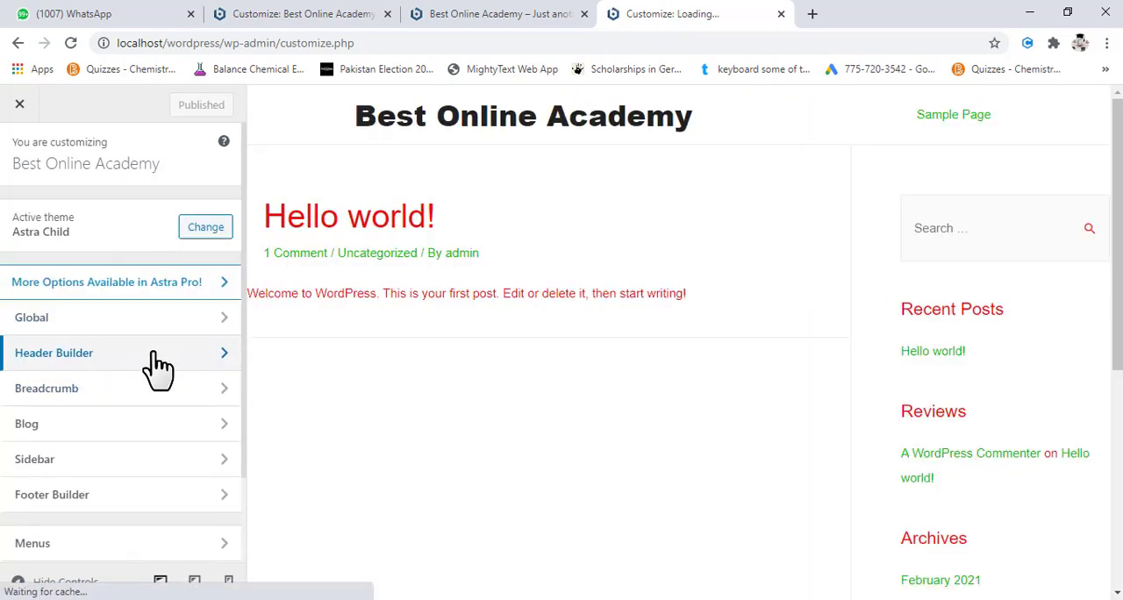
{"action": "left_click", "coordinate": [158, 367]}
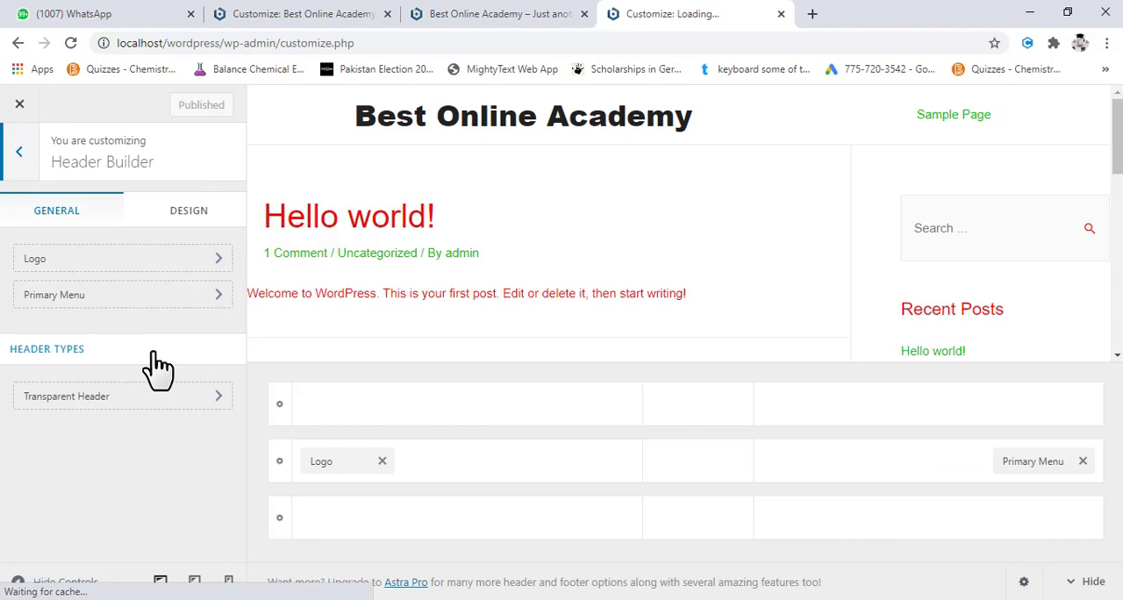
{"action": "left_click", "coordinate": [156, 261]}
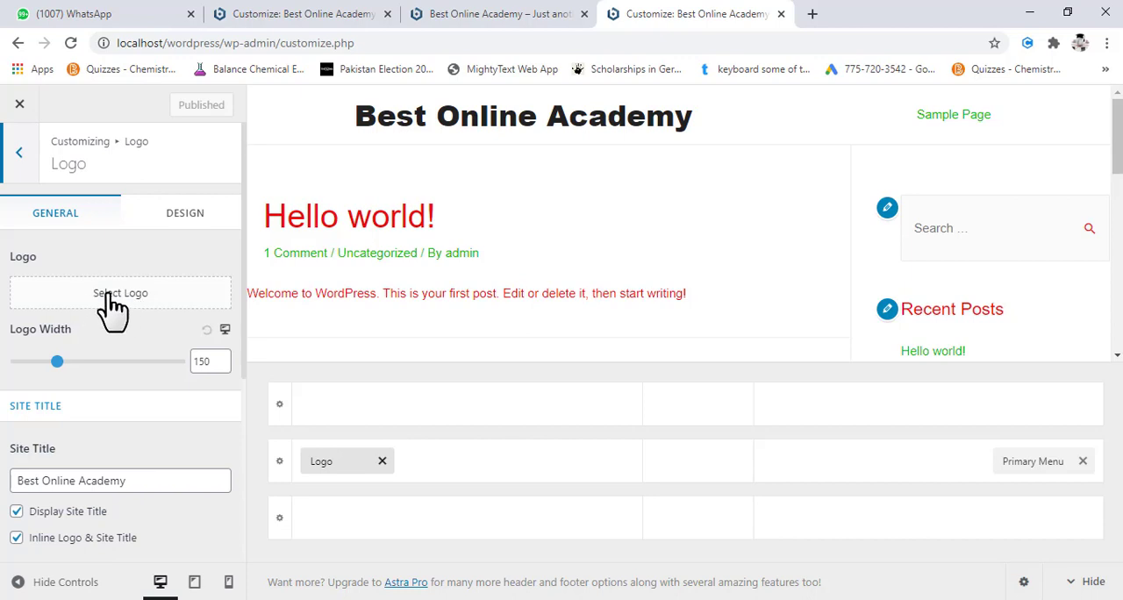
- Choose the blue cloud image from the media library as the logo, extending the crop area to cover the whole image
{"action": "left_click", "coordinate": [126, 296]}
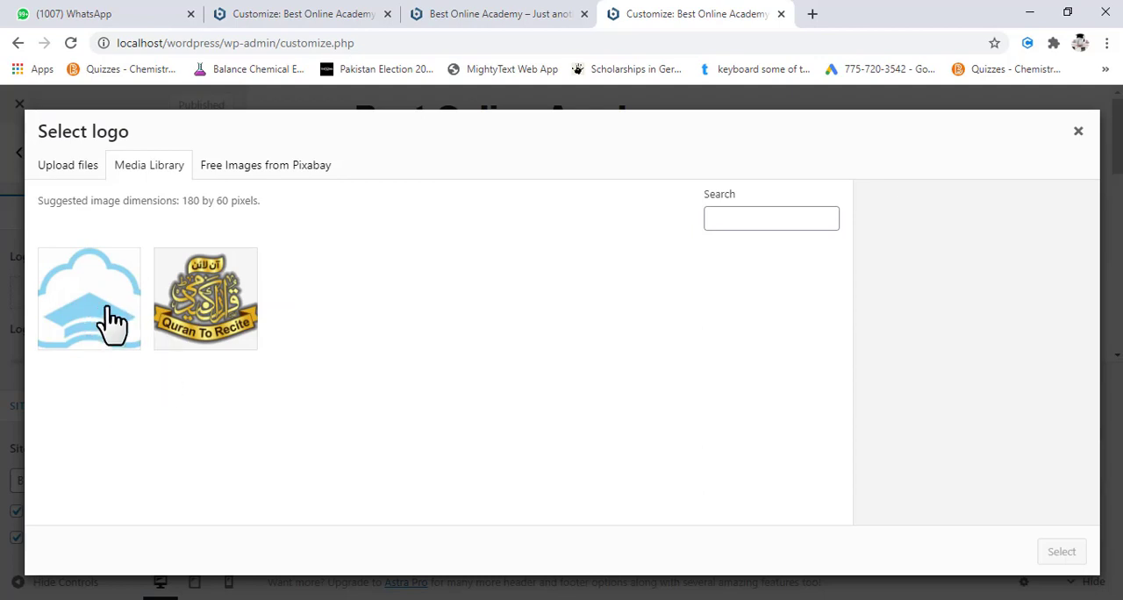
{"action": "left_click", "coordinate": [93, 319]}
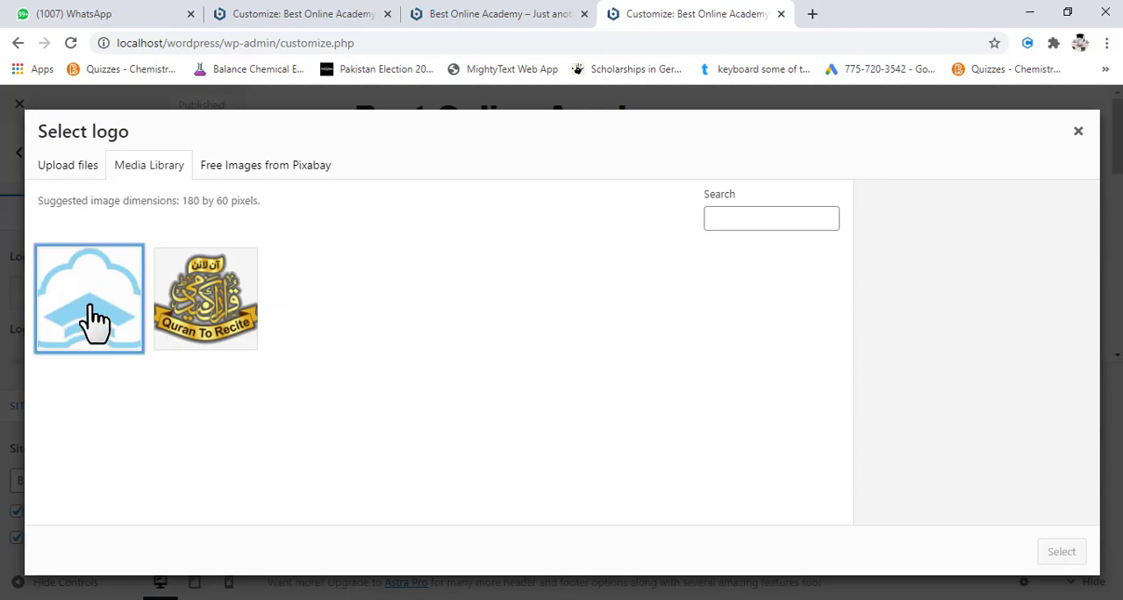
{"action": "left_click", "coordinate": [1051, 552]}
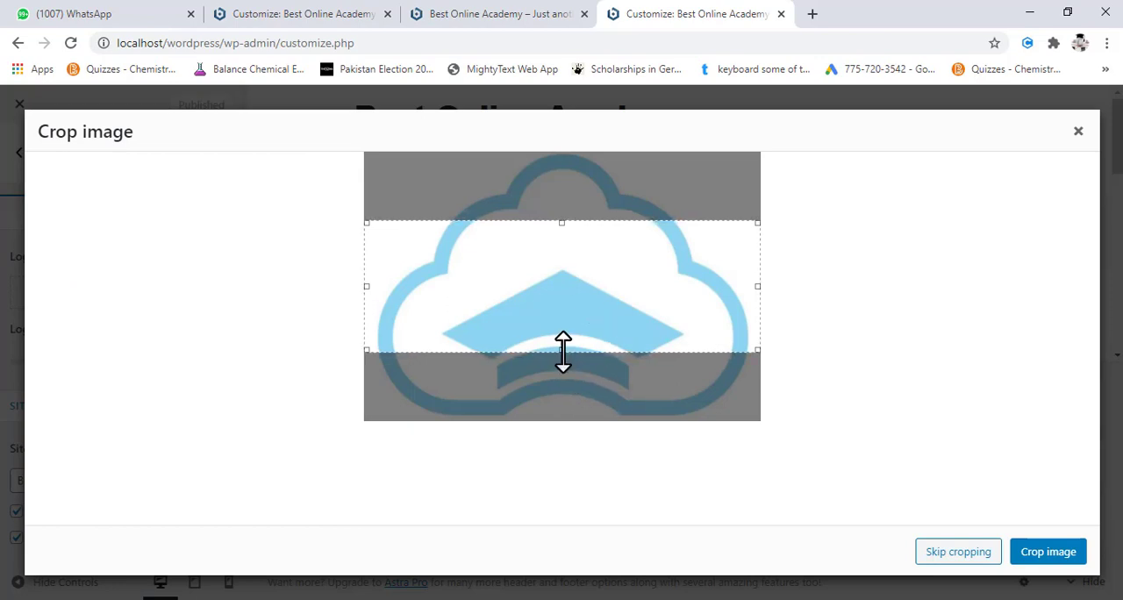
{"action": "left_click_drag", "start_coordinate": [561, 351], "coordinate": [562, 436]}
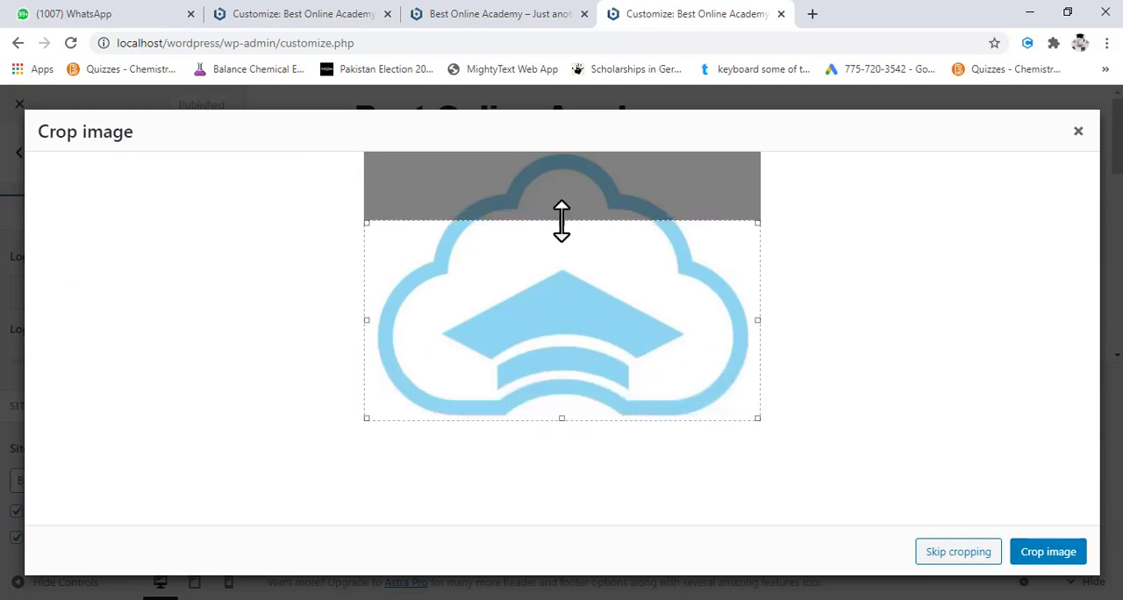
{"action": "left_click_drag", "start_coordinate": [562, 221], "coordinate": [557, 145]}
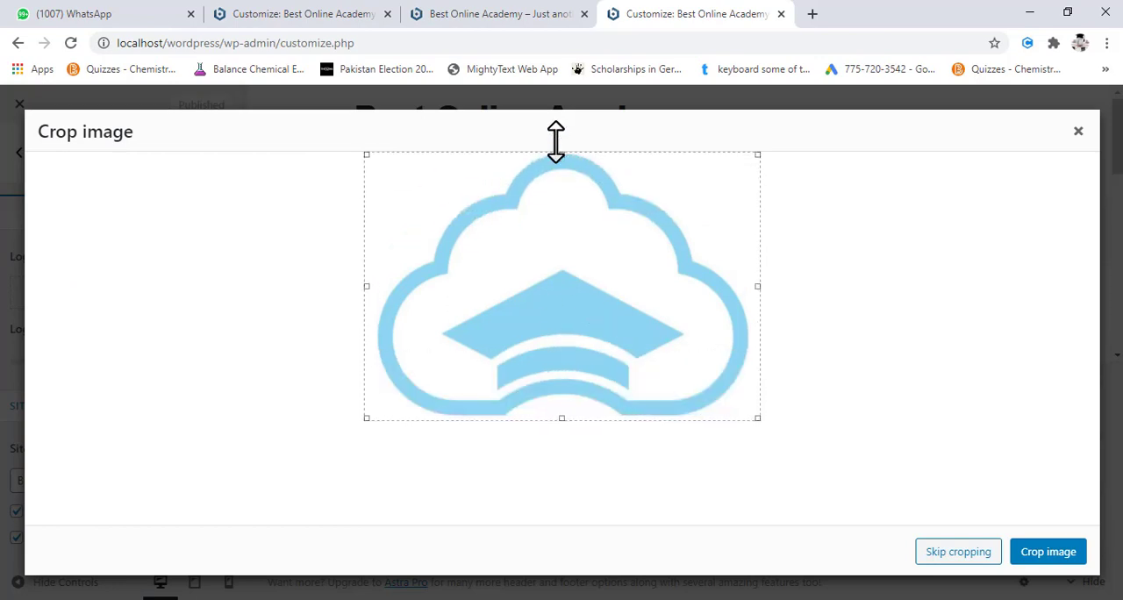
{"action": "left_click", "coordinate": [1045, 553]}
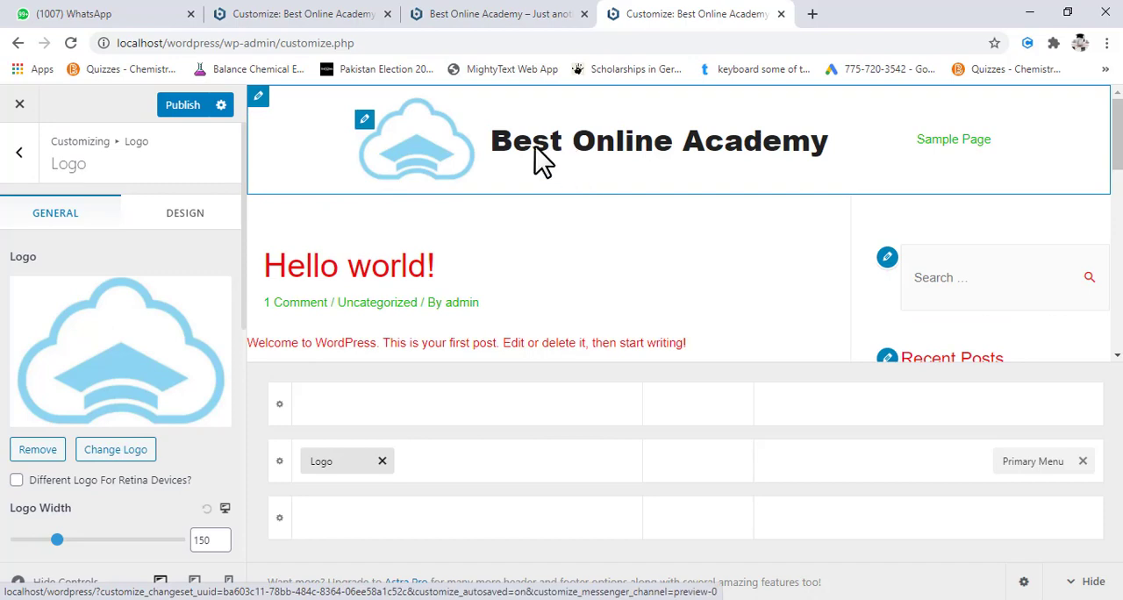
- Open facebook.com and google.com in new browser tabs to examine their tab icons
{"action": "left_click", "coordinate": [813, 14]}
{"action": "type", "text": "facebo"}
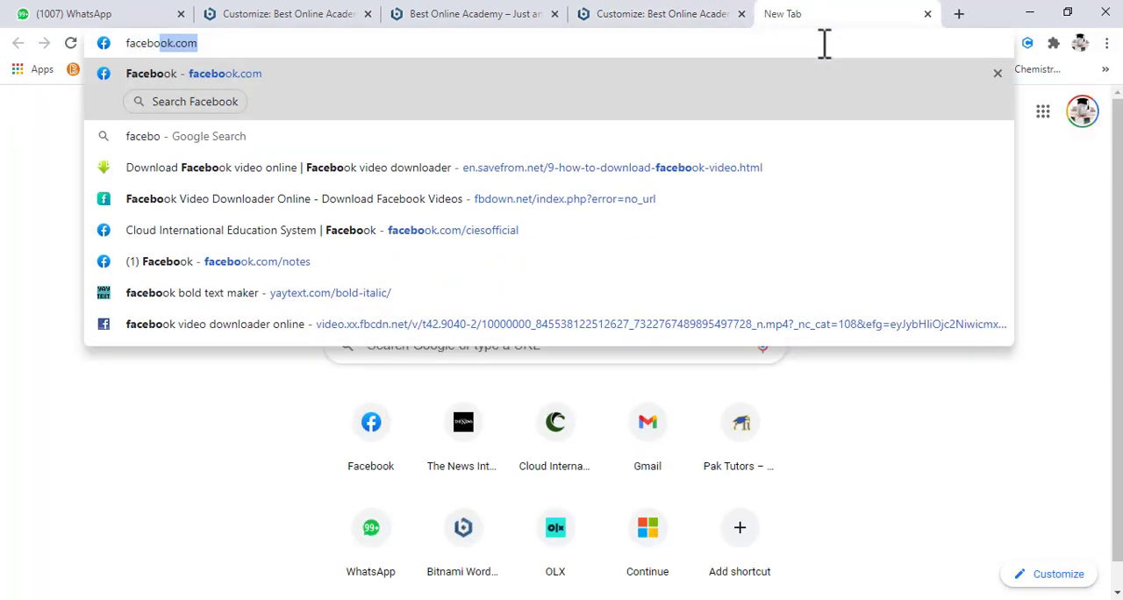
{"action": "key", "text": "Return"}
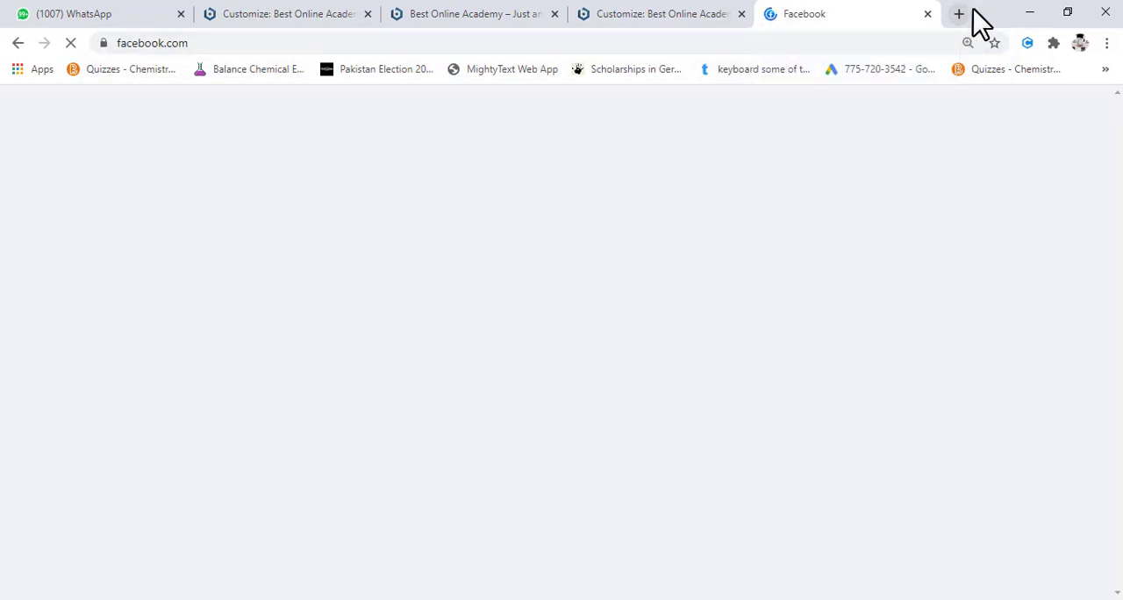
{"action": "left_click", "coordinate": [959, 14]}
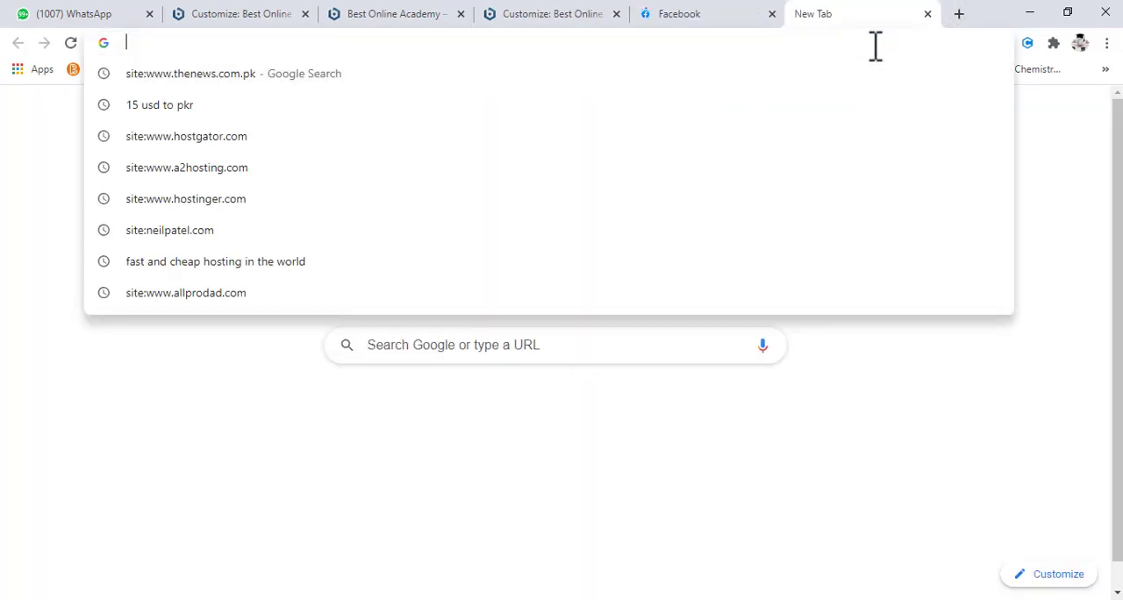
{"action": "type", "text": "gmai"}
{"action": "key", "text": "Return"}
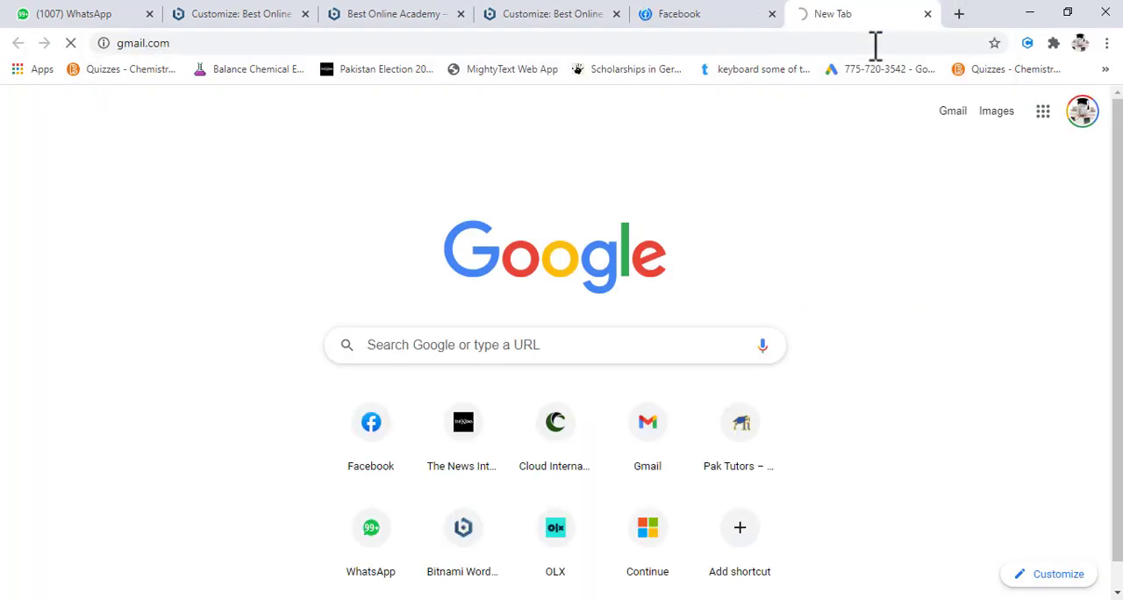
{"action": "left_click", "coordinate": [803, 43]}
{"action": "type", "text": "google.com"}
{"action": "key", "text": "Return"}
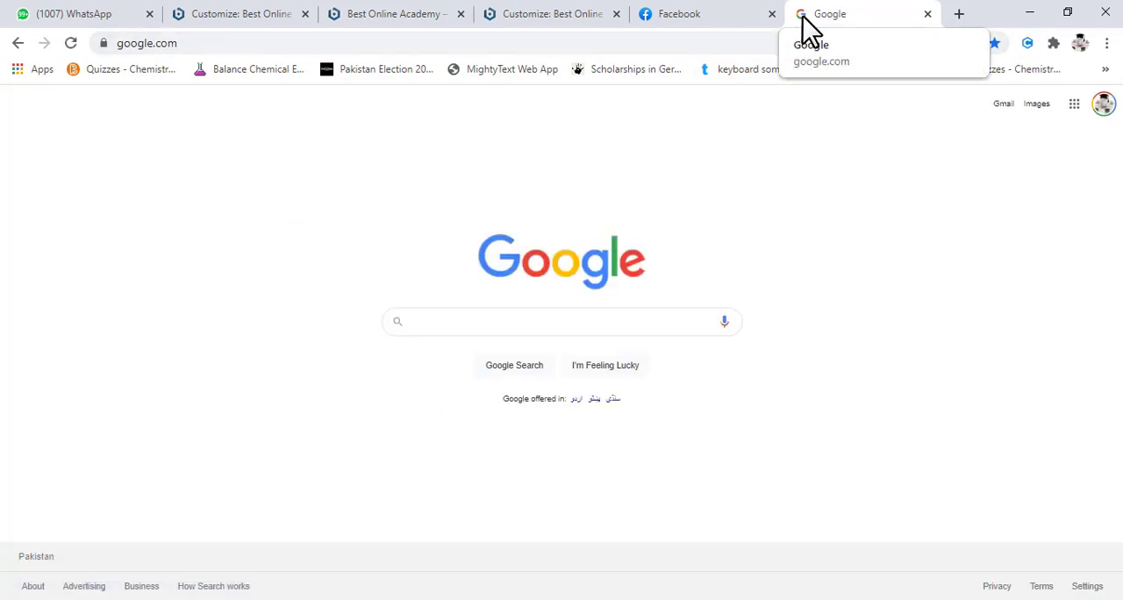
- Return to the Customizer's Logo settings, enable the site tagline display and set the tagline to "Bringing Knowledge To People"
{"action": "left_click", "coordinate": [551, 24]}
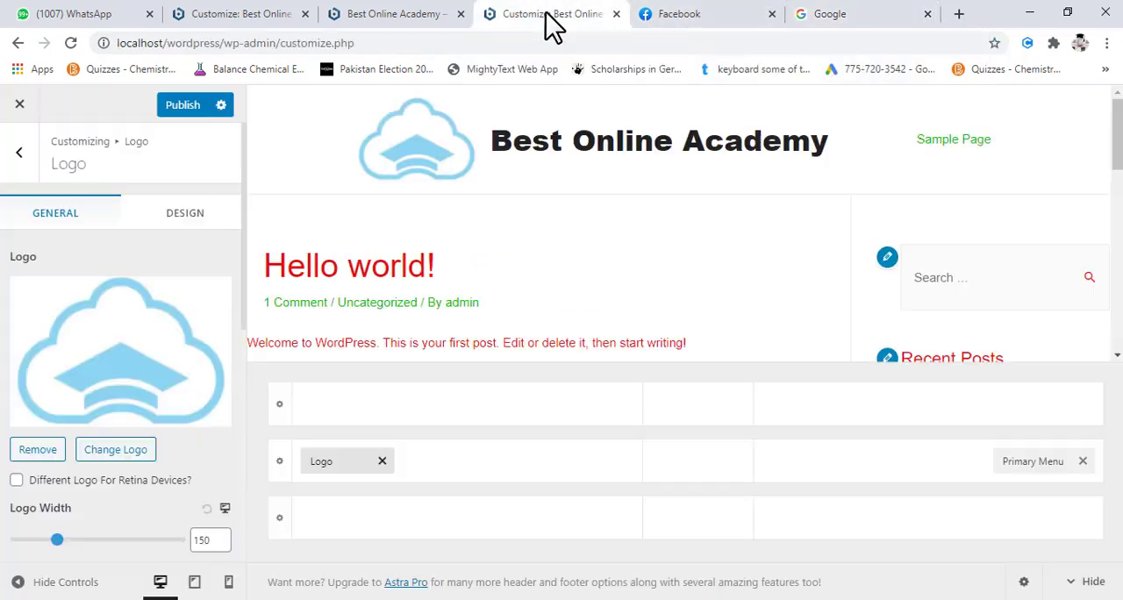
{"action": "scroll", "coordinate": [154, 392], "scroll_direction": "down", "scroll_amount": 2}
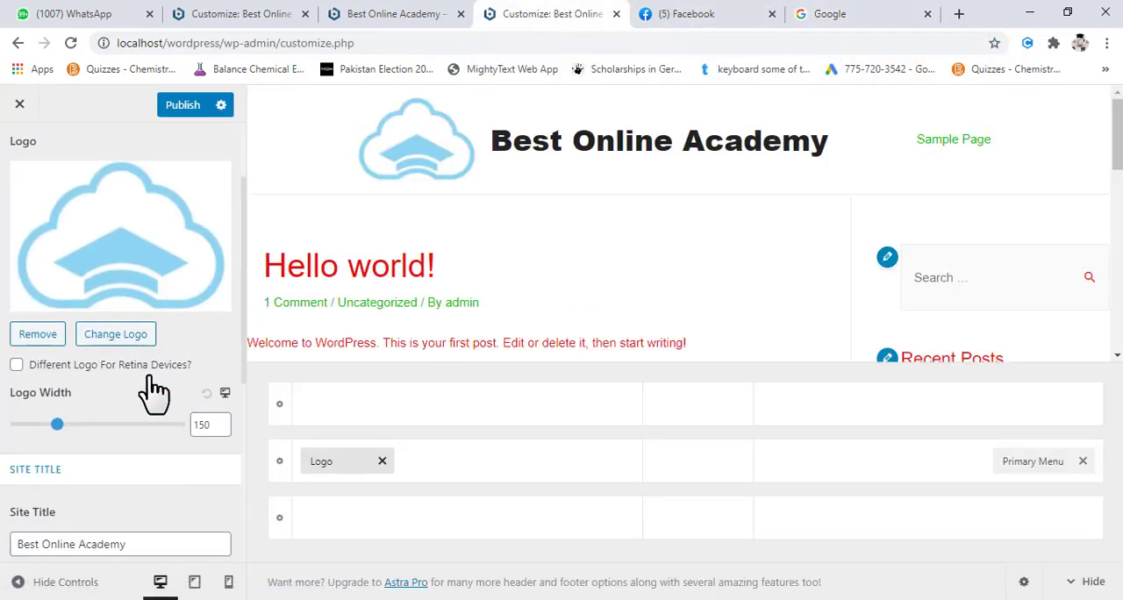
{"action": "scroll", "coordinate": [154, 392], "scroll_direction": "down", "scroll_amount": 4}
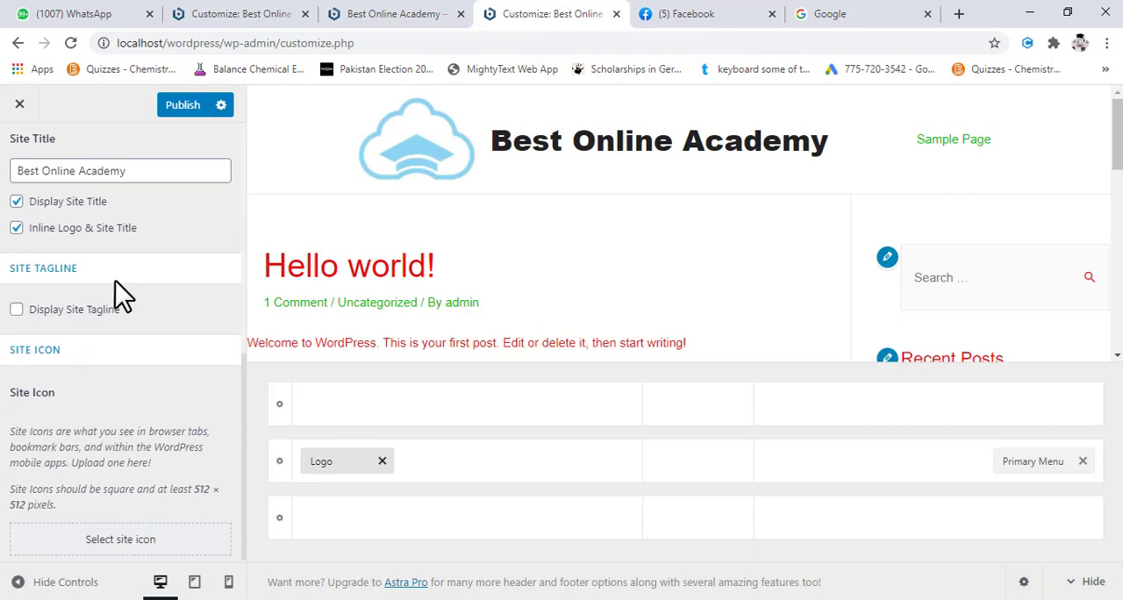
{"action": "scroll", "coordinate": [115, 281], "scroll_direction": "up", "scroll_amount": 3}
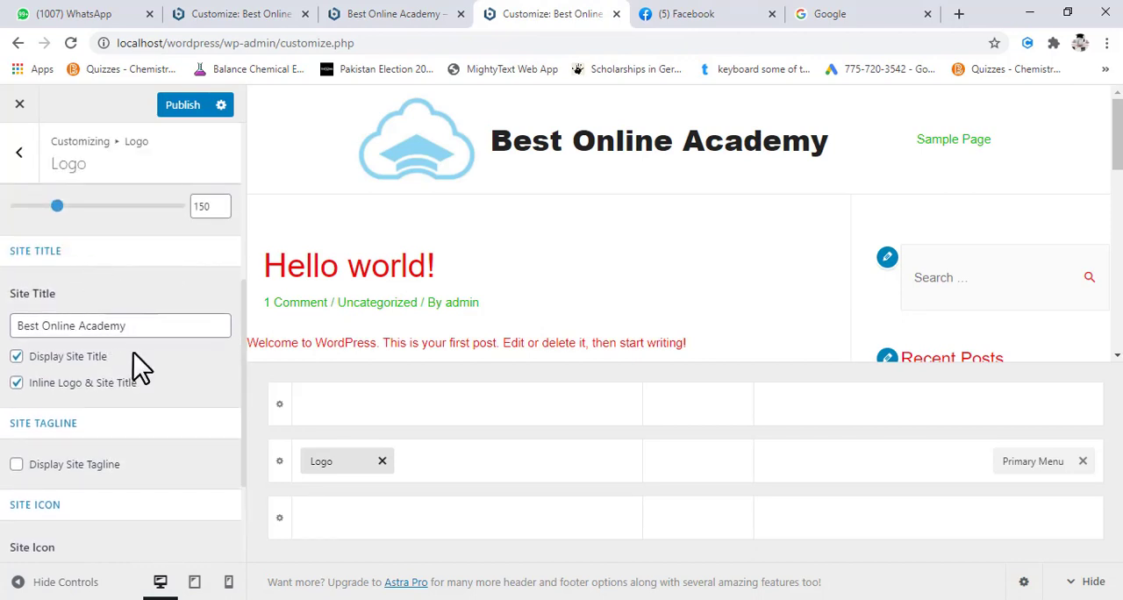
{"action": "scroll", "coordinate": [133, 353], "scroll_direction": "down", "scroll_amount": 2}
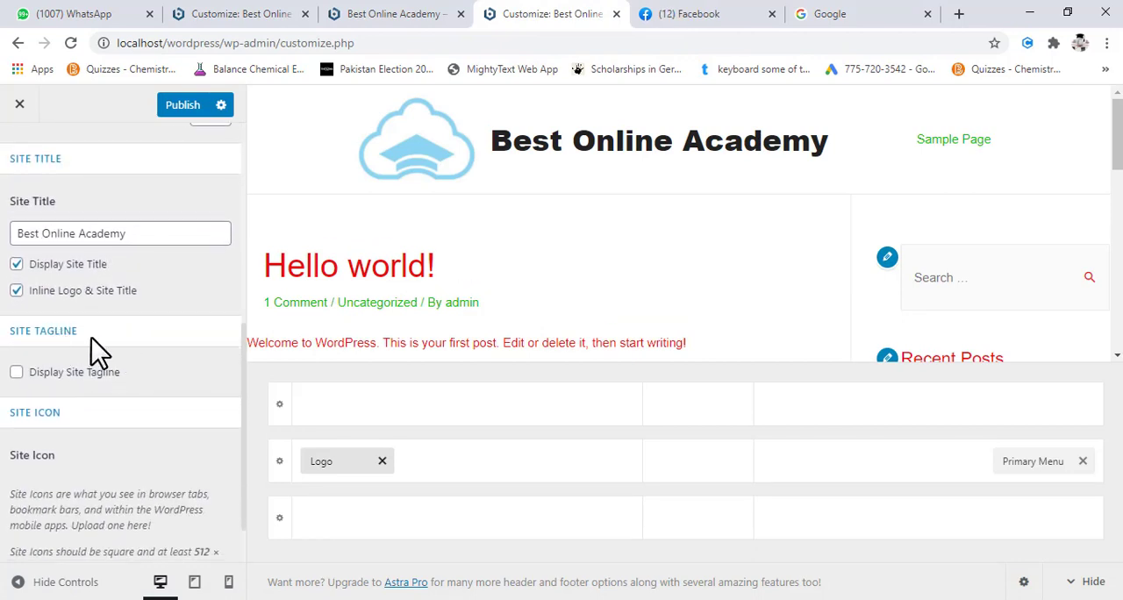
{"action": "scroll", "coordinate": [91, 338], "scroll_direction": "down", "scroll_amount": 1}
{"action": "left_click", "coordinate": [17, 308]}
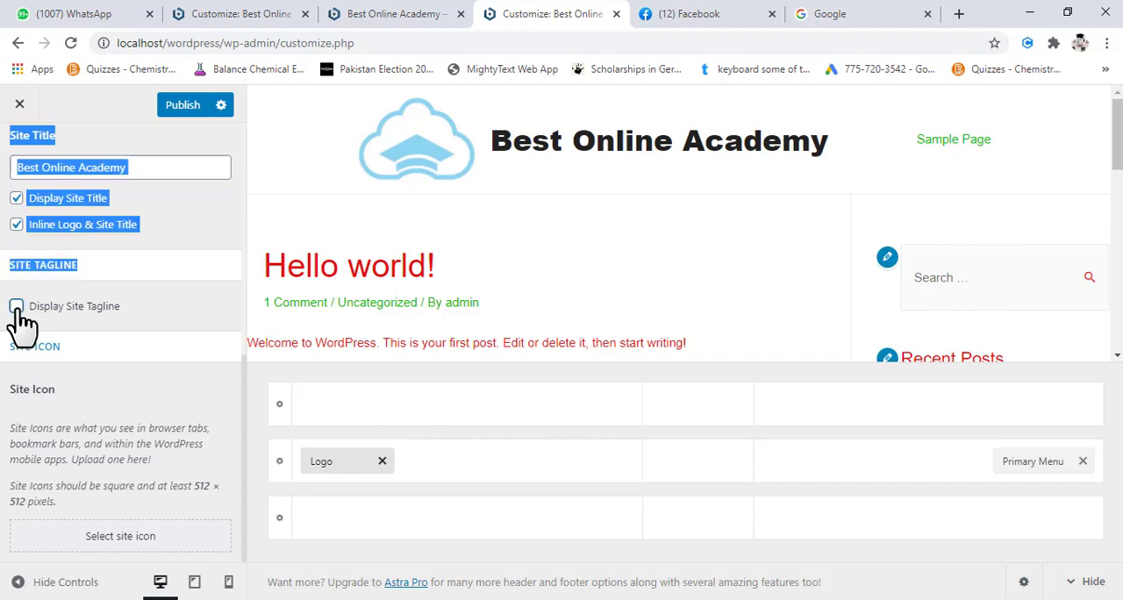
{"action": "left_click", "coordinate": [17, 306]}
{"action": "triple_click", "coordinate": [103, 369]}
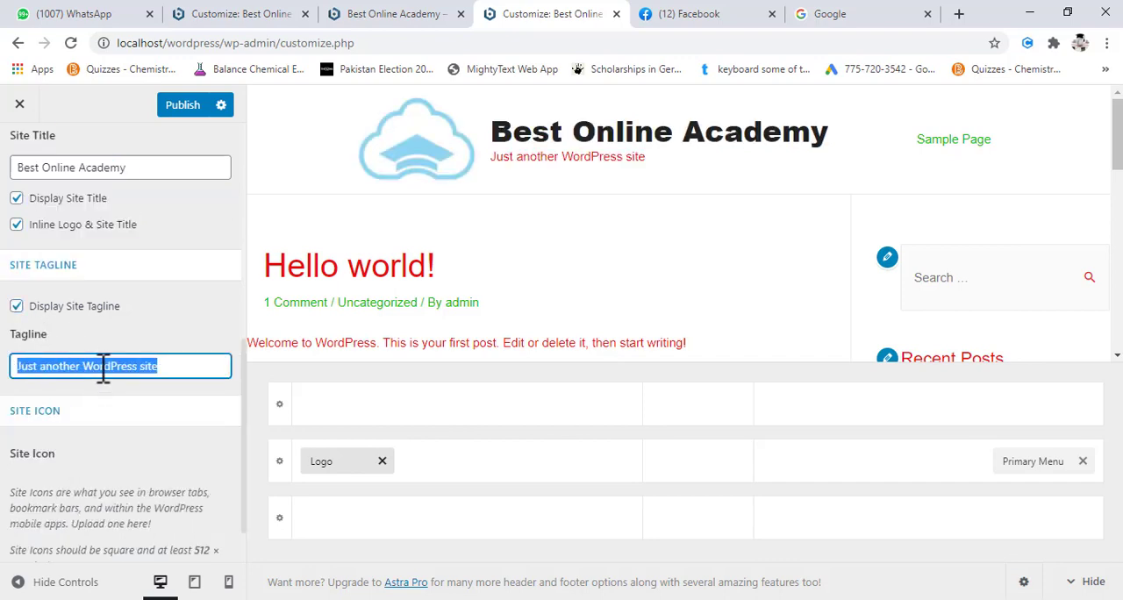
{"action": "type", "text": "Bringing Knowledge To People"}
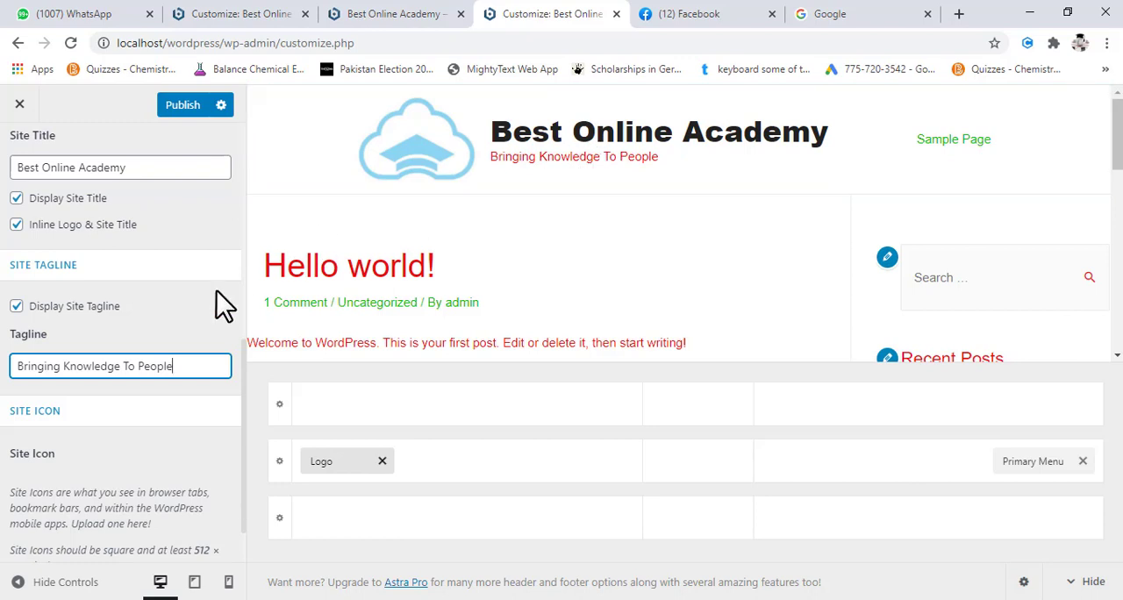
- Upload the orange teacher image tuition-teacher-red.png from the "latest icons" folder for use as the site icon
{"action": "scroll", "coordinate": [150, 294], "scroll_direction": "down", "scroll_amount": 1}
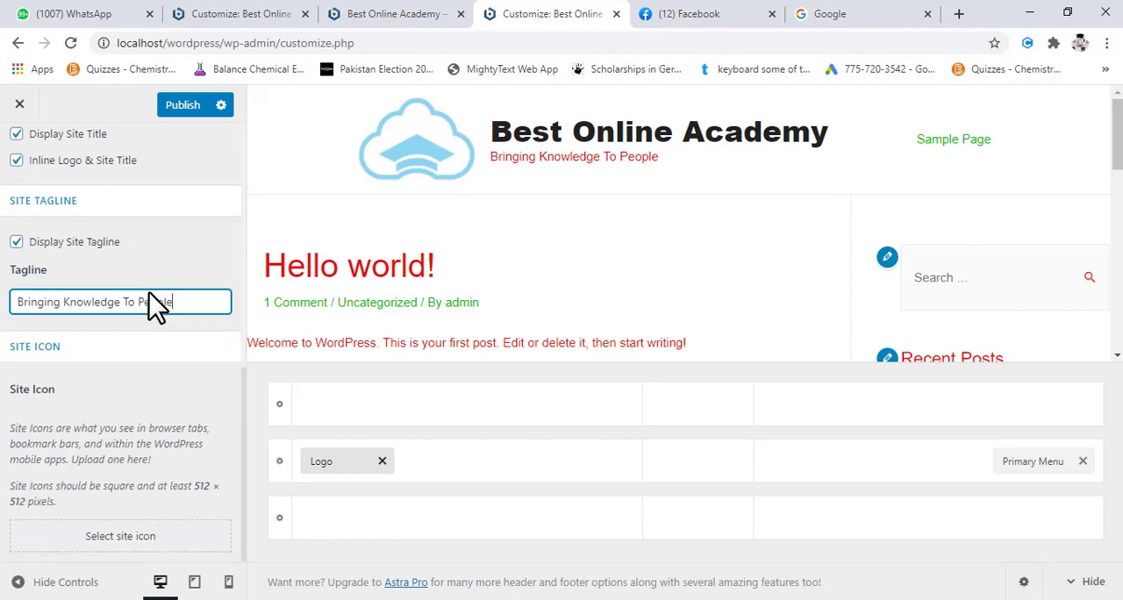
{"action": "left_click", "coordinate": [123, 537]}
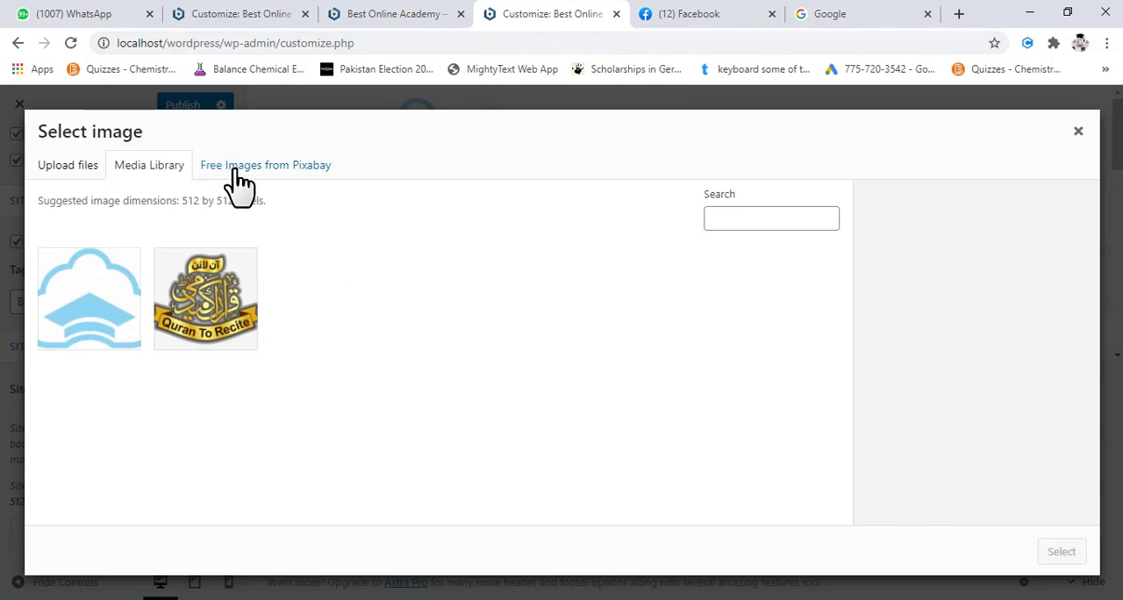
{"action": "left_click", "coordinate": [73, 173]}
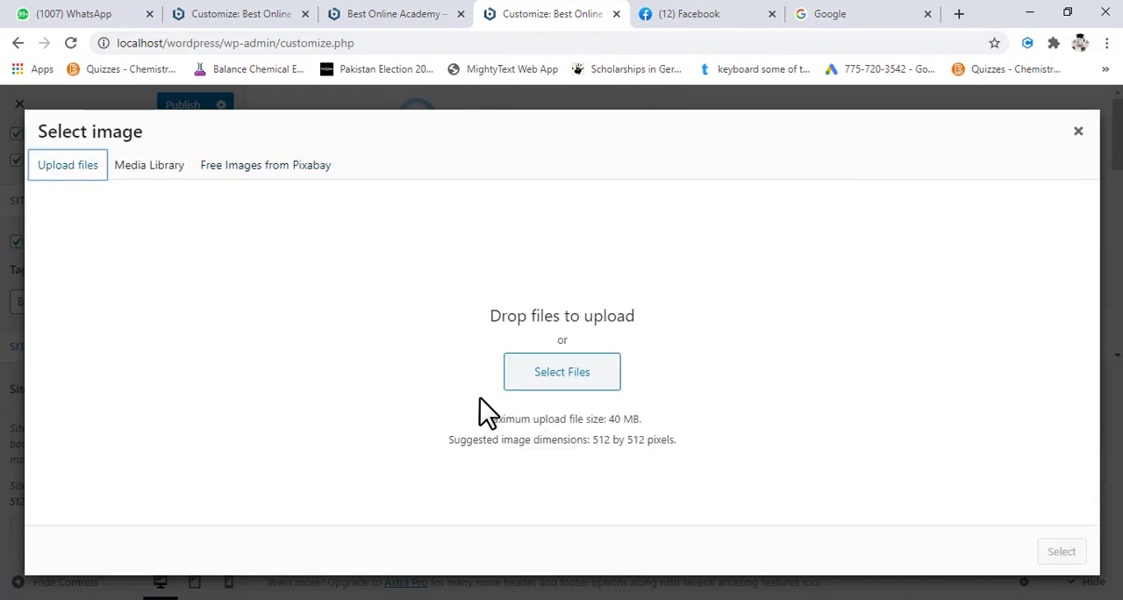
{"action": "left_click", "coordinate": [569, 375]}
{"action": "left_click", "coordinate": [569, 376]}
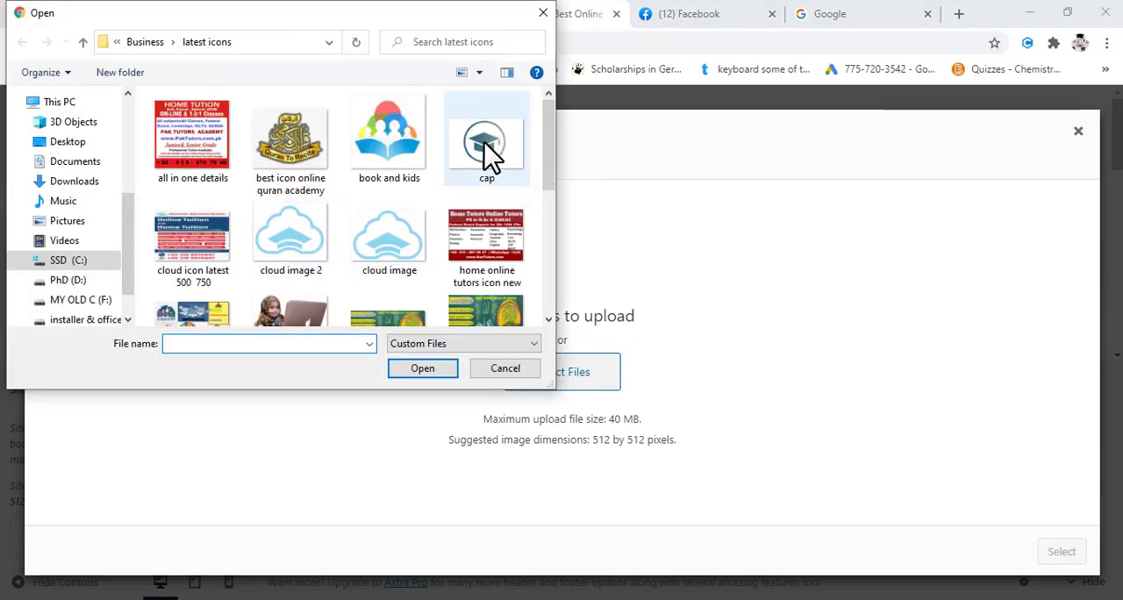
{"action": "scroll", "coordinate": [426, 205], "scroll_direction": "down", "scroll_amount": 3}
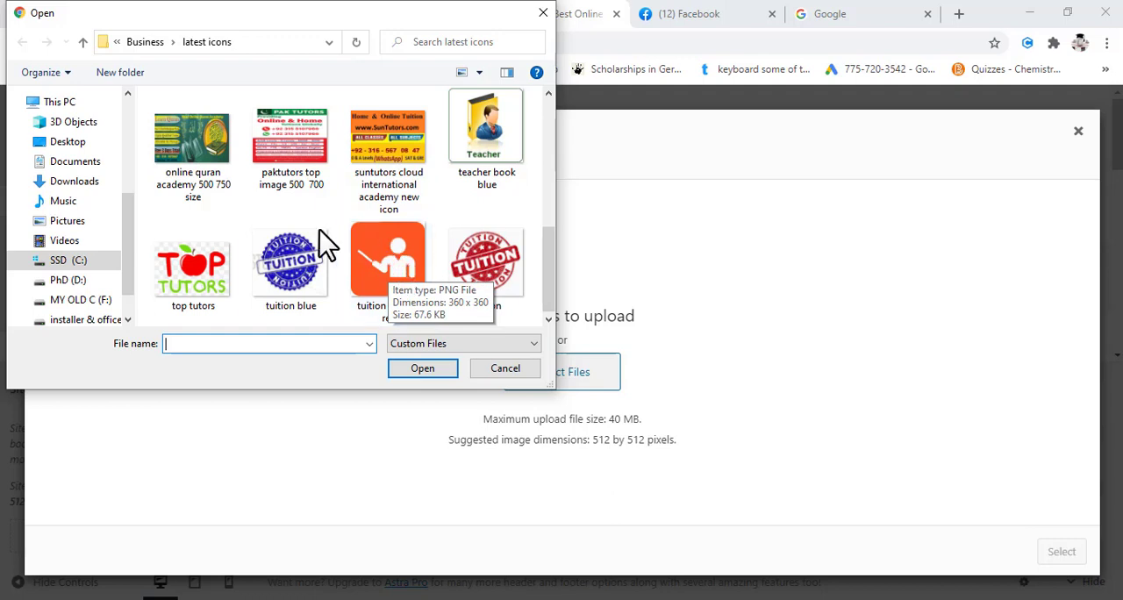
{"action": "double_click", "coordinate": [395, 260]}
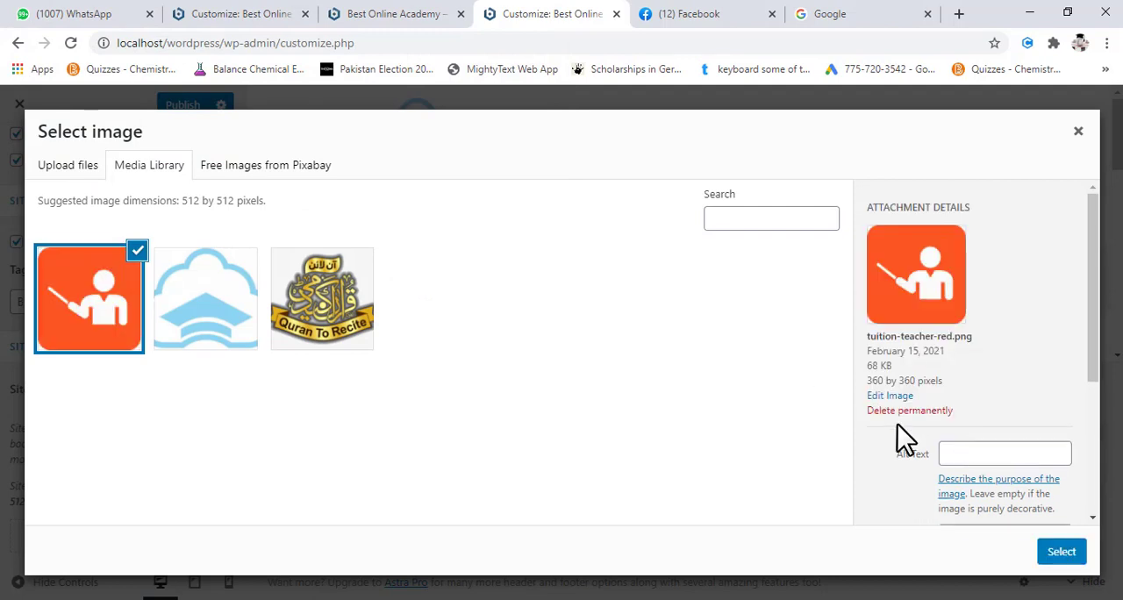
- Apply the uploaded teacher image as the site icon, cropping with the full image area, and publish the changes
{"action": "left_click", "coordinate": [1062, 552]}
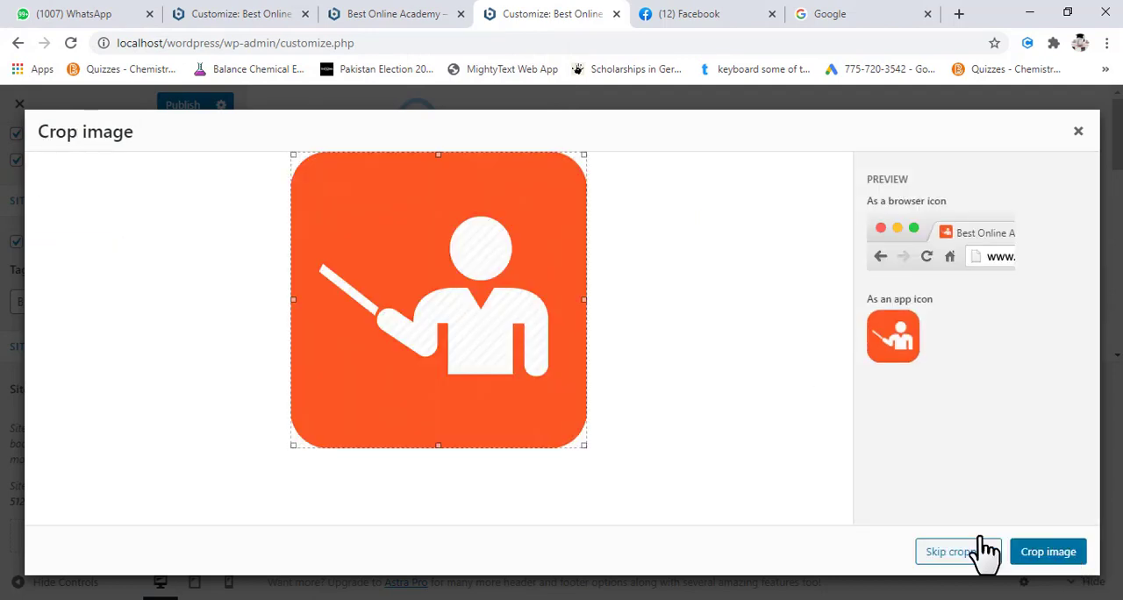
{"action": "left_click", "coordinate": [1048, 558]}
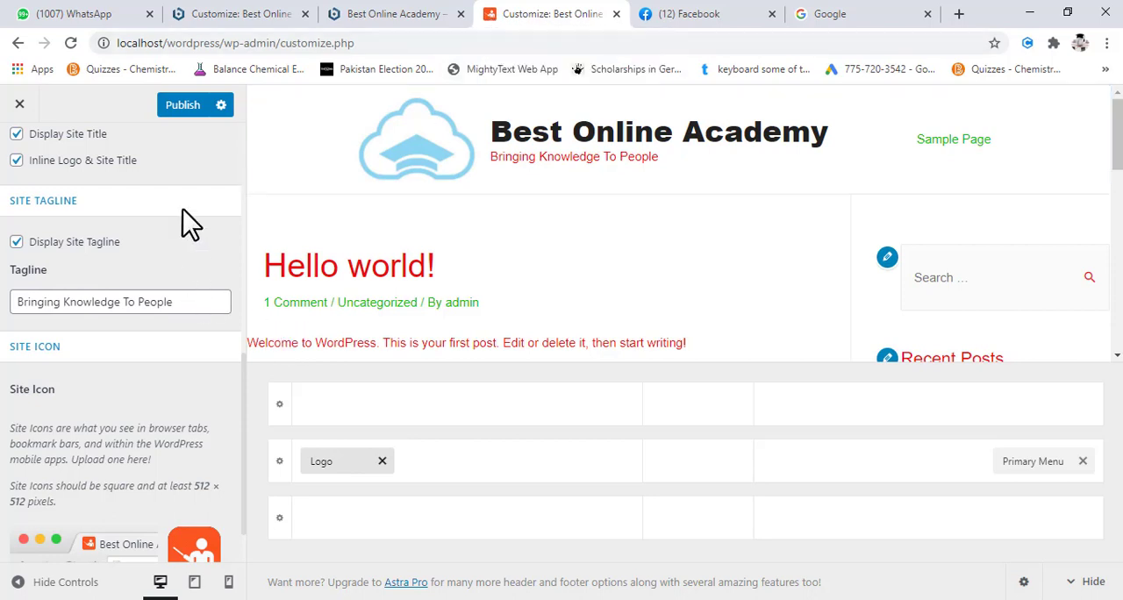
{"action": "left_click", "coordinate": [180, 112]}
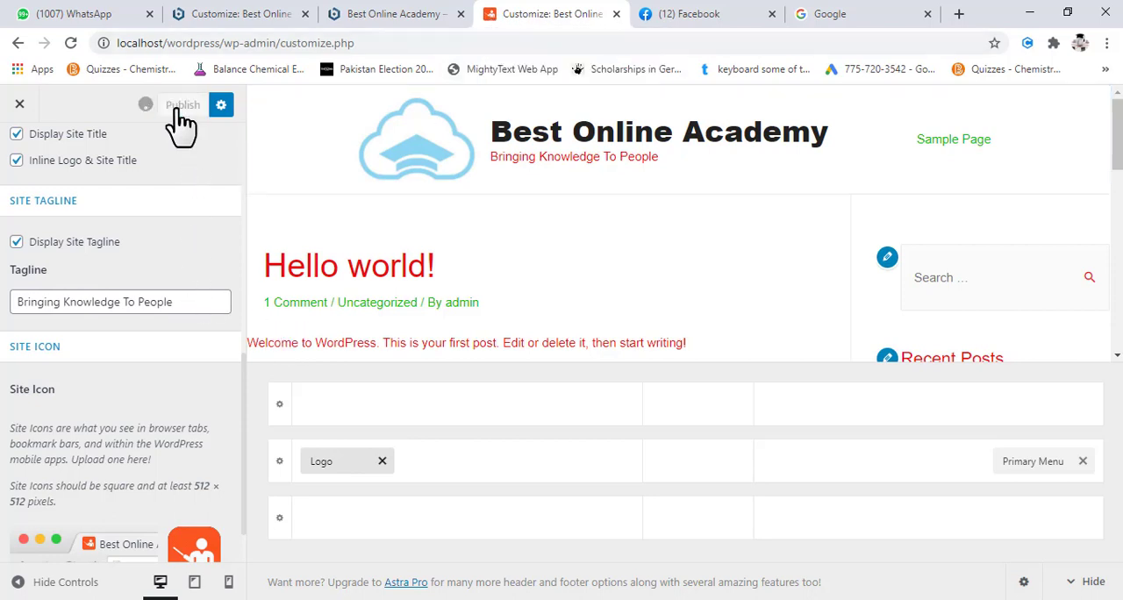
- Switch to the browser tab showing Google and open the favicon.io site there
{"action": "left_click", "coordinate": [825, 24]}
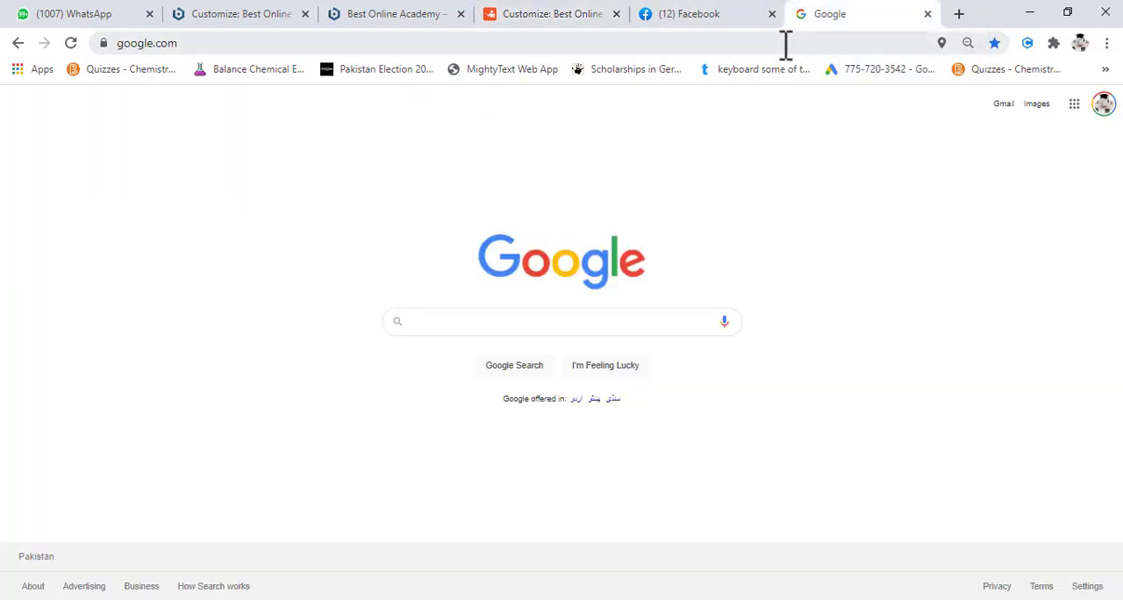
{"action": "left_click", "coordinate": [786, 43]}
{"action": "type", "text": "favicon"}
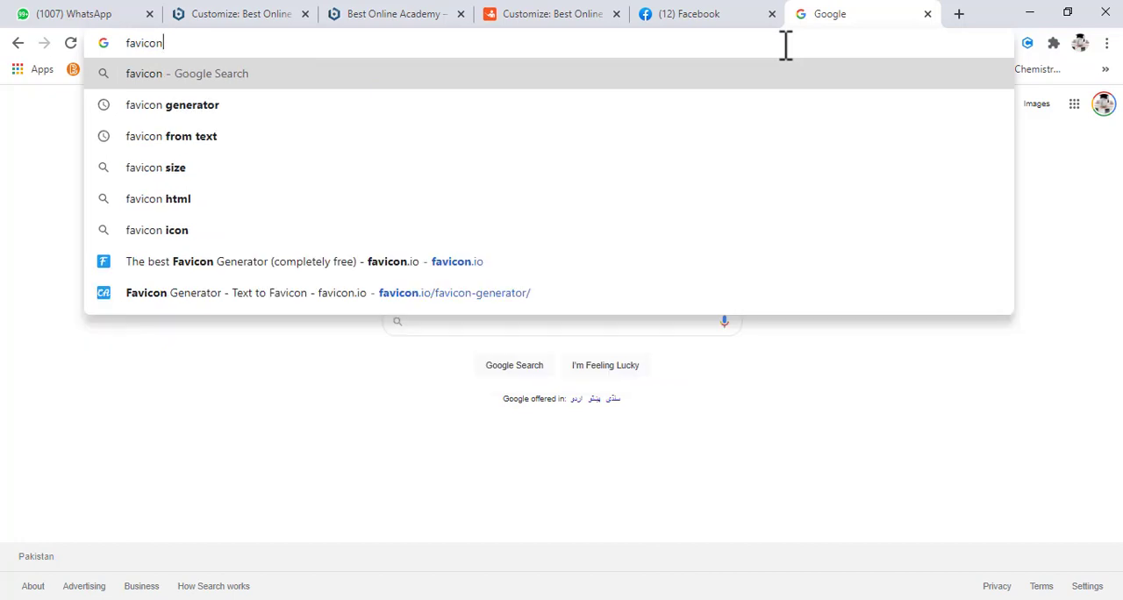
{"action": "left_click", "coordinate": [406, 263]}
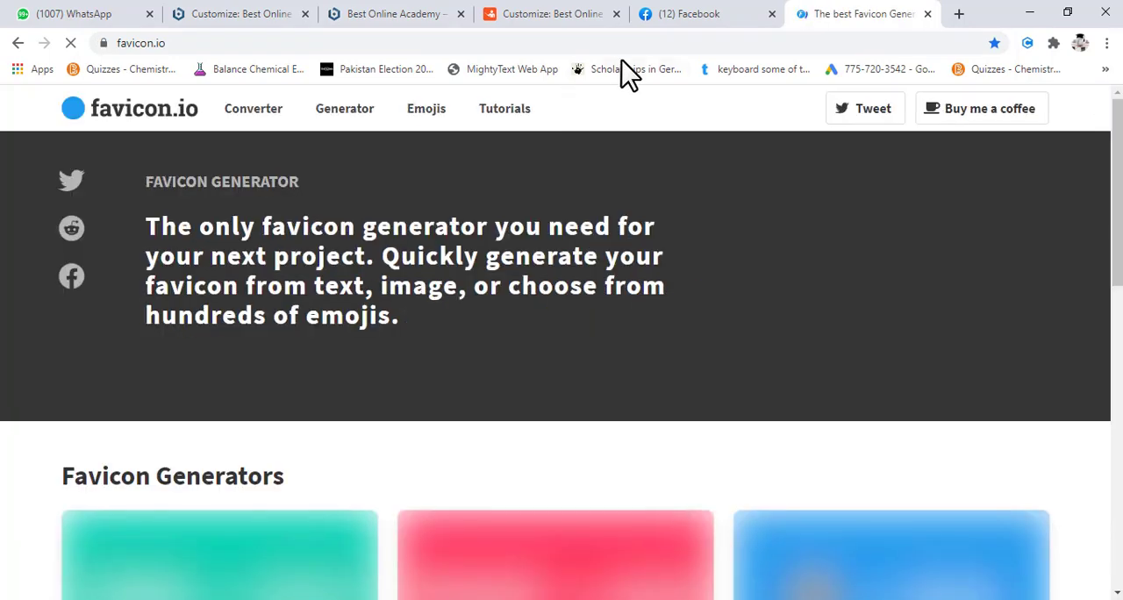
- Review the available favicon generators and open the text-to-ICO one, closing the ad that interrupts
{"action": "scroll", "coordinate": [417, 316], "scroll_direction": "down", "scroll_amount": 6}
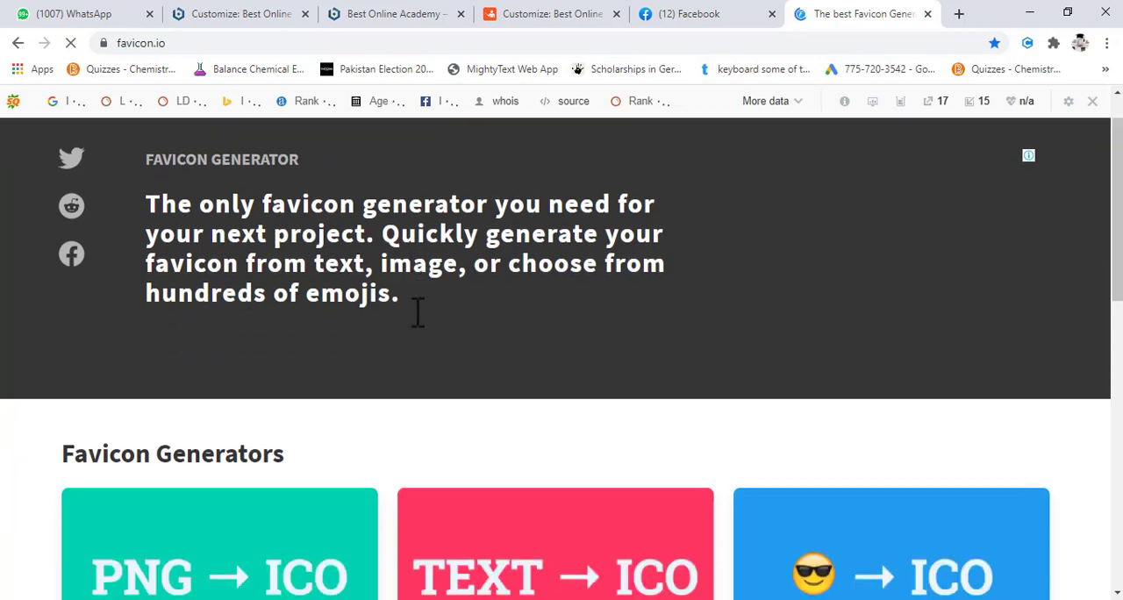
{"action": "scroll", "coordinate": [413, 312], "scroll_direction": "up", "scroll_amount": 2}
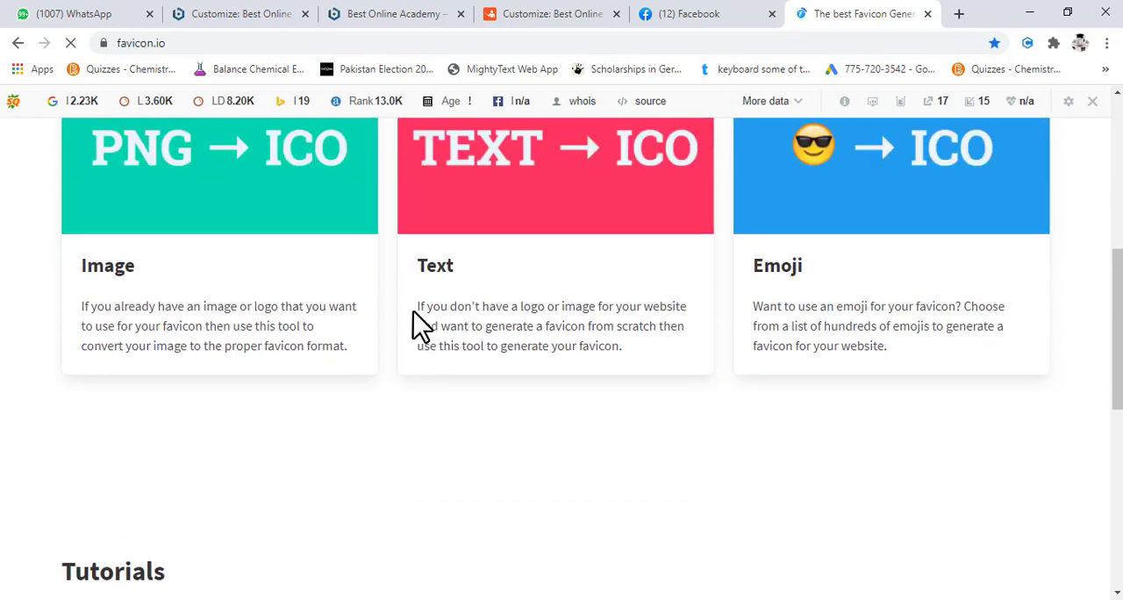
{"action": "scroll", "coordinate": [548, 298], "scroll_direction": "down", "scroll_amount": 8}
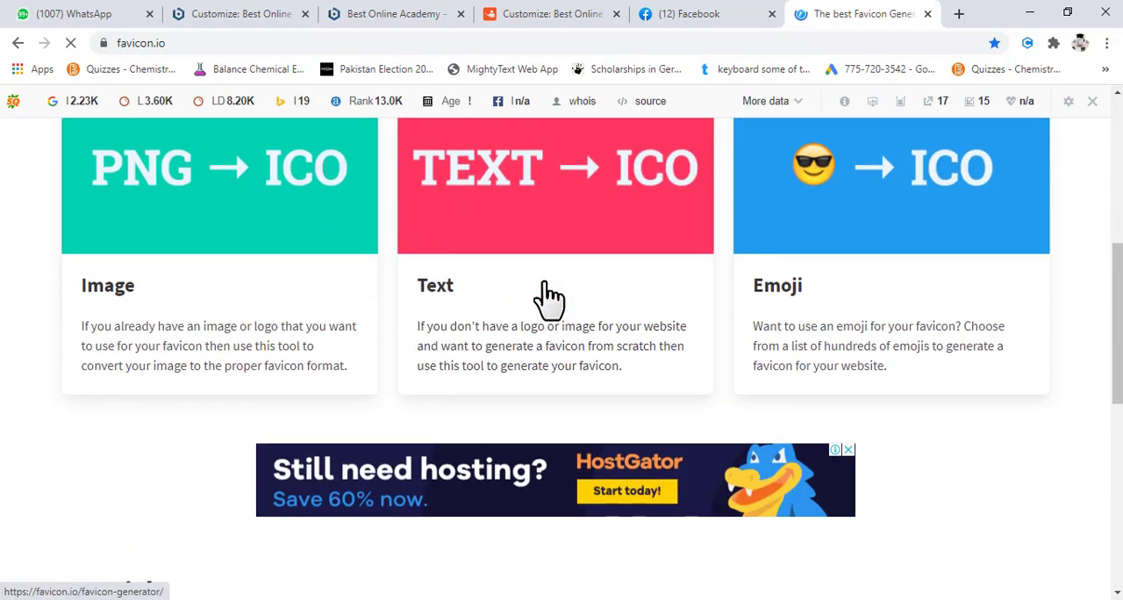
{"action": "scroll", "coordinate": [546, 295], "scroll_direction": "up", "scroll_amount": 5}
{"action": "scroll", "coordinate": [544, 283], "scroll_direction": "up", "scroll_amount": 3}
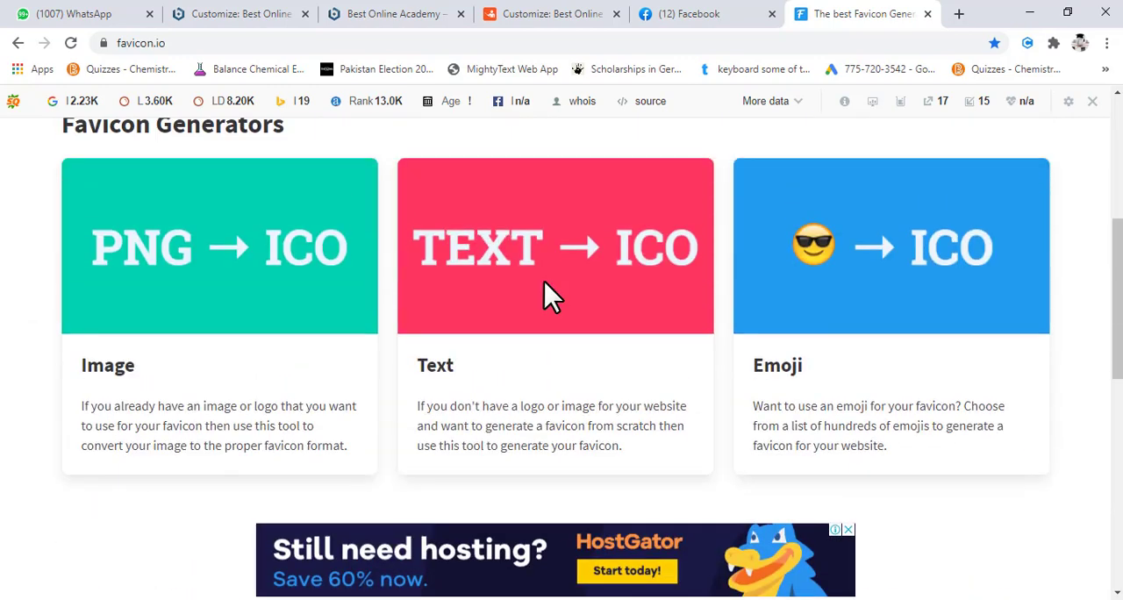
{"action": "left_click", "coordinate": [545, 259]}
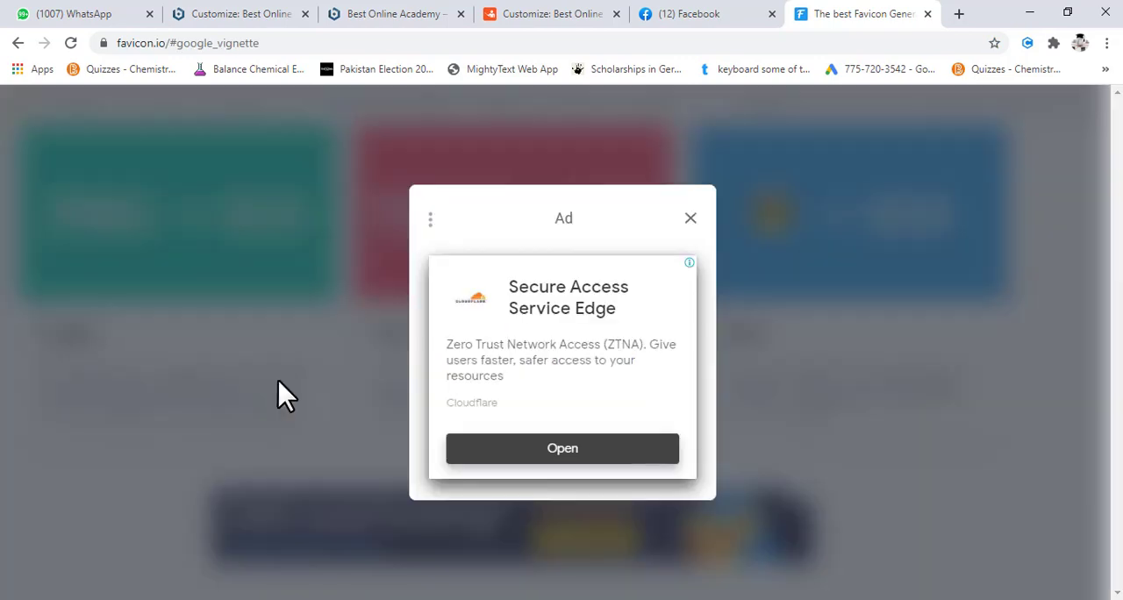
{"action": "left_click", "coordinate": [692, 217]}
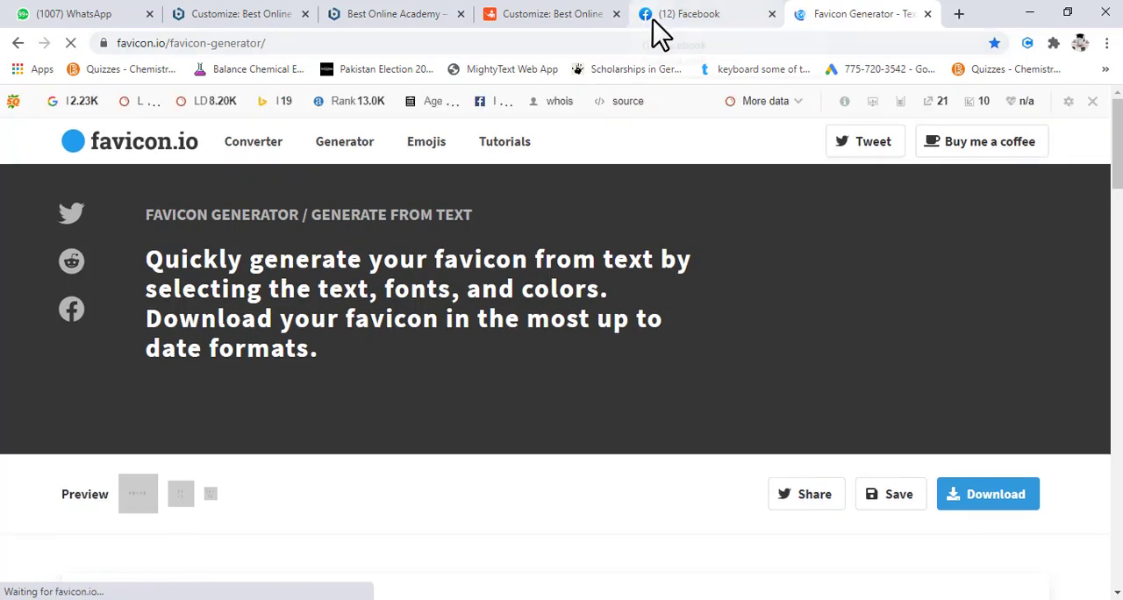
- Set the favicon text to "C" in the Generate From Text form and check the preview
{"action": "scroll", "coordinate": [373, 358], "scroll_direction": "down", "scroll_amount": 7}
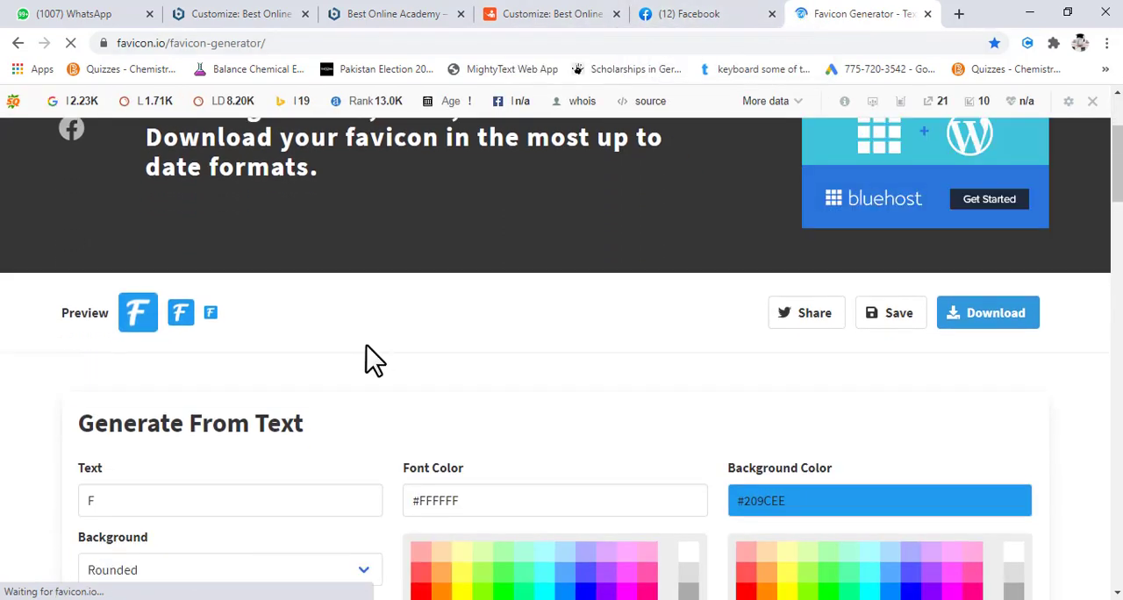
{"action": "scroll", "coordinate": [175, 254], "scroll_direction": "up", "scroll_amount": 1}
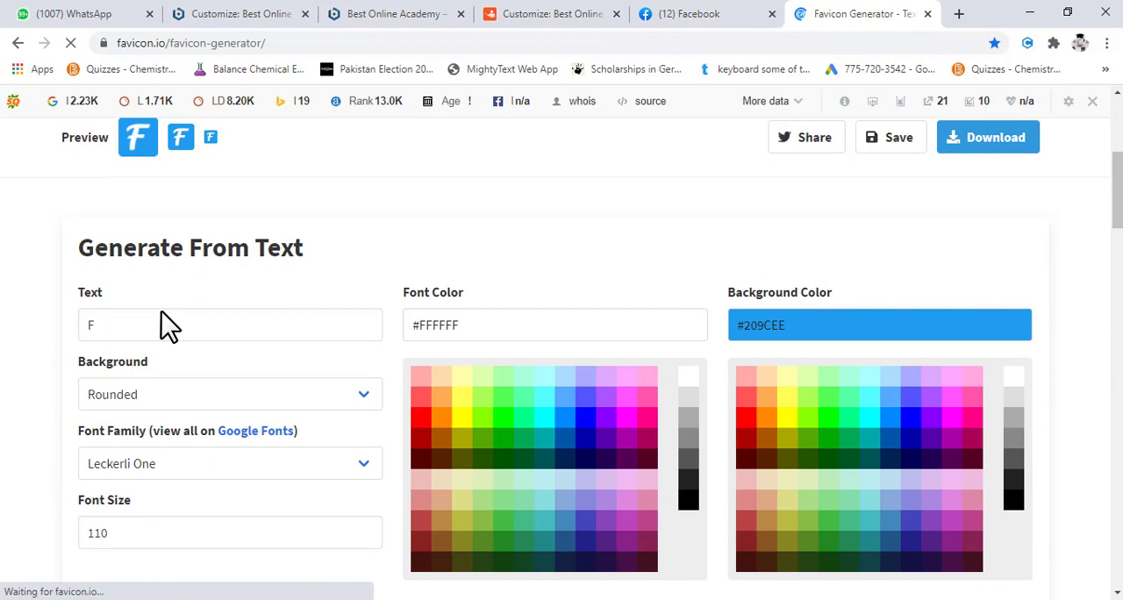
{"action": "double_click", "coordinate": [102, 325]}
{"action": "type", "text": "C"}
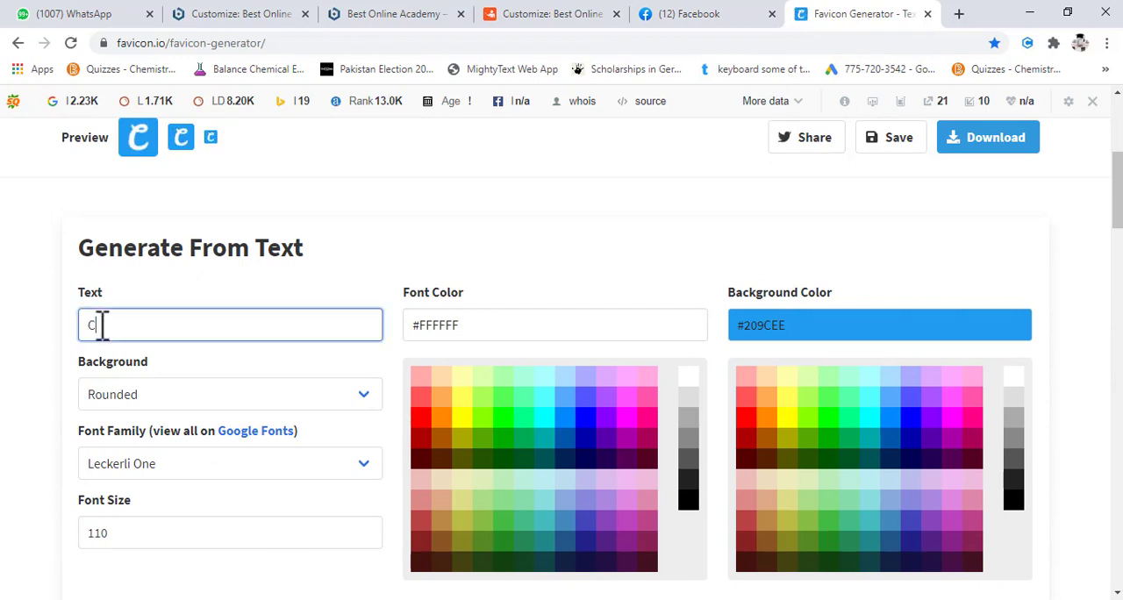
{"action": "scroll", "coordinate": [292, 372], "scroll_direction": "up", "scroll_amount": 1}
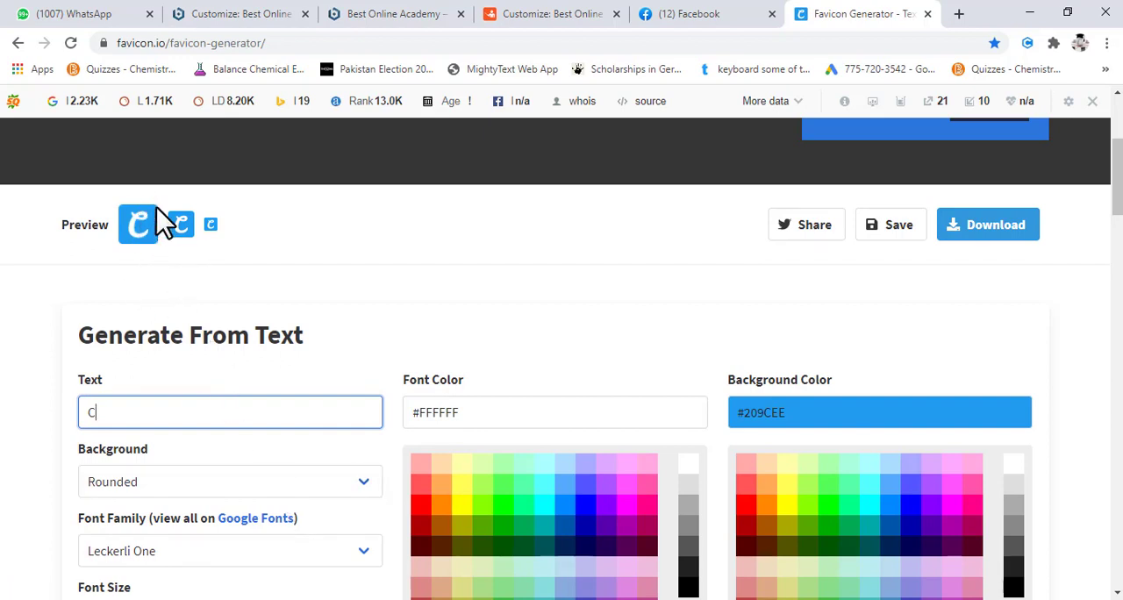
- Try the Square background shape for the favicon and change it to Circle
{"action": "left_click", "coordinate": [326, 489]}
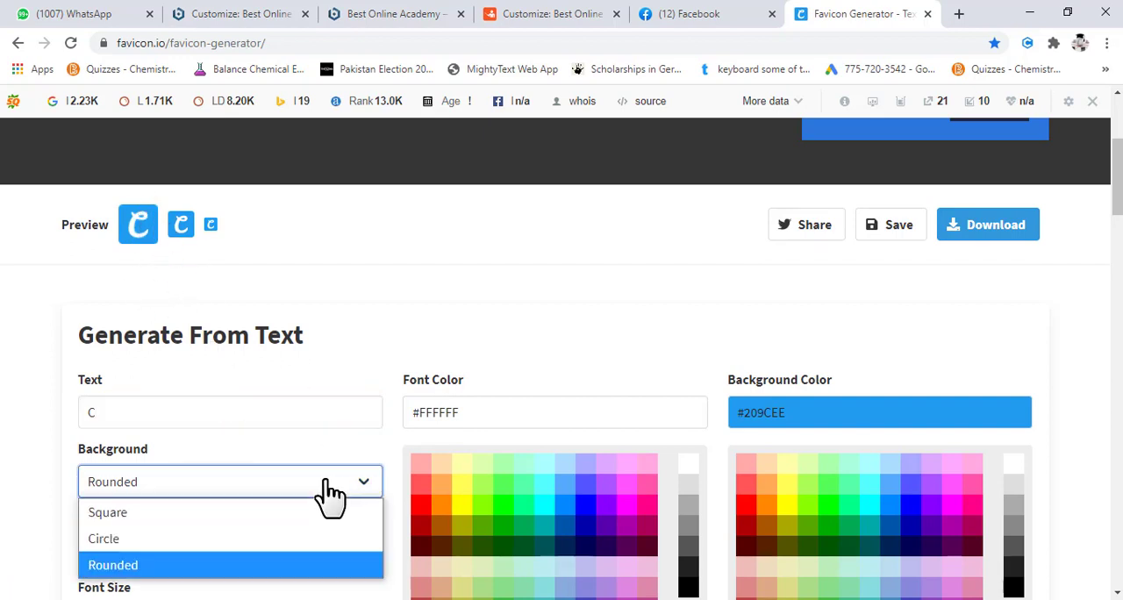
{"action": "left_click", "coordinate": [274, 520]}
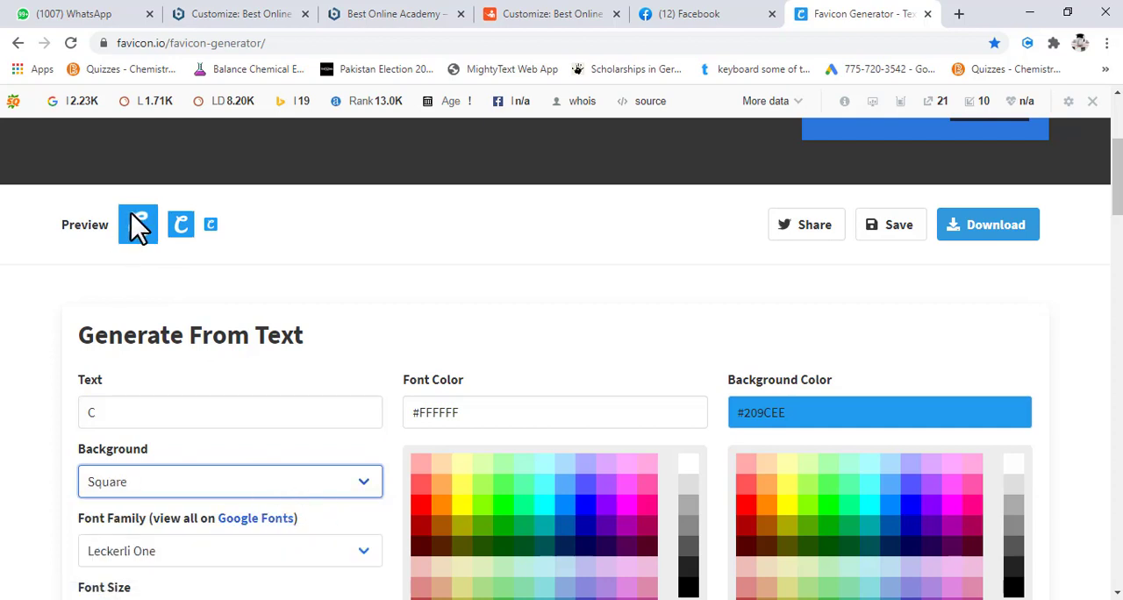
{"action": "left_click", "coordinate": [309, 493]}
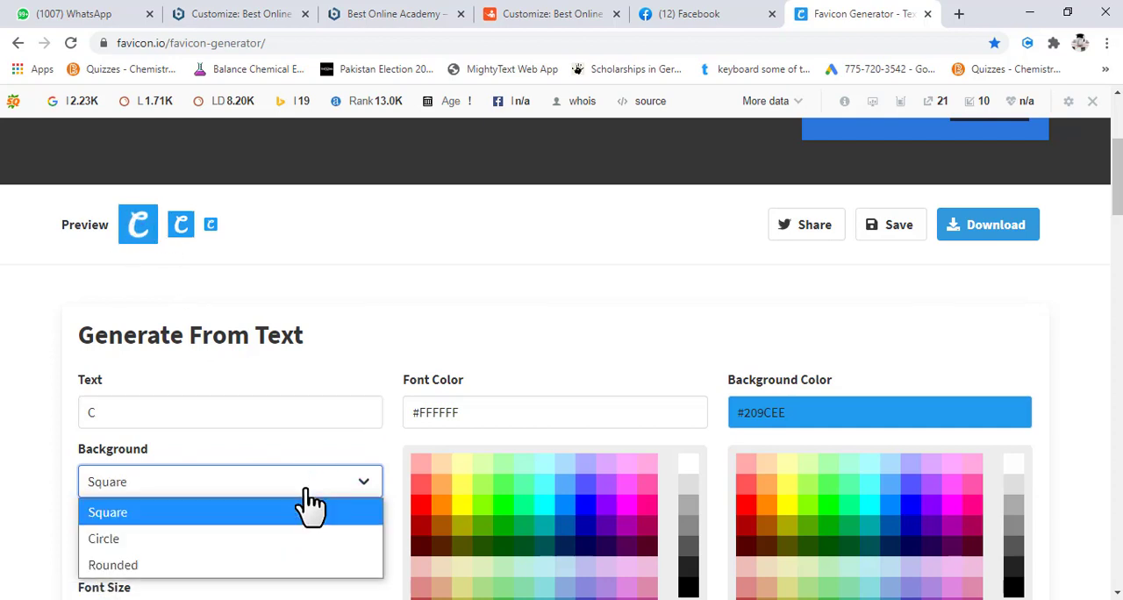
{"action": "left_click", "coordinate": [211, 540]}
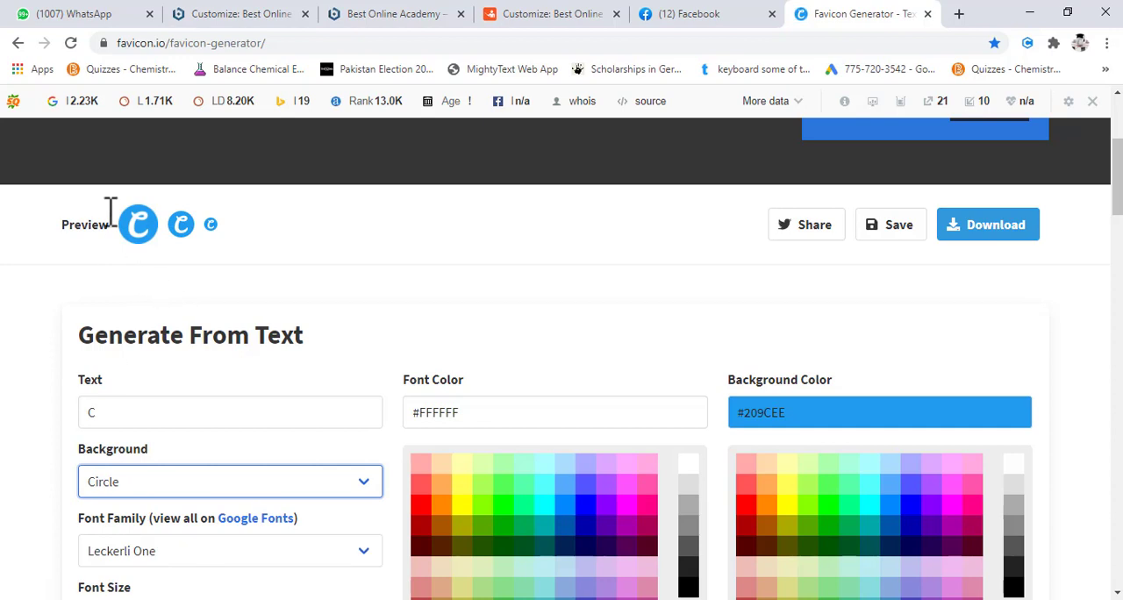
{"action": "scroll", "coordinate": [199, 262], "scroll_direction": "down", "scroll_amount": 2}
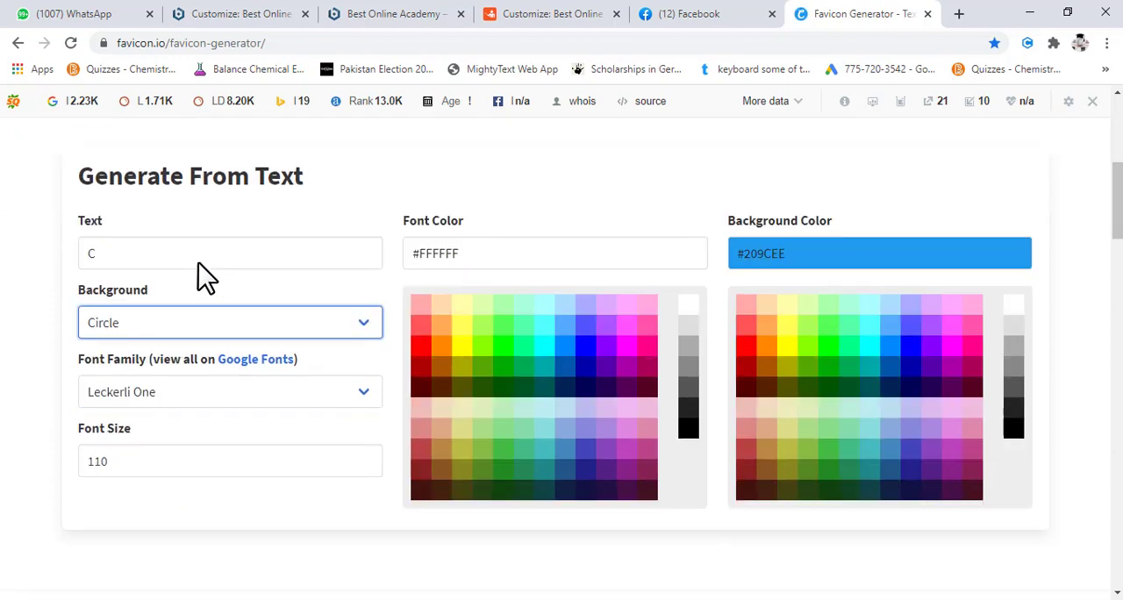
- Try the Lateef and Kurale font families for the favicon text
{"action": "scroll", "coordinate": [326, 400], "scroll_direction": "up", "scroll_amount": 1}
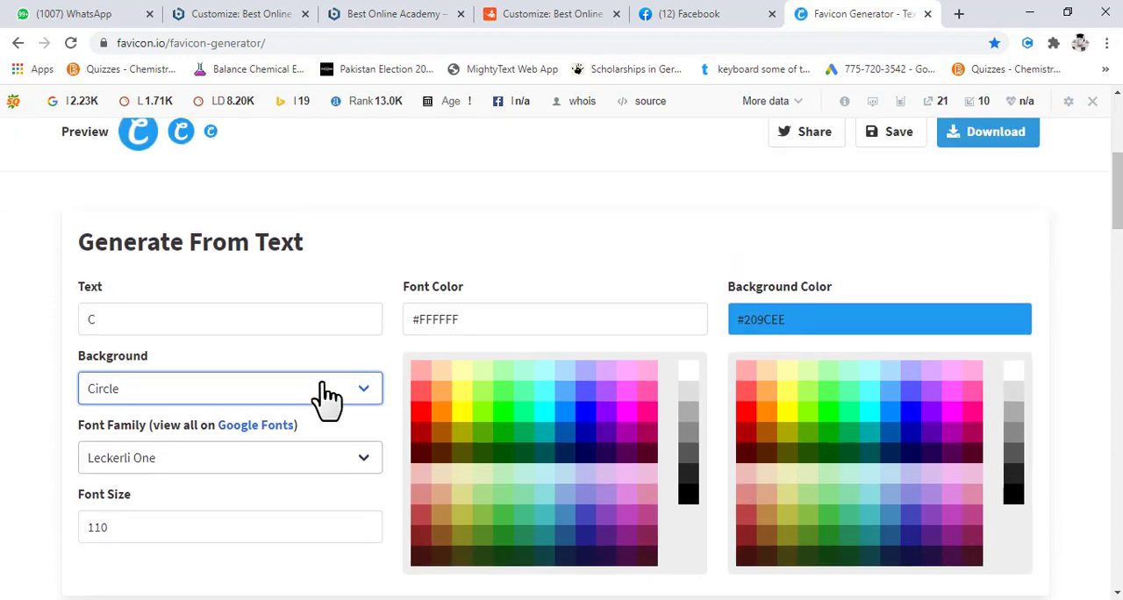
{"action": "scroll", "coordinate": [399, 452], "scroll_direction": "up", "scroll_amount": 1}
{"action": "left_click", "coordinate": [355, 500]}
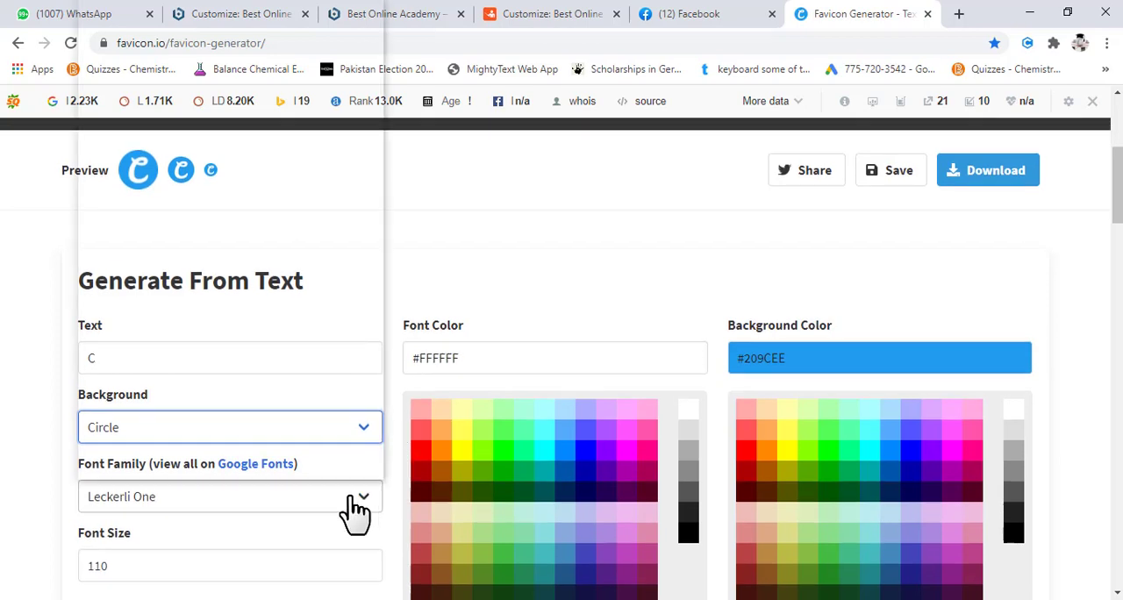
{"action": "scroll", "coordinate": [289, 438], "scroll_direction": "down", "scroll_amount": 1}
{"action": "left_click", "coordinate": [238, 292]}
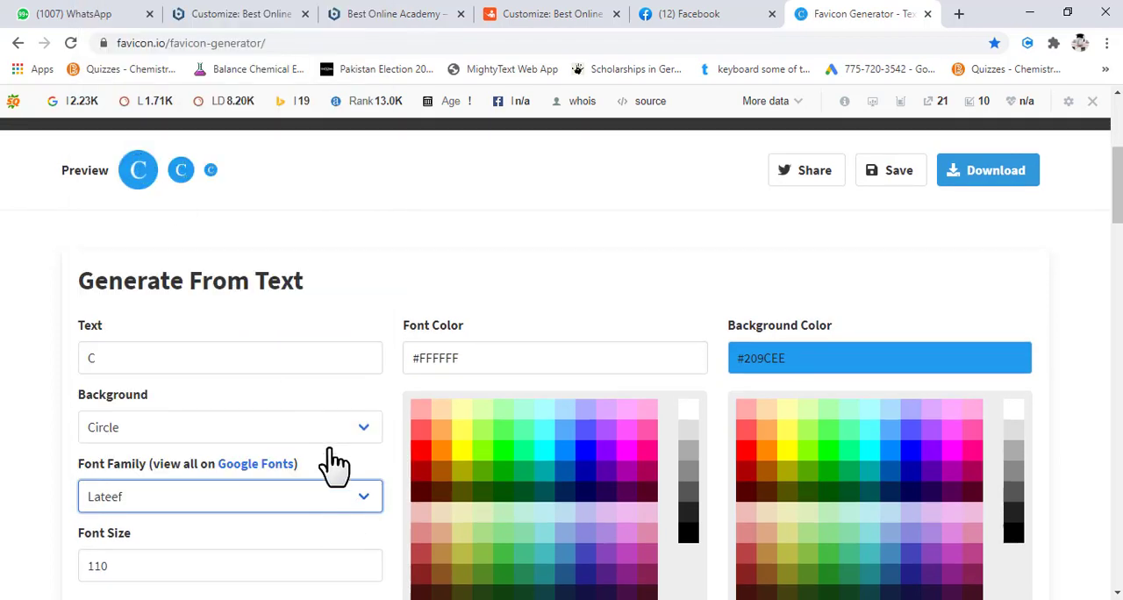
{"action": "left_click", "coordinate": [332, 507]}
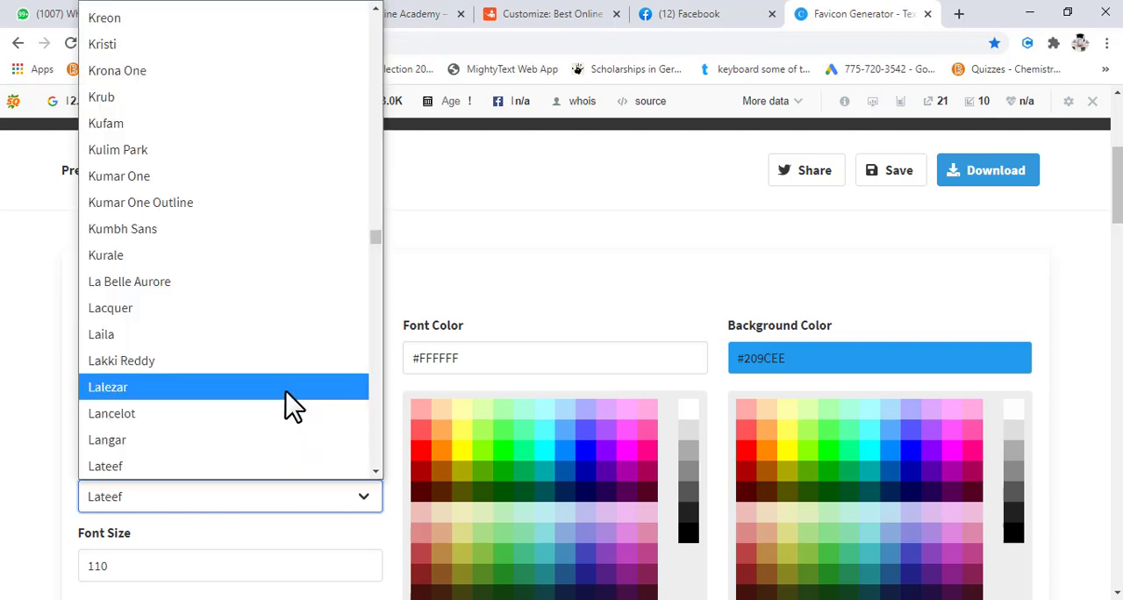
{"action": "left_click", "coordinate": [237, 246]}
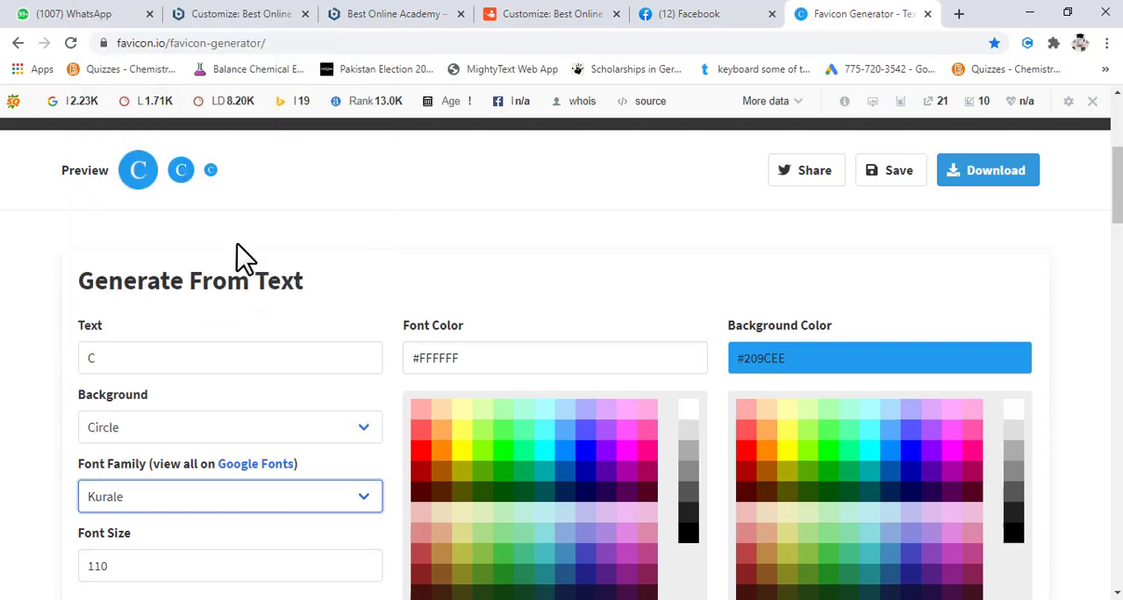
- Try the Lexend Exa font family for the favicon text
{"action": "left_click", "coordinate": [323, 500]}
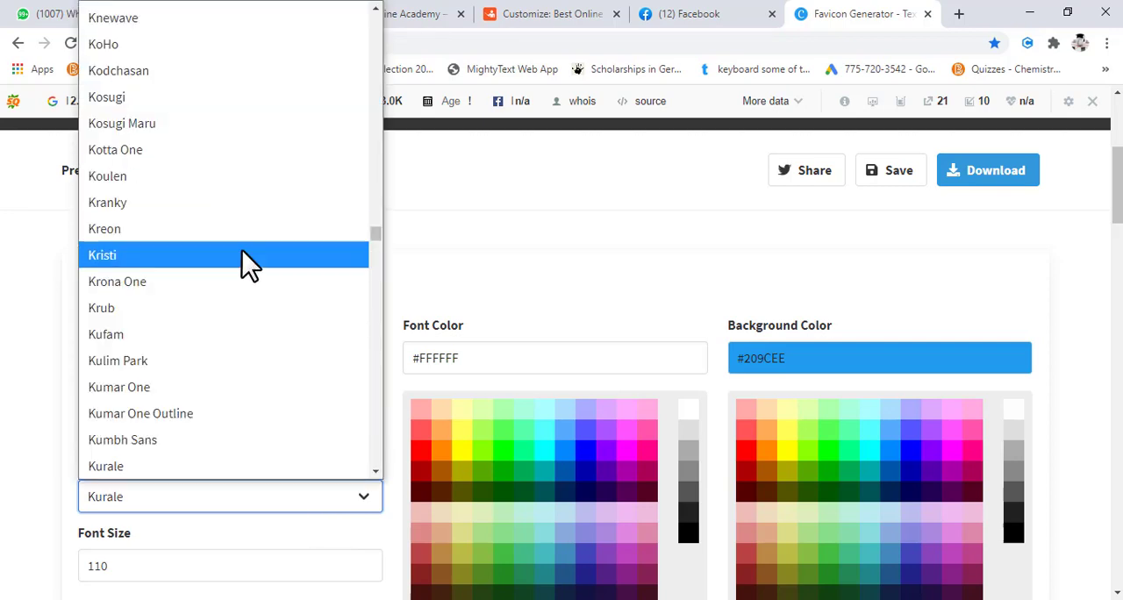
{"action": "scroll", "coordinate": [241, 249], "scroll_direction": "down", "scroll_amount": 5}
{"action": "scroll", "coordinate": [249, 320], "scroll_direction": "down", "scroll_amount": 4}
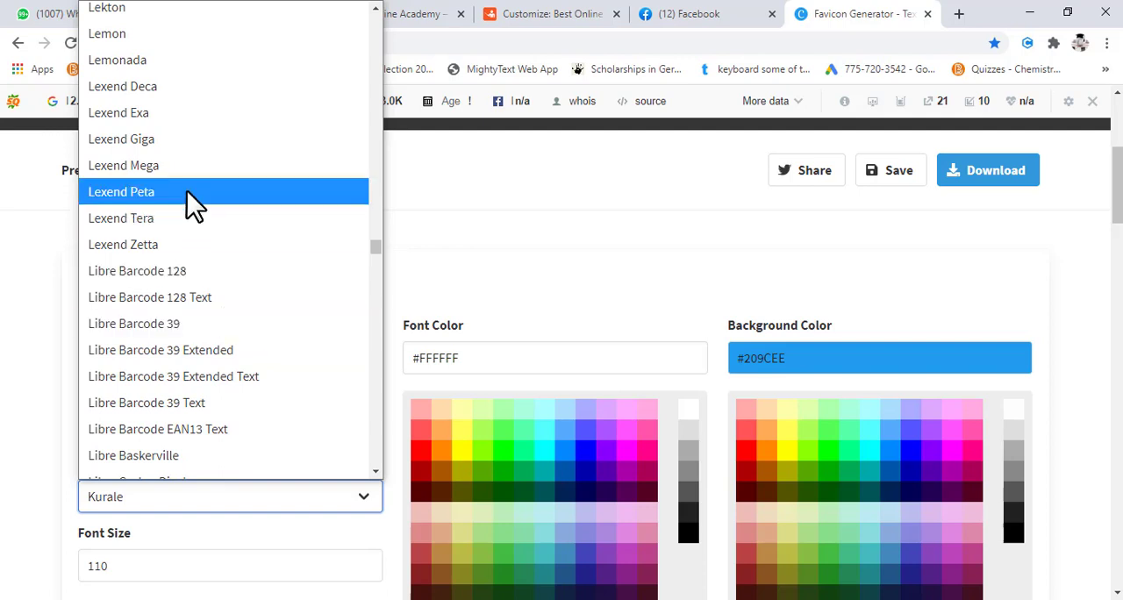
{"action": "left_click", "coordinate": [169, 112]}
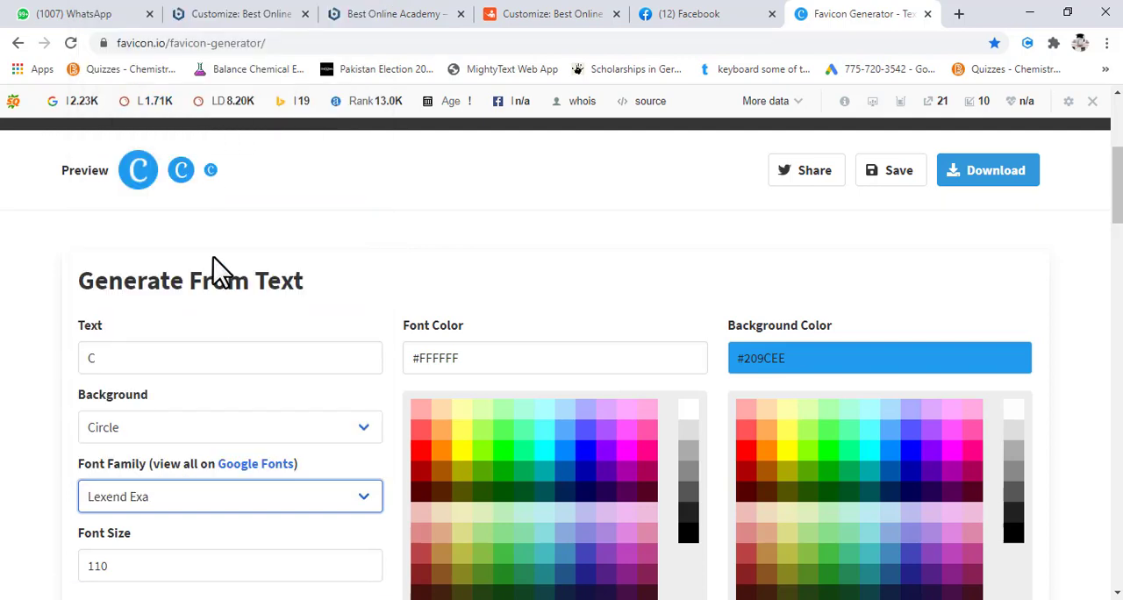
{"action": "left_click", "coordinate": [292, 505]}
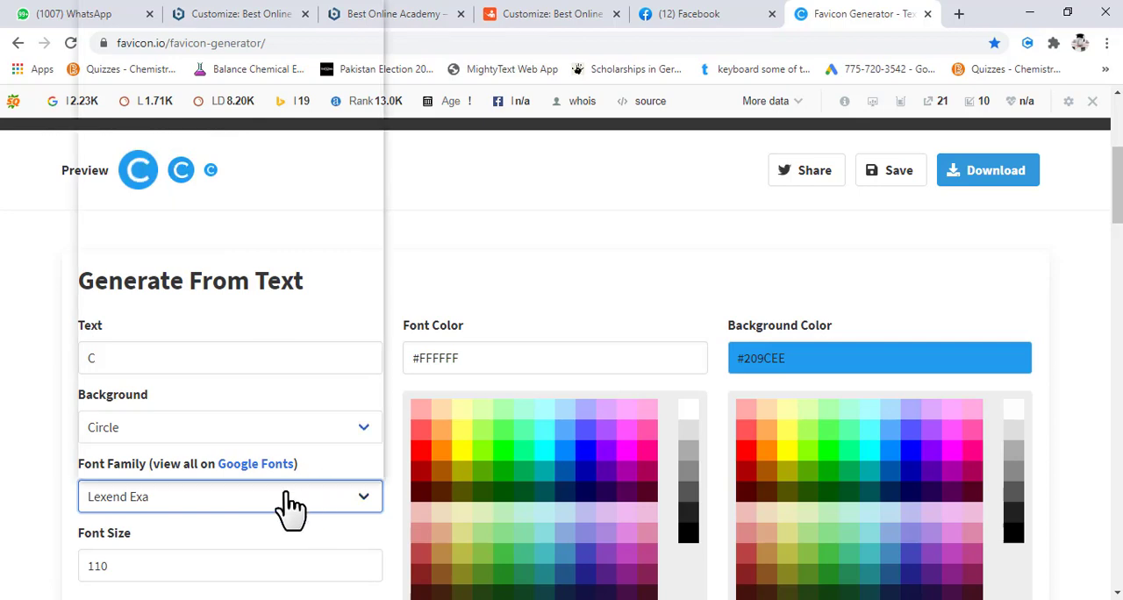
{"action": "left_click", "coordinate": [292, 505]}
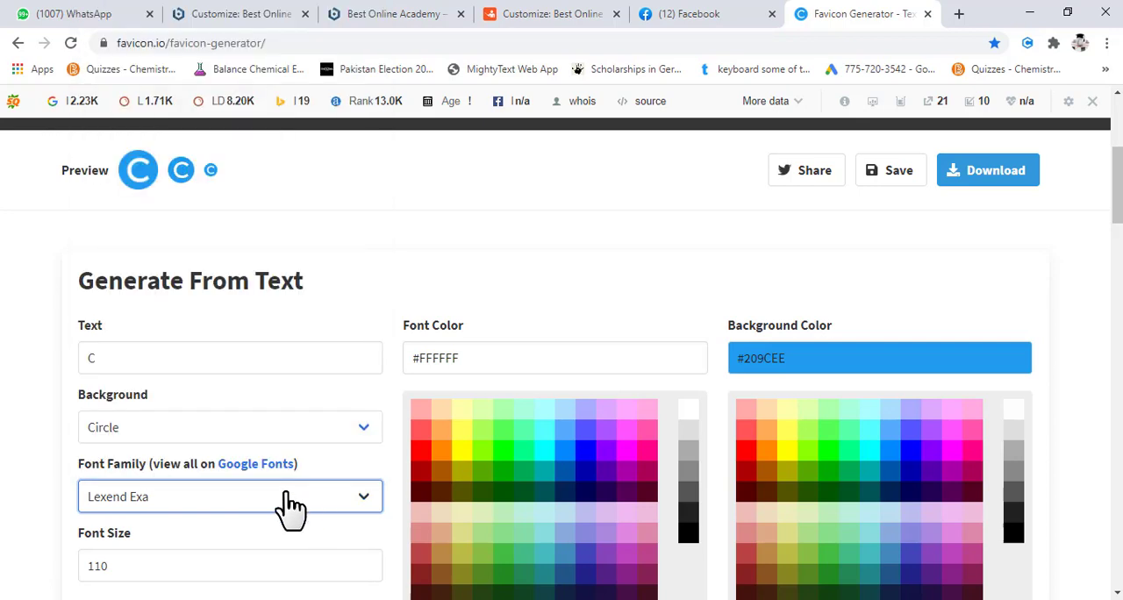
- Browse the font families further and try Flavors for the favicon text
{"action": "left_click", "coordinate": [290, 496]}
{"action": "scroll", "coordinate": [263, 394], "scroll_direction": "up", "scroll_amount": 8}
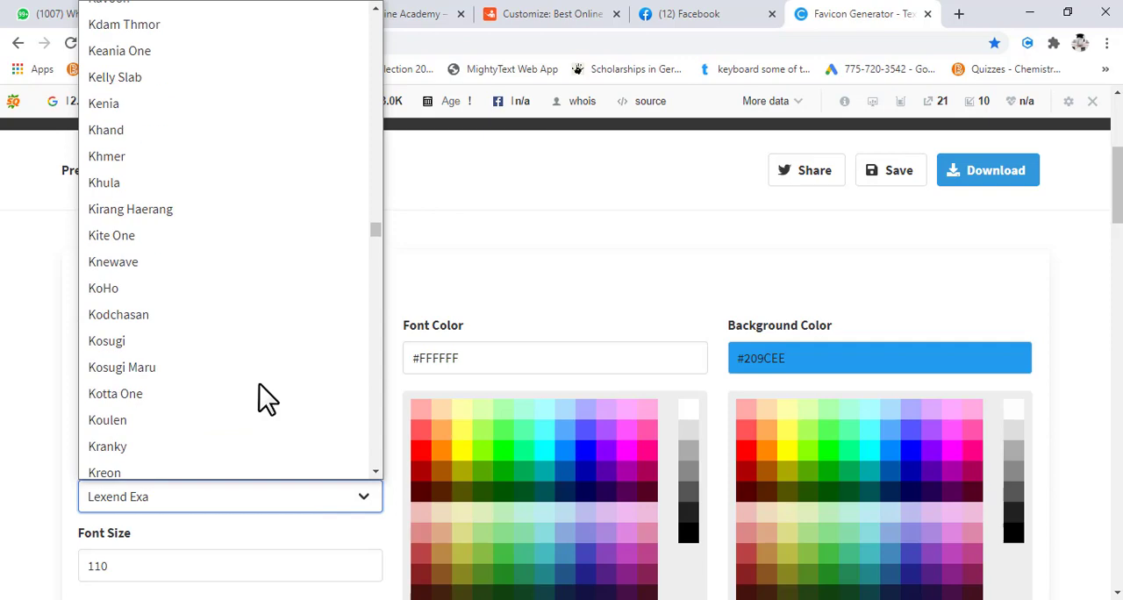
{"action": "scroll", "coordinate": [268, 399], "scroll_direction": "up", "scroll_amount": 20}
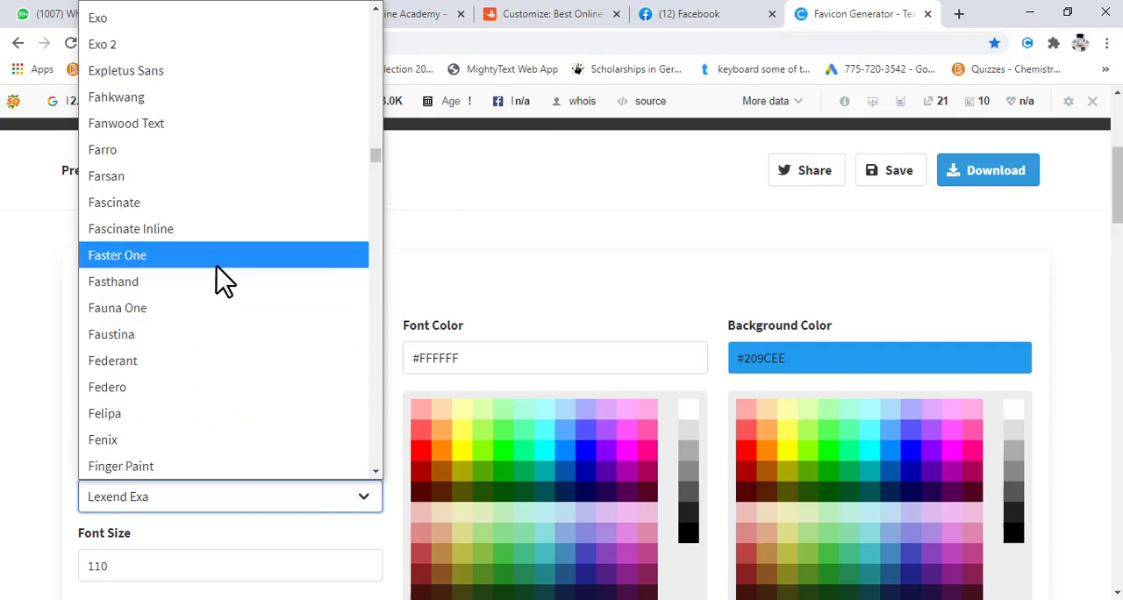
{"action": "scroll", "coordinate": [250, 272], "scroll_direction": "down", "scroll_amount": 3}
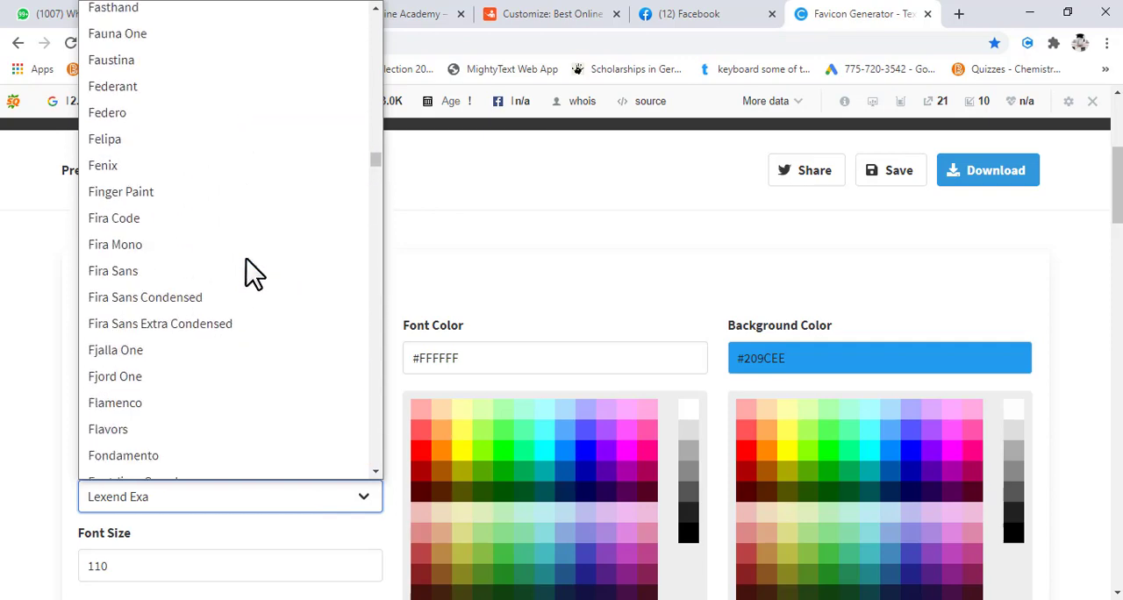
{"action": "scroll", "coordinate": [246, 260], "scroll_direction": "down", "scroll_amount": 3}
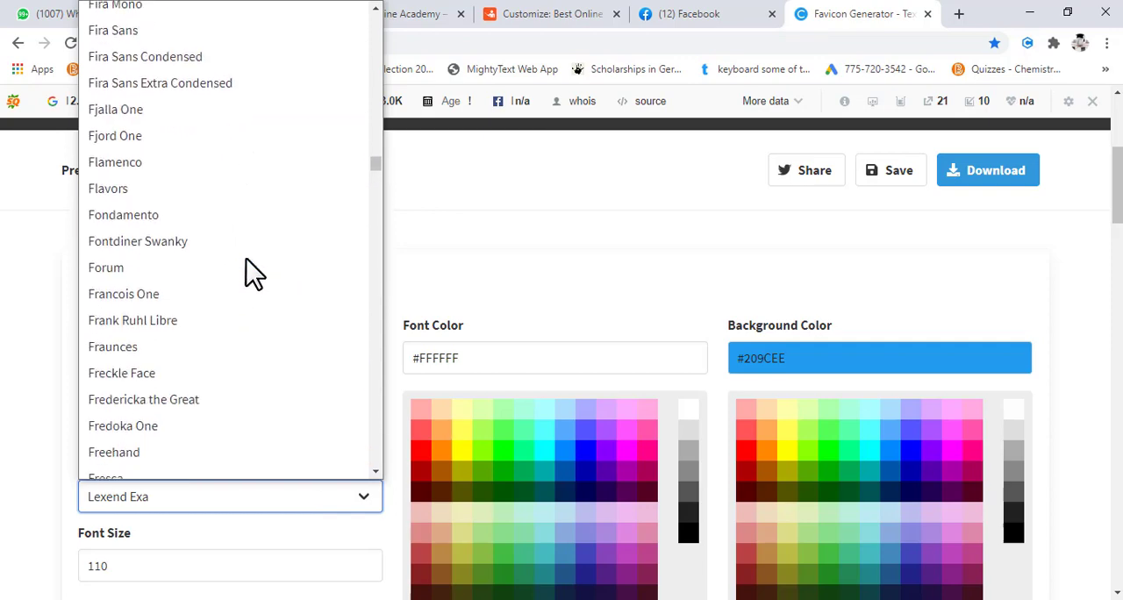
{"action": "left_click", "coordinate": [242, 200]}
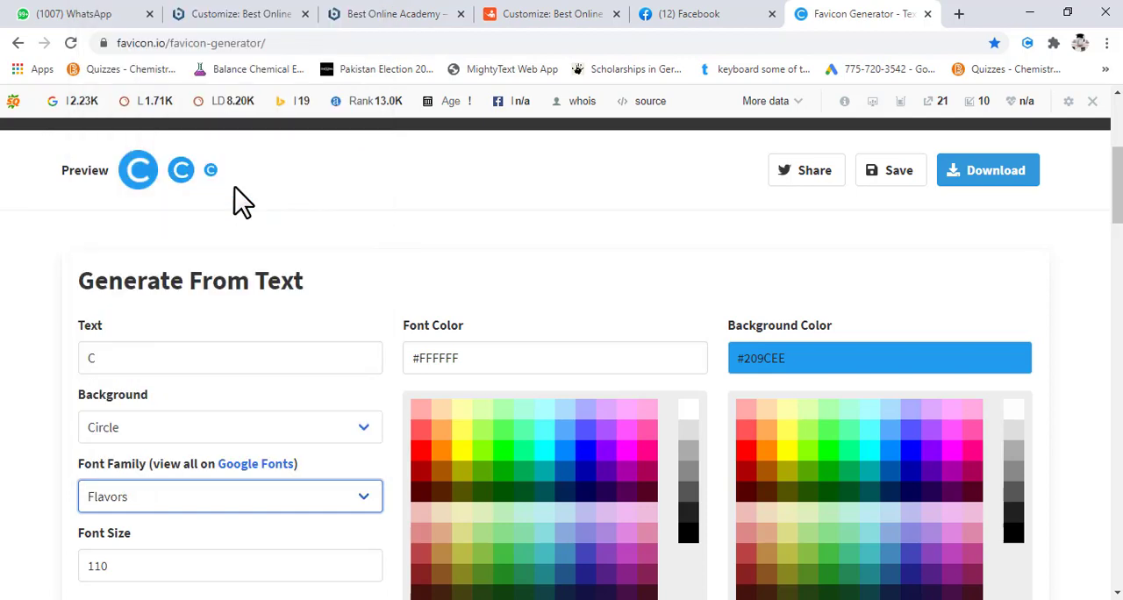
- Try the Fira Sans and Electrolize font families for the favicon text
{"action": "left_click", "coordinate": [237, 501]}
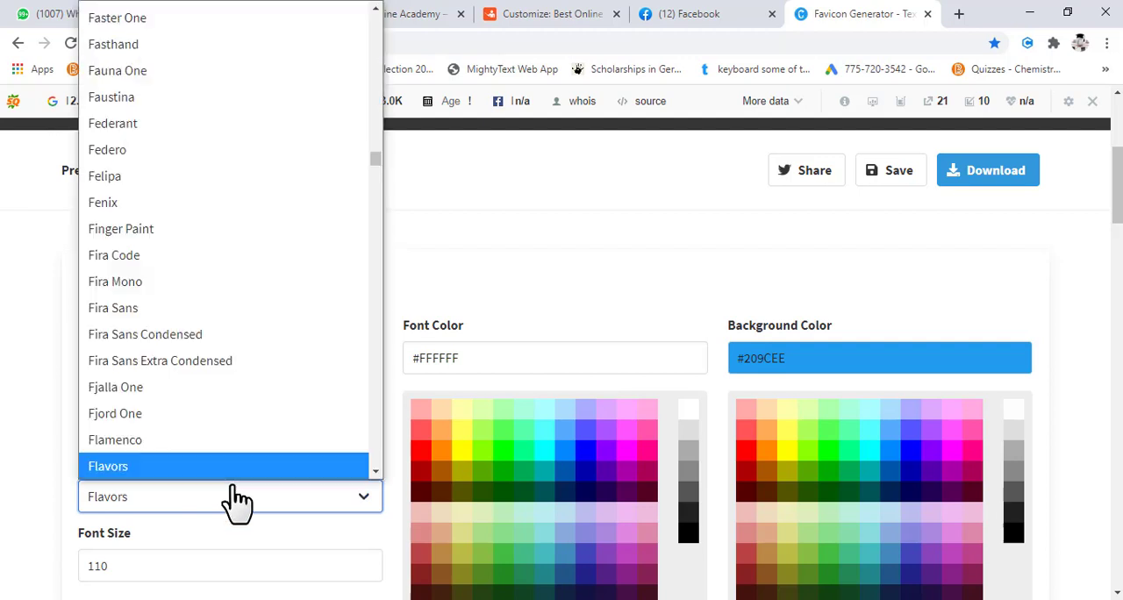
{"action": "left_click", "coordinate": [172, 305]}
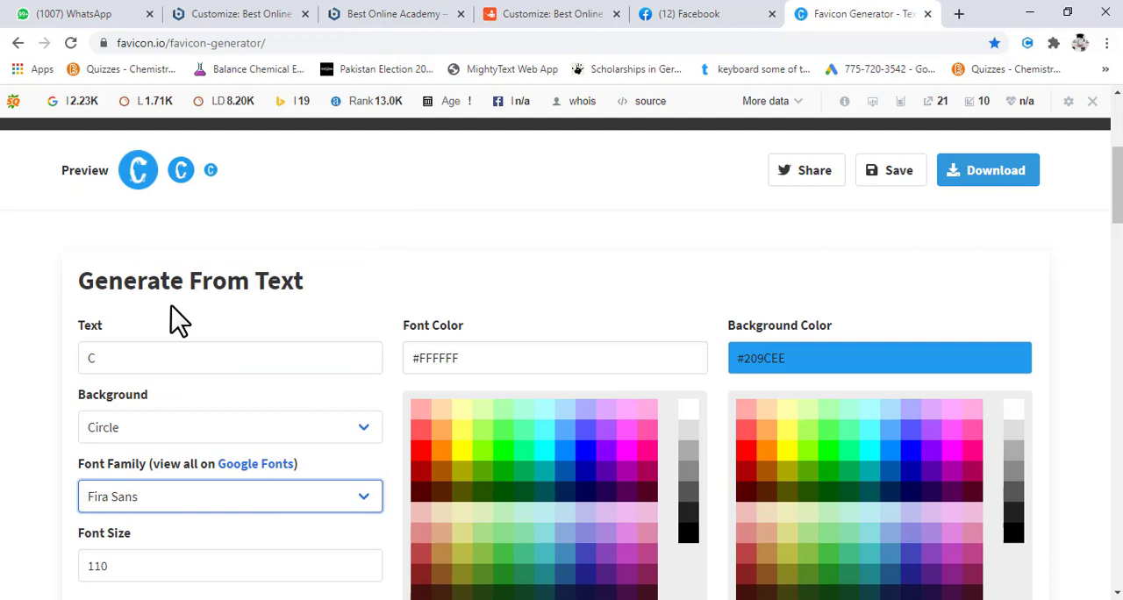
{"action": "left_click", "coordinate": [281, 508]}
{"action": "scroll", "coordinate": [259, 294], "scroll_direction": "up", "scroll_amount": 9}
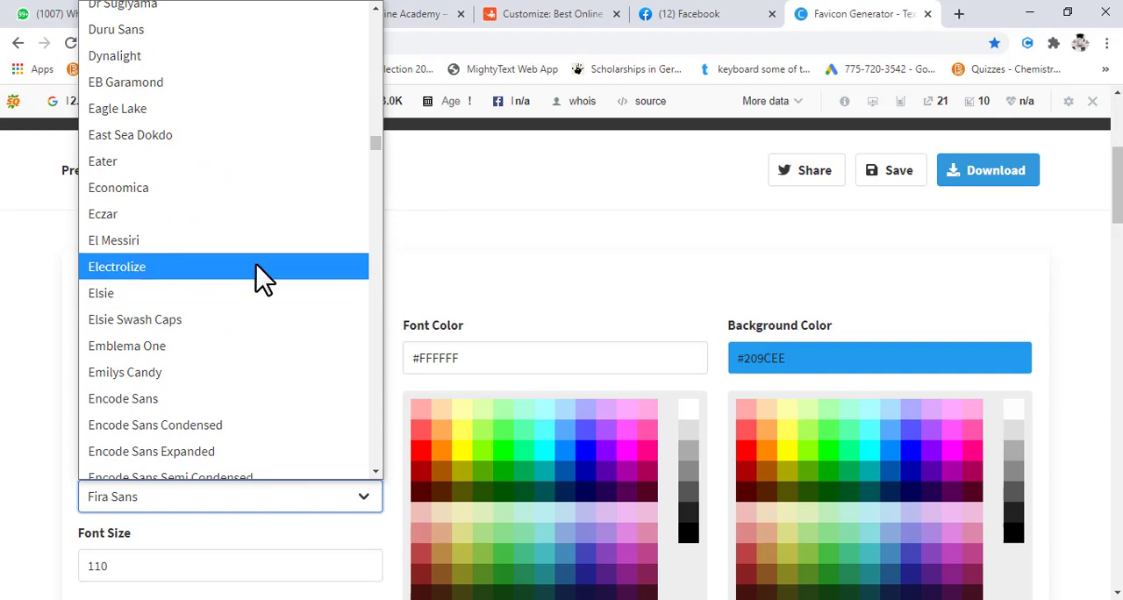
{"action": "left_click", "coordinate": [255, 266]}
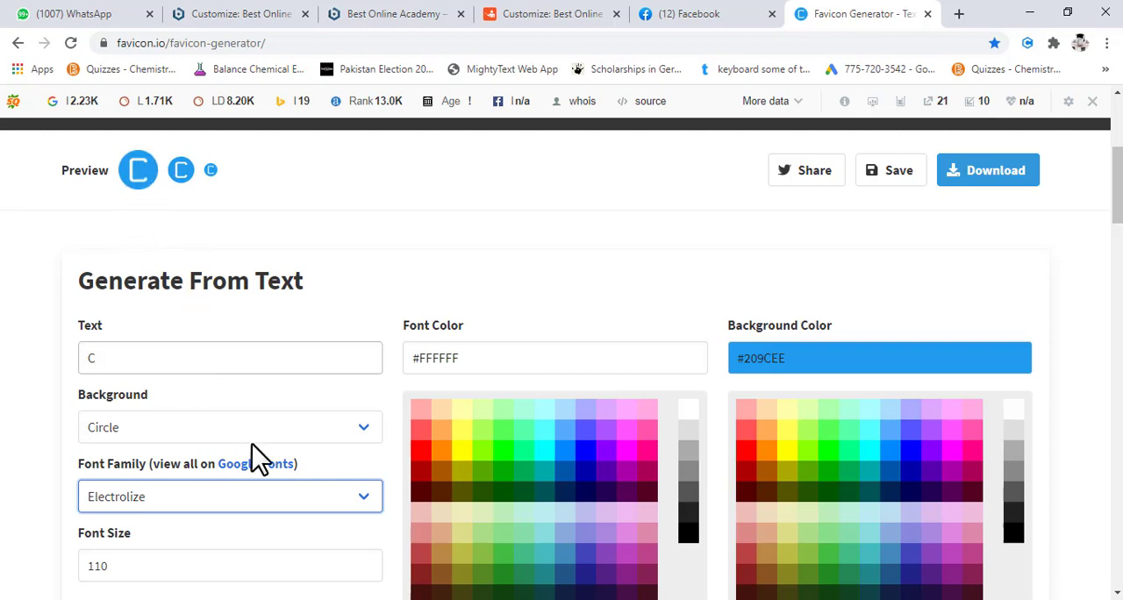
- Try a favicon font size of 130 and change it to 150
{"action": "scroll", "coordinate": [62, 426], "scroll_direction": "down", "scroll_amount": 1}
{"action": "scroll", "coordinate": [66, 430], "scroll_direction": "down", "scroll_amount": 1}
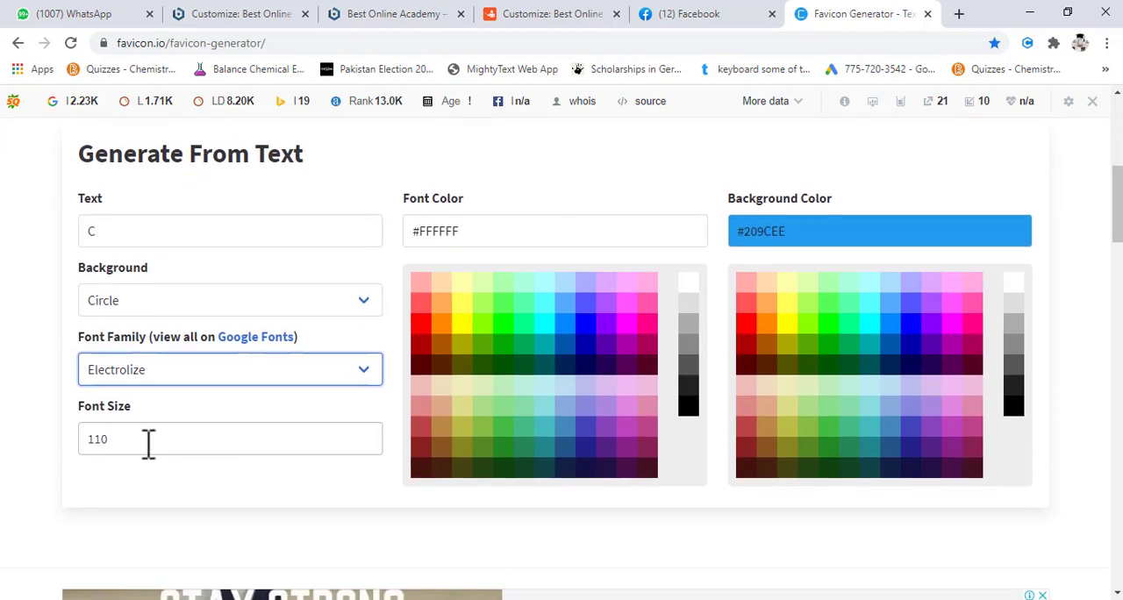
{"action": "scroll", "coordinate": [148, 444], "scroll_direction": "up", "scroll_amount": 2}
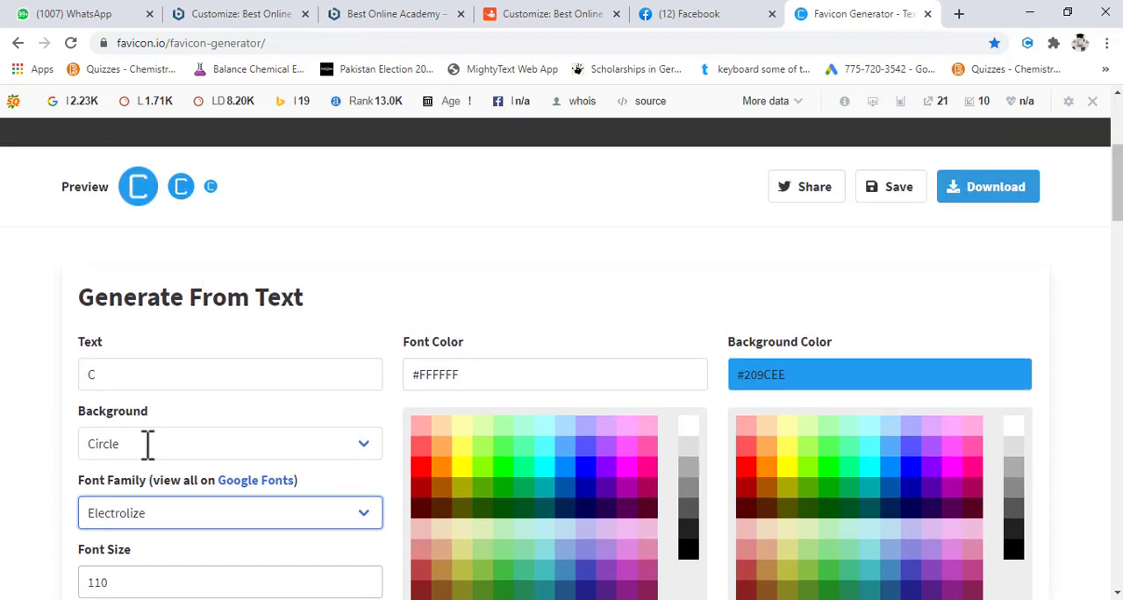
{"action": "double_click", "coordinate": [123, 582]}
{"action": "type", "text": "130"}
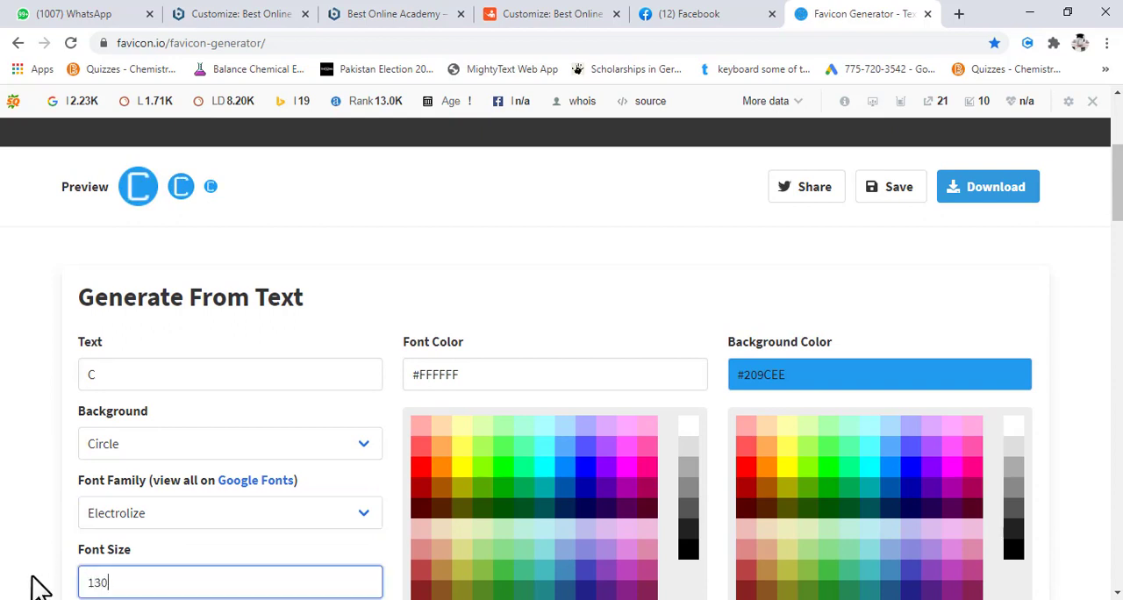
{"action": "key", "text": "BackSpace"}
{"action": "key", "text": "BackSpace"}
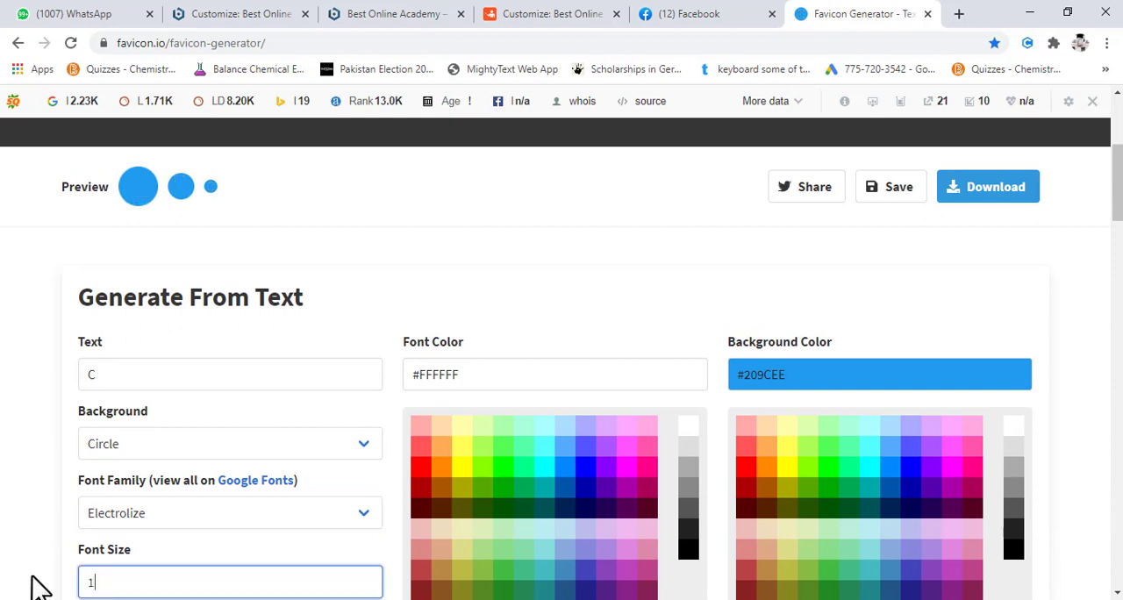
{"action": "type", "text": "50"}
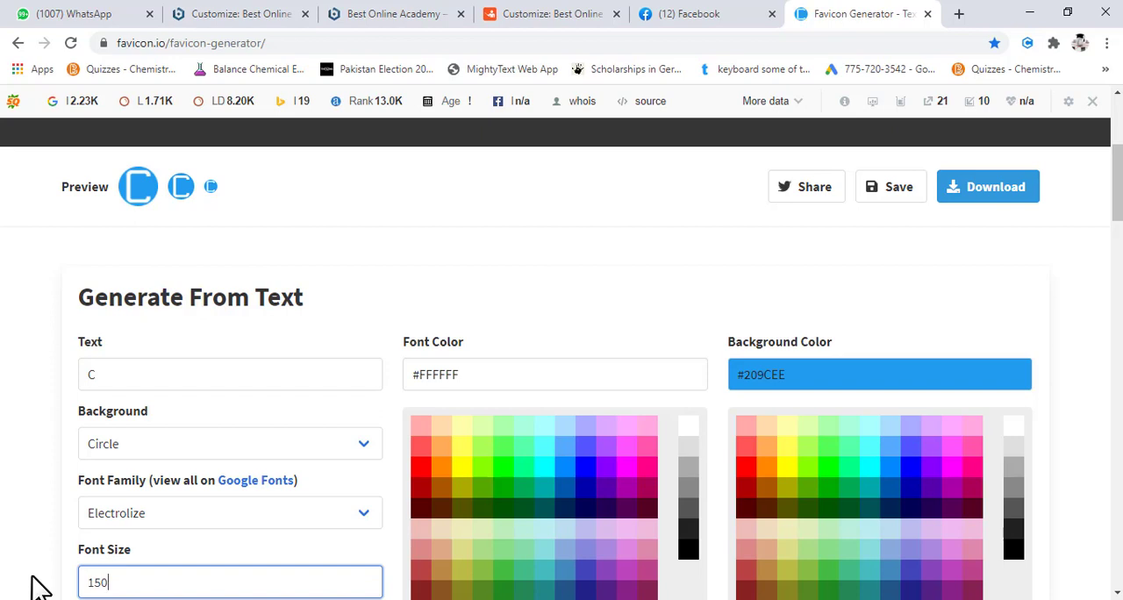
- Set the favicon's background shape to Square
{"action": "left_click", "coordinate": [301, 447]}
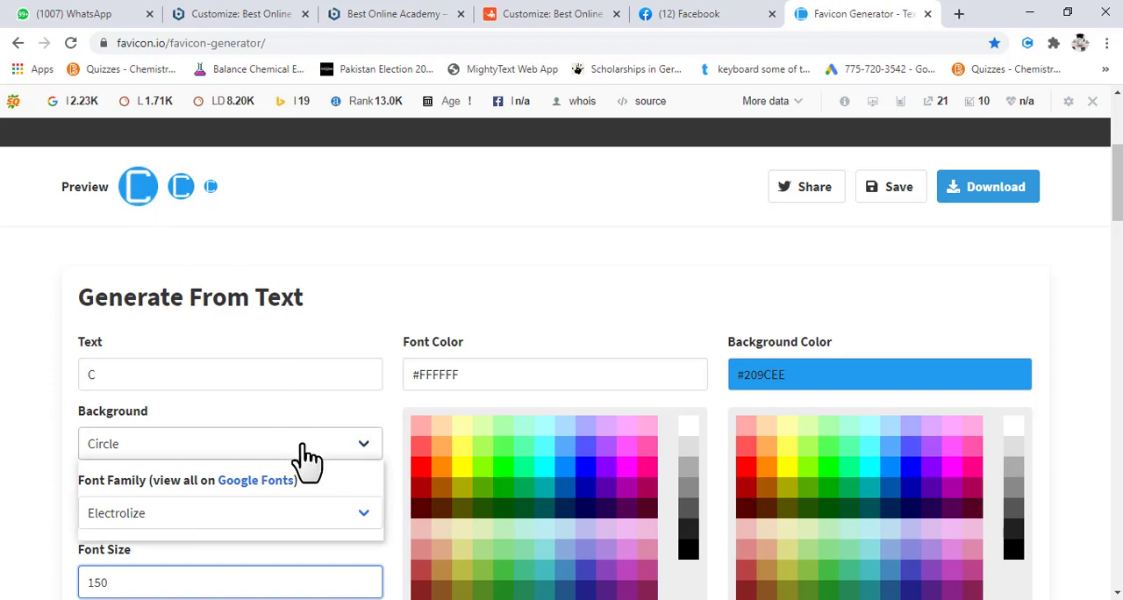
{"action": "left_click", "coordinate": [250, 459]}
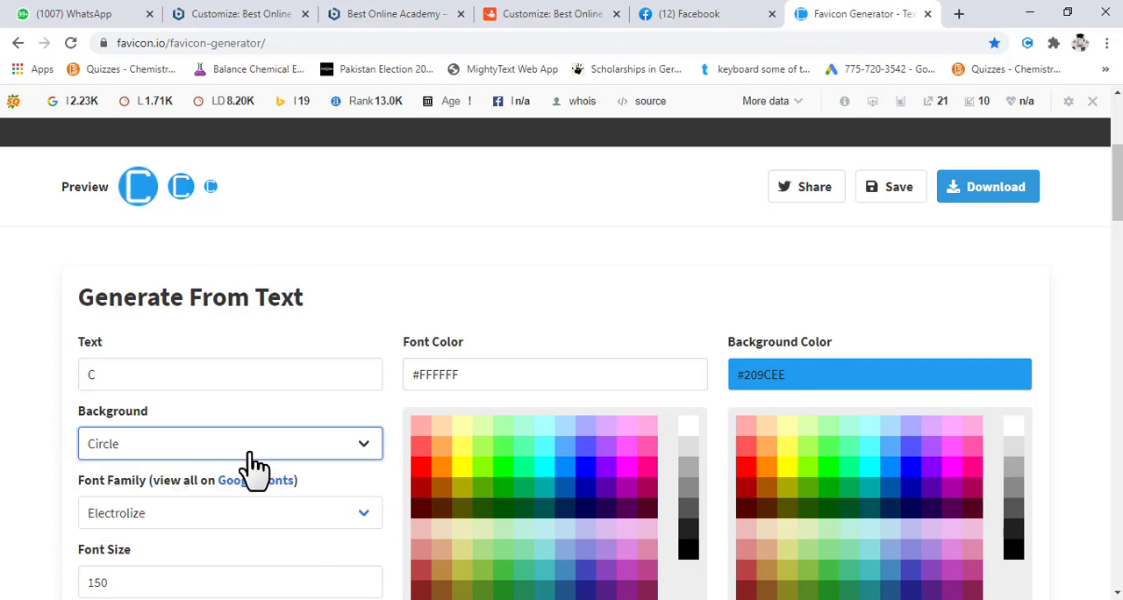
{"action": "left_click", "coordinate": [244, 450]}
{"action": "left_click", "coordinate": [215, 478]}
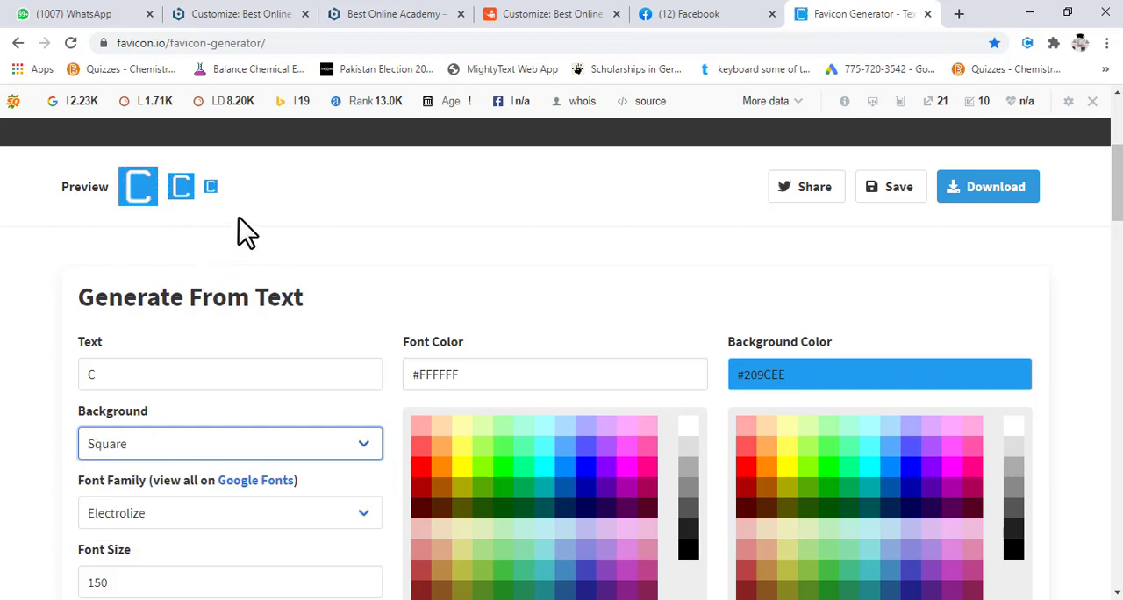
- Set the favicon's font family to Didact Gothic
{"action": "scroll", "coordinate": [221, 350], "scroll_direction": "down", "scroll_amount": 1}
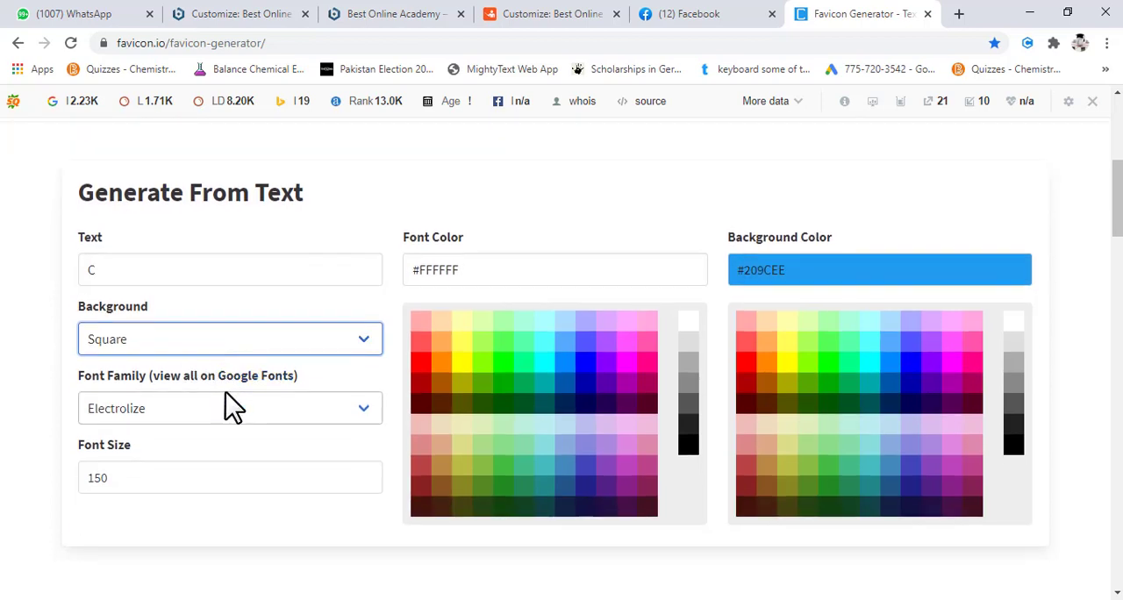
{"action": "left_click", "coordinate": [272, 406]}
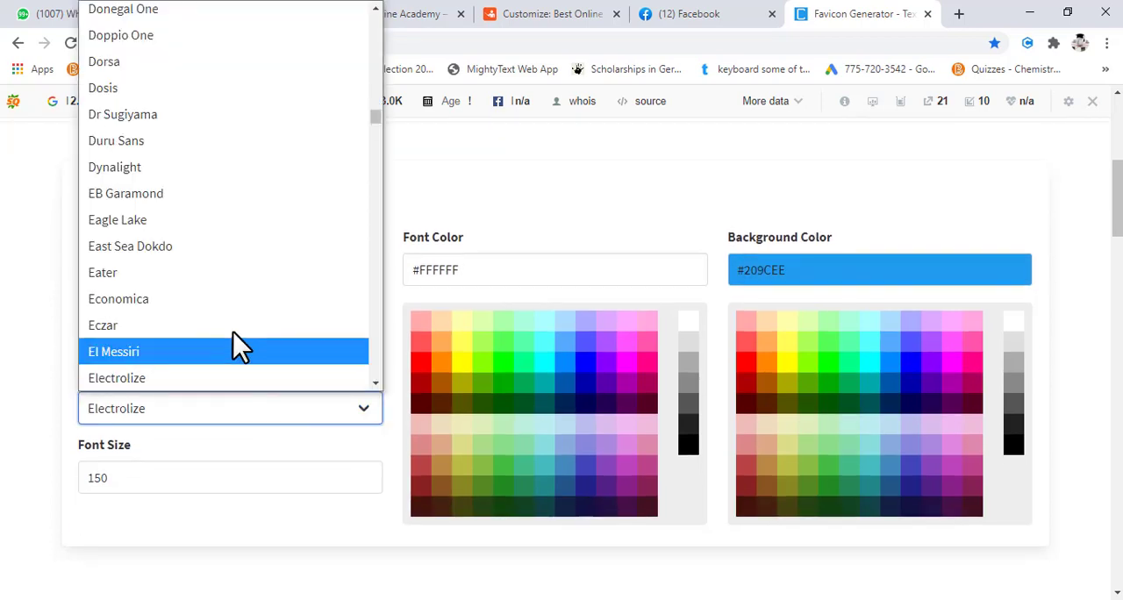
{"action": "scroll", "coordinate": [220, 272], "scroll_direction": "up", "scroll_amount": 4}
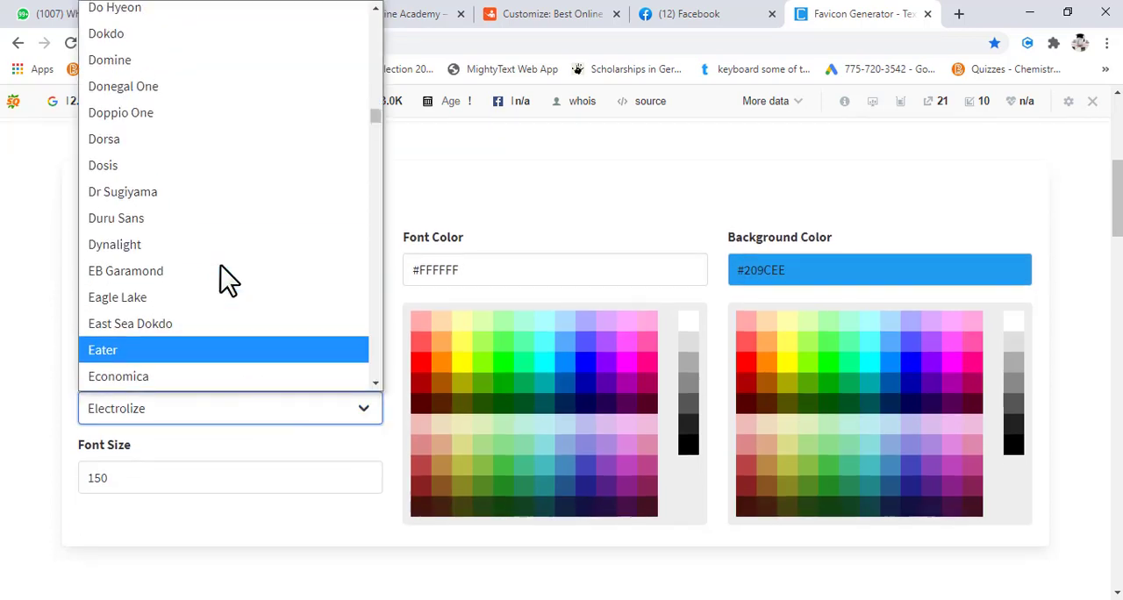
{"action": "scroll", "coordinate": [221, 265], "scroll_direction": "up", "scroll_amount": 2}
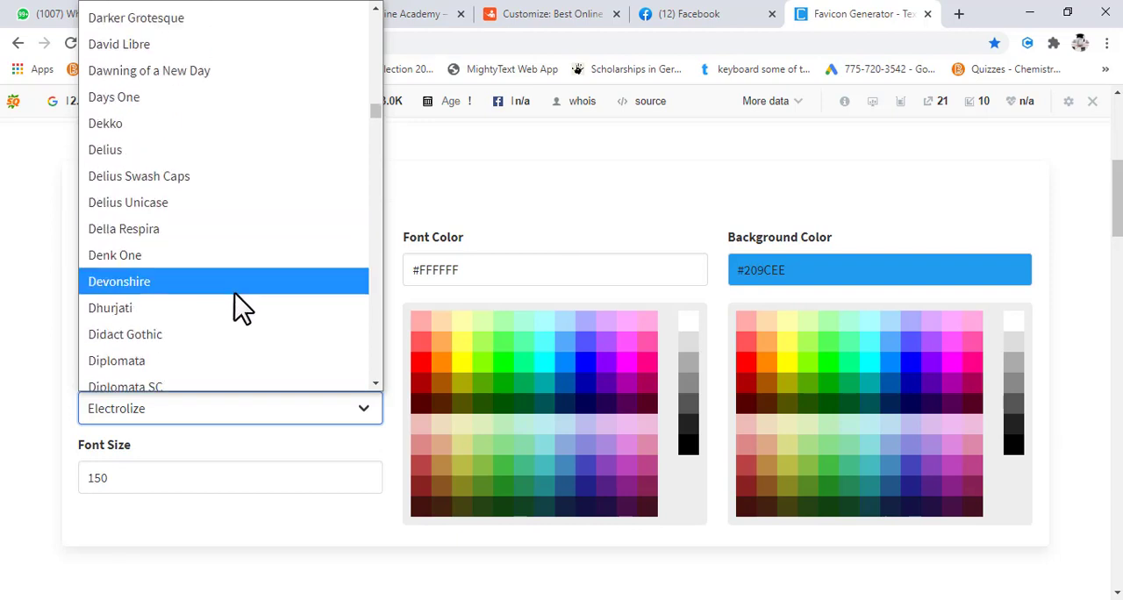
{"action": "left_click", "coordinate": [230, 338]}
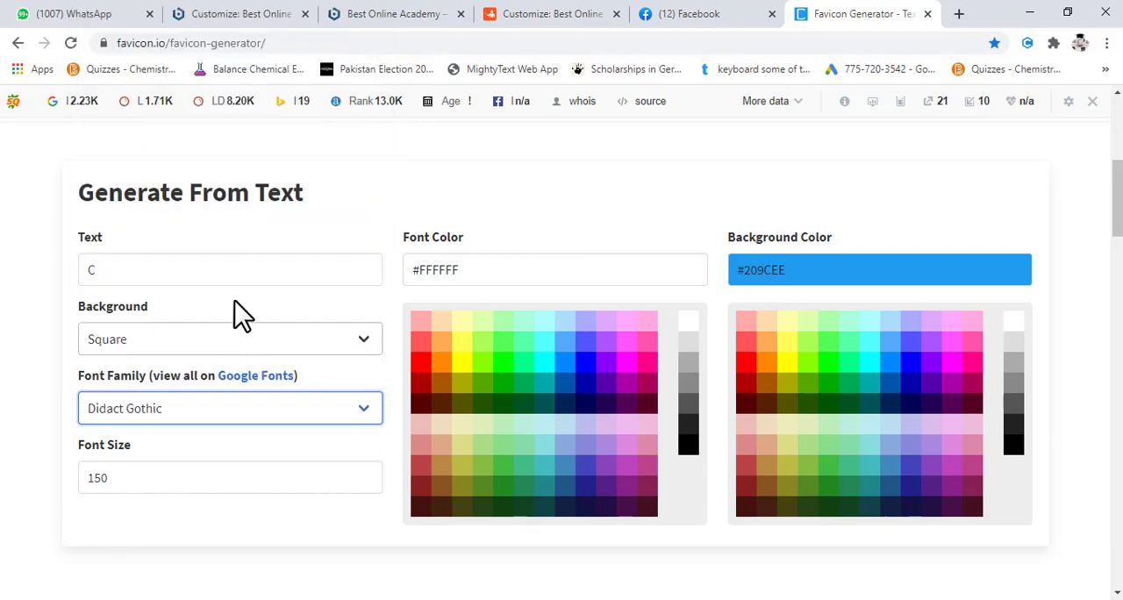
- Check the favicon preview and set the font color to red, #F00
{"action": "scroll", "coordinate": [234, 300], "scroll_direction": "up", "scroll_amount": 3}
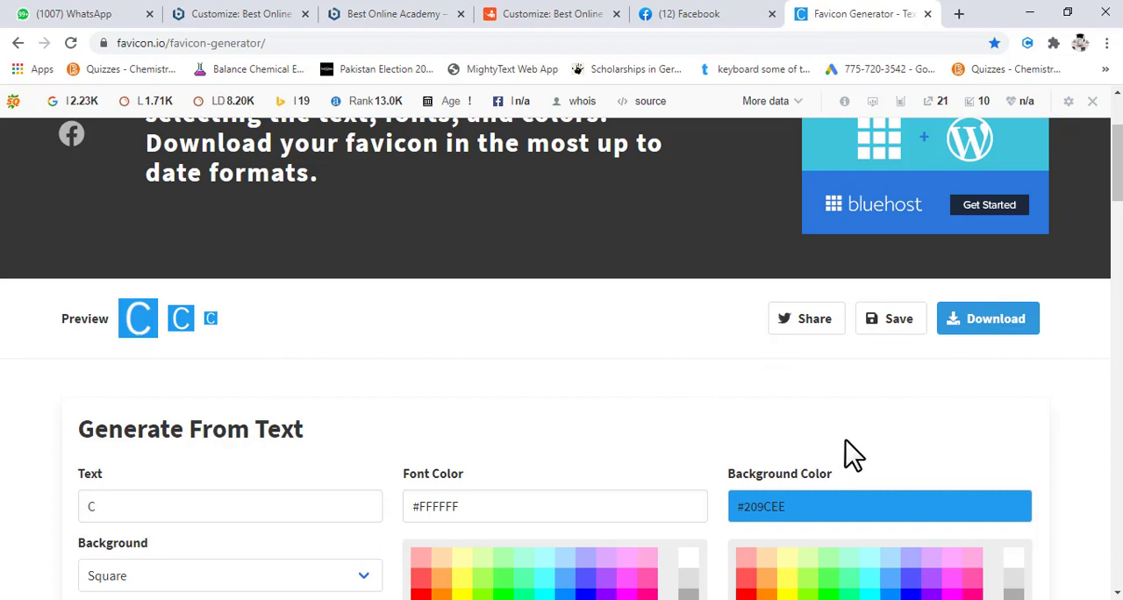
{"action": "scroll", "coordinate": [632, 447], "scroll_direction": "down", "scroll_amount": 1}
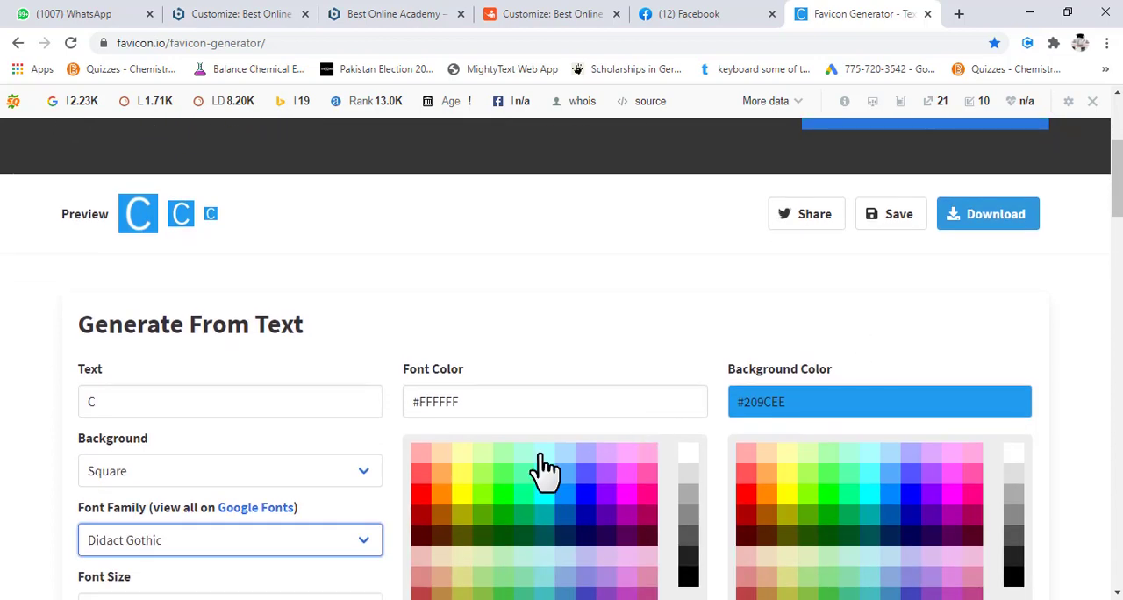
{"action": "left_click", "coordinate": [424, 495]}
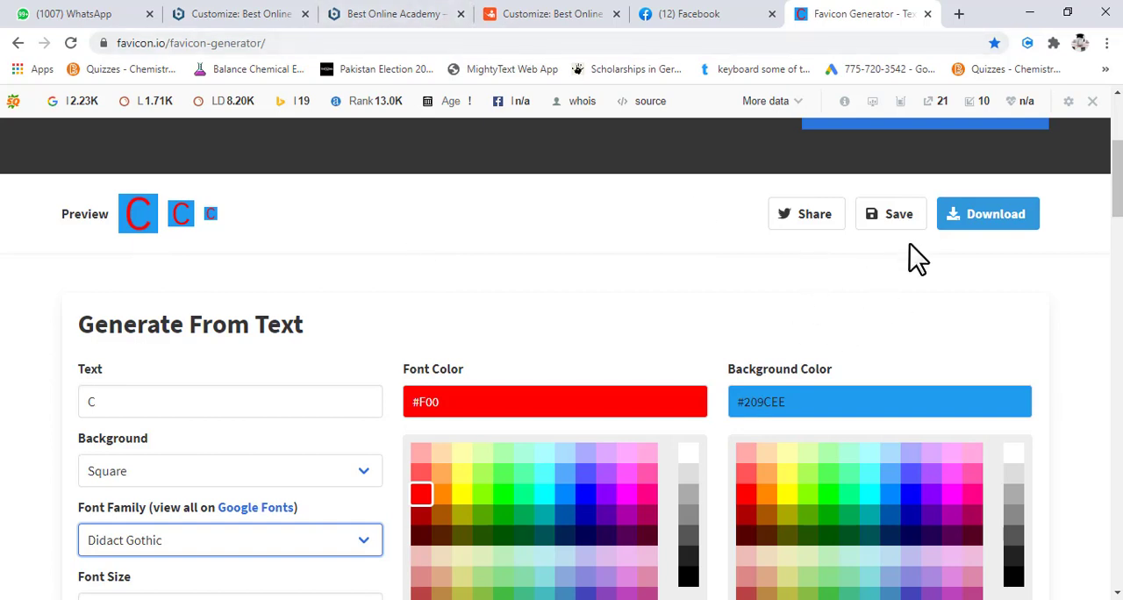
- Download the generated favicon package and open the downloaded favicon_io (6).zip archive
{"action": "left_click", "coordinate": [976, 227]}
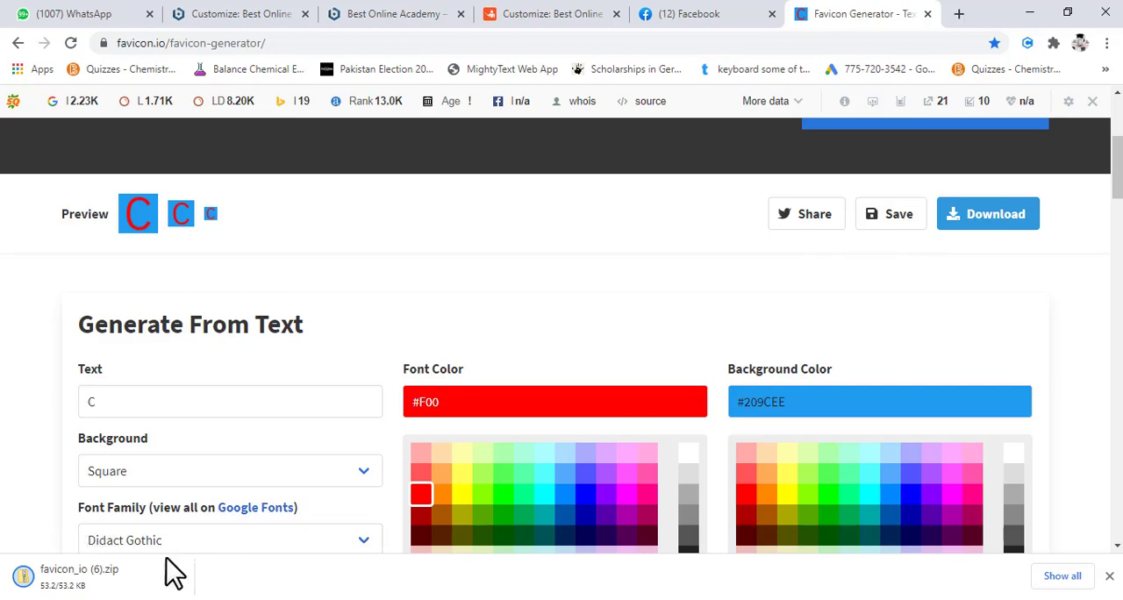
{"action": "left_click", "coordinate": [127, 578]}
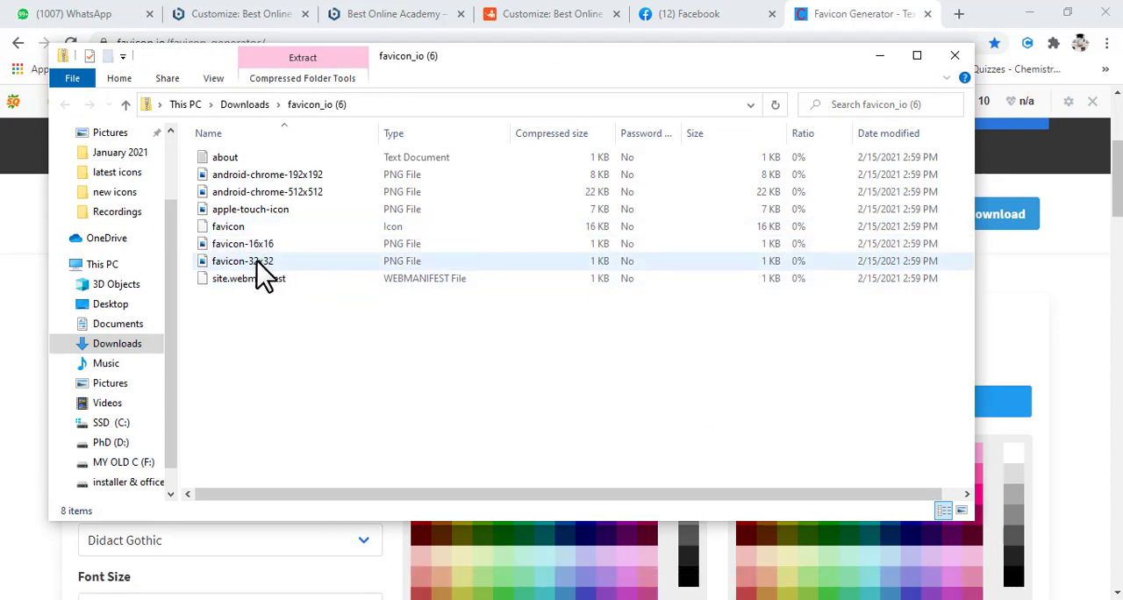
- Copy android-chrome-512x512 from the favicon archive into the Downloads folder, replacing the existing file of that name
{"action": "left_click", "coordinate": [256, 195]}
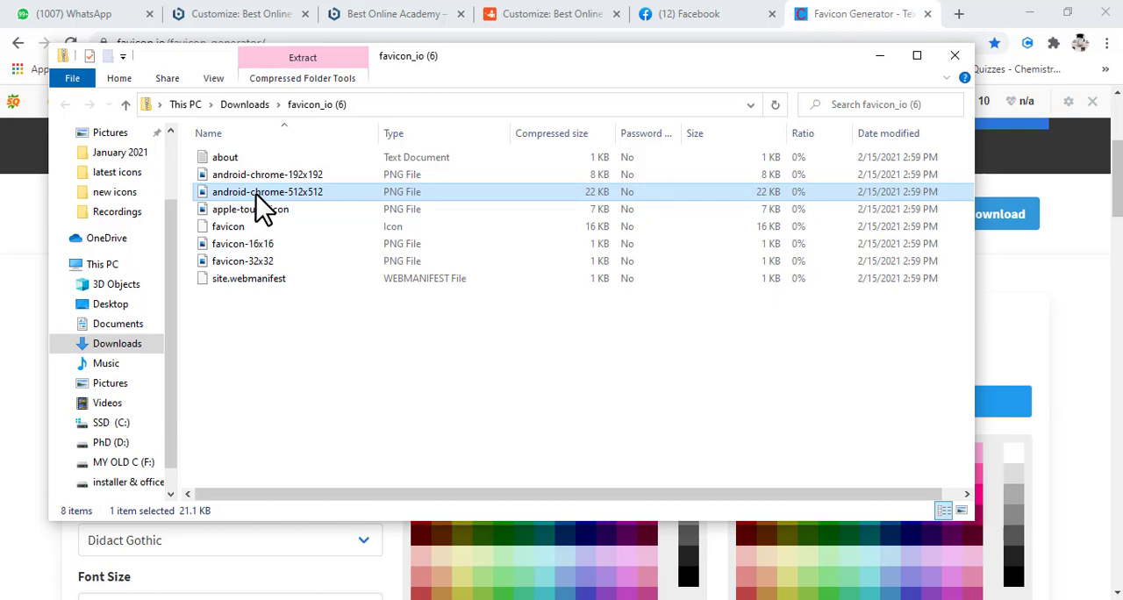
{"action": "left_click", "coordinate": [117, 344]}
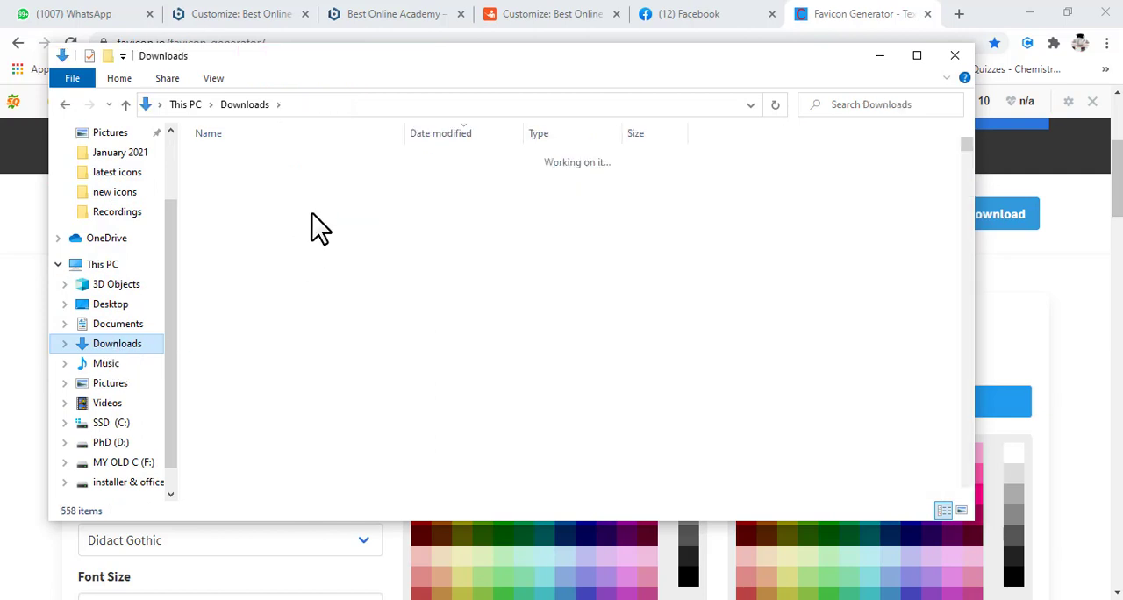
{"action": "left_click", "coordinate": [712, 225]}
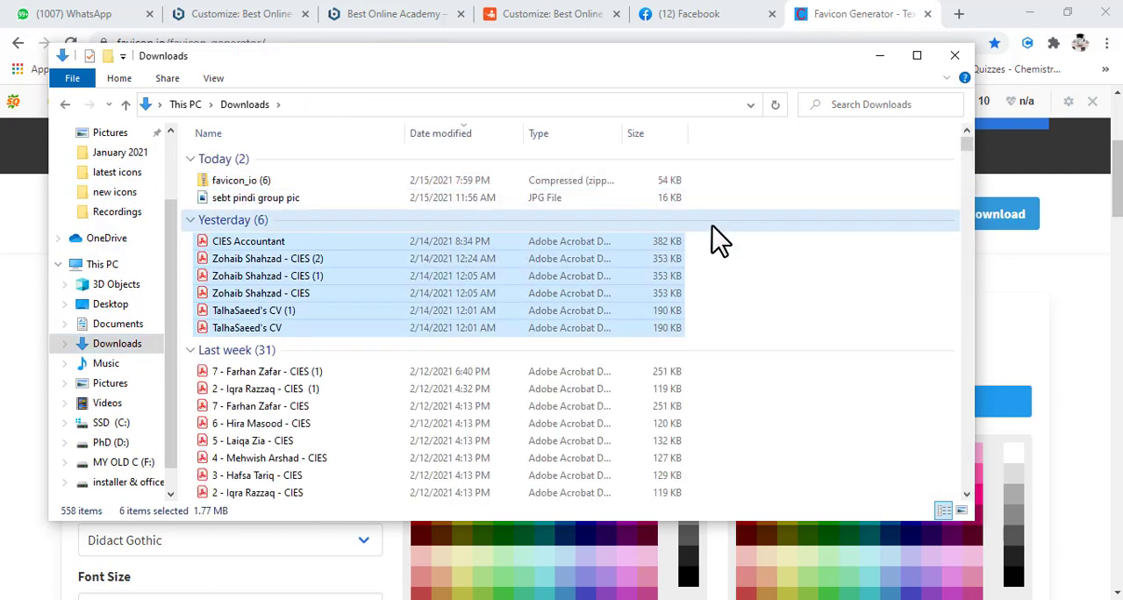
{"action": "left_click", "coordinate": [836, 155]}
{"action": "left_click", "coordinate": [123, 345]}
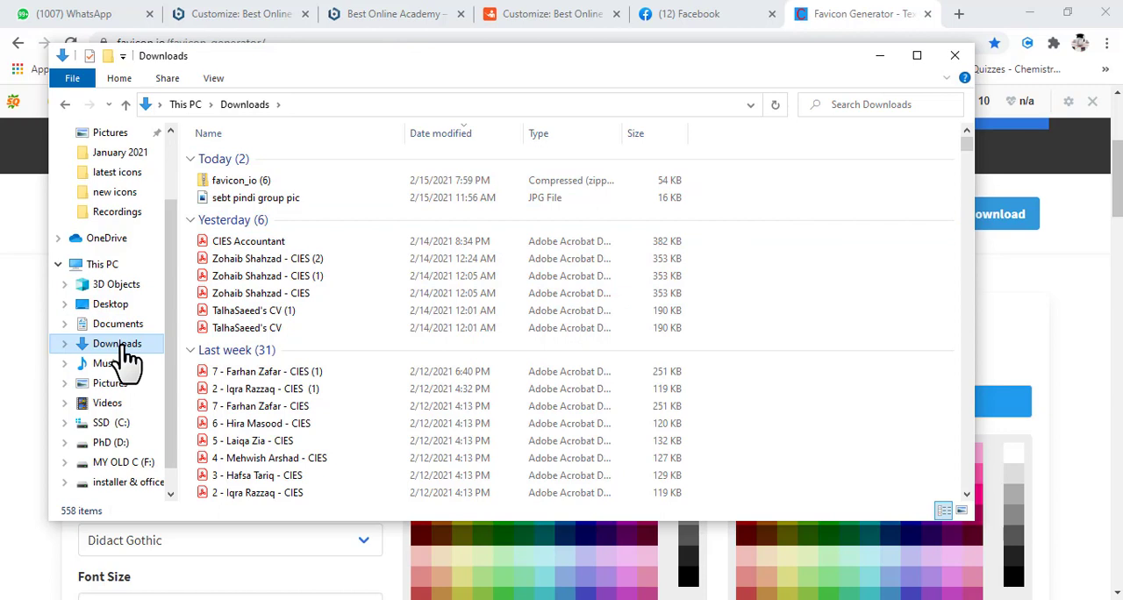
{"action": "key", "text": "ctrl+v"}
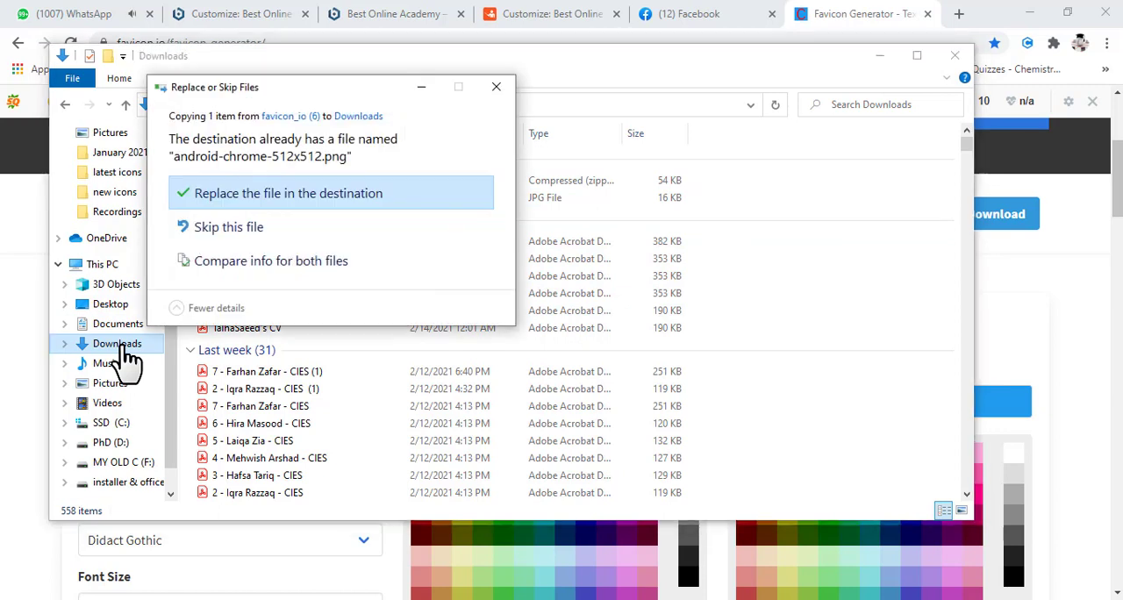
{"action": "left_click", "coordinate": [246, 199]}
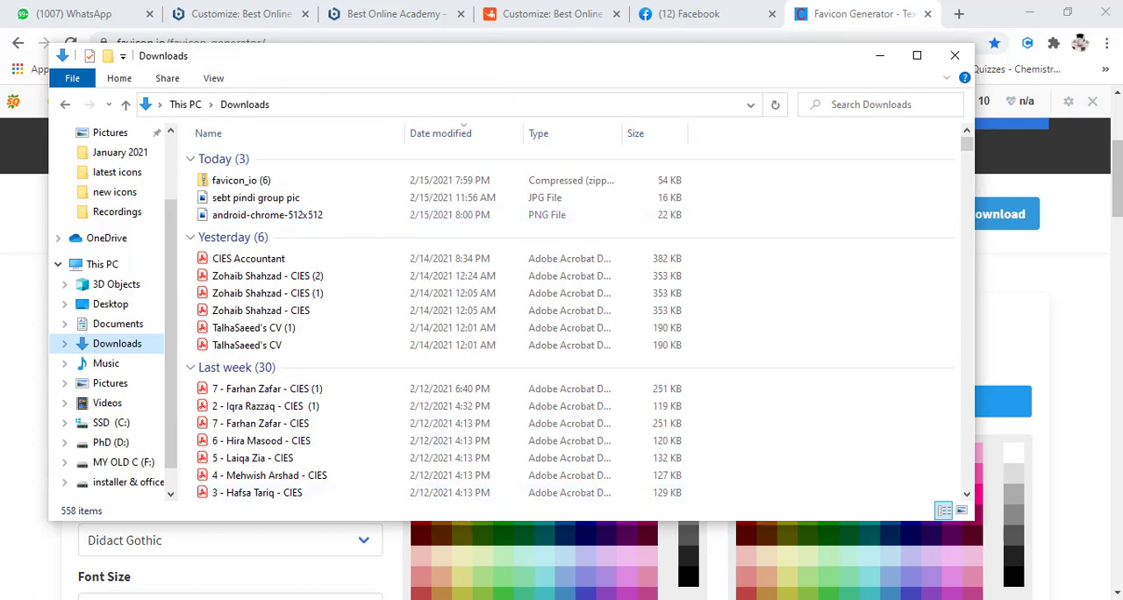
- Switch back to the local WordPress site's Customizer in the browser and reload it
{"action": "key", "text": "alt+Tab"}
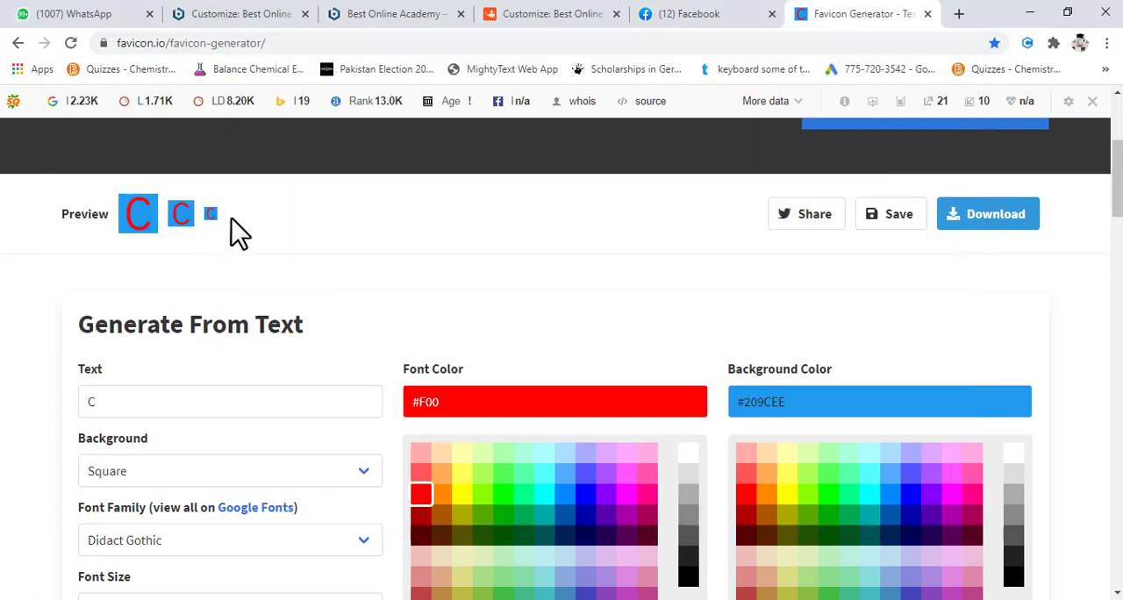
{"action": "left_click", "coordinate": [556, 26]}
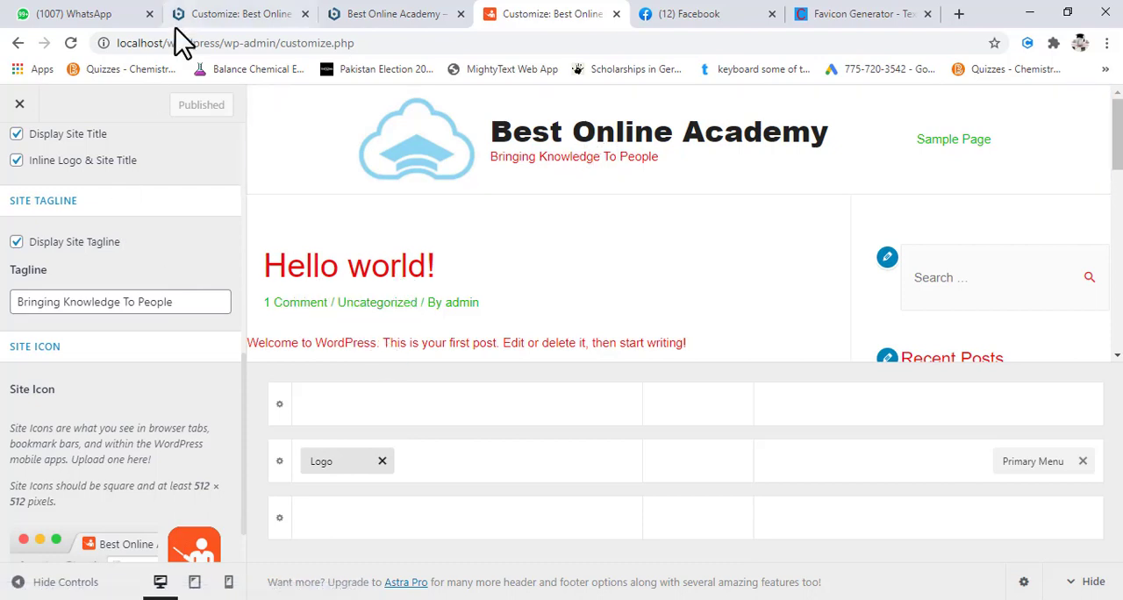
{"action": "left_click", "coordinate": [74, 41]}
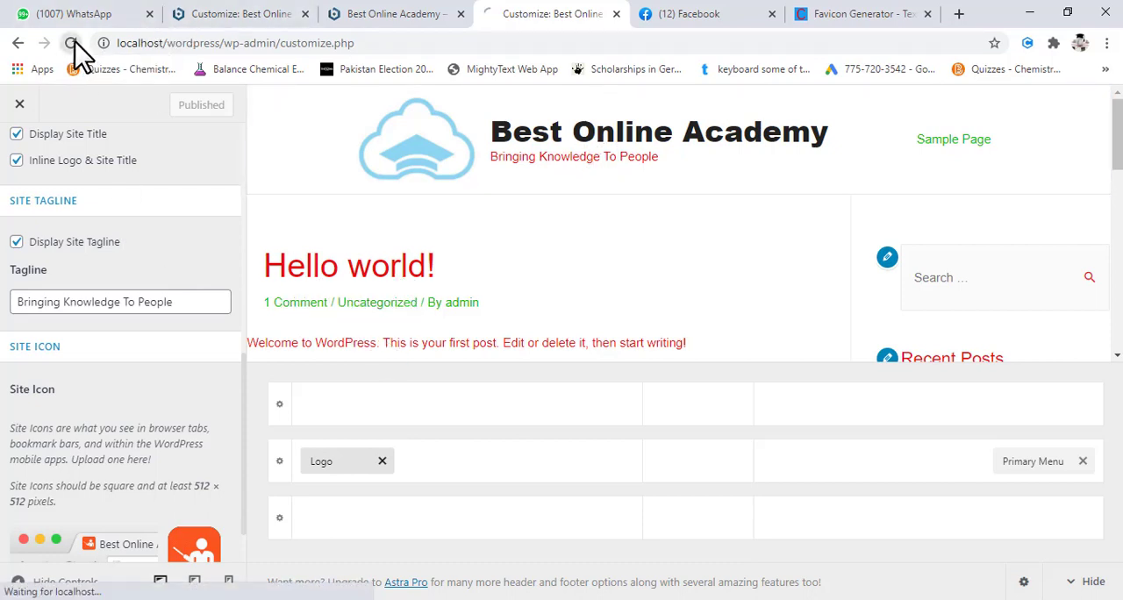
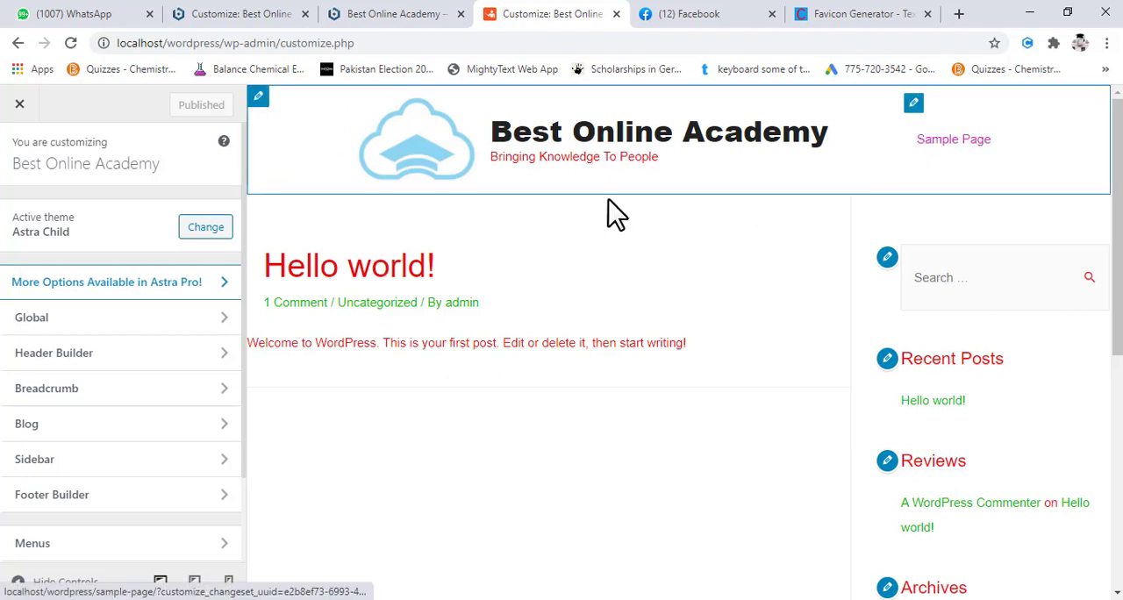
- Open the image selection for changing the site icon in the Header Builder's Logo settings
{"action": "scroll", "coordinate": [464, 326], "scroll_direction": "down", "scroll_amount": 1}
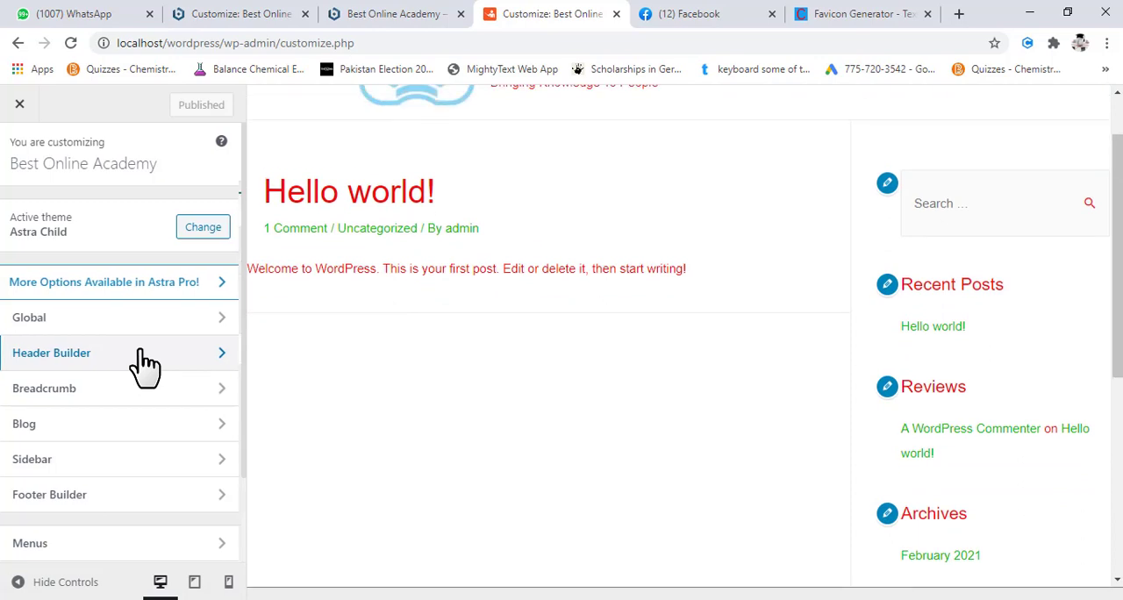
{"action": "left_click", "coordinate": [144, 361]}
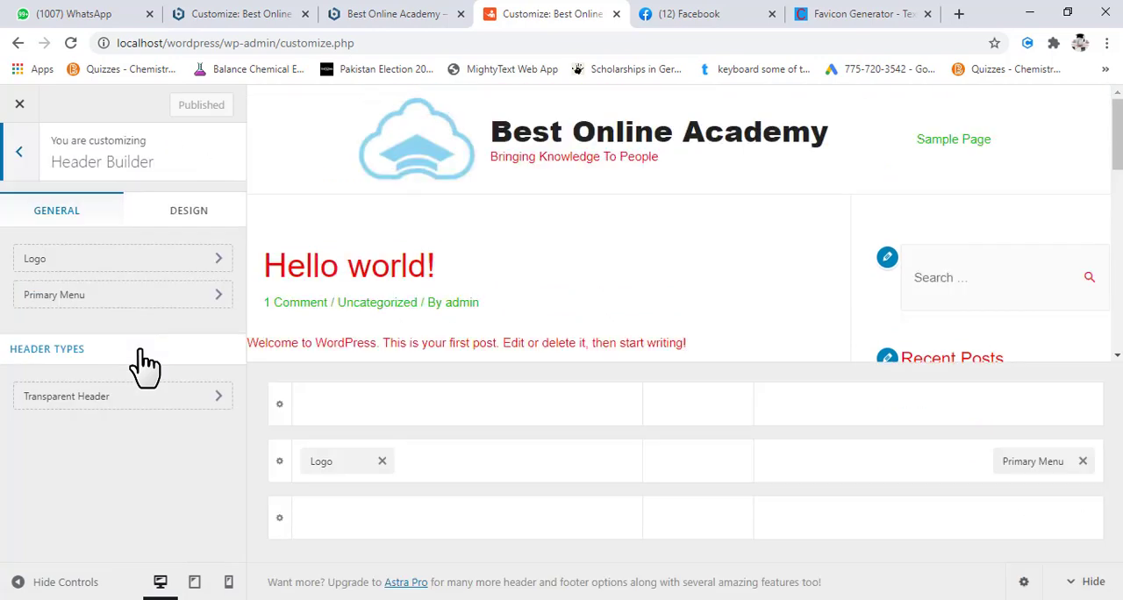
{"action": "left_click", "coordinate": [153, 263]}
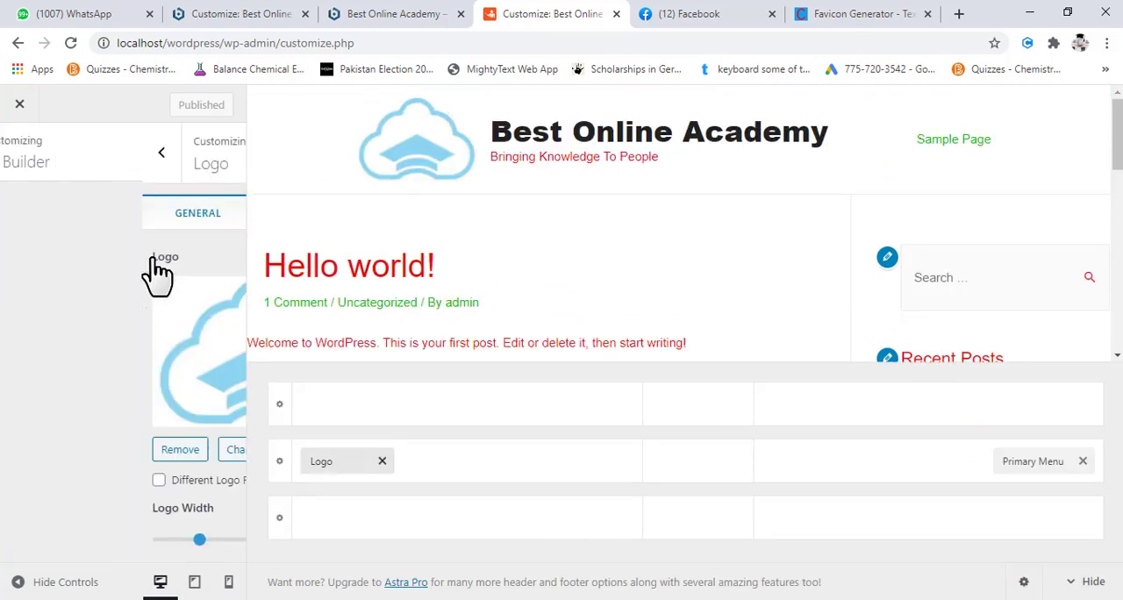
{"action": "scroll", "coordinate": [169, 379], "scroll_direction": "down", "scroll_amount": 5}
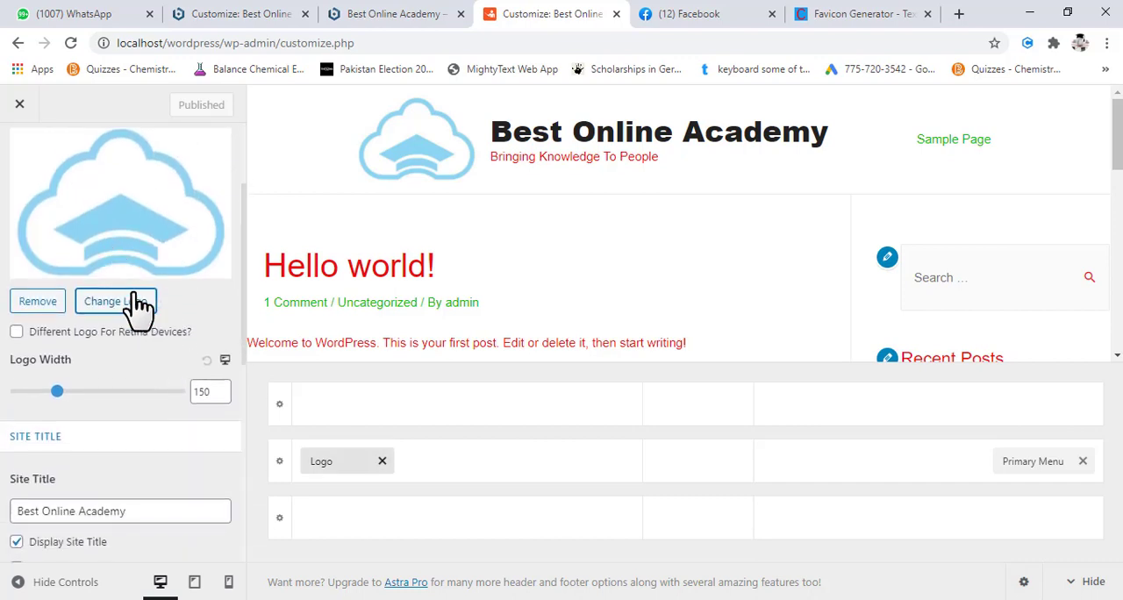
{"action": "scroll", "coordinate": [158, 414], "scroll_direction": "down", "scroll_amount": 4}
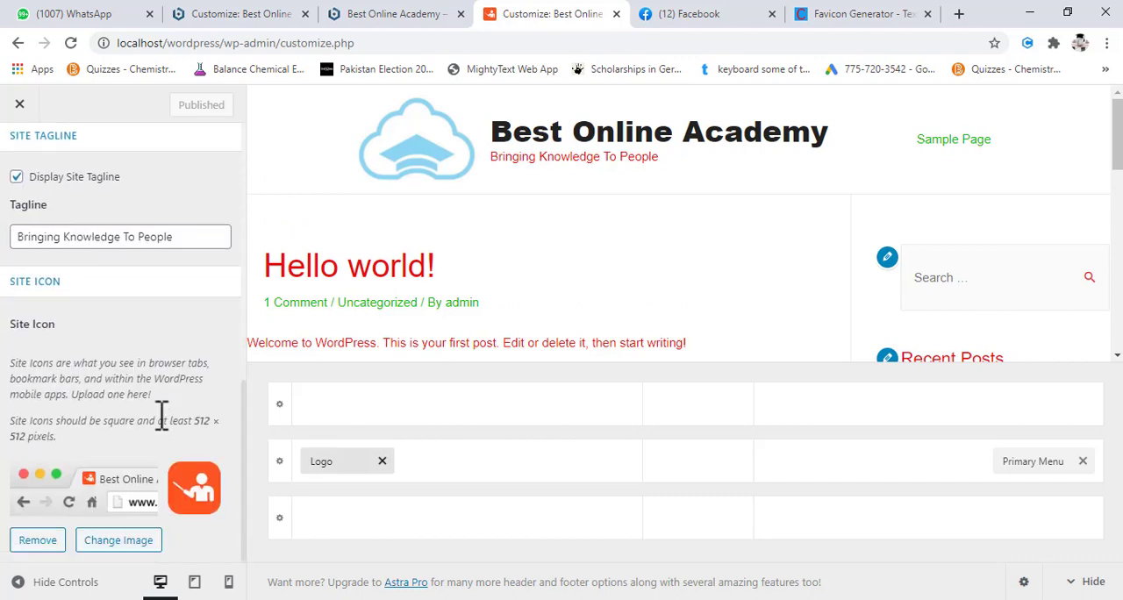
{"action": "left_click", "coordinate": [130, 549]}
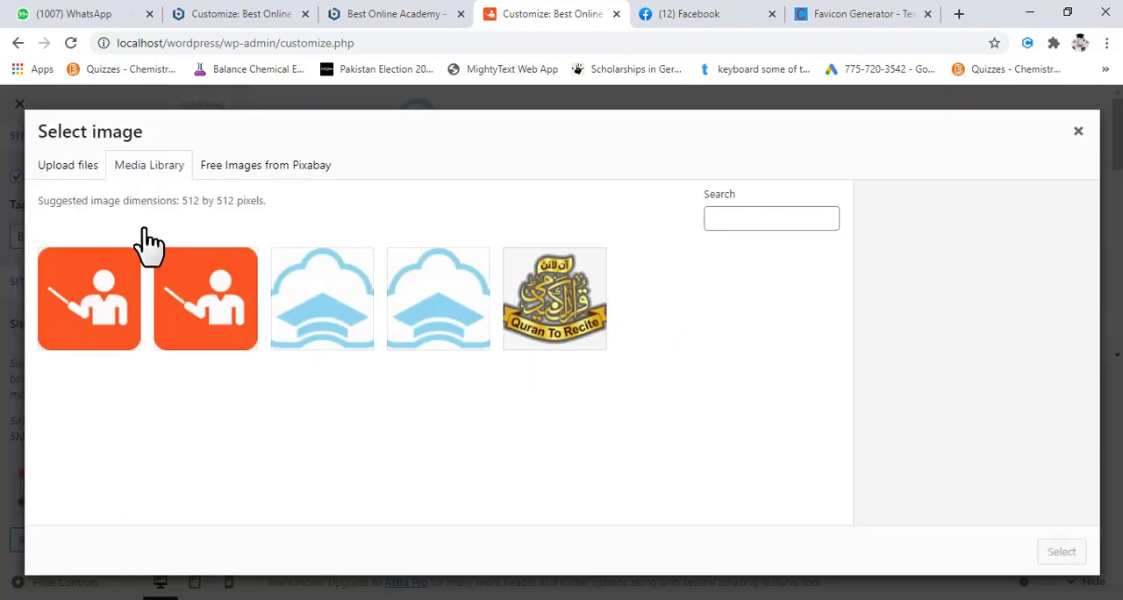
- Upload android-chrome-512x512 from the Downloads folder, set it as the site icon and publish the change
{"action": "left_click", "coordinate": [72, 167]}
{"action": "left_click", "coordinate": [563, 383]}
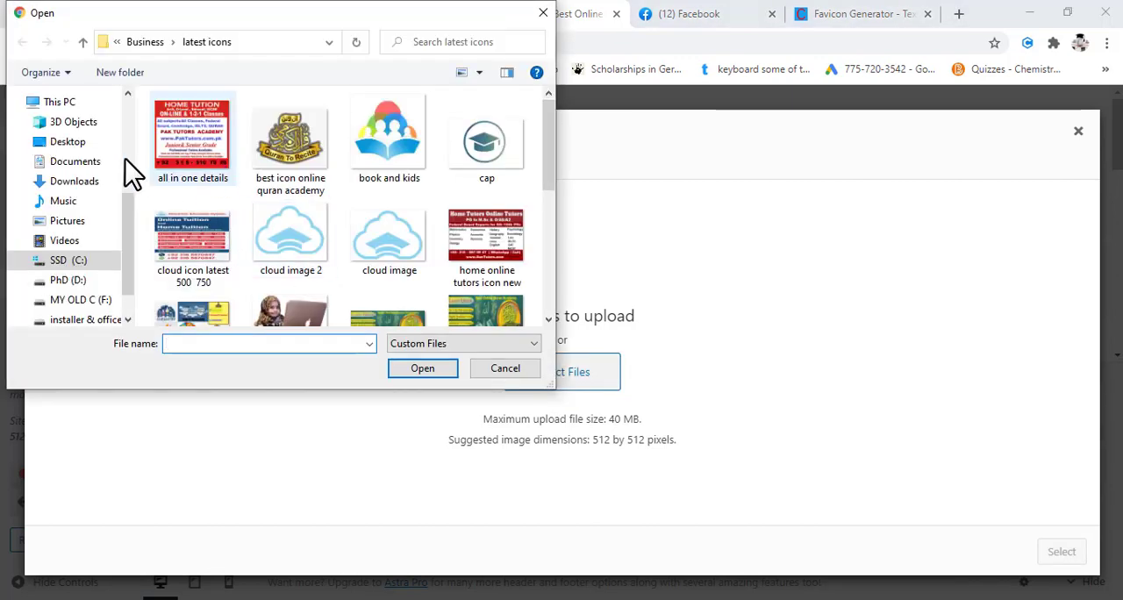
{"action": "left_click", "coordinate": [86, 186]}
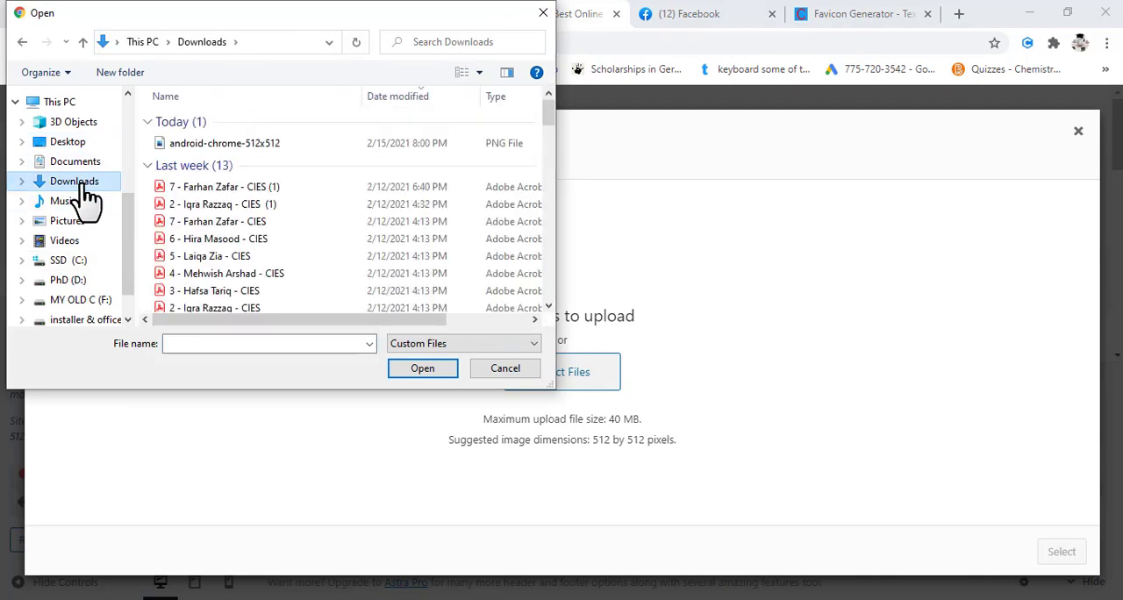
{"action": "left_click", "coordinate": [223, 145]}
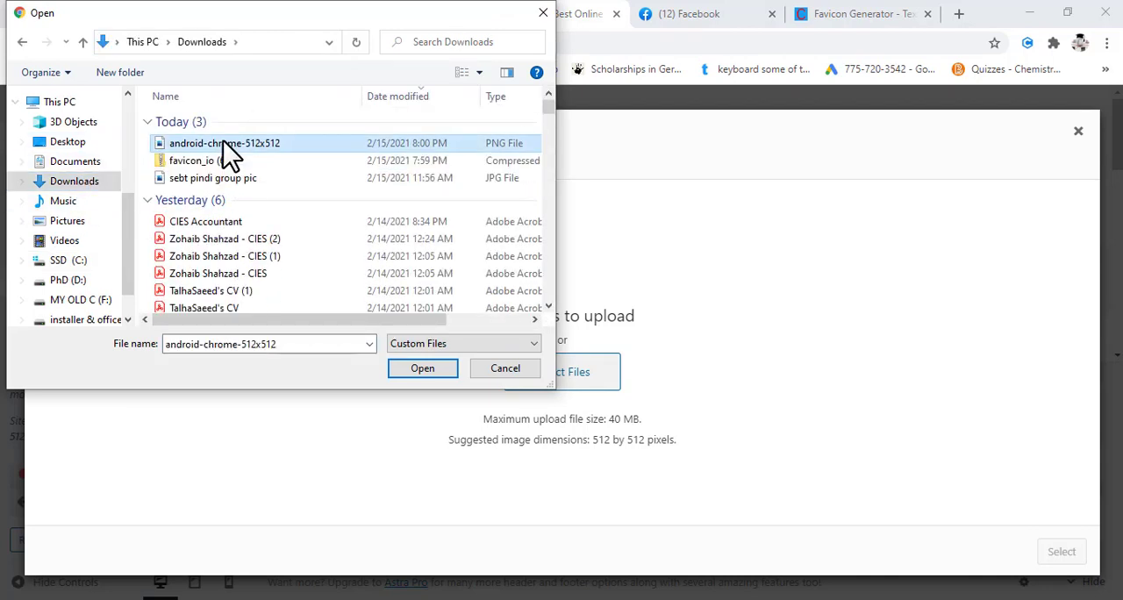
{"action": "left_click", "coordinate": [424, 368]}
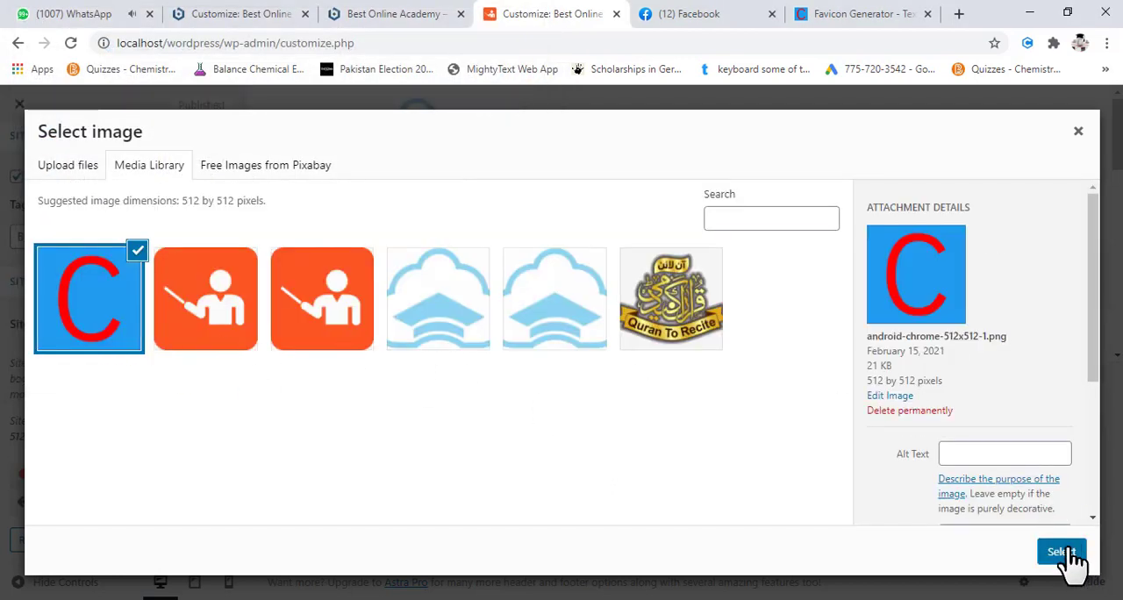
{"action": "left_click", "coordinate": [1067, 552]}
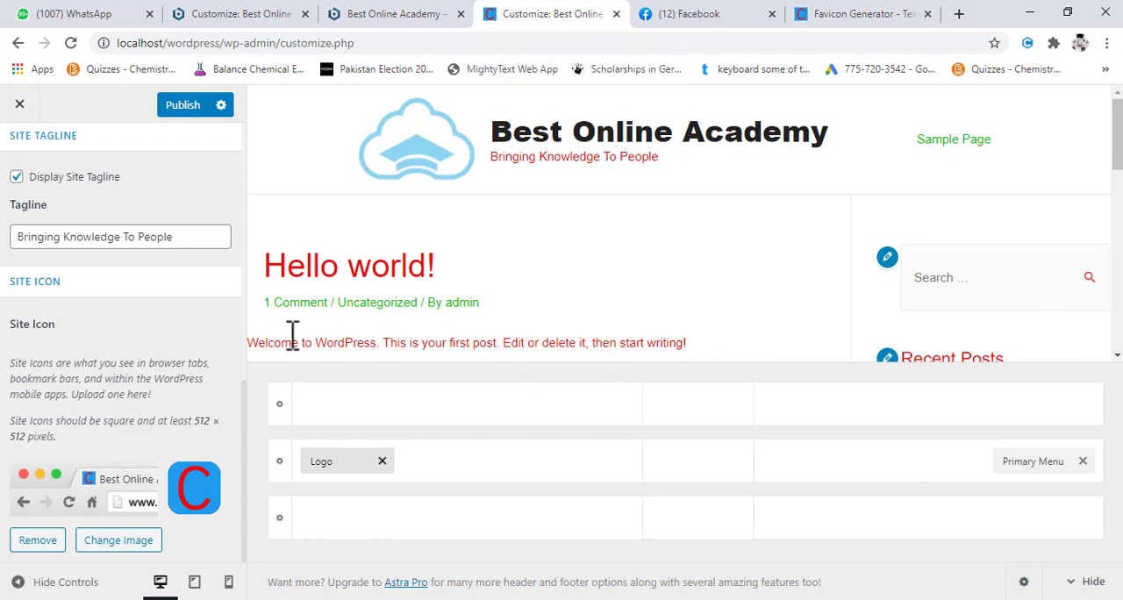
{"action": "left_click", "coordinate": [184, 107]}
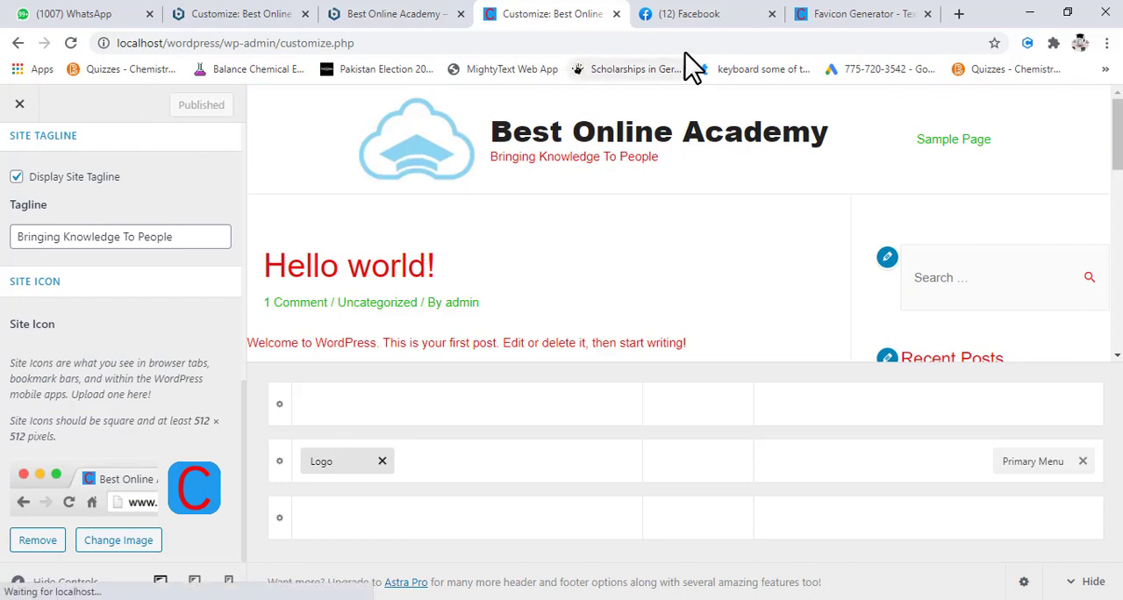
- Load localhost in the favicon generator's browser tab and open the WordPress site's front page to check its icon
{"action": "left_click", "coordinate": [841, 19]}
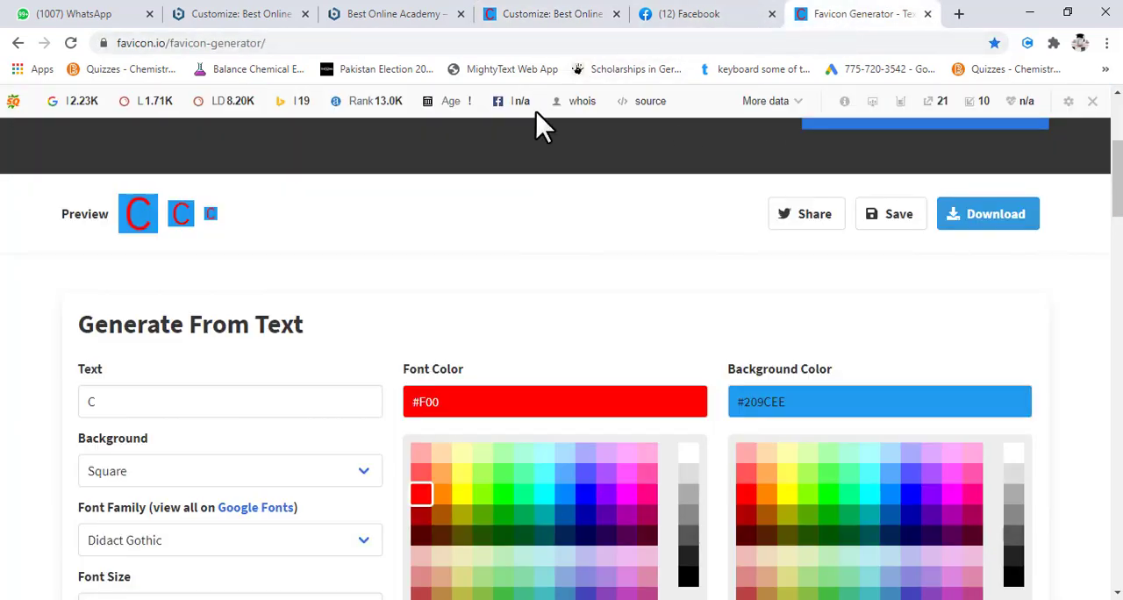
{"action": "left_click", "coordinate": [328, 42]}
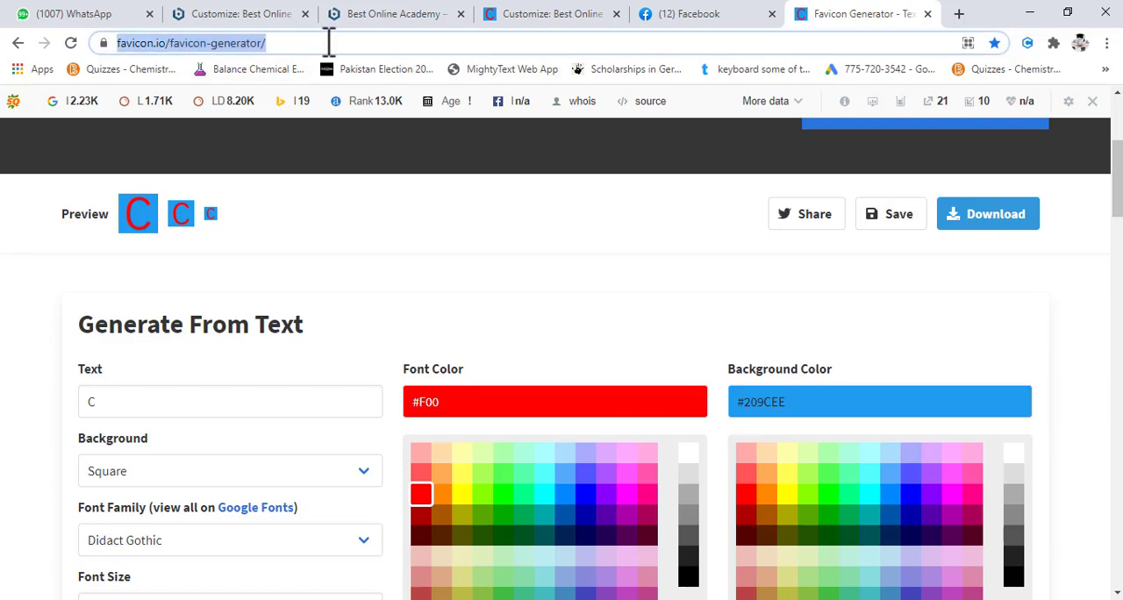
{"action": "type", "text": "localhost"}
{"action": "key", "text": "Return"}
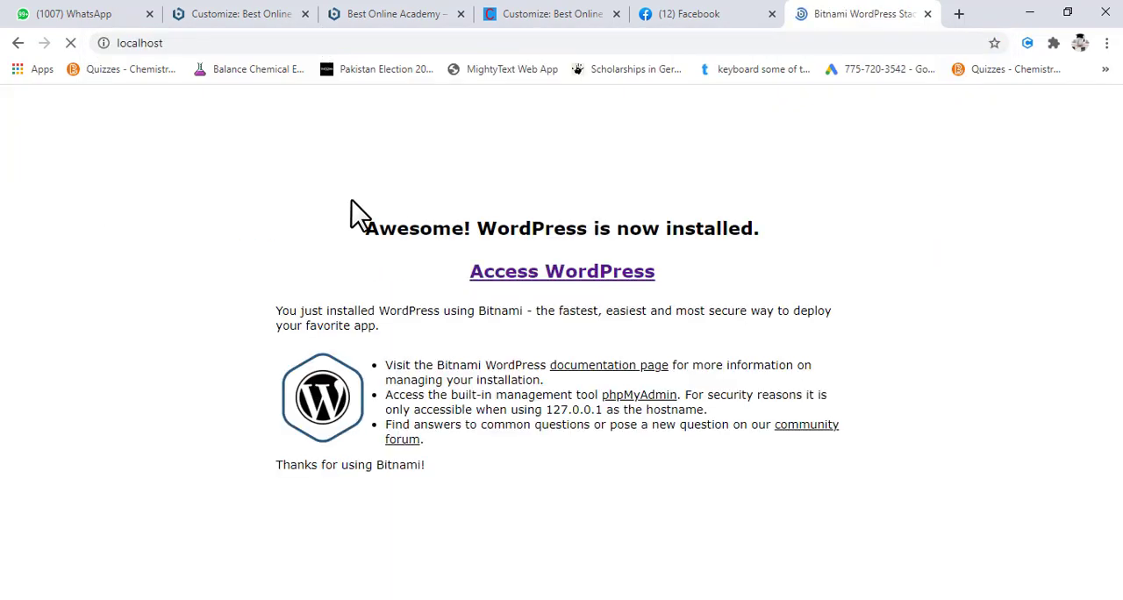
{"action": "left_click", "coordinate": [544, 279]}
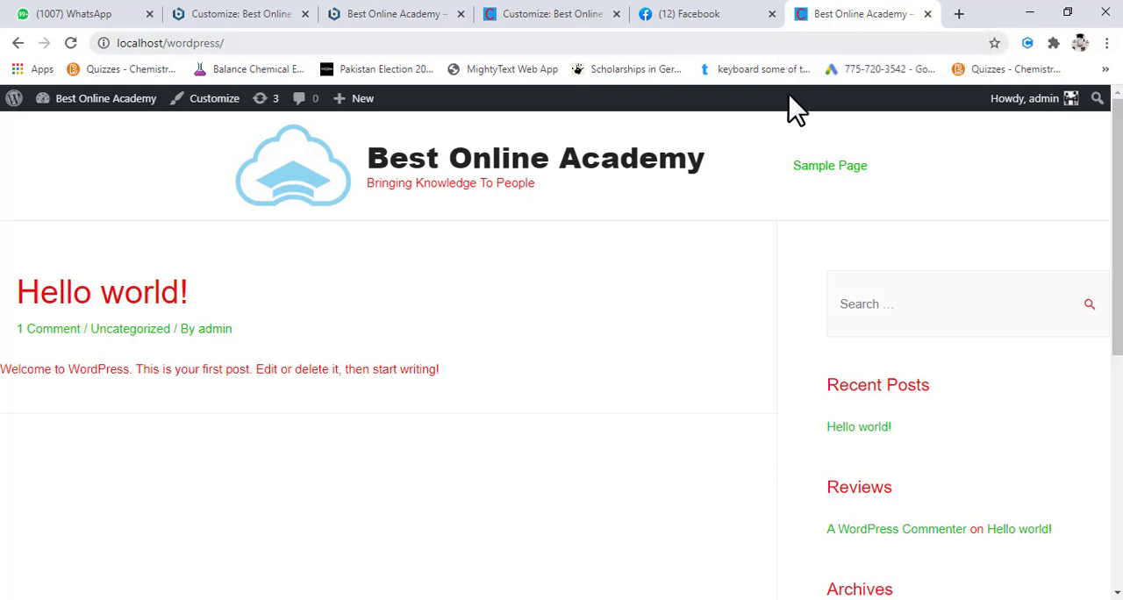
- Compare the site icon across the open Customizer and site tabs, ending on the Customizer with the Logo settings
{"action": "left_click", "coordinate": [533, 18]}
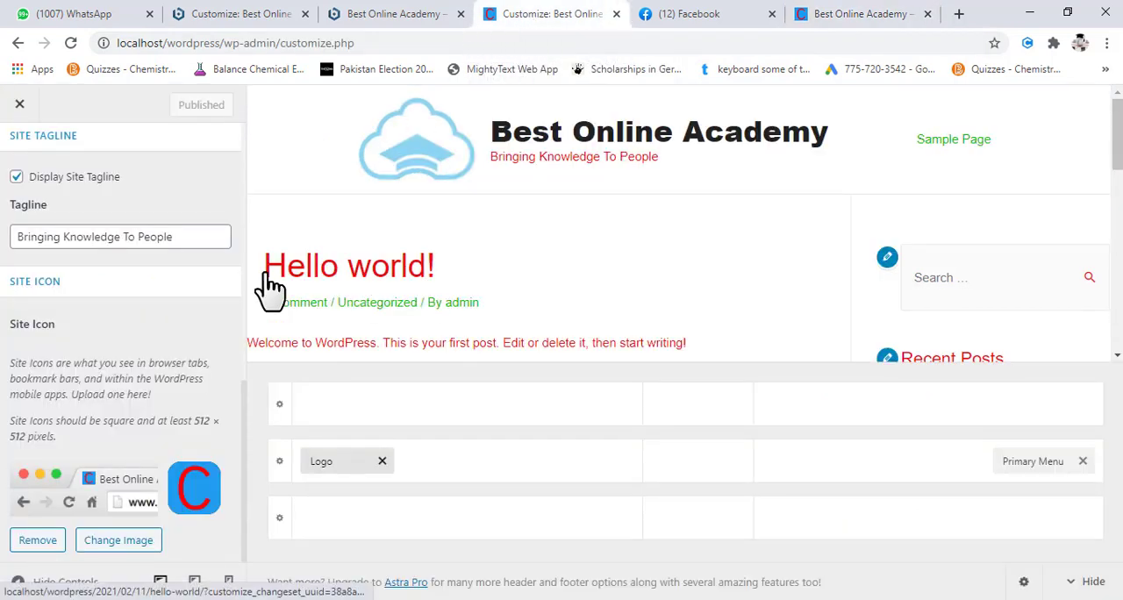
{"action": "left_click", "coordinate": [419, 25]}
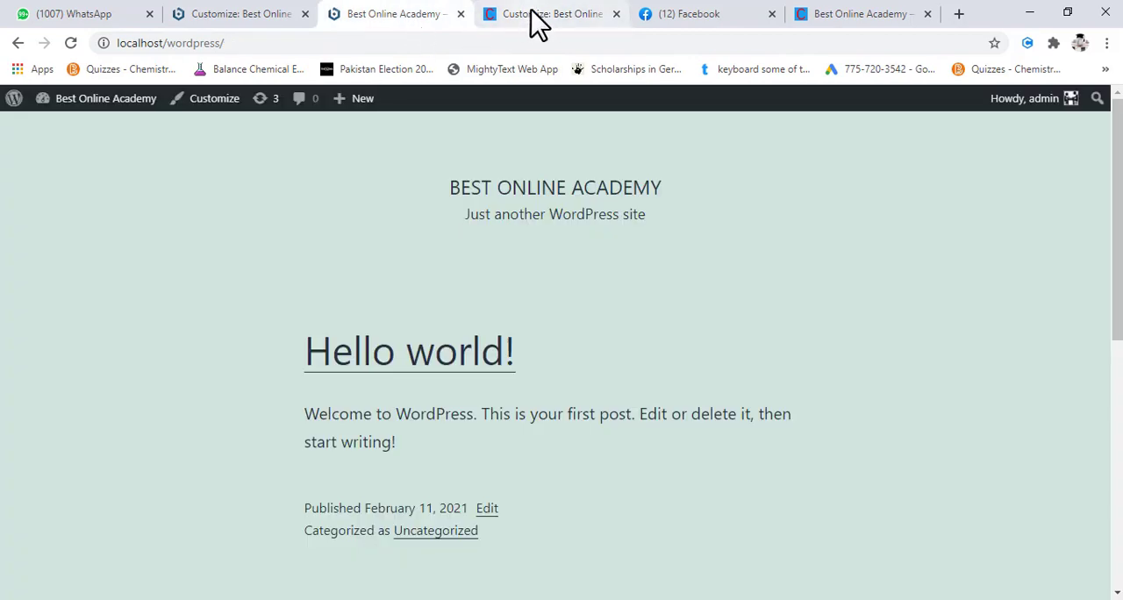
{"action": "left_click", "coordinate": [538, 25]}
{"action": "left_click", "coordinate": [279, 23]}
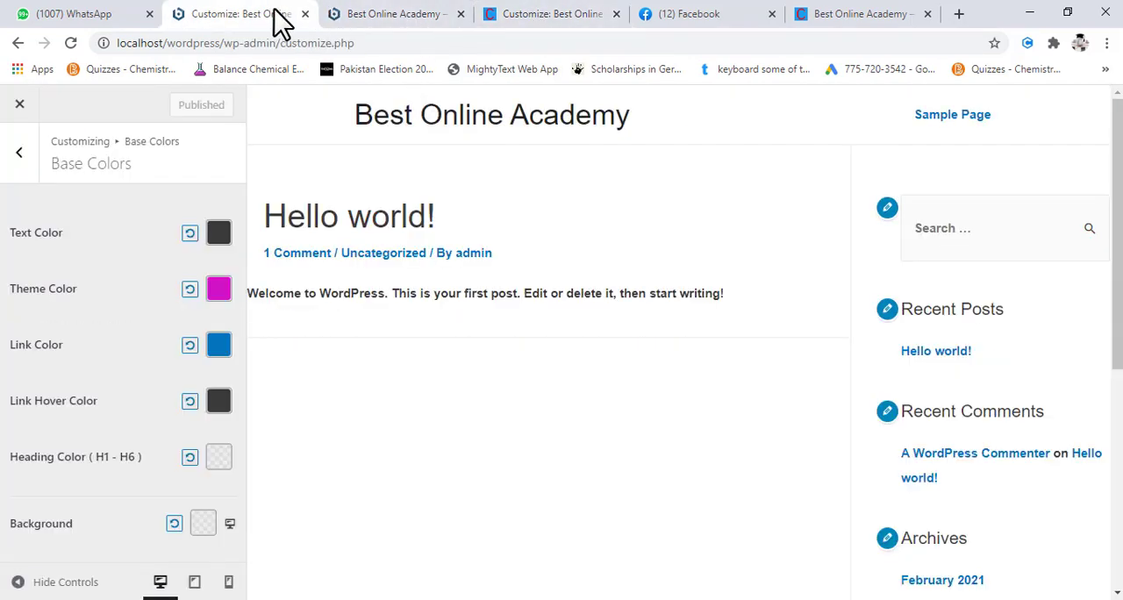
{"action": "left_click", "coordinate": [571, 25]}
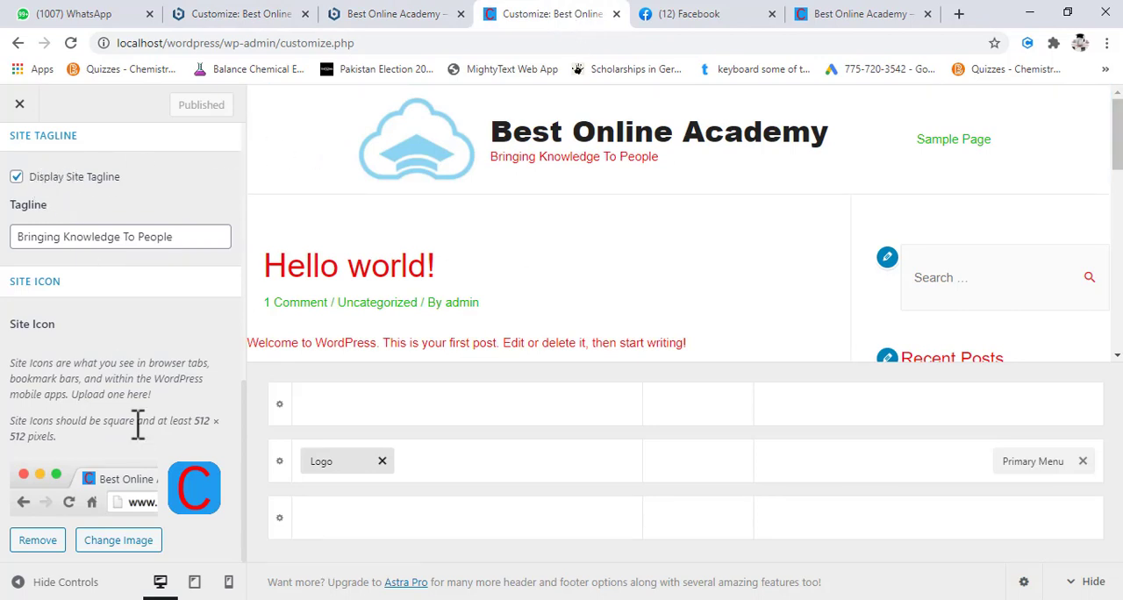
- Close the Customizer to return to the WordPress dashboard, and start customizing the site again
{"action": "left_click", "coordinate": [19, 105]}
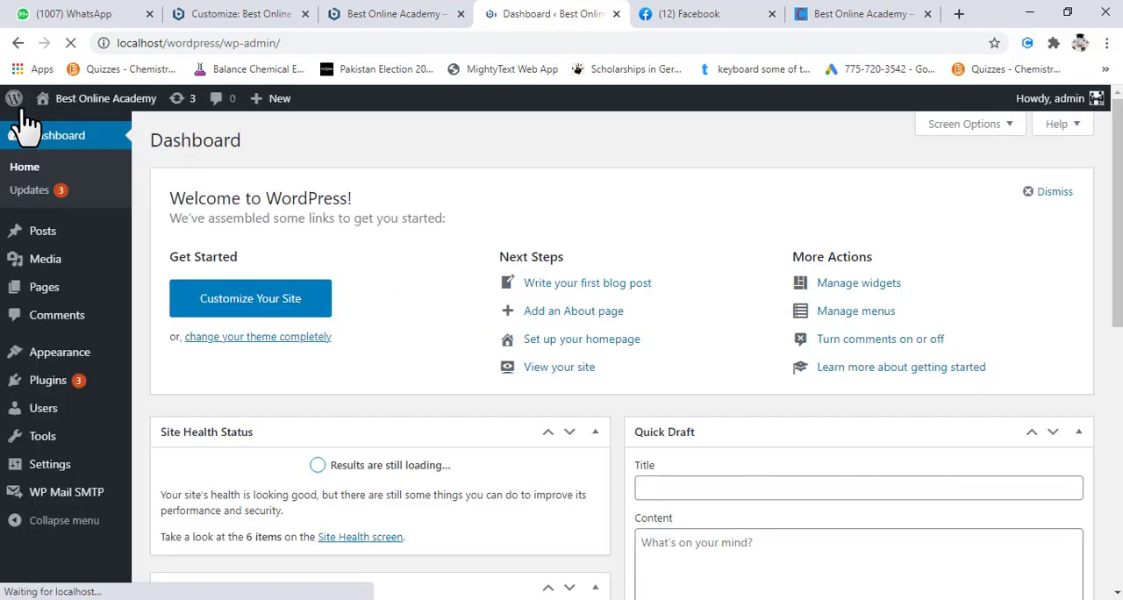
{"action": "mouse_move", "coordinate": [17, 104]}
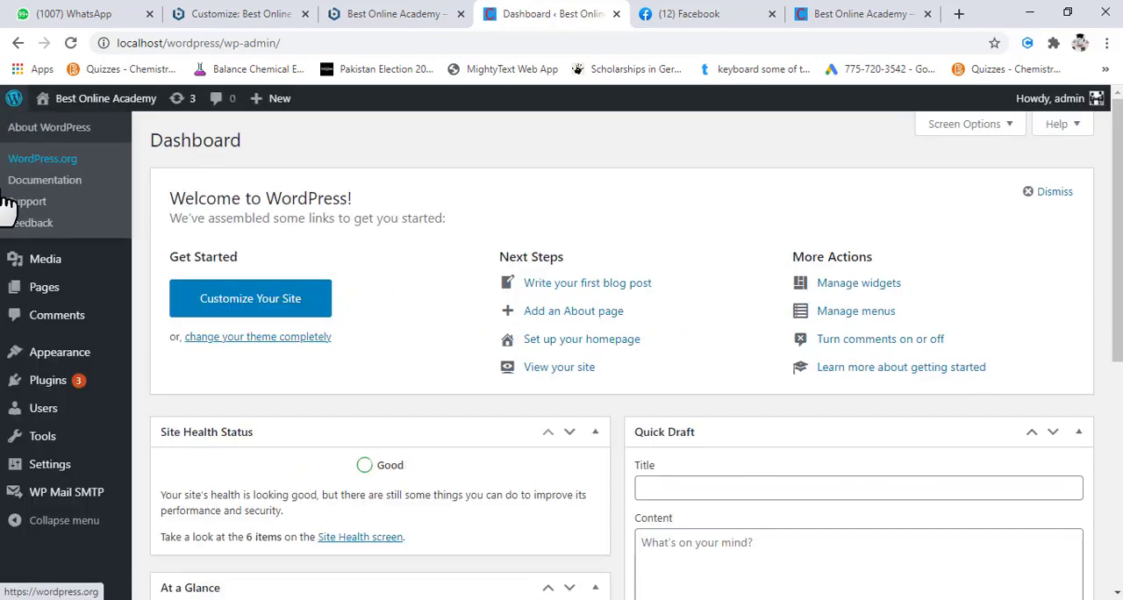
{"action": "left_click", "coordinate": [254, 307]}
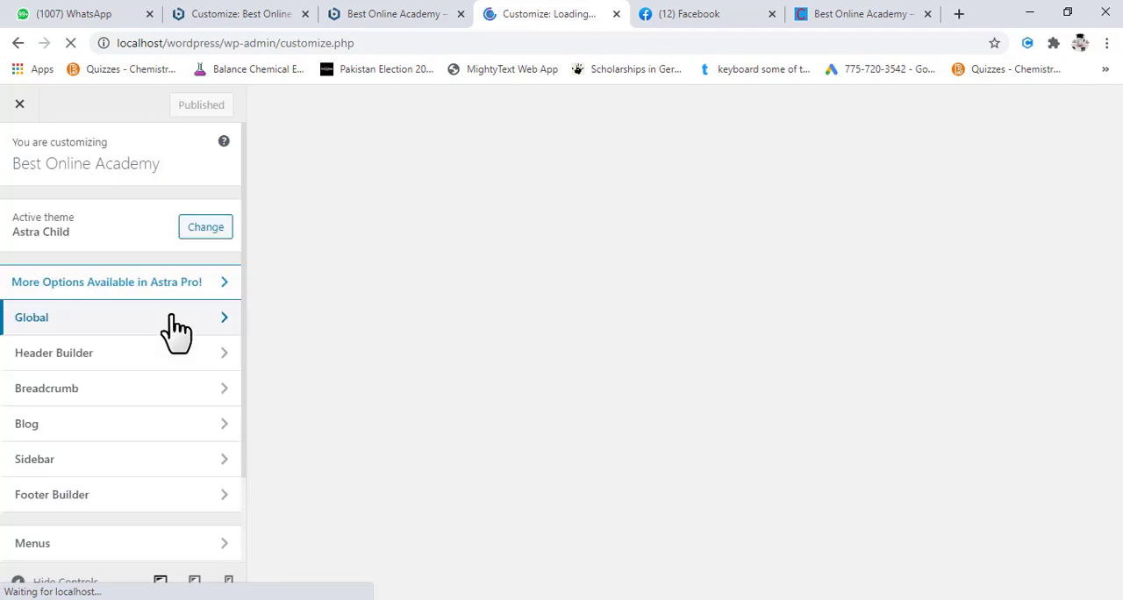
- Check the footer in the site preview and open the Footer Builder's Copyright settings
{"action": "scroll", "coordinate": [175, 331], "scroll_direction": "down", "scroll_amount": 2}
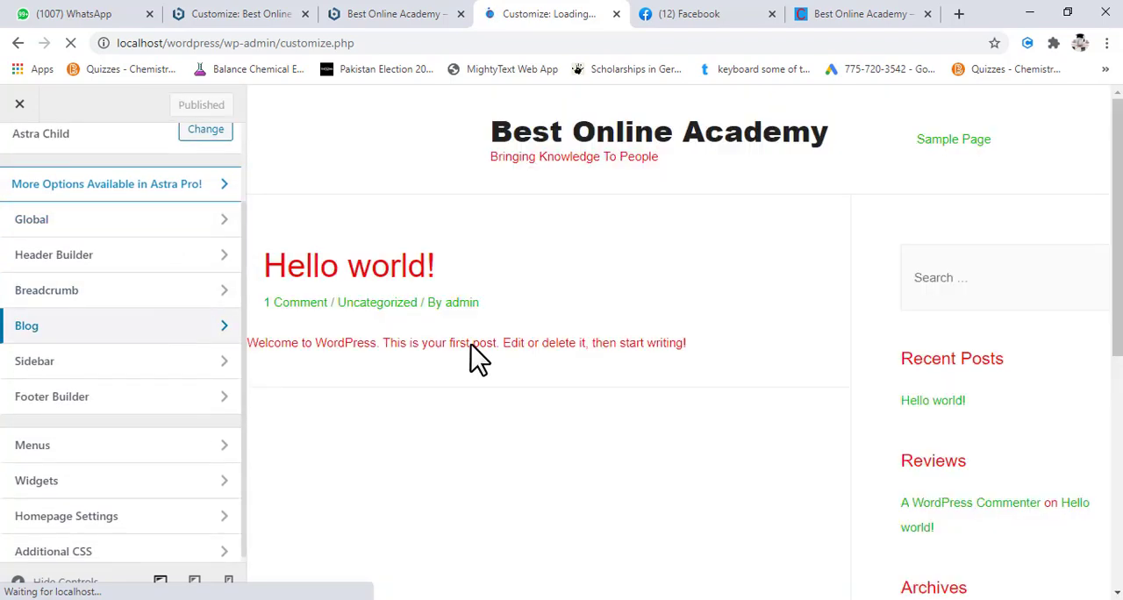
{"action": "scroll", "coordinate": [491, 344], "scroll_direction": "down", "scroll_amount": 5}
{"action": "scroll", "coordinate": [493, 345], "scroll_direction": "up", "scroll_amount": 5}
{"action": "scroll", "coordinate": [495, 344], "scroll_direction": "down", "scroll_amount": 5}
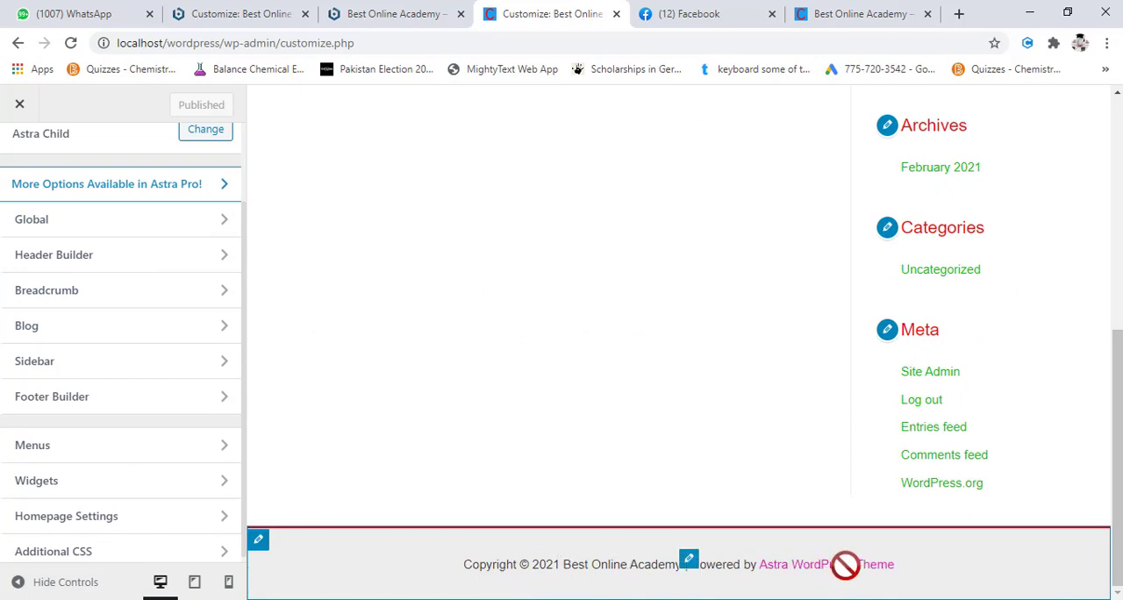
{"action": "left_click", "coordinate": [88, 404]}
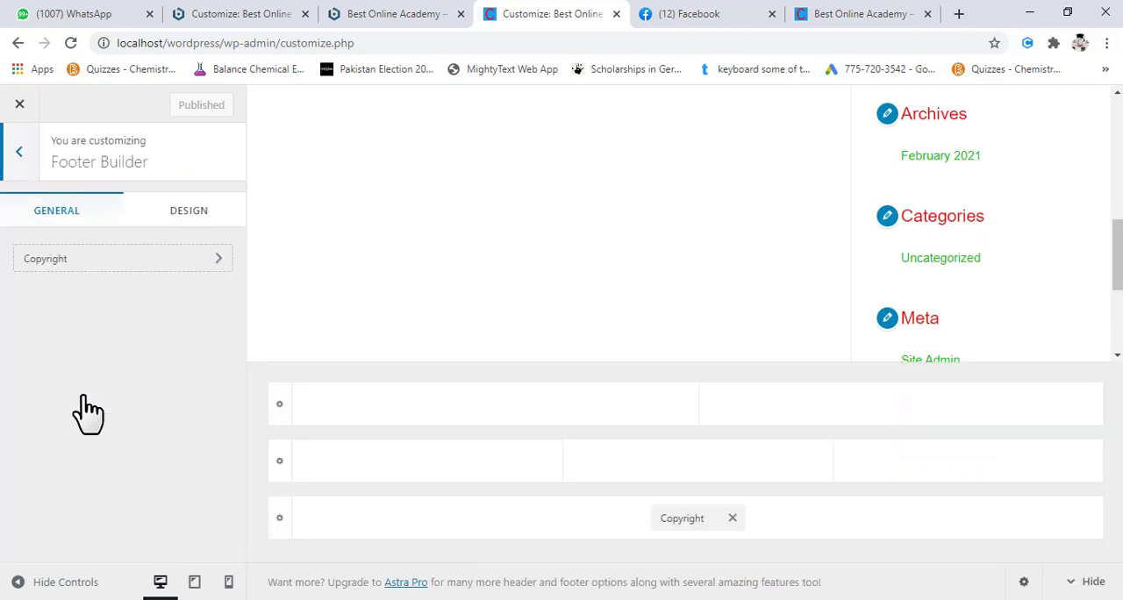
{"action": "left_click", "coordinate": [132, 279]}
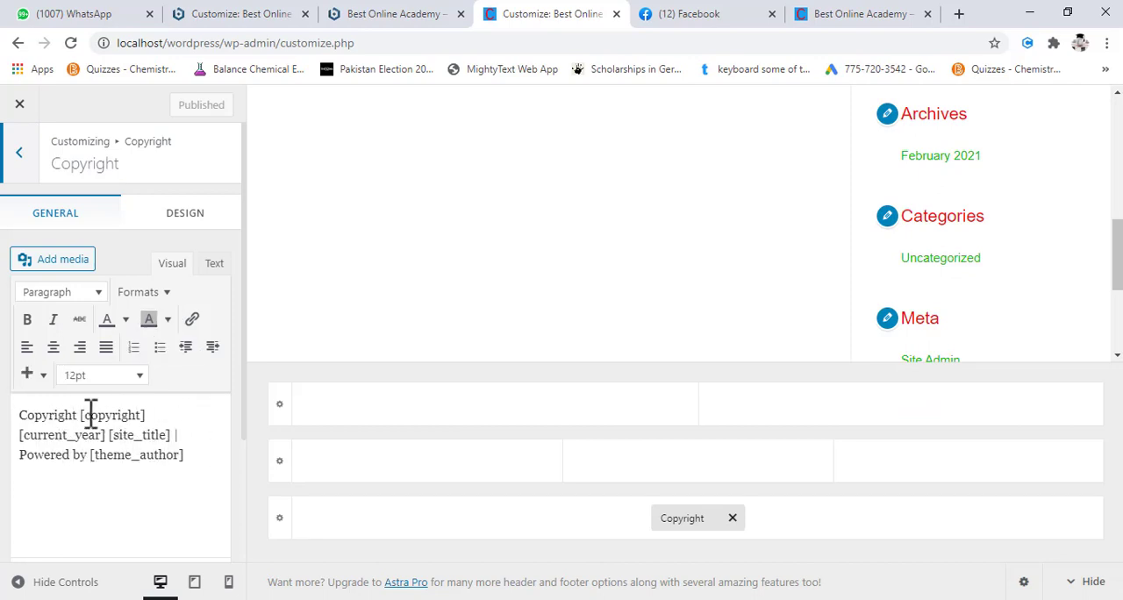
- Replace the [copyright] shortcode in the footer text with "Built by WordPress Ninja Group in"
{"action": "left_click", "coordinate": [201, 454]}
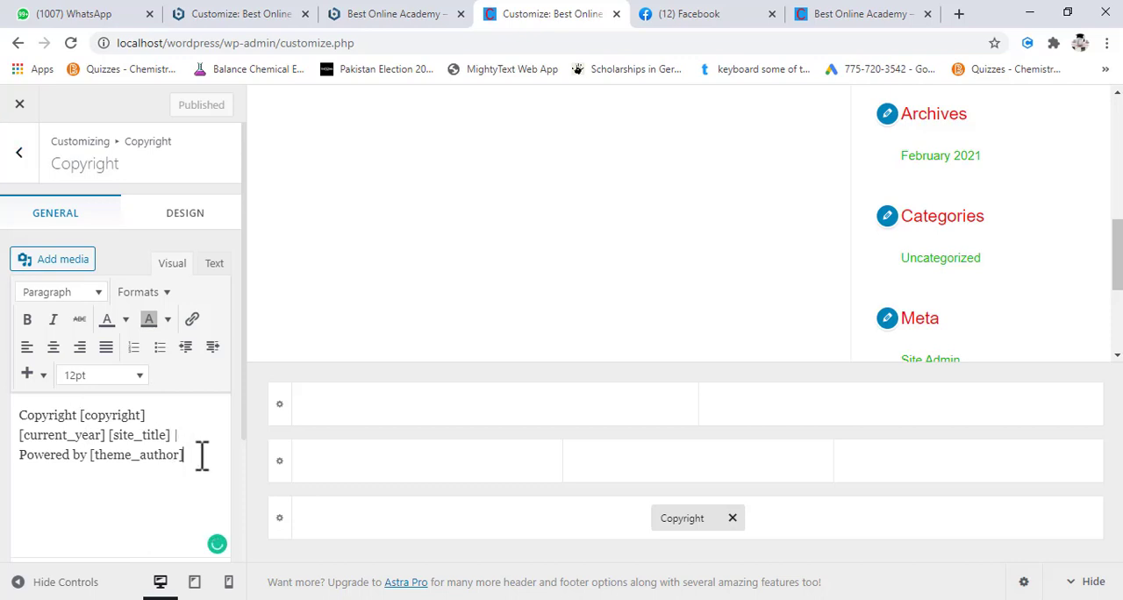
{"action": "key", "text": "Up"}
{"action": "key", "text": "Up"}
{"action": "key", "text": "Left"}
{"action": "key", "text": "Left"}
{"action": "key", "text": "Left"}
{"action": "key", "text": "Left"}
{"action": "key", "text": "Left"}
{"action": "key", "text": "Left"}
{"action": "key", "text": "Left"}
{"action": "key", "text": "Left"}
{"action": "key", "text": "Left"}
{"action": "key", "text": "Left"}
{"action": "key", "text": "Left"}
{"action": "key", "text": "Left"}
{"action": "key", "text": "shift+Right"}
{"action": "key", "text": "shift+Right"}
{"action": "key", "text": "shift+Right"}
{"action": "key", "text": "shift+Right"}
{"action": "key", "text": "shift+Right"}
{"action": "key", "text": "shift+Right"}
{"action": "key", "text": "shift+Right"}
{"action": "key", "text": "shift+Right"}
{"action": "key", "text": "shift+Right"}
{"action": "key", "text": "shift+Right"}
{"action": "key", "text": "shift+Right"}
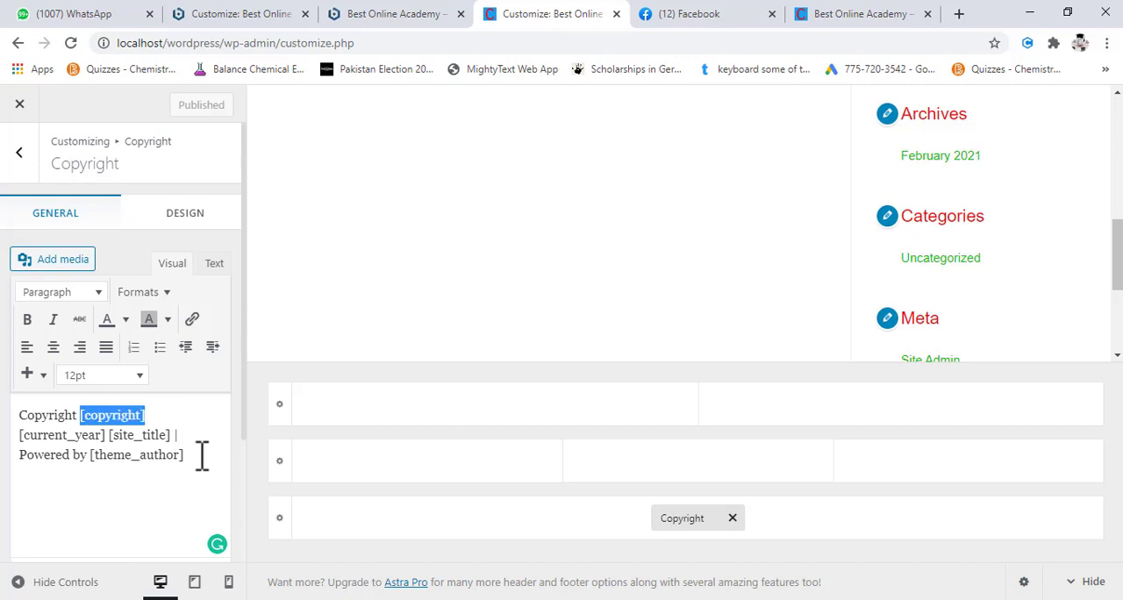
{"action": "type", "text": "Bui"}
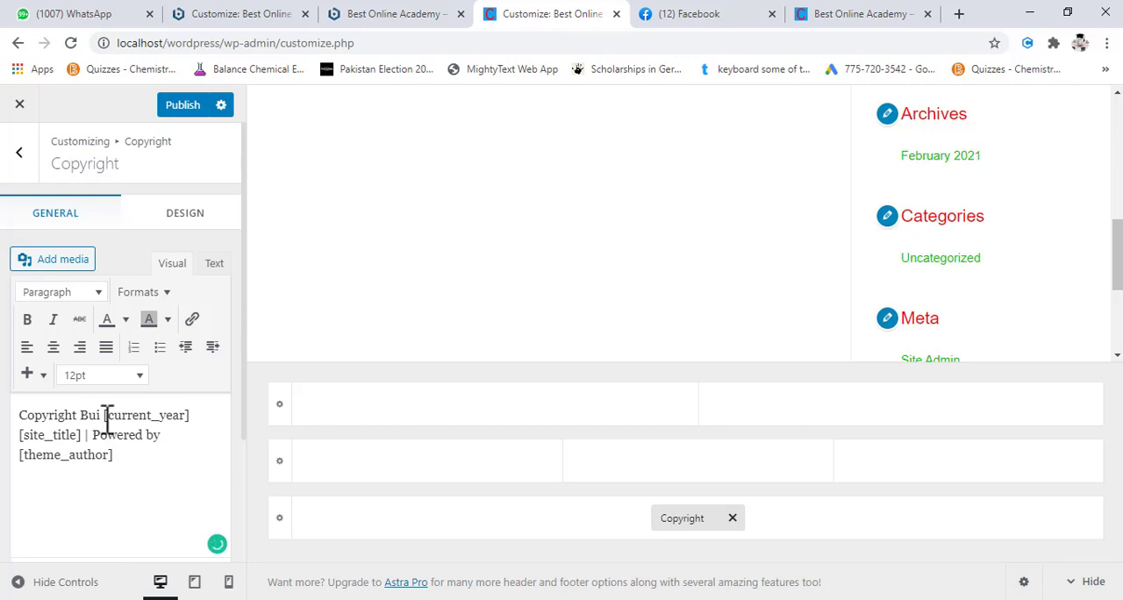
{"action": "type", "text": "lt by"}
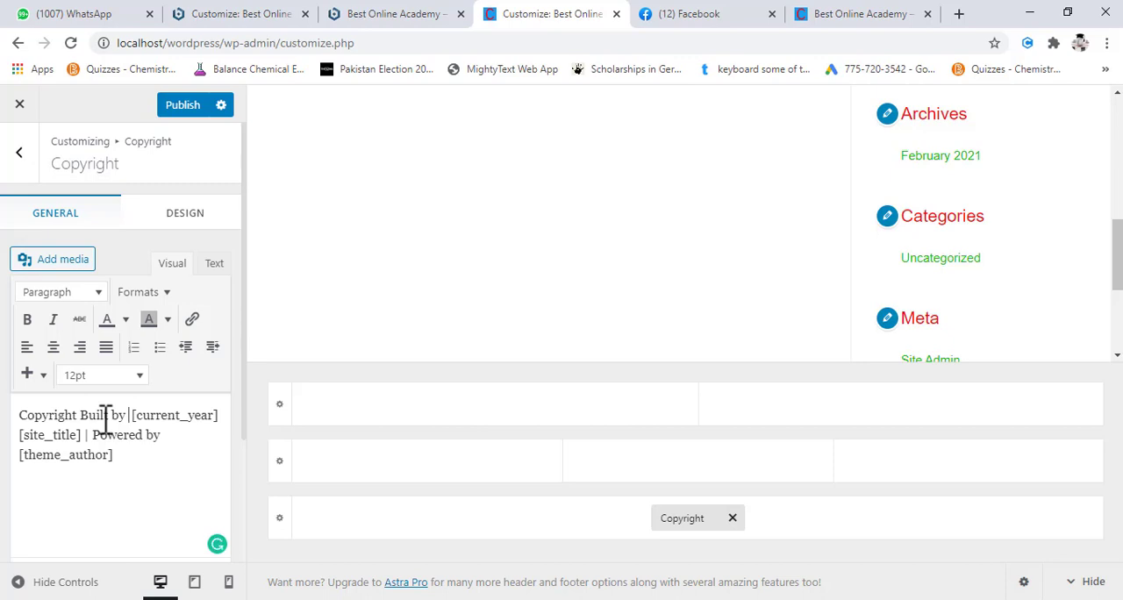
{"action": "type", "text": "WordP"}
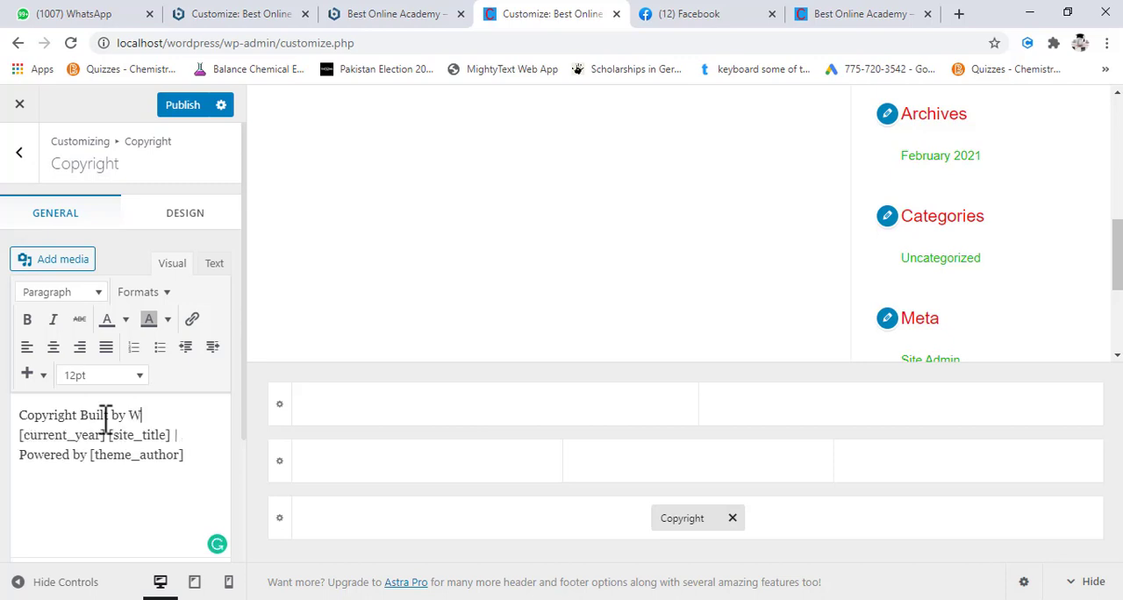
{"action": "type", "text": "ress Ninja Group"}
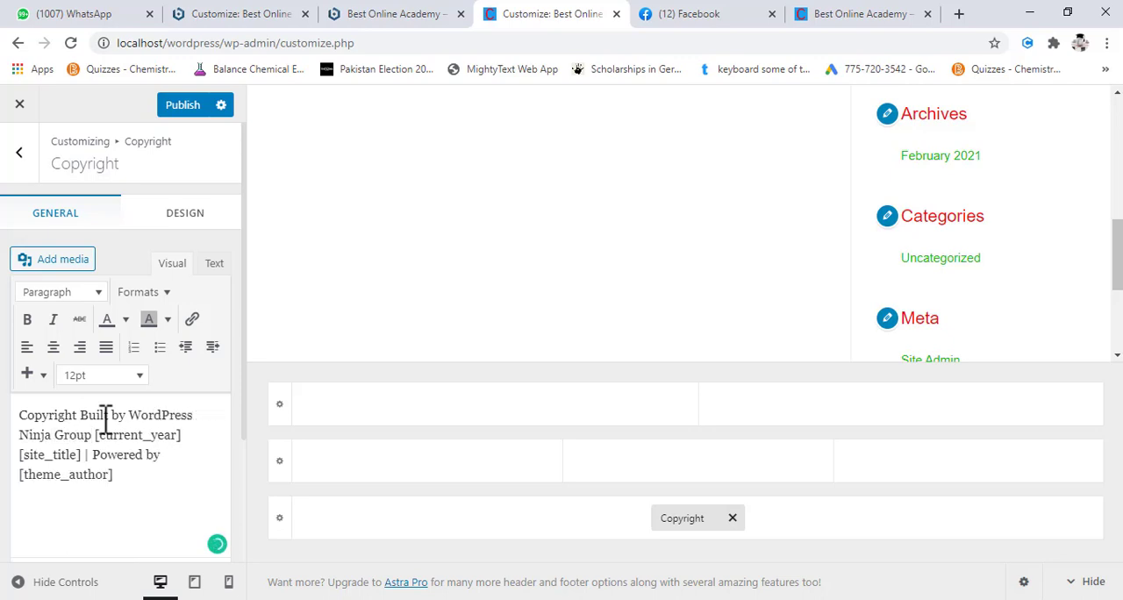
{"action": "type", "text": " in"}
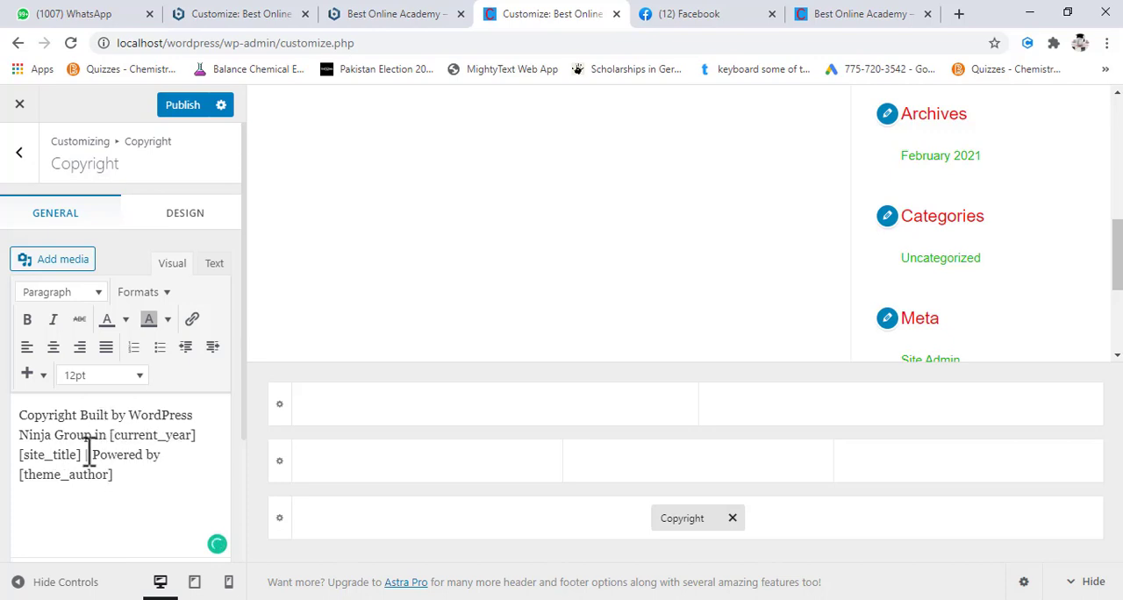
- Keep the [site_title] and "Powered by" parts of the copyright text and publish the footer change
{"action": "left_click_drag", "start_coordinate": [85, 454], "coordinate": [24, 454]}
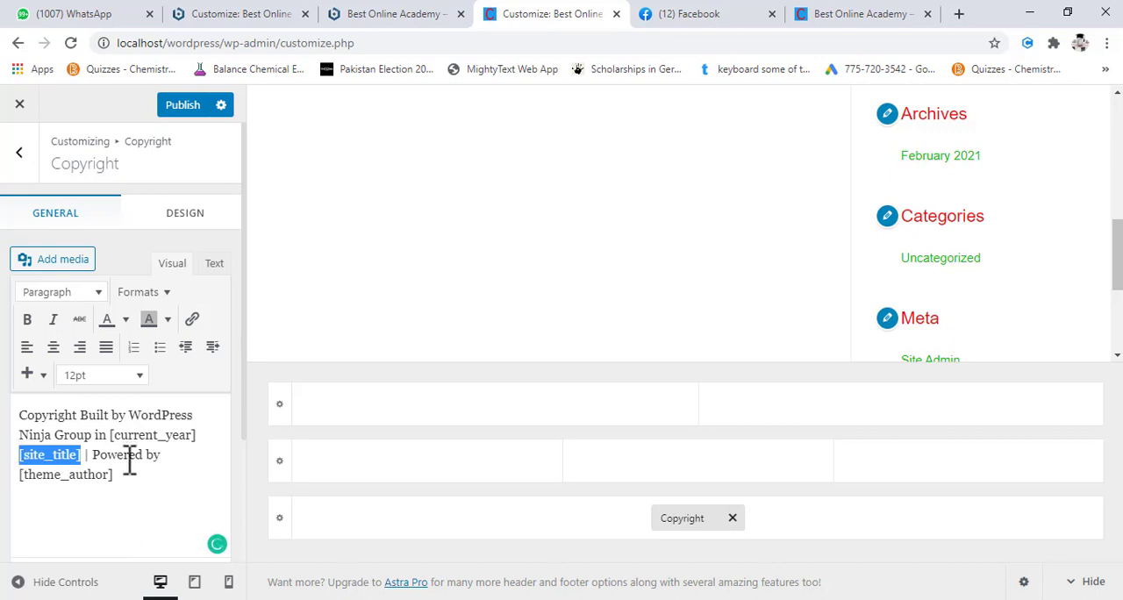
{"action": "left_click", "coordinate": [176, 453]}
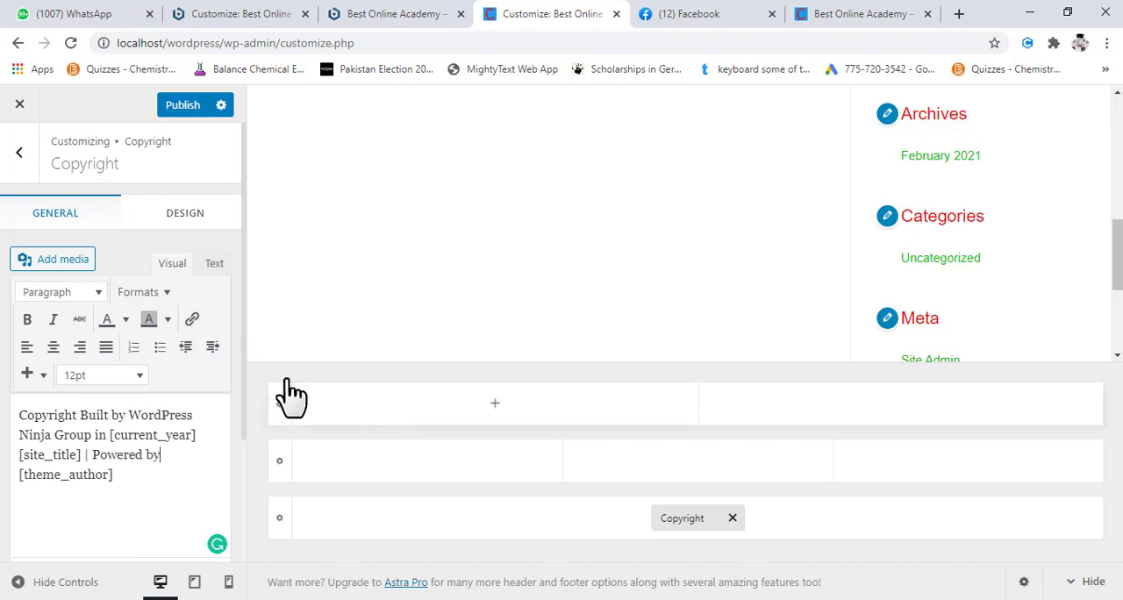
{"action": "left_click", "coordinate": [180, 110]}
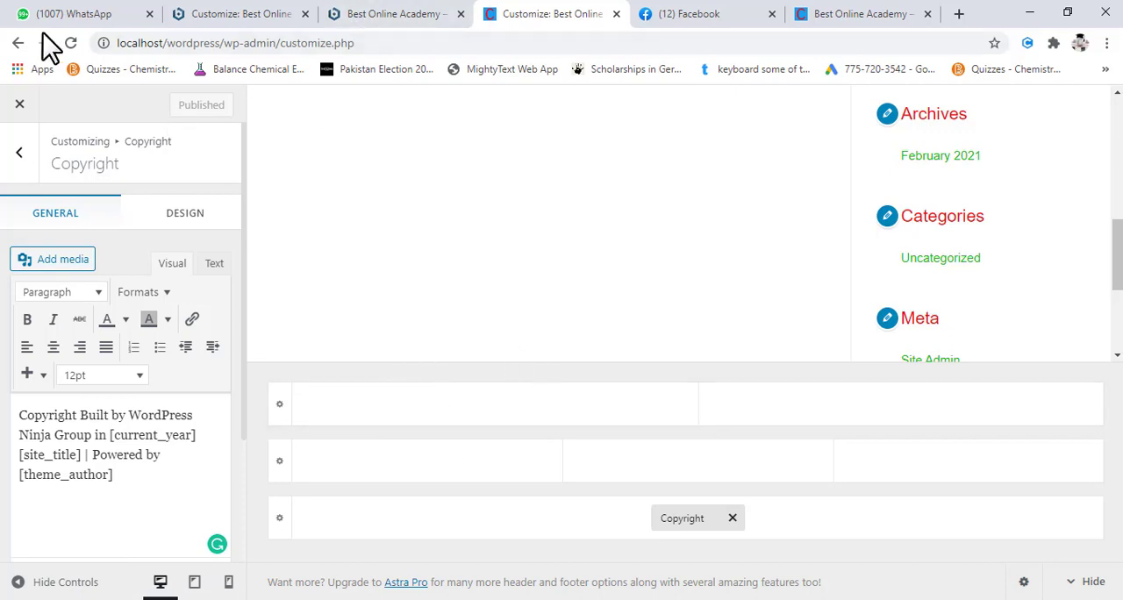
- Reload the Customizer and check the footer's copyright line in the site preview
{"action": "left_click", "coordinate": [70, 42]}
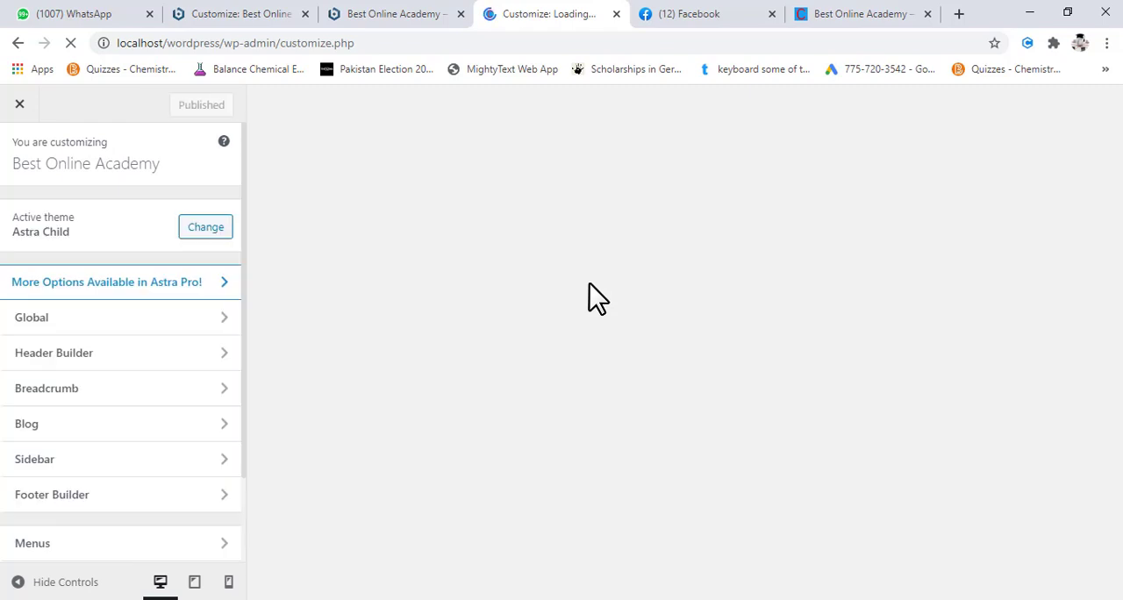
{"action": "scroll", "coordinate": [589, 284], "scroll_direction": "down", "scroll_amount": 4}
{"action": "scroll", "coordinate": [589, 283], "scroll_direction": "down", "scroll_amount": 2}
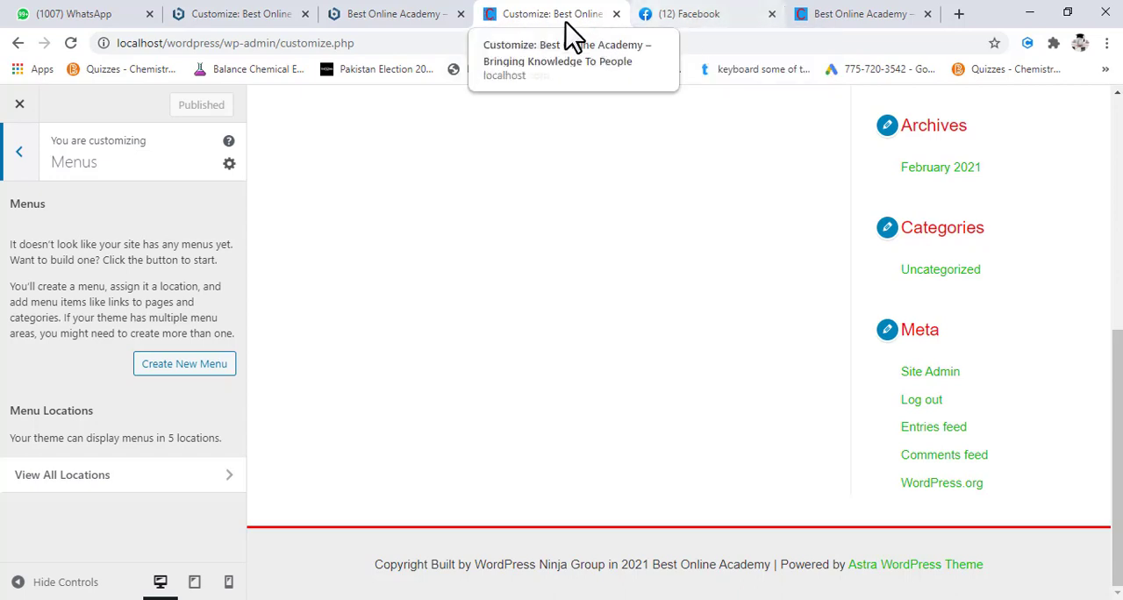
{"action": "scroll", "coordinate": [400, 189], "scroll_direction": "up", "scroll_amount": 10}
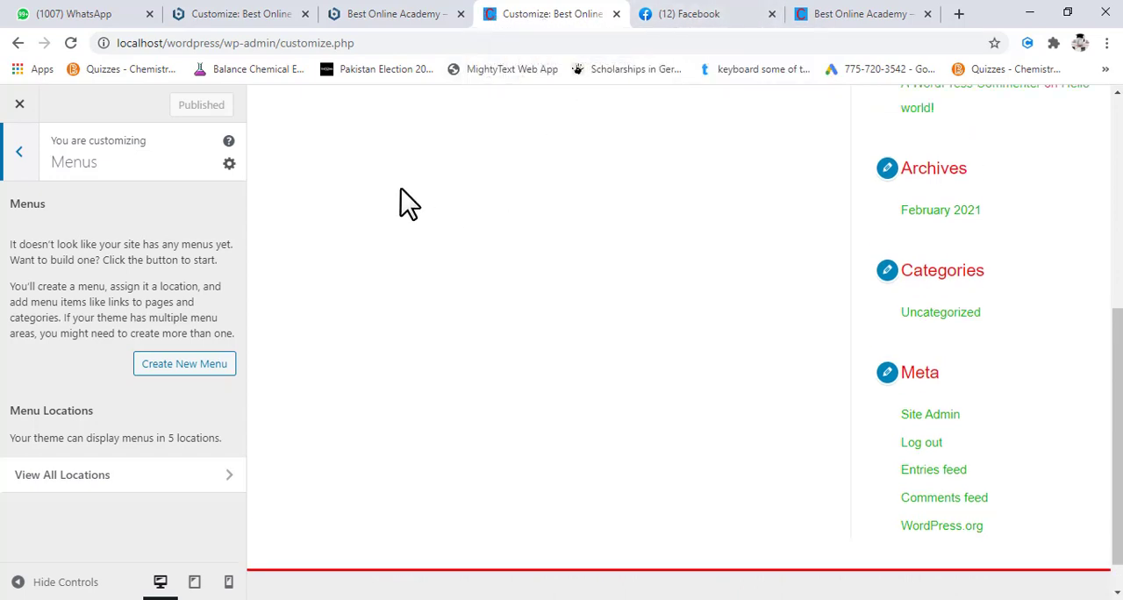